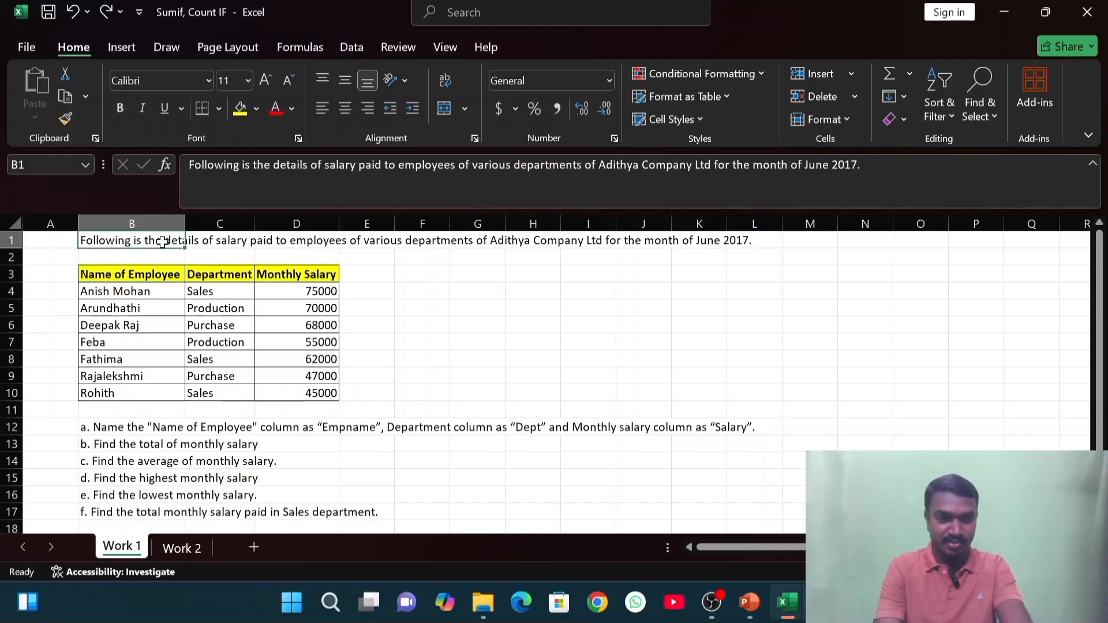
- Clear the introductory sentence from cell B1 and look over the employee name, department and salary columns
key("BackSpace")
left_click(39, 288)
left_click_drag(116, 273, 125, 371)
left_click_drag(228, 279, 219, 393)
left_click_drag(303, 274, 323, 393)
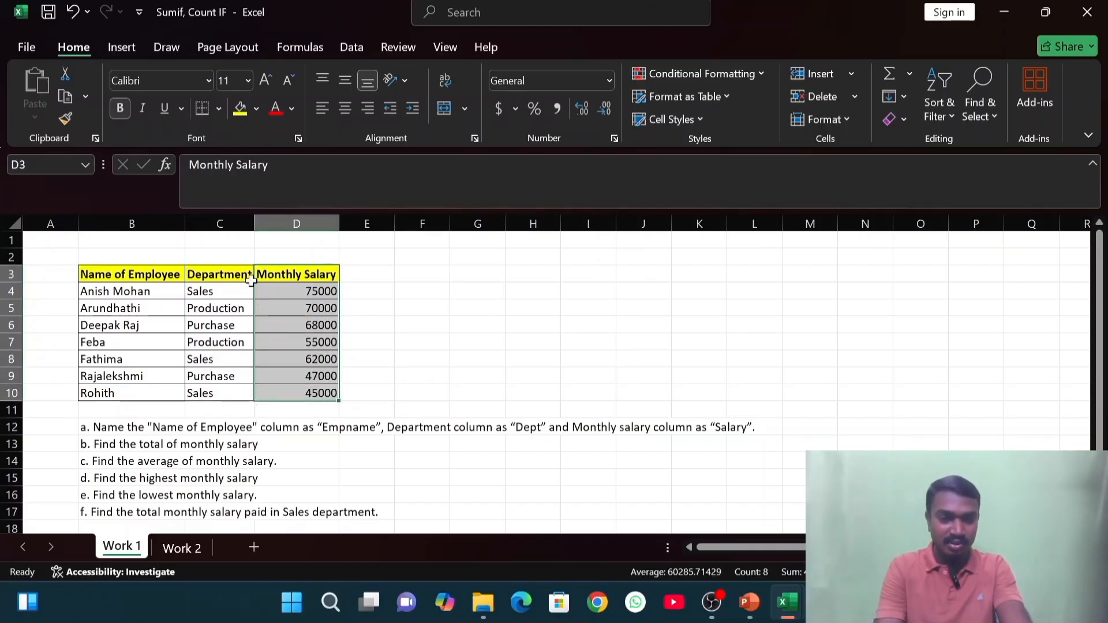
- Make the list of questions a to f in rows 12 to 17 bold
left_click(118, 422)
left_click_drag(119, 421, 306, 508)
key("ctrl+b")
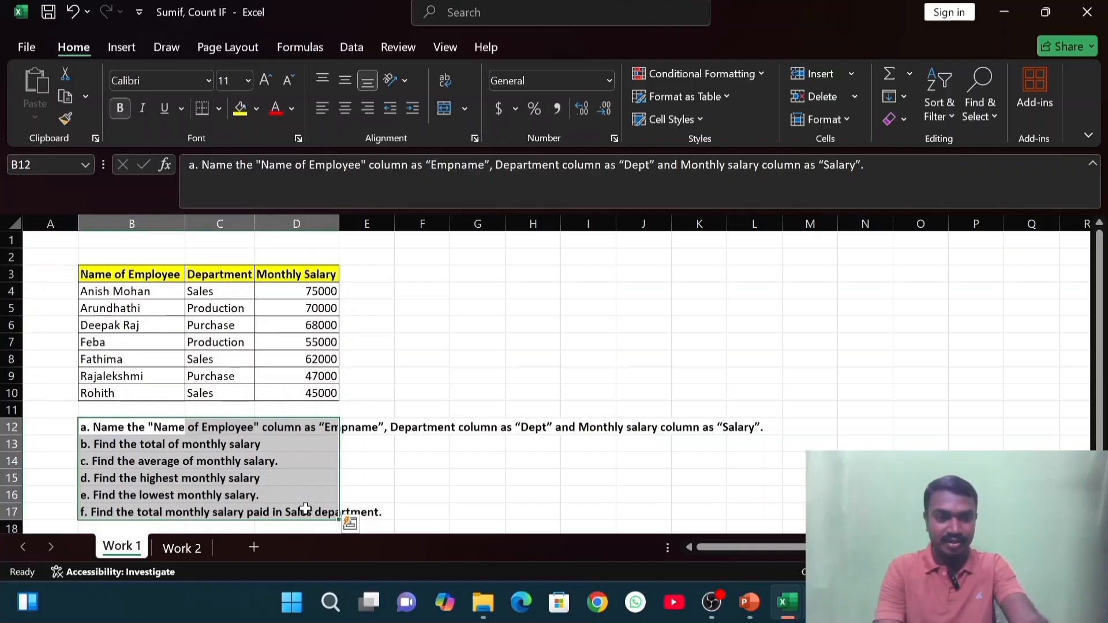
left_click(418, 409)
- Examine question a in row 12 and the three column headings in row 3 that it asks to rename
left_click(127, 425)
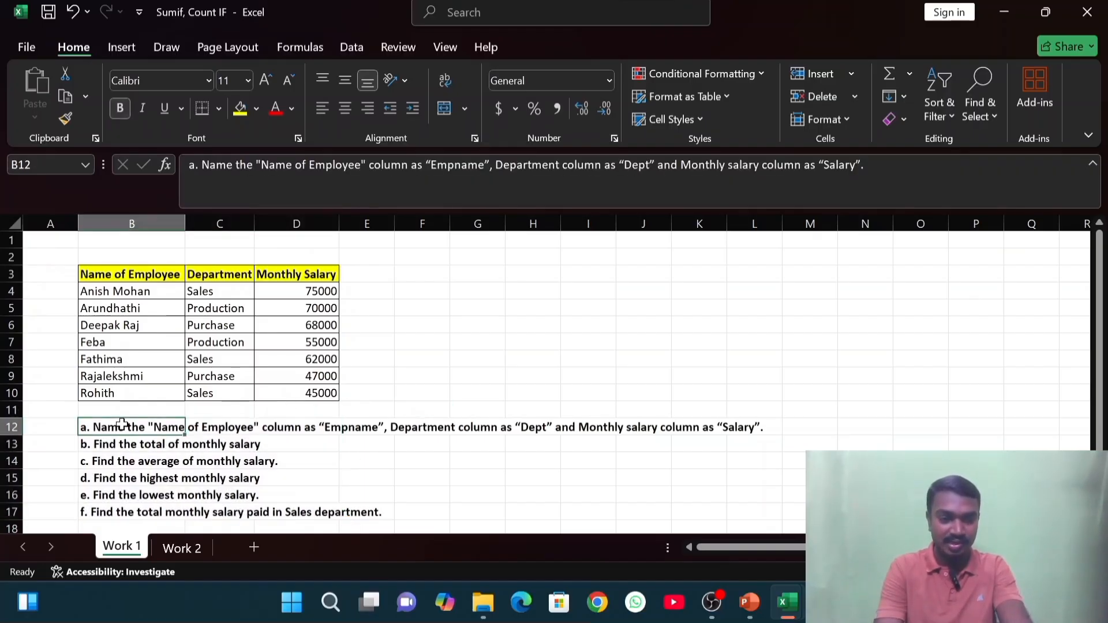
left_click(154, 449)
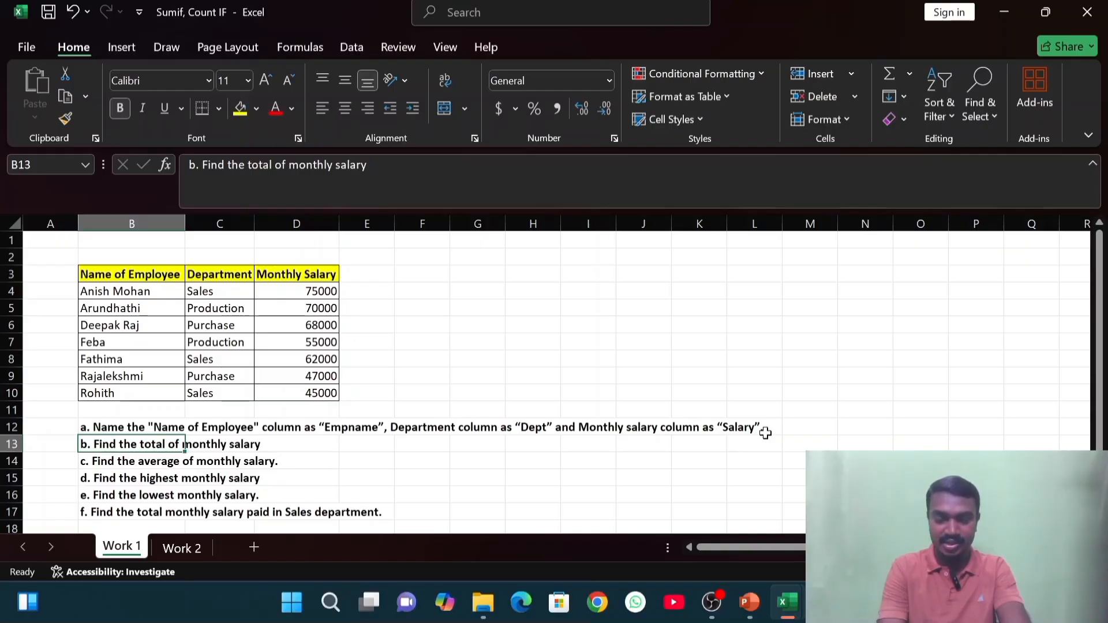
left_click_drag(174, 274, 310, 275)
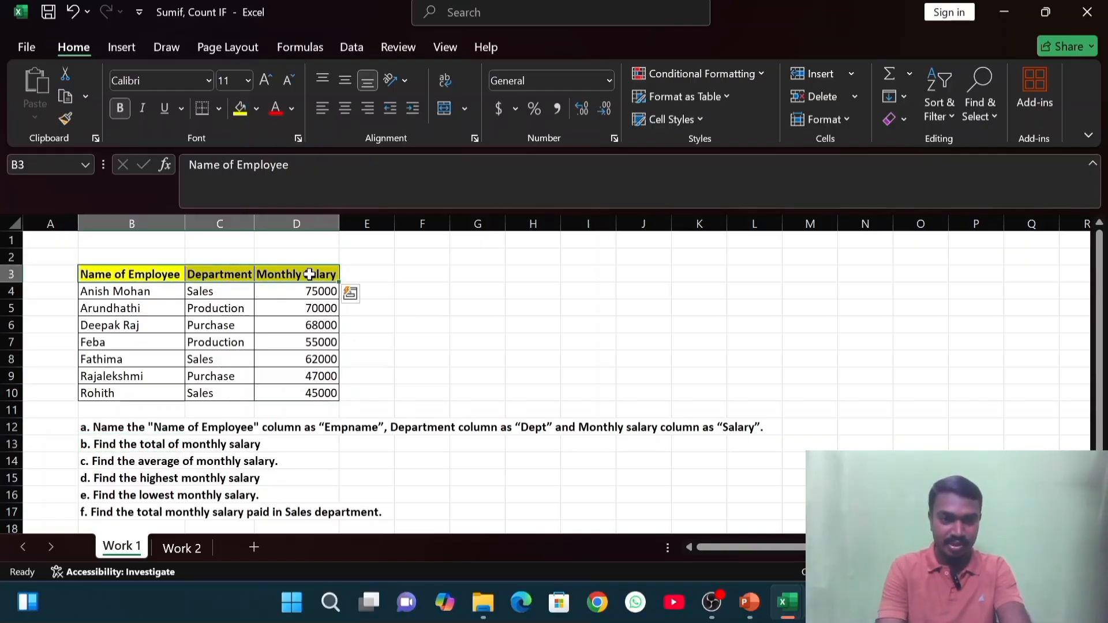
left_click(136, 276)
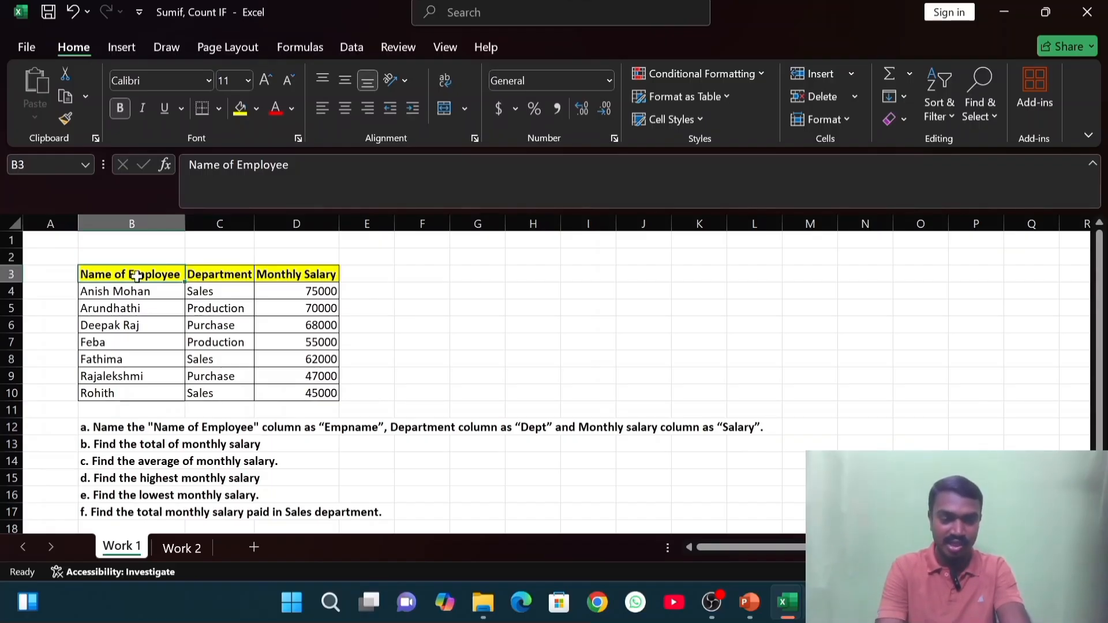
left_click(248, 274)
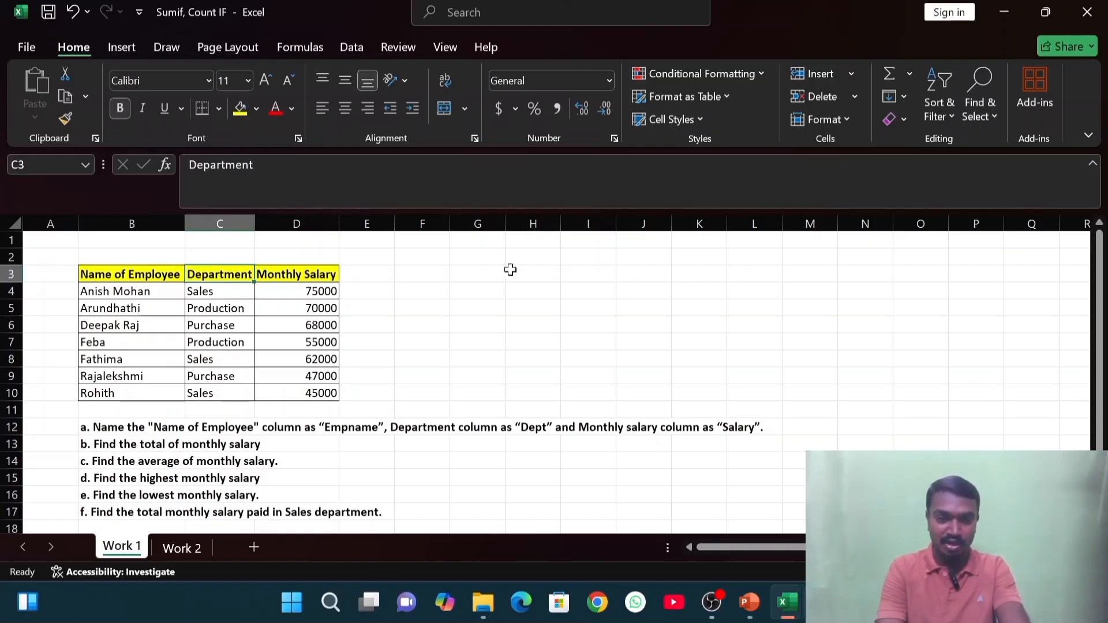
left_click(332, 272)
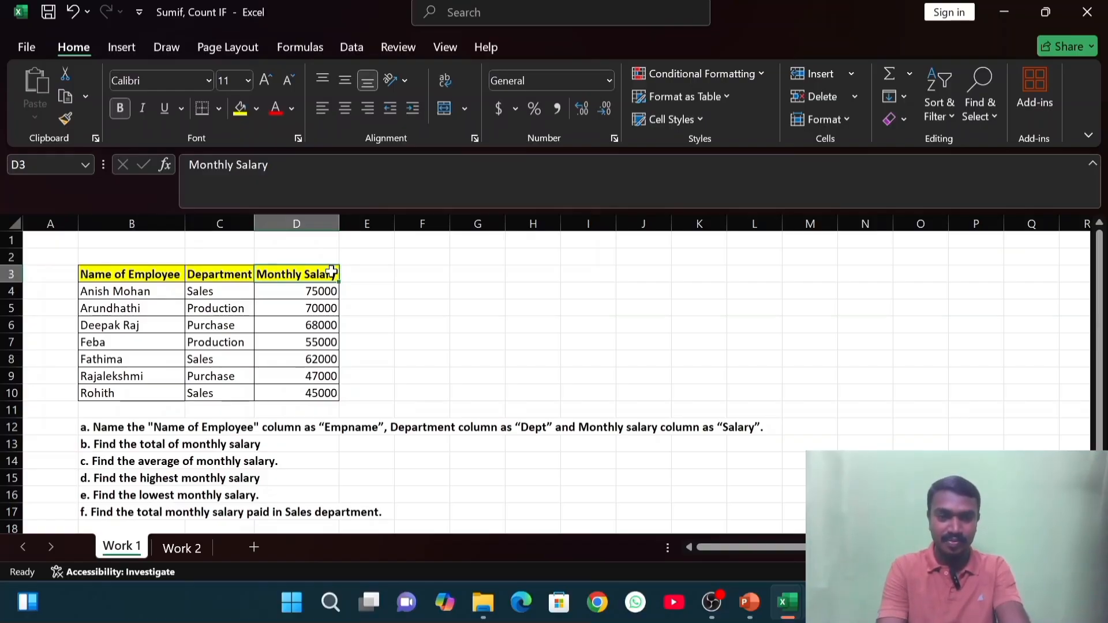
left_click_drag(92, 427, 265, 421)
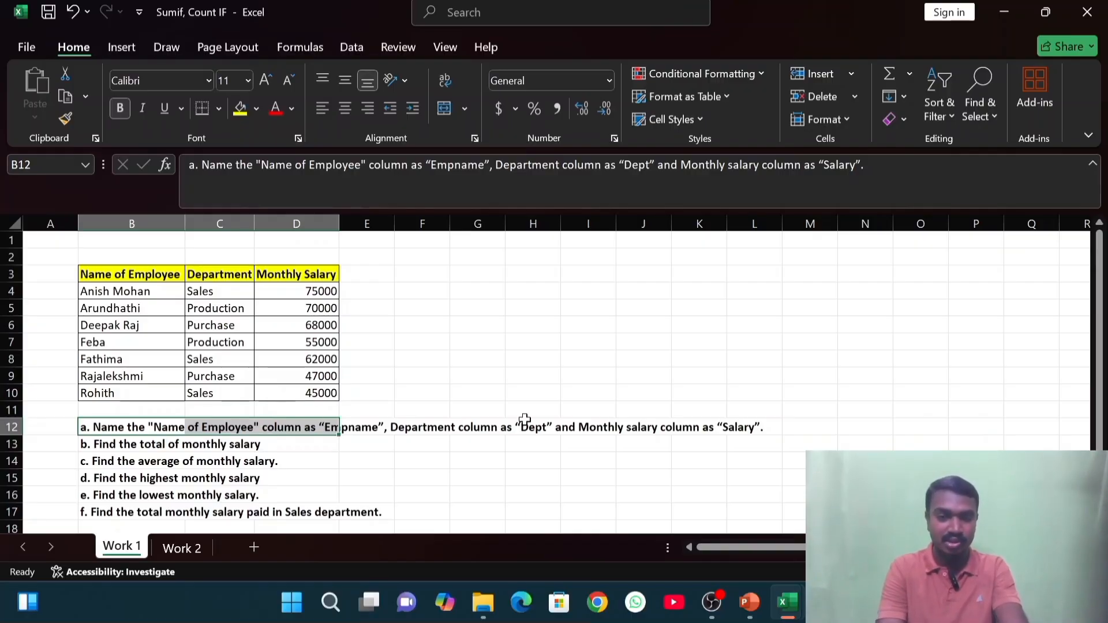
left_click(664, 304)
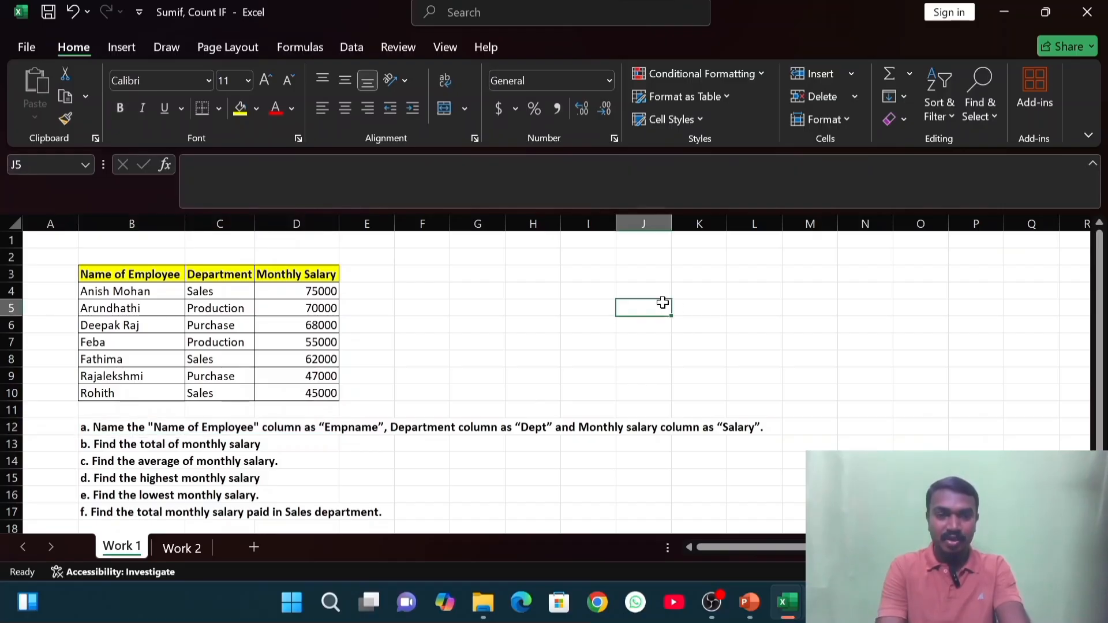
left_click(167, 272)
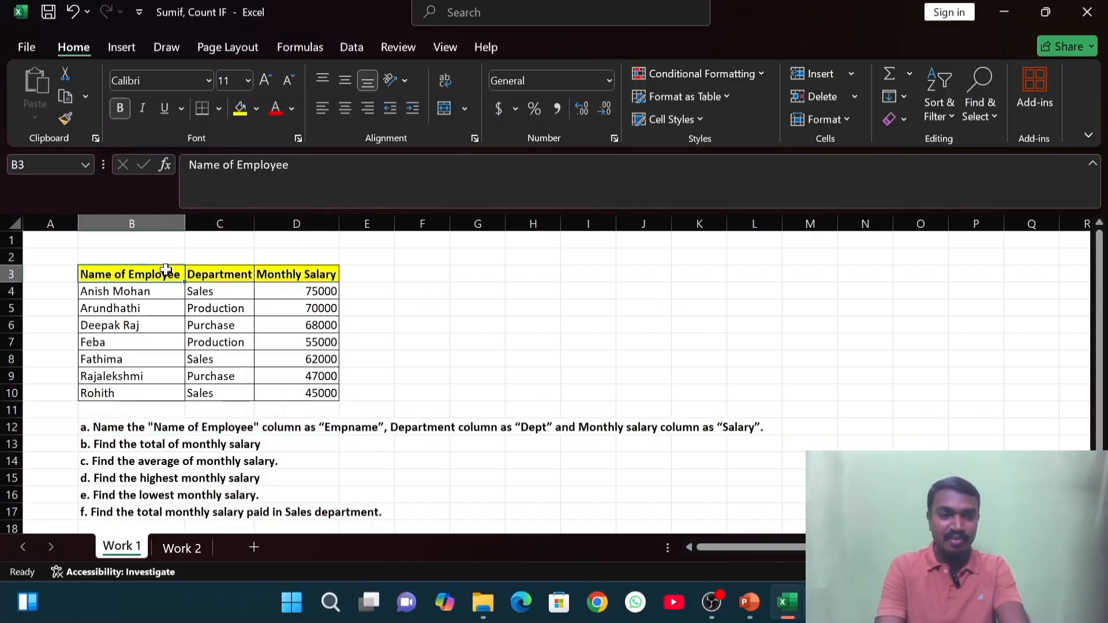
left_click(223, 276)
left_click(306, 261)
left_click(293, 288)
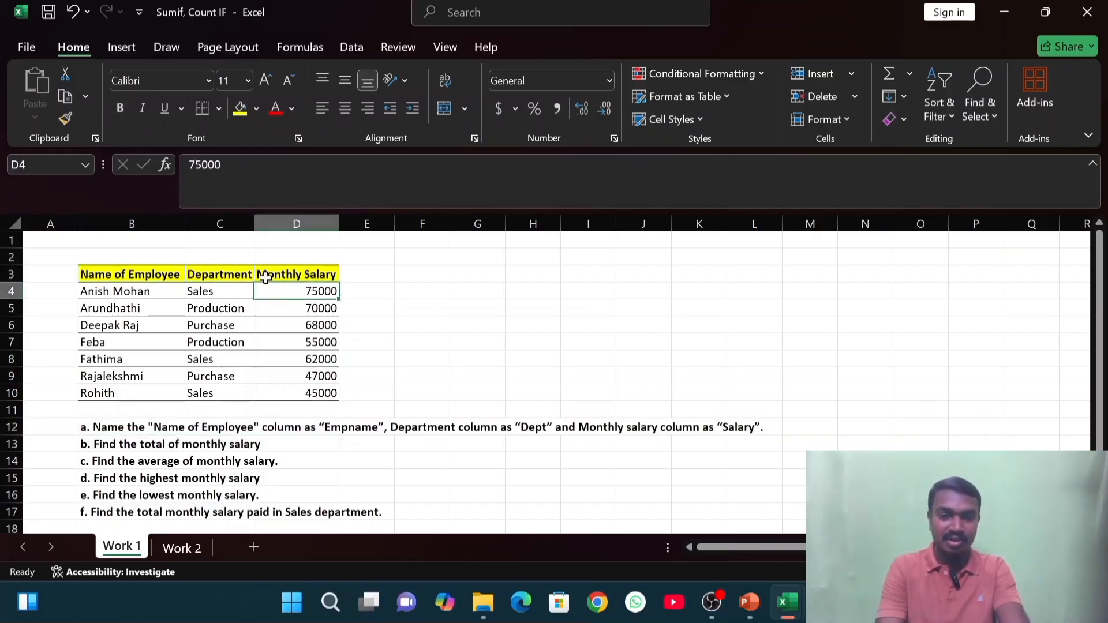
left_click_drag(128, 274, 313, 276)
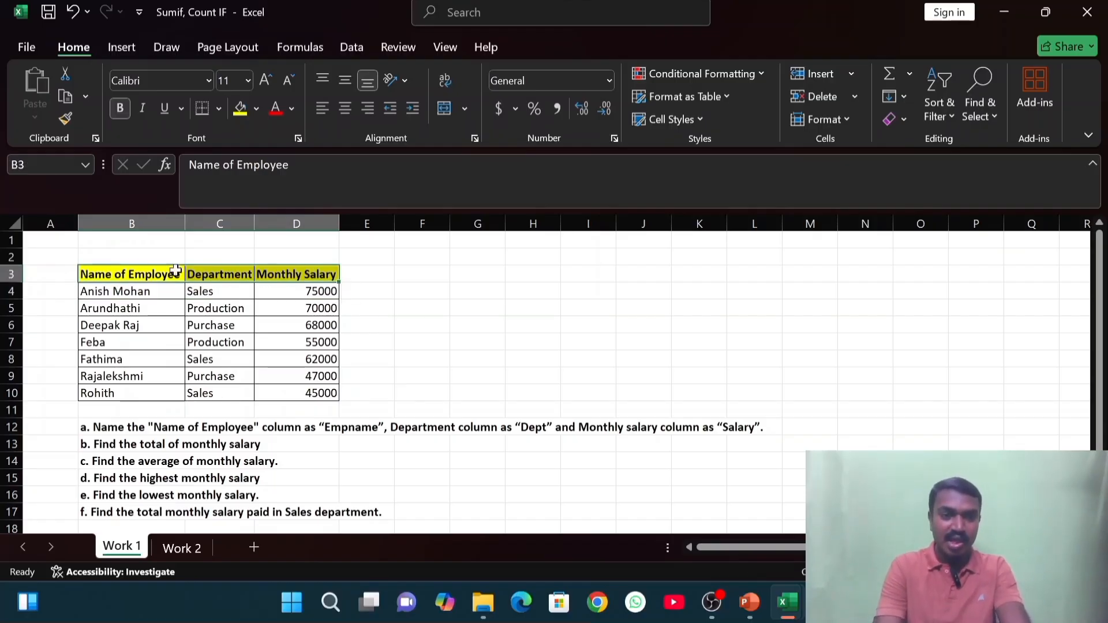
left_click(153, 275)
left_click(225, 277)
left_click(292, 278)
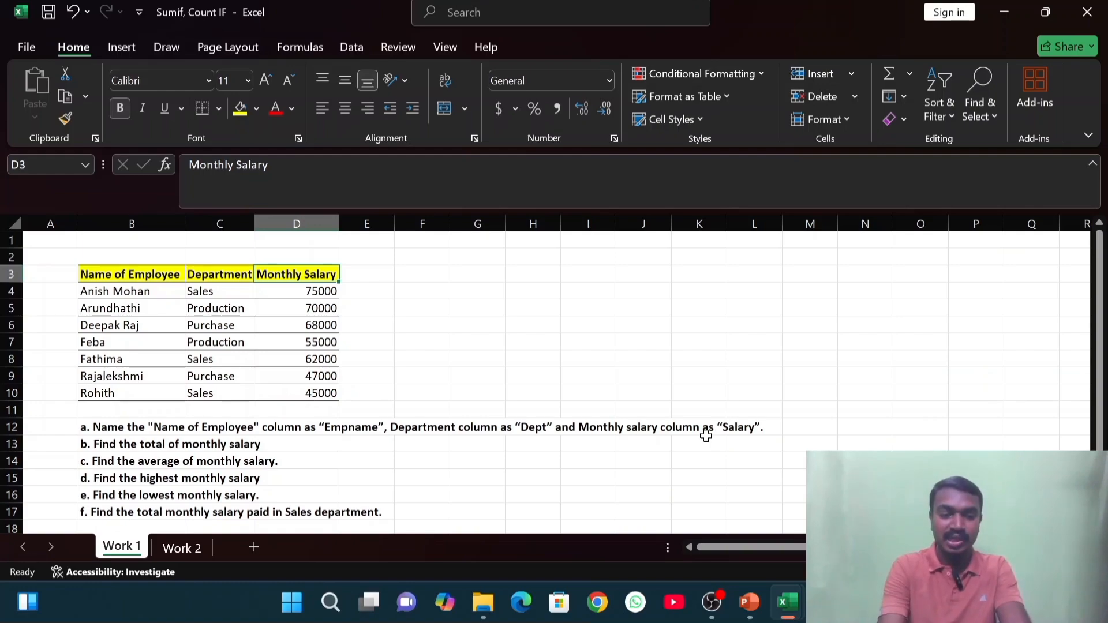
- Find all occurrences of "Name of employee" on the sheet using Find and Replace
left_click(689, 369)
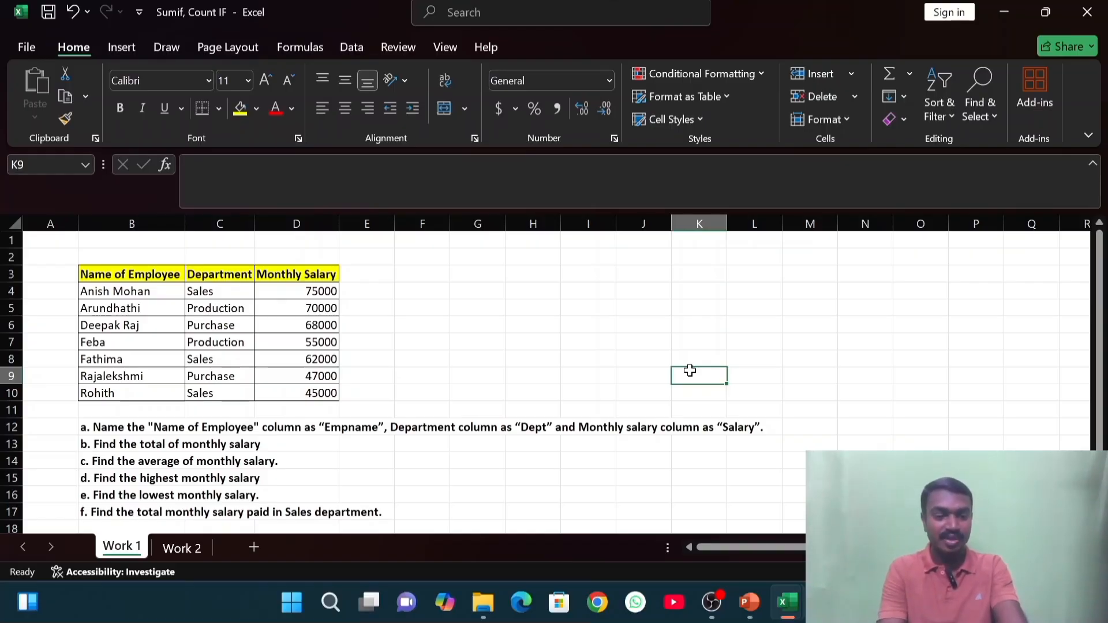
key("ctrl+h")
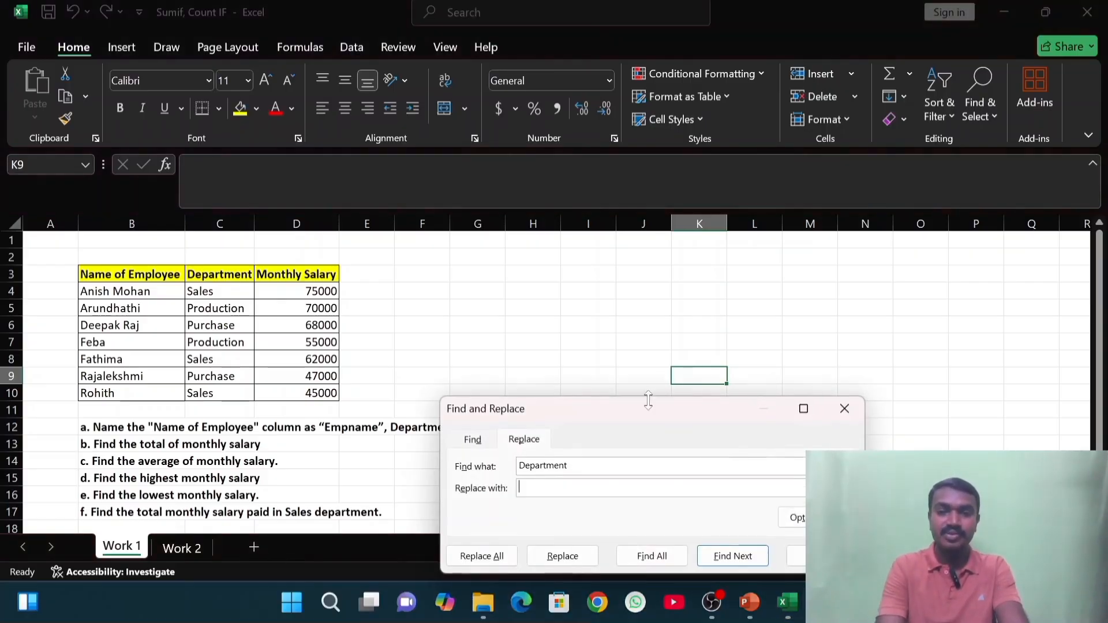
left_click_drag(647, 403, 621, 290)
left_click_drag(568, 333, 480, 328)
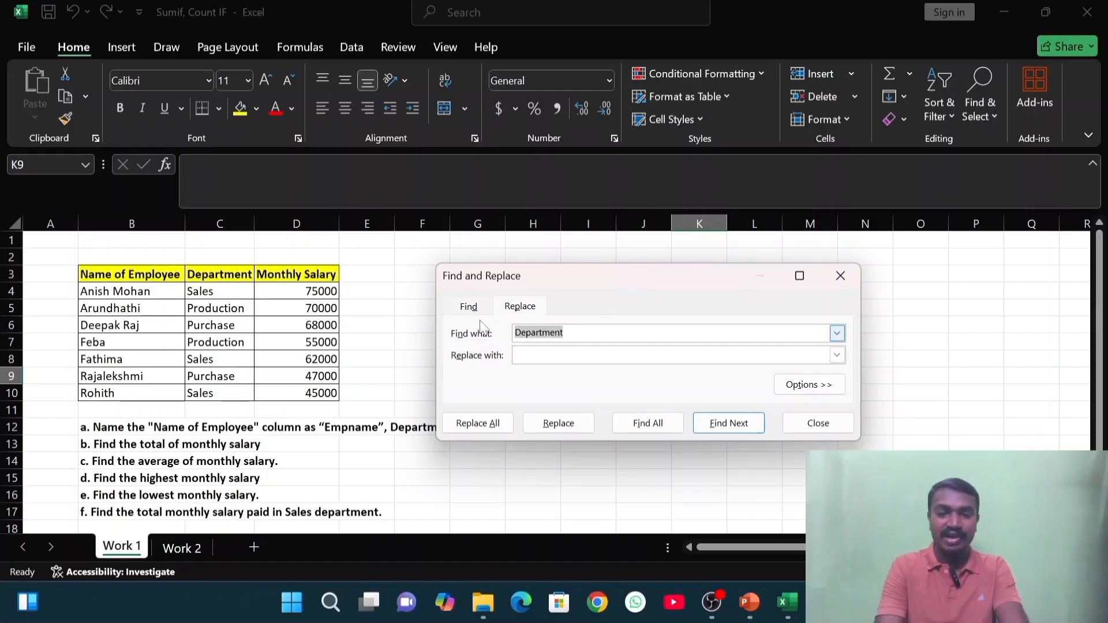
key("BackSpace")
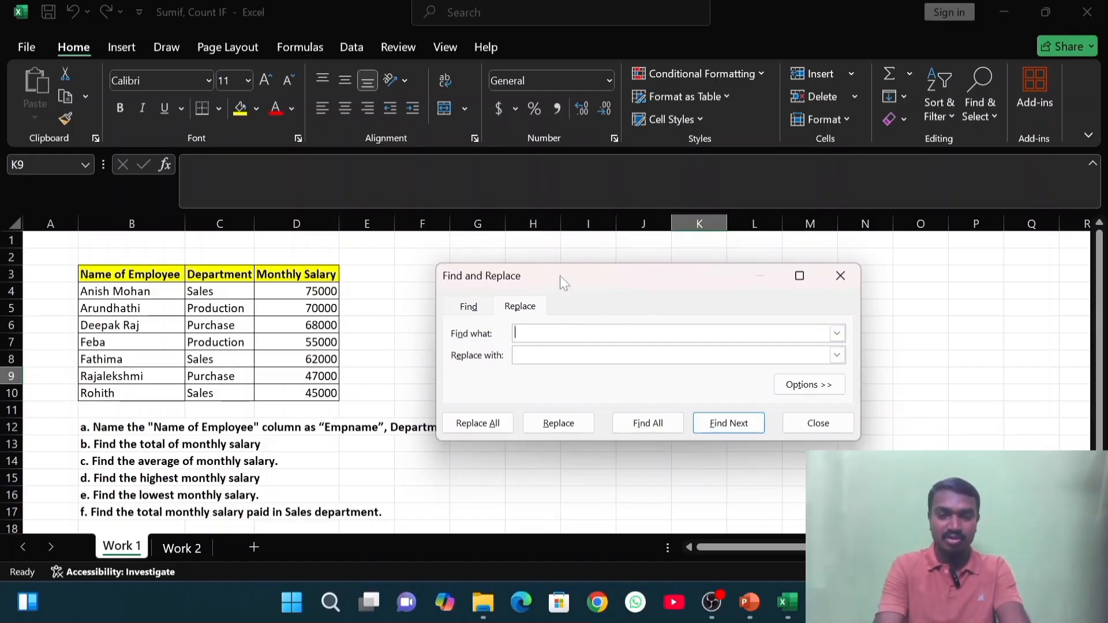
left_click_drag(560, 276, 533, 261)
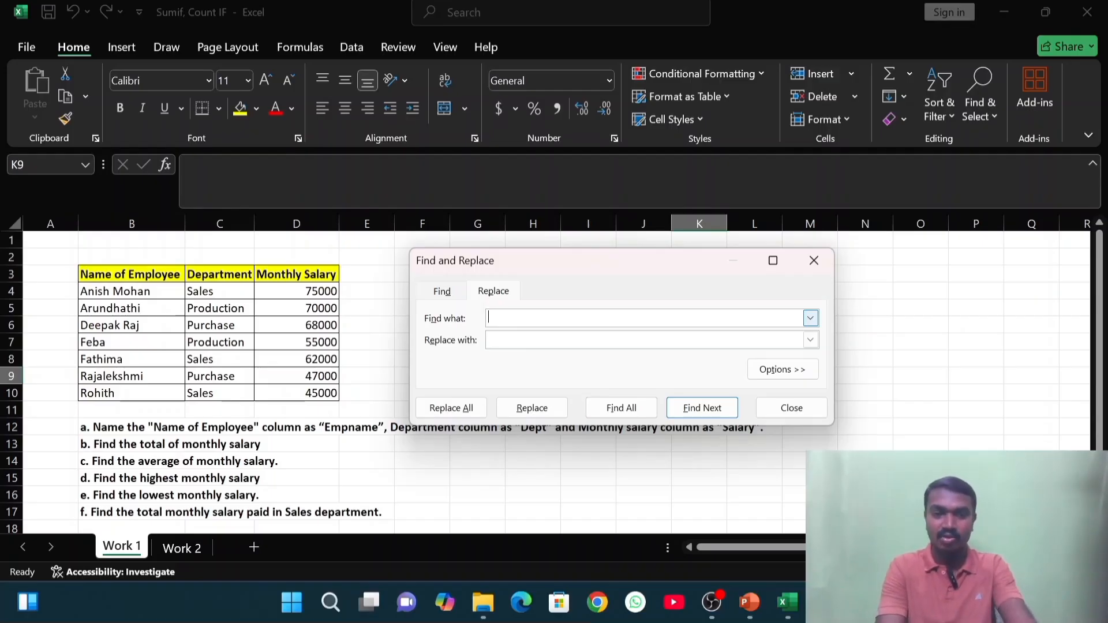
type("N")
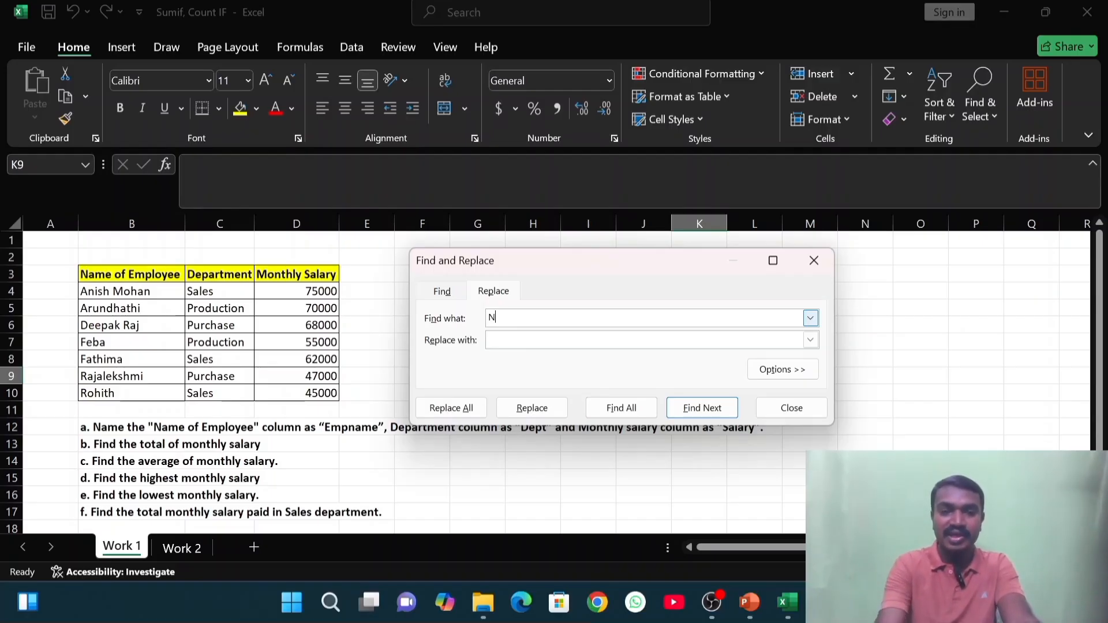
type("ame of ")
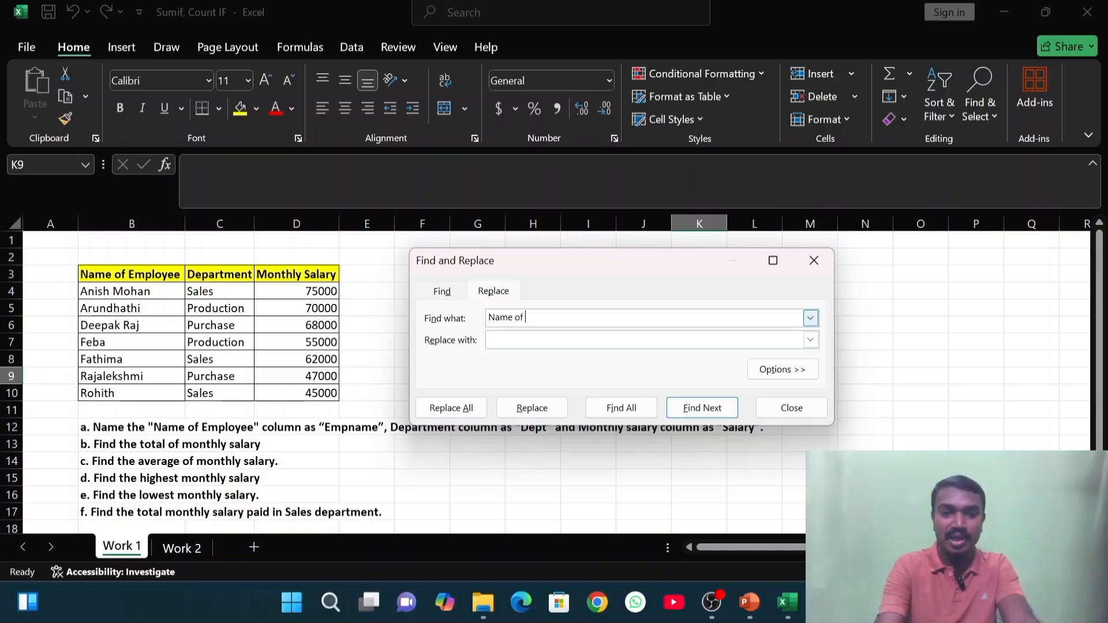
type("emp")
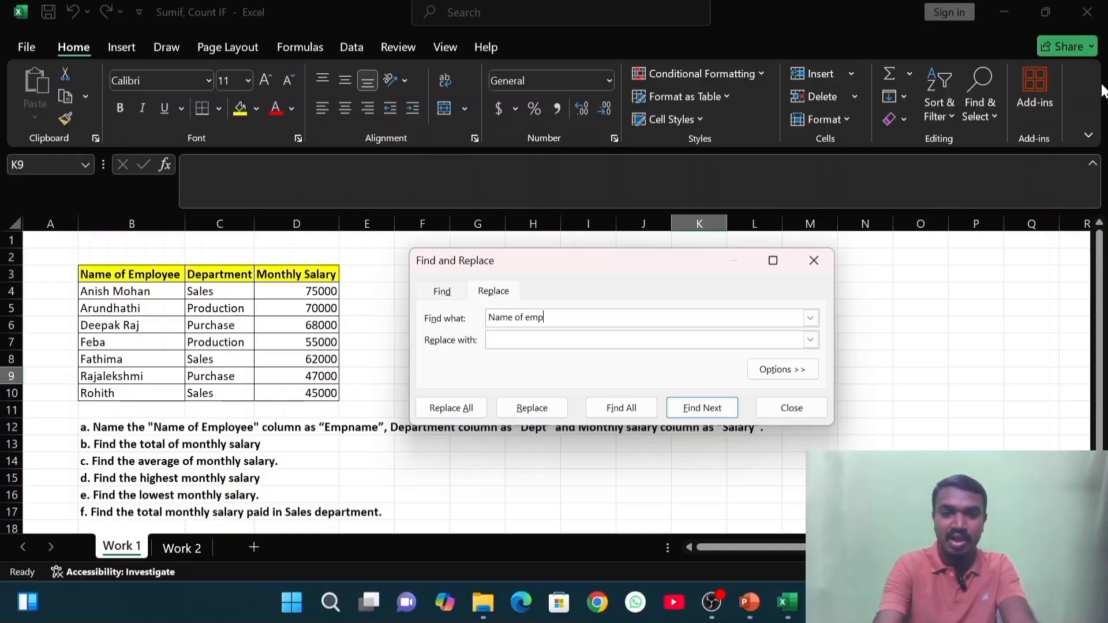
type("loyee")
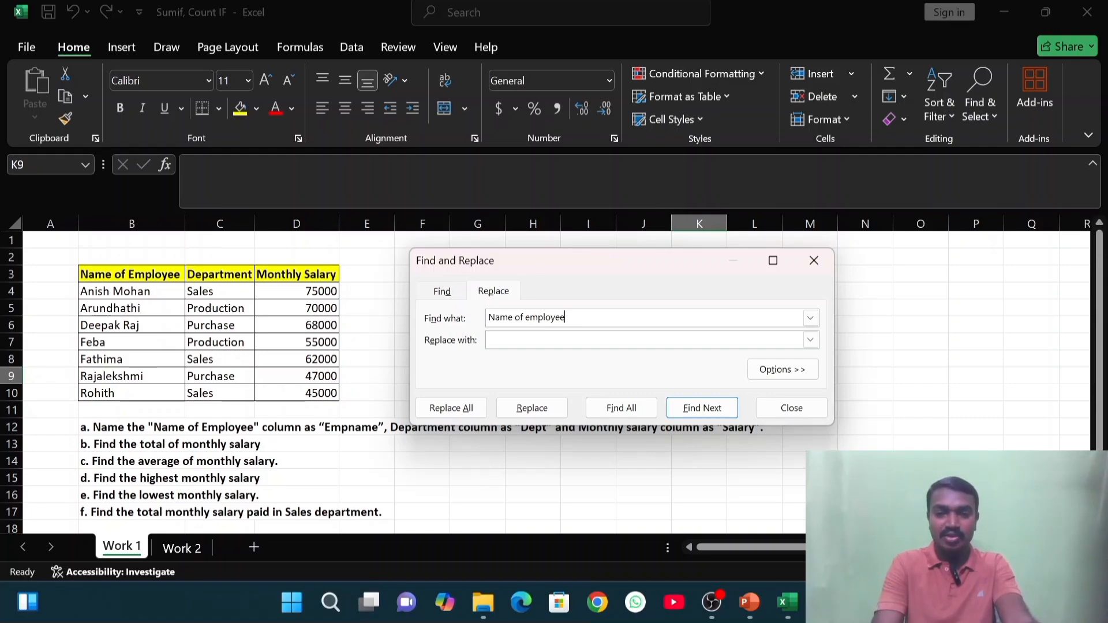
left_click(638, 408)
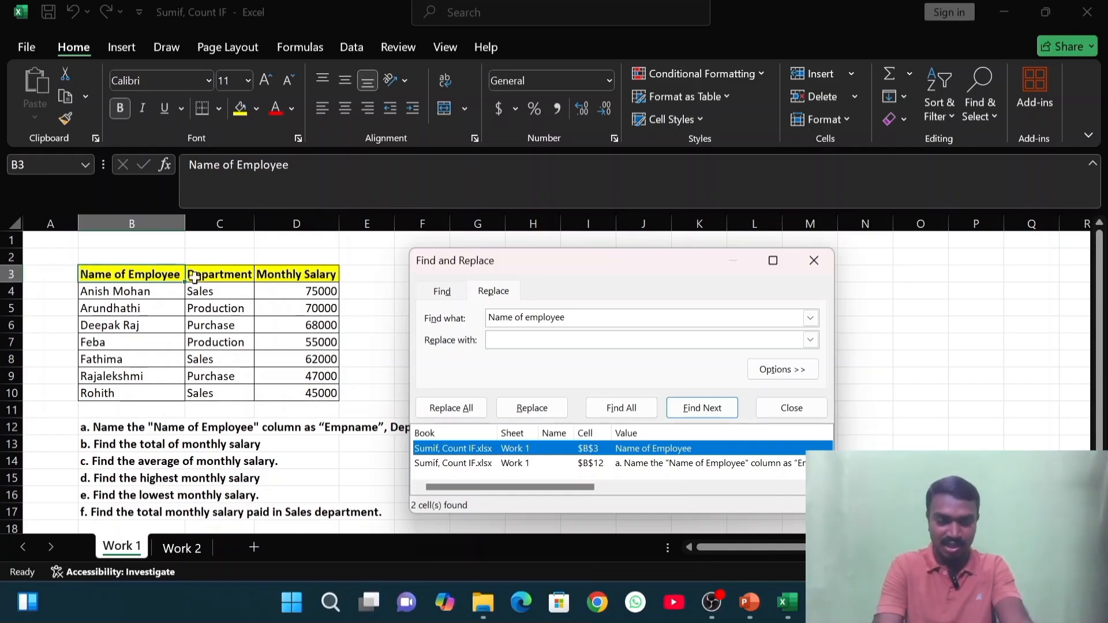
- Replace the "Name of Employee" heading in B3 with "Empname" and close Find and Replace
left_click(532, 340)
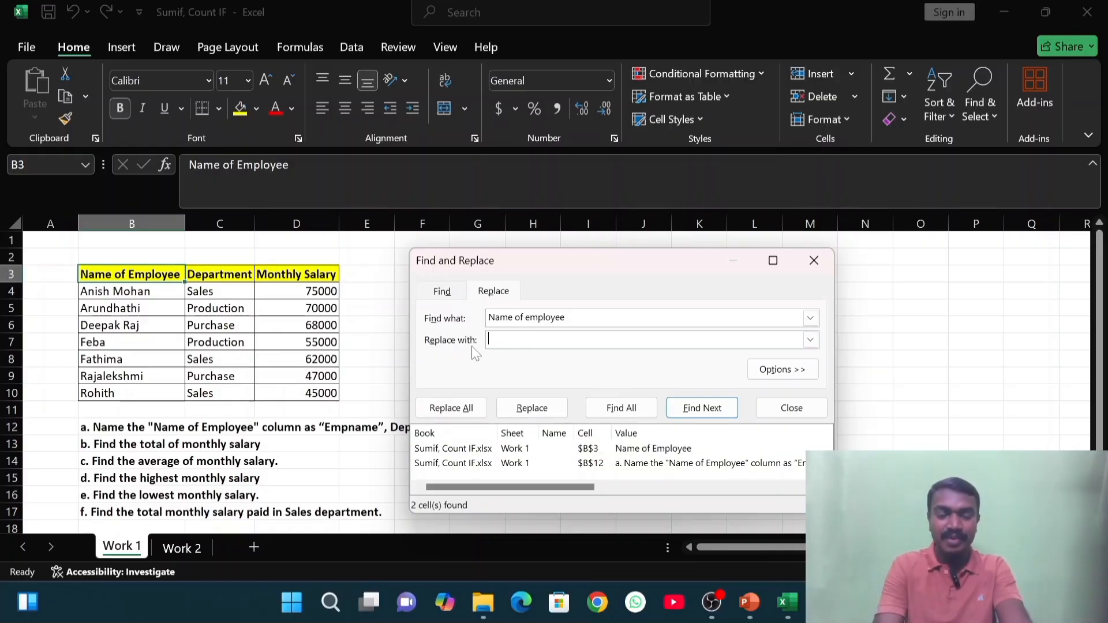
left_click_drag(504, 253, 566, 245)
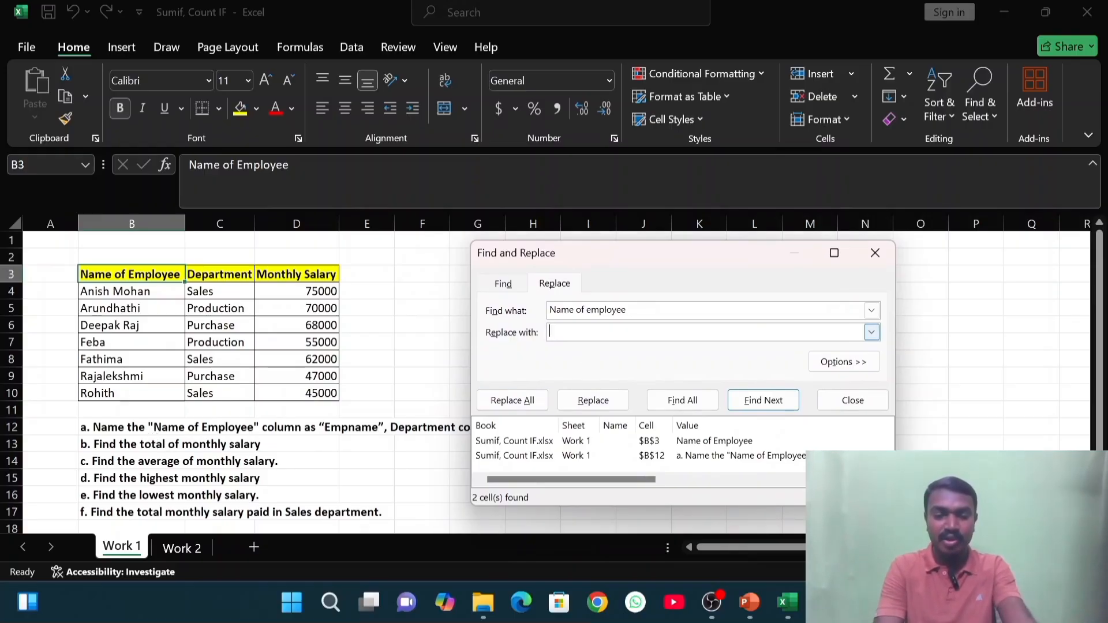
type("Empname")
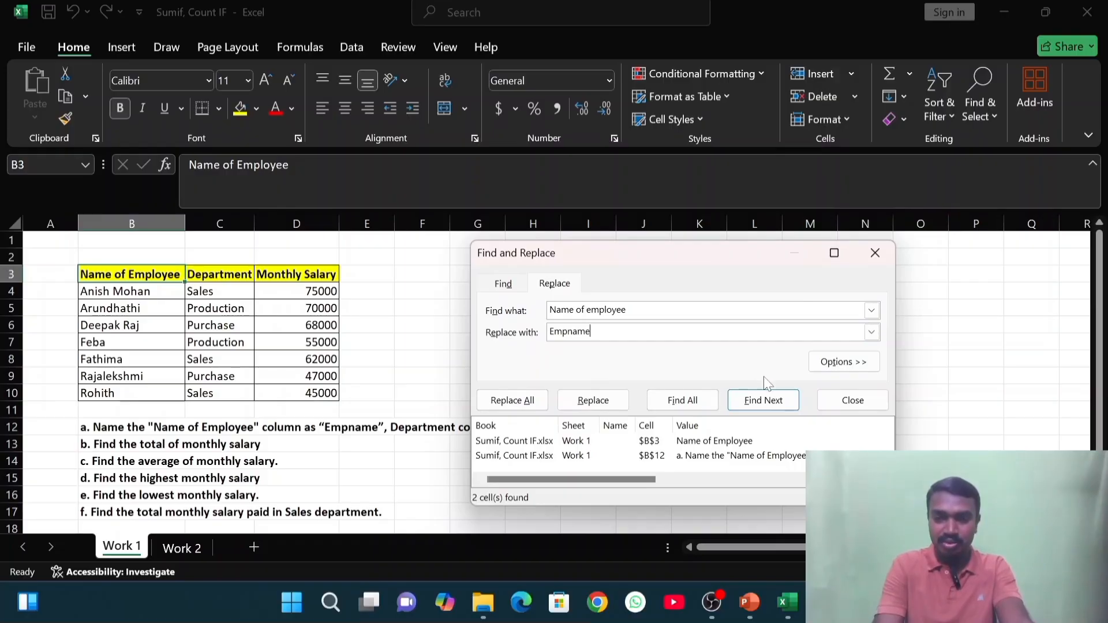
left_click(615, 402)
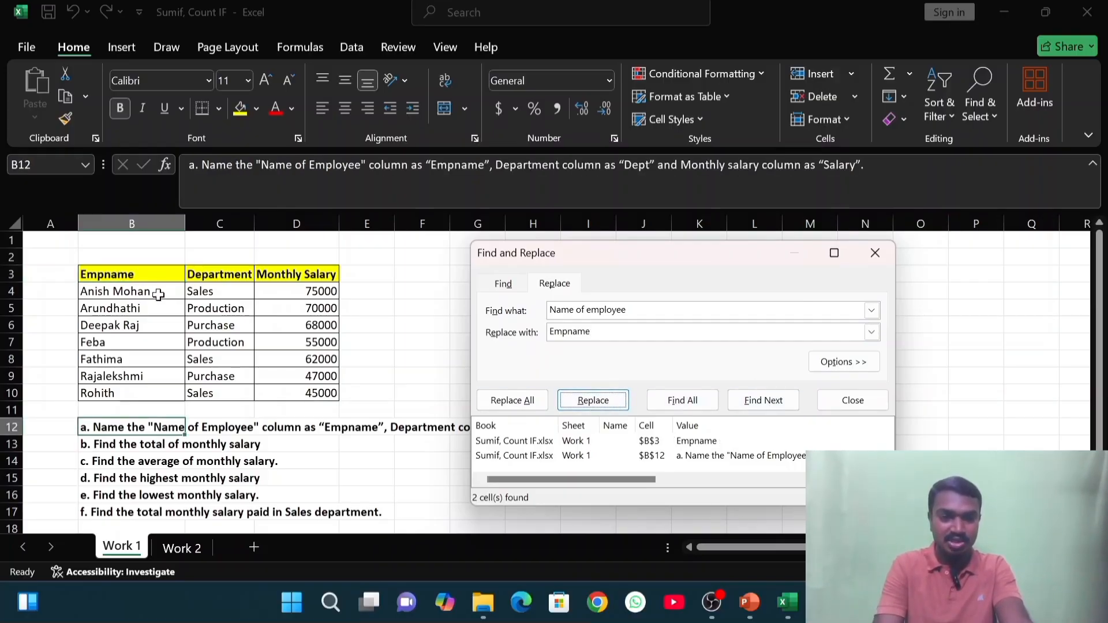
left_click(134, 279)
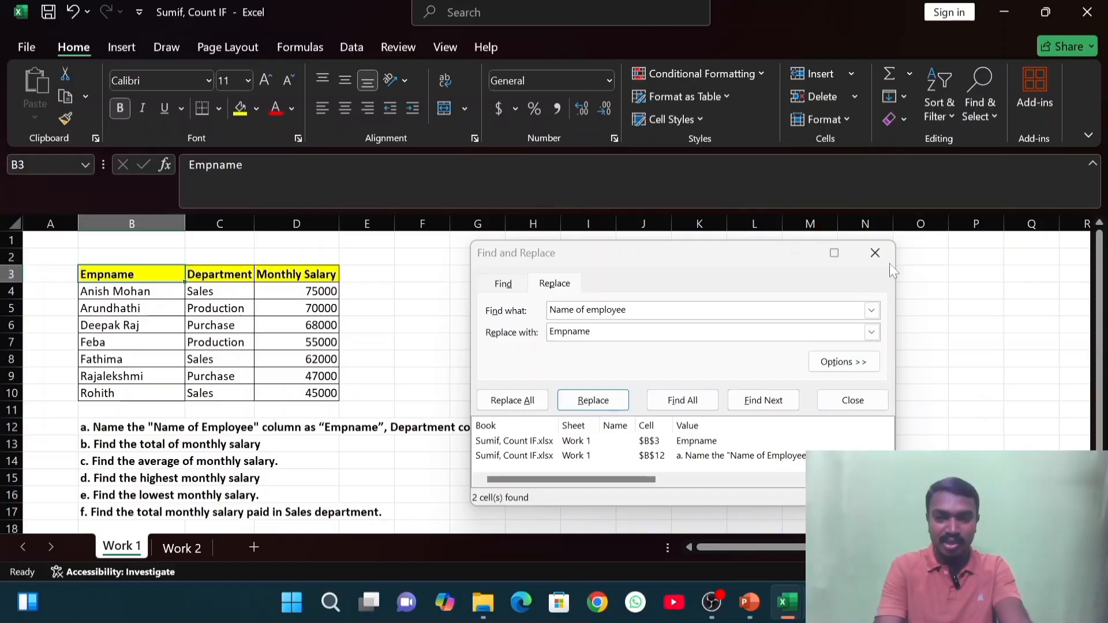
left_click(875, 254)
- Reopen Find and Replace and find all occurrences of "Department" on the sheet
left_click(647, 285)
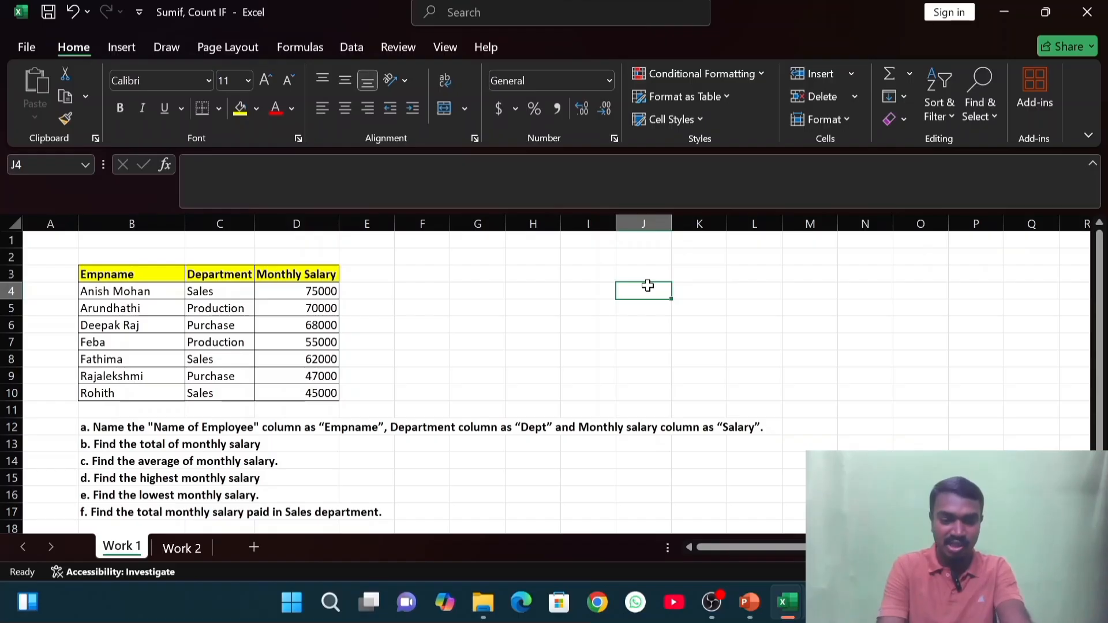
key("ctrl+h")
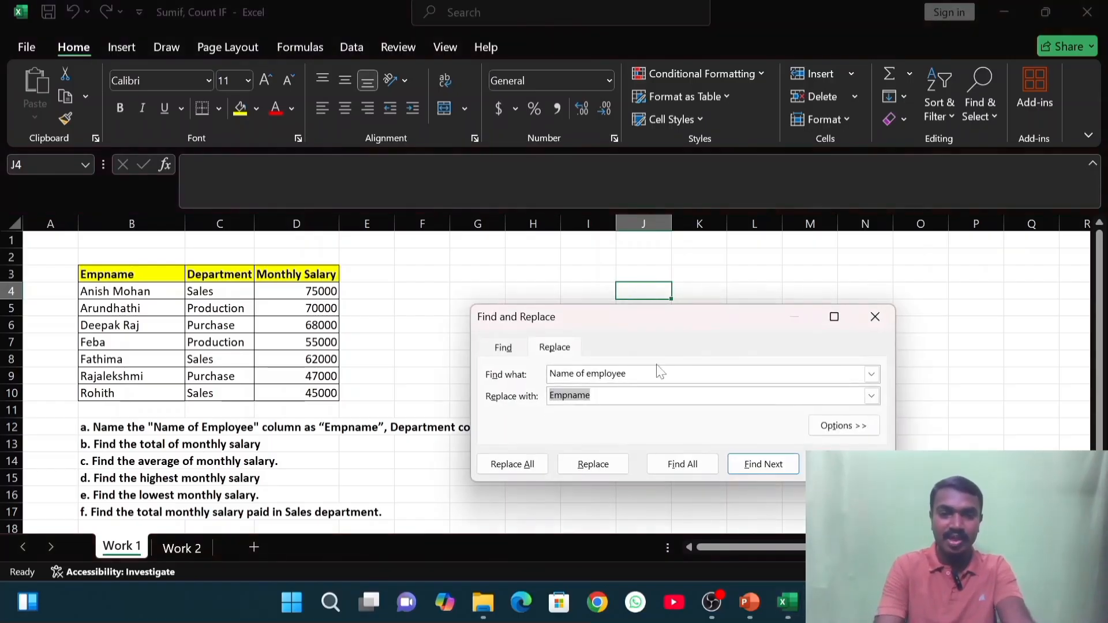
left_click_drag(651, 373, 499, 359)
key("BackSpace")
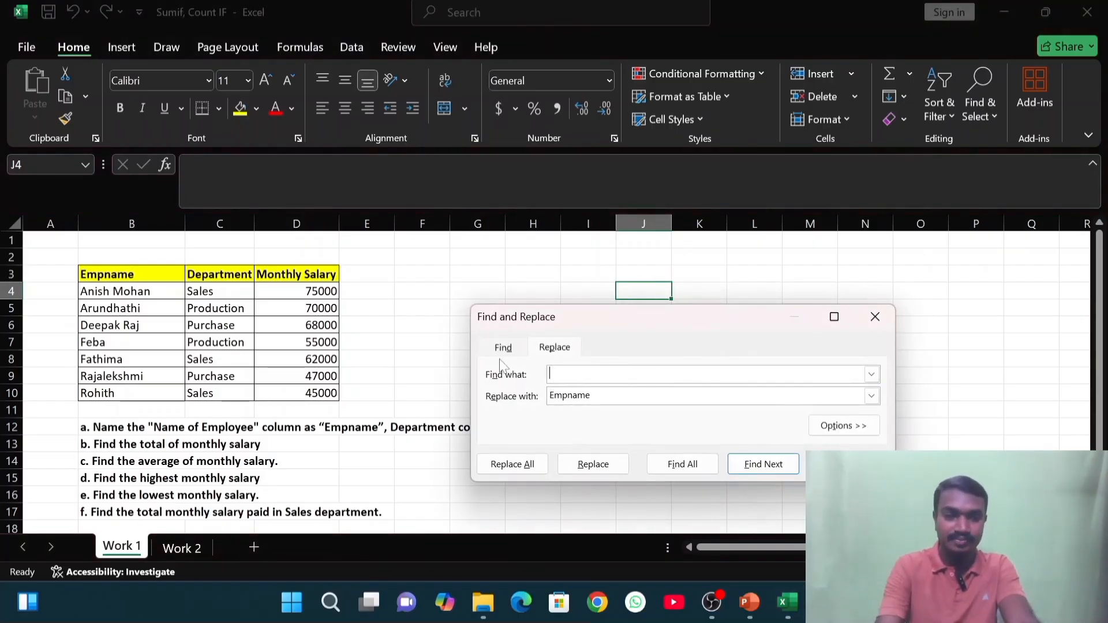
type("Depa")
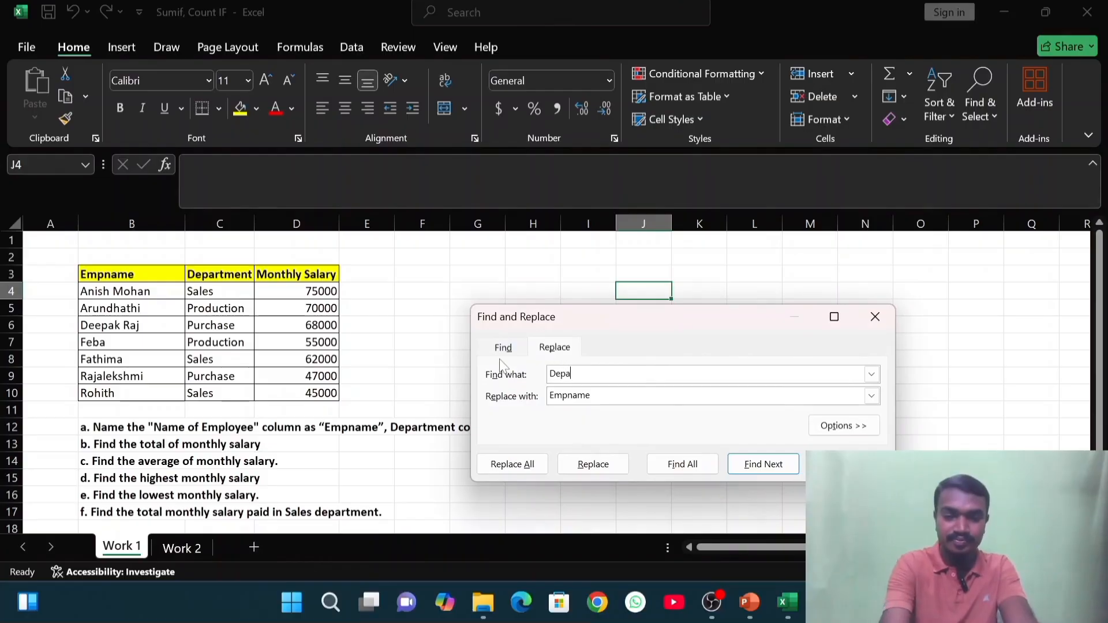
type("rtment")
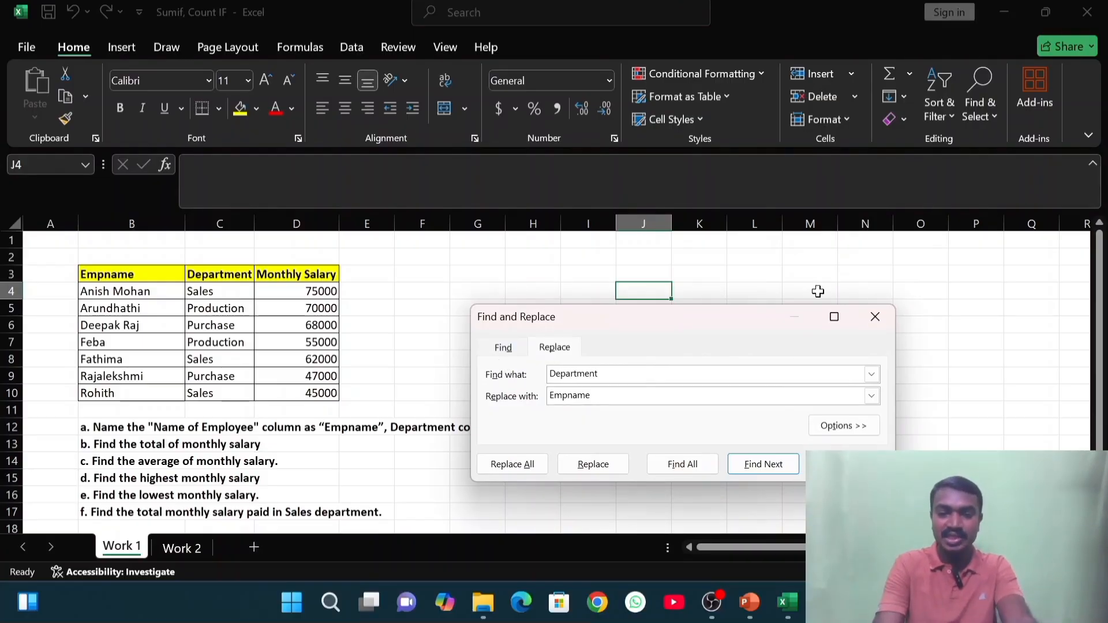
left_click(681, 469)
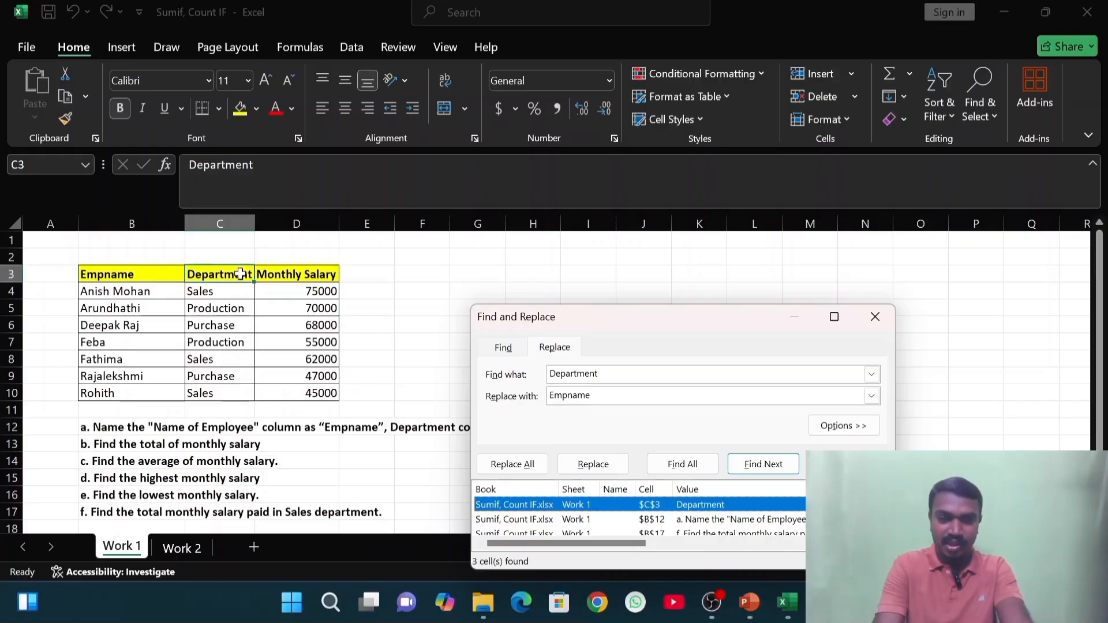
- Replace the "Department" heading in C3 with "Dept" and close Find and Replace
left_click(577, 396)
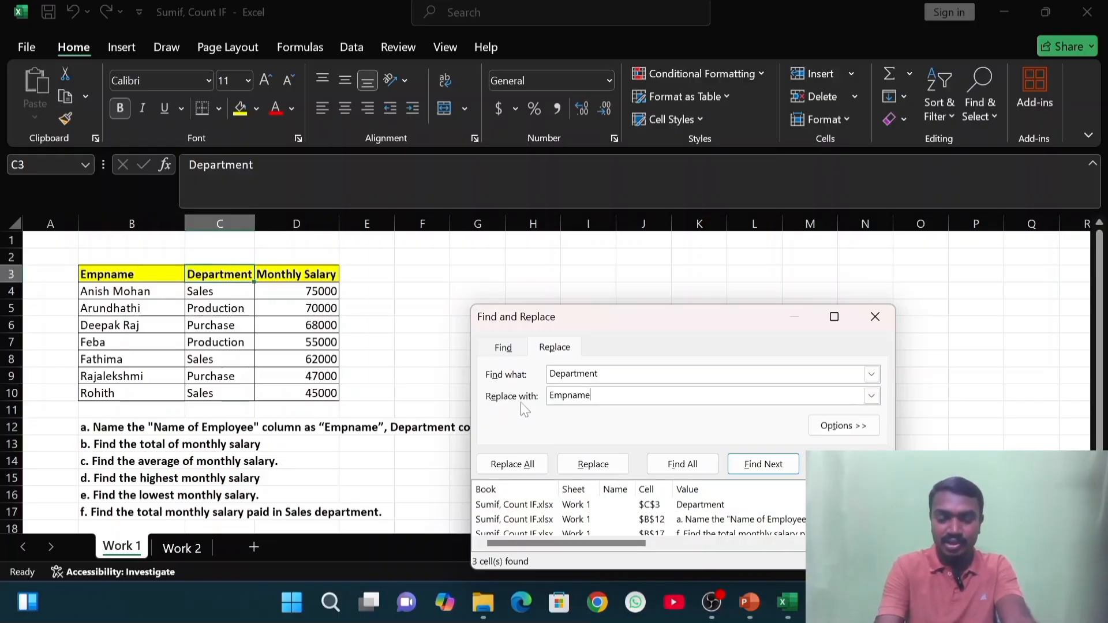
key("ctrl+a")
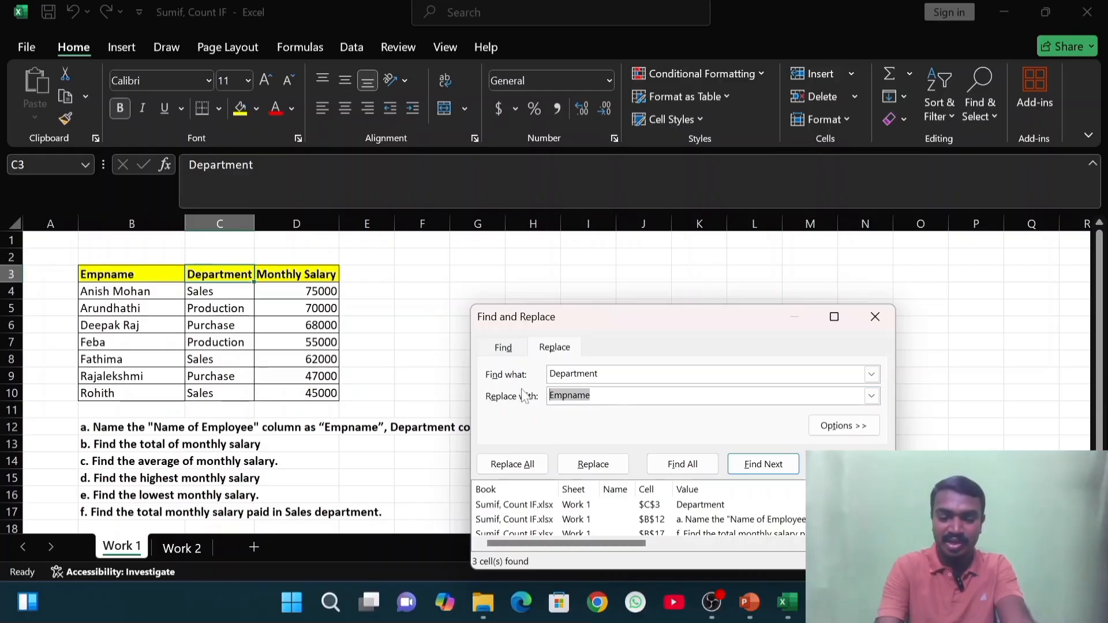
key("BackSpace")
type("Dept")
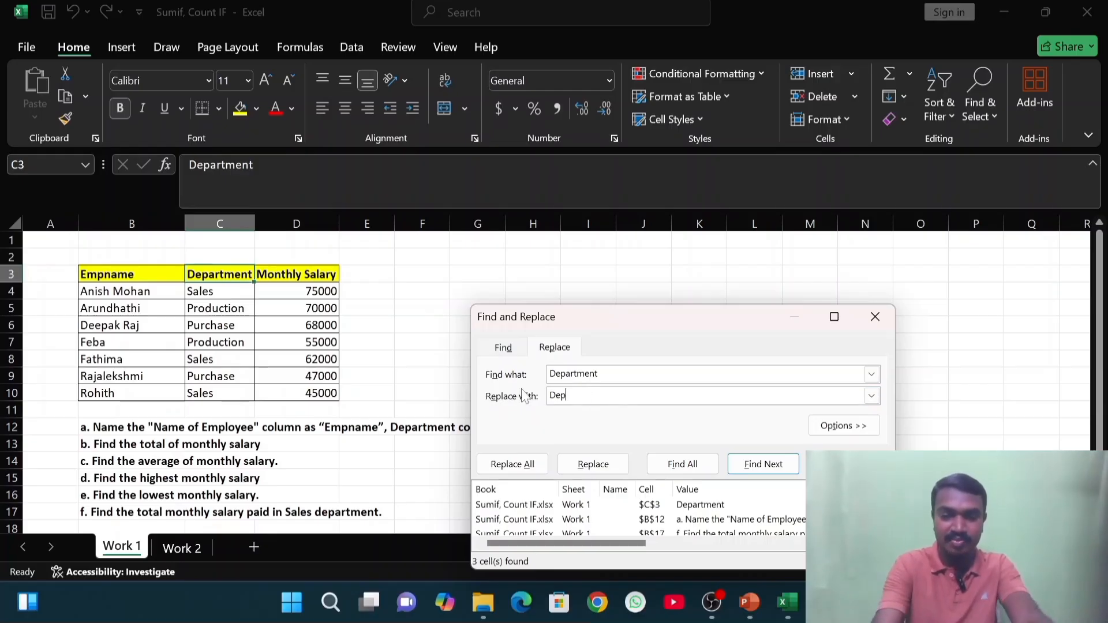
left_click(612, 465)
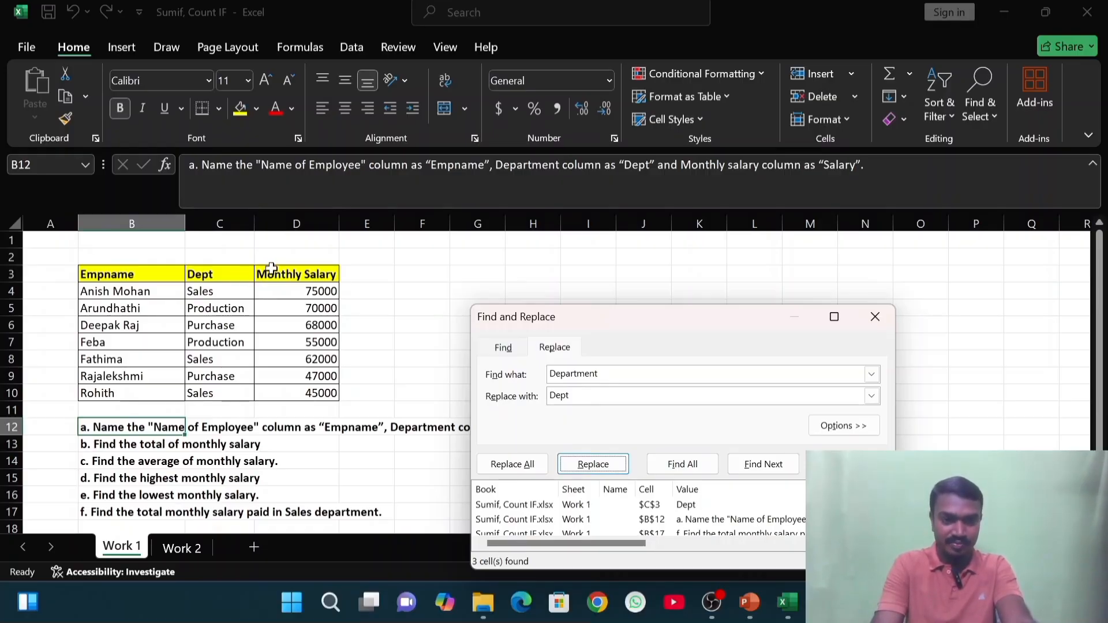
left_click(879, 316)
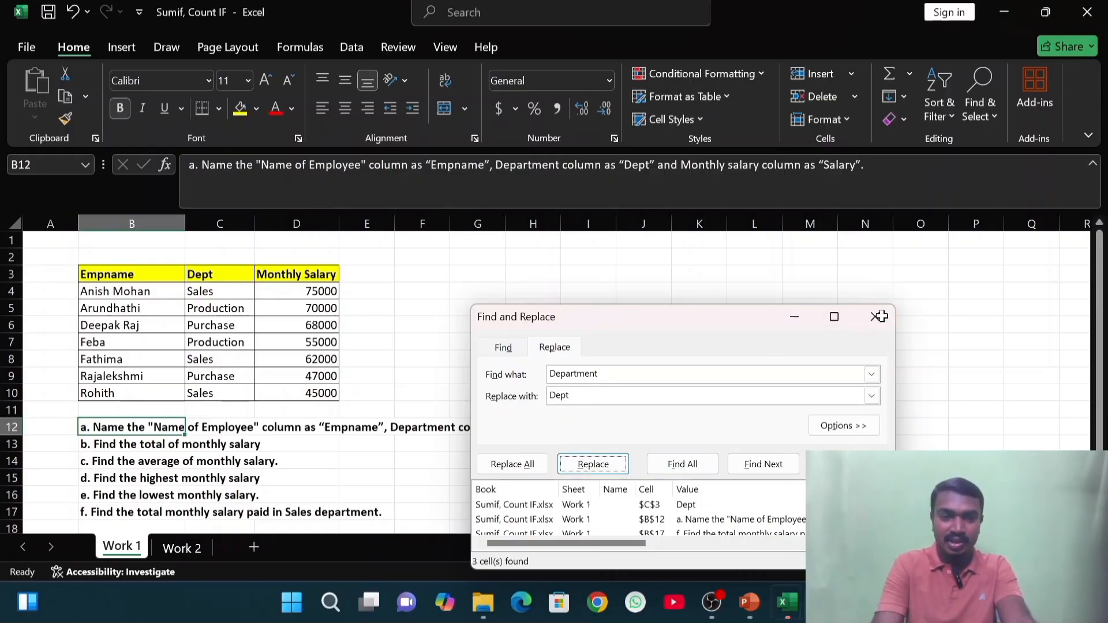
- Reopen Find and Replace and find all occurrences of "Monthly Salary" on the sheet
left_click(294, 280)
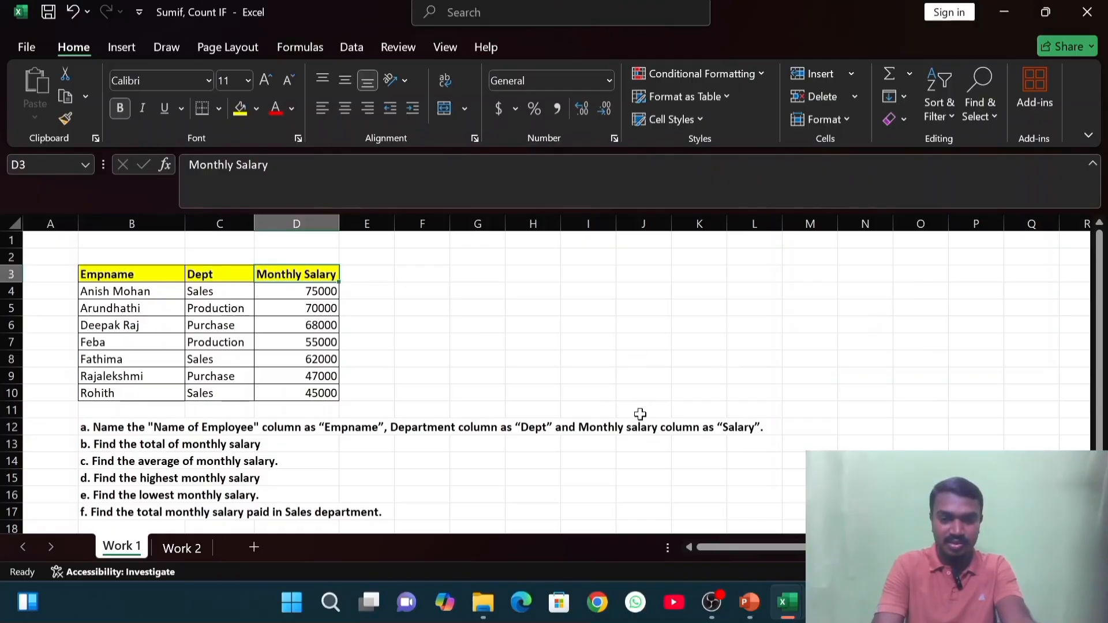
left_click(578, 333)
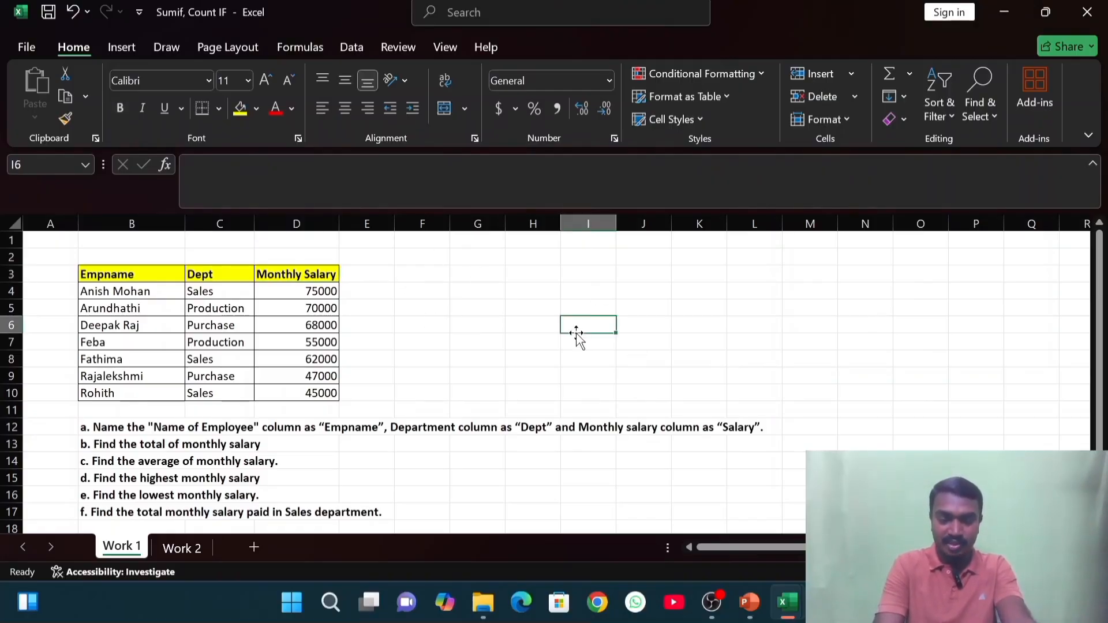
key("ctrl+h")
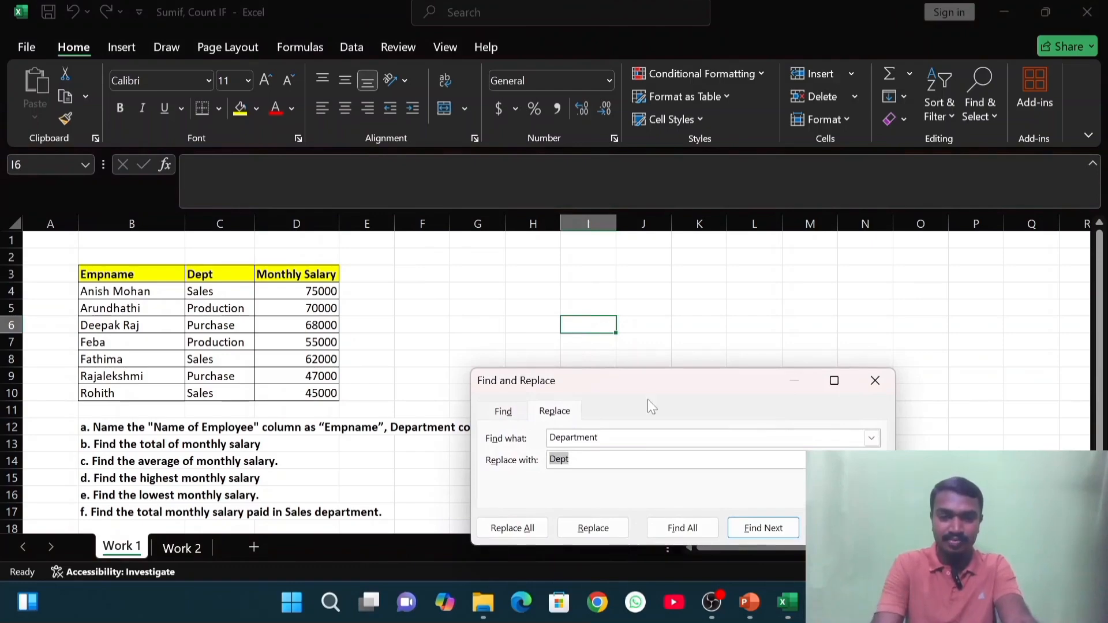
key("shift+Tab")
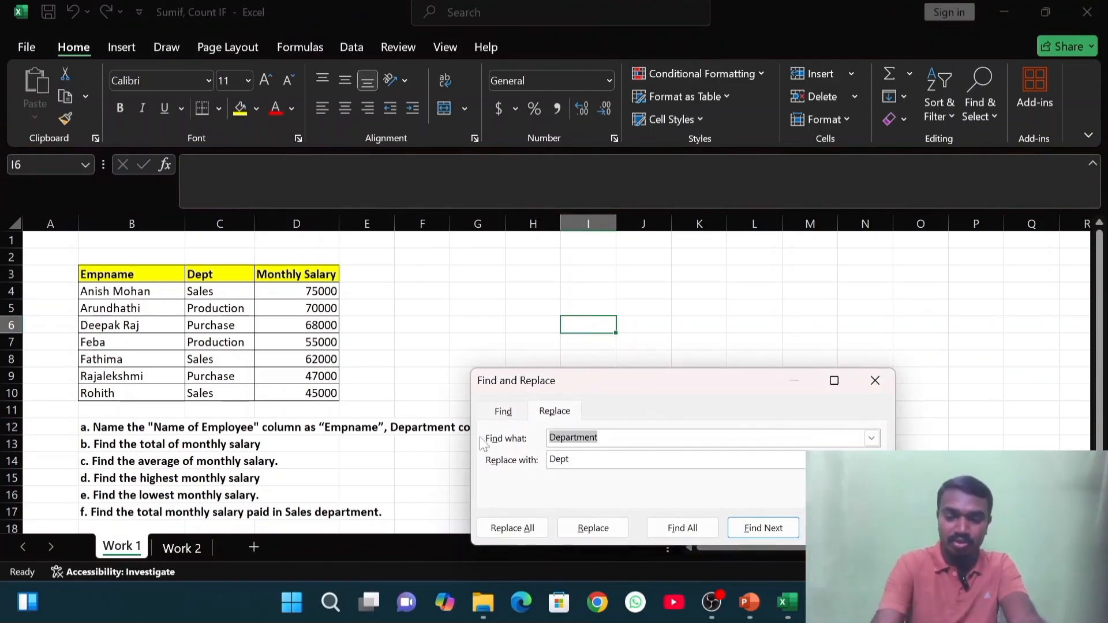
key("BackSpace")
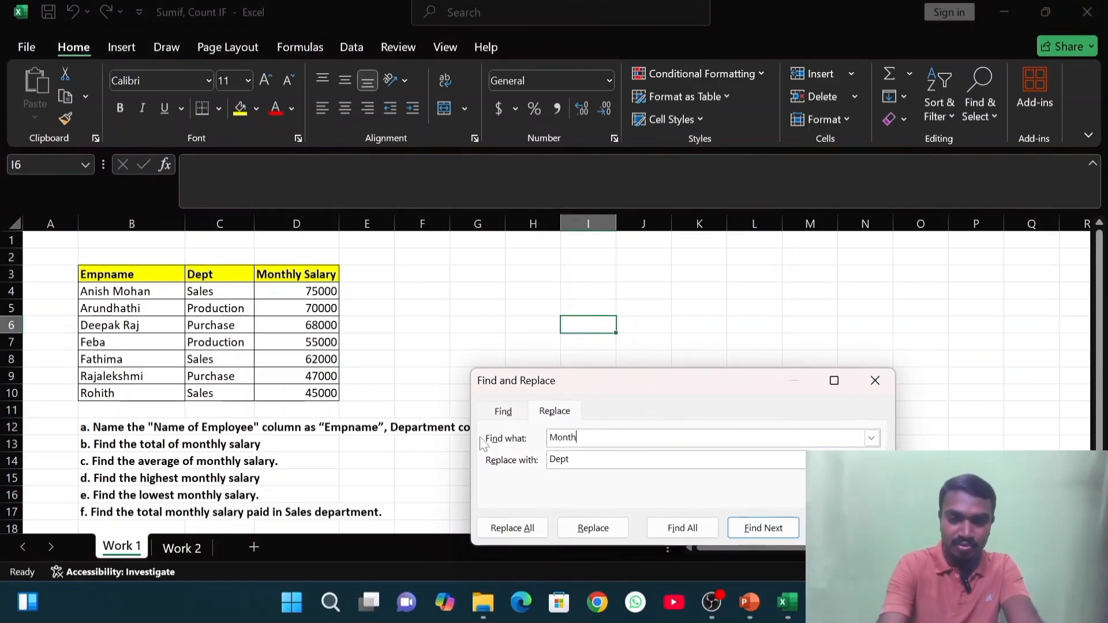
type("Monthly Salary")
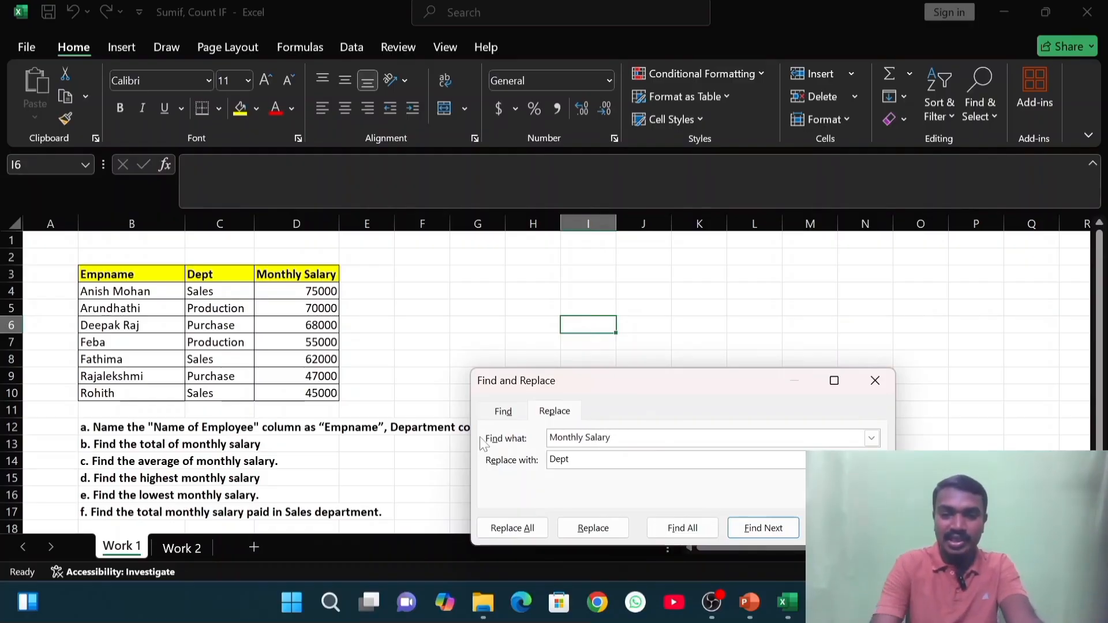
left_click(683, 528)
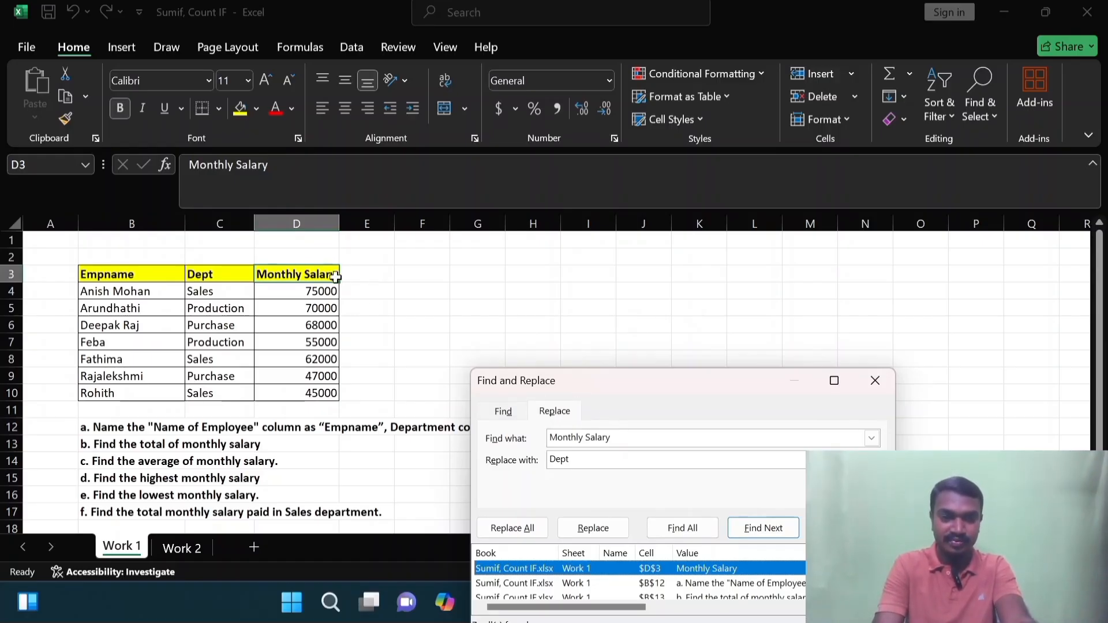
- Replace the "Monthly Salary" heading in D3 with "Salary" and close Find and Replace
left_click_drag(572, 460, 522, 462)
key("BackSpace")
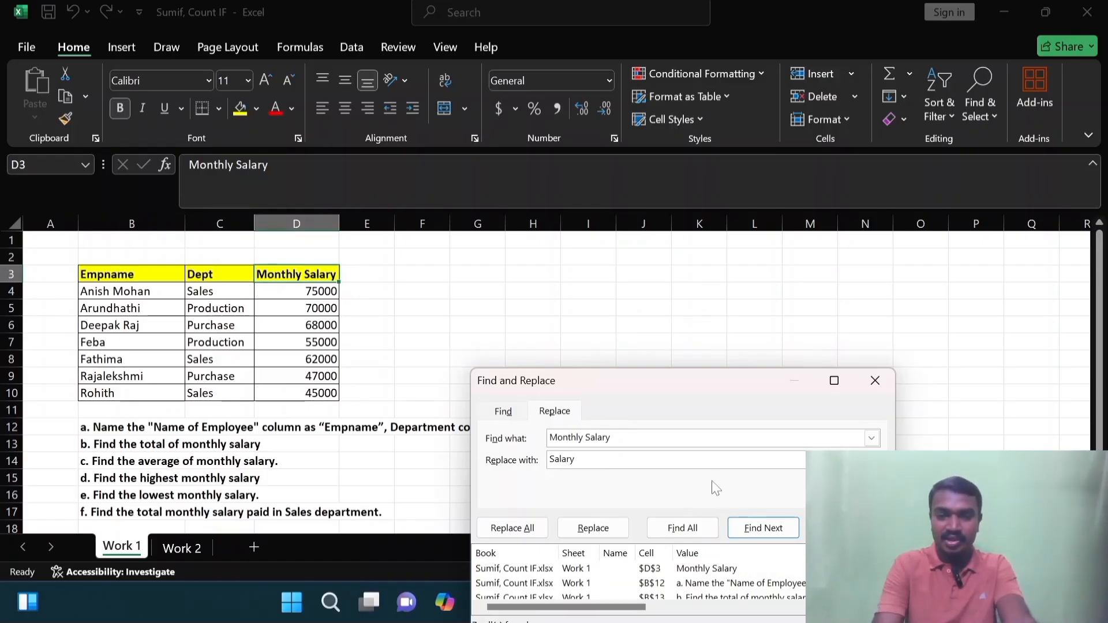
left_click(593, 528)
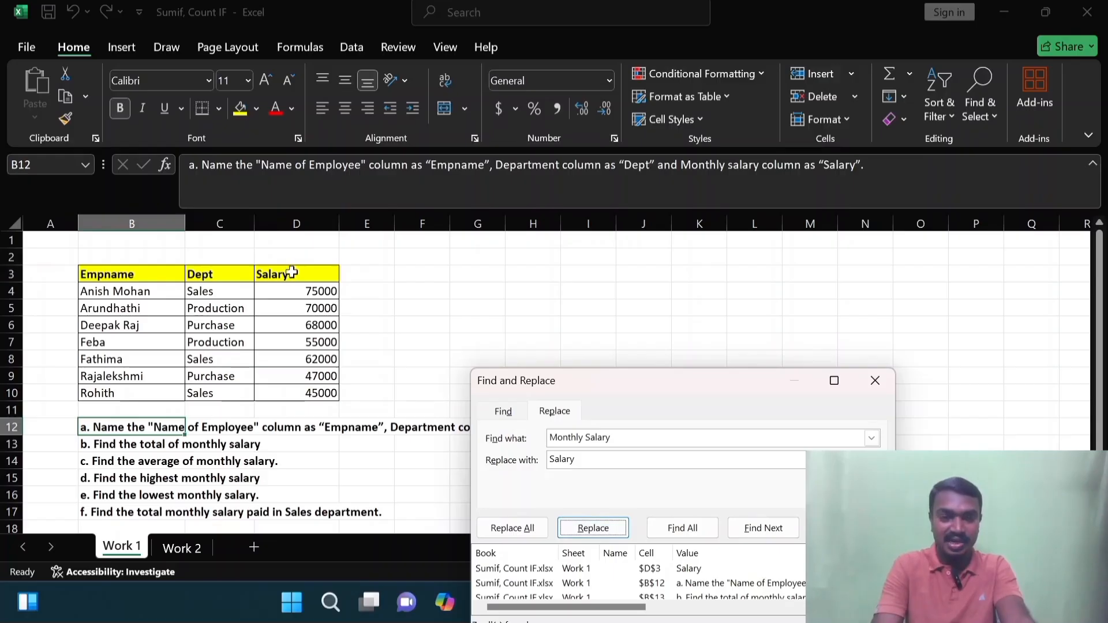
left_click(876, 382)
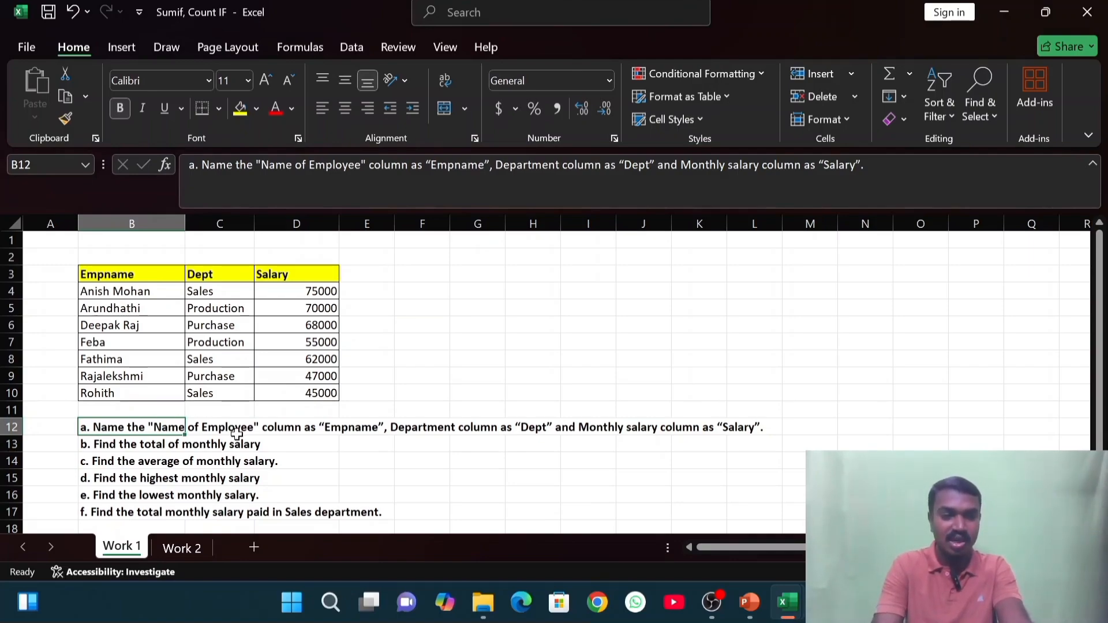
- Answer question b by calculating the total monthly salary in F13 with =SUM(D4:D10)
left_click(137, 443)
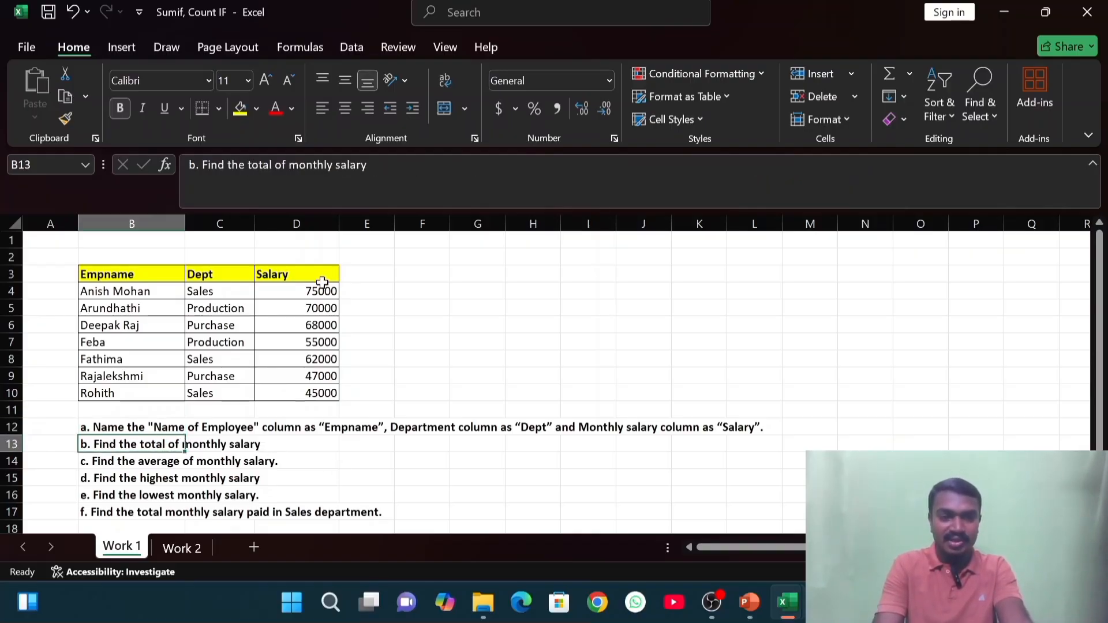
left_click_drag(321, 290, 307, 390)
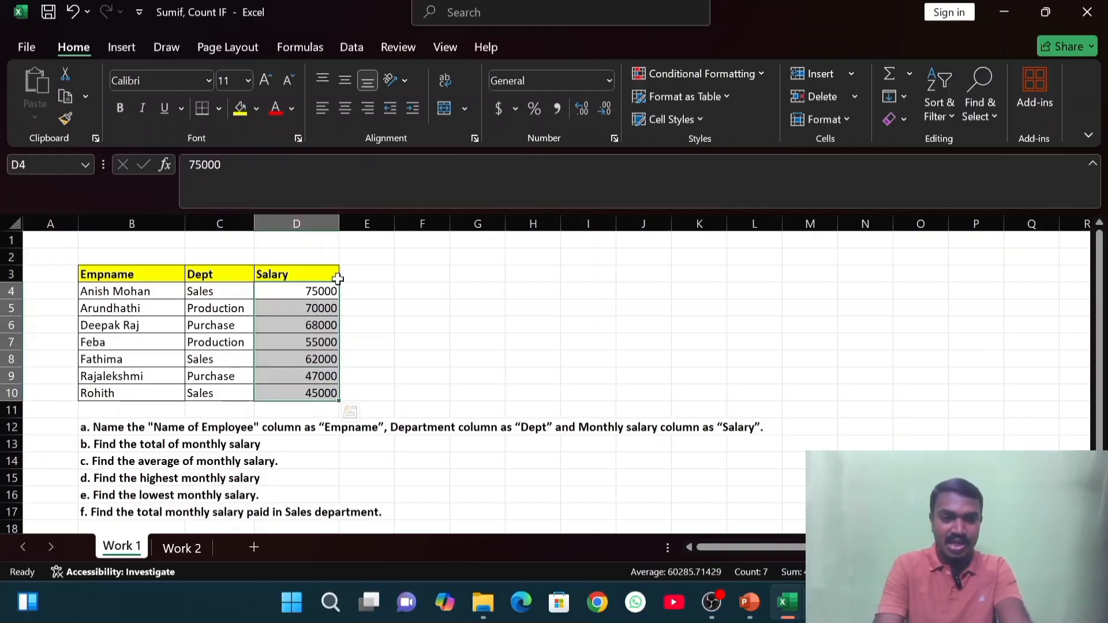
left_click_drag(320, 290, 303, 411)
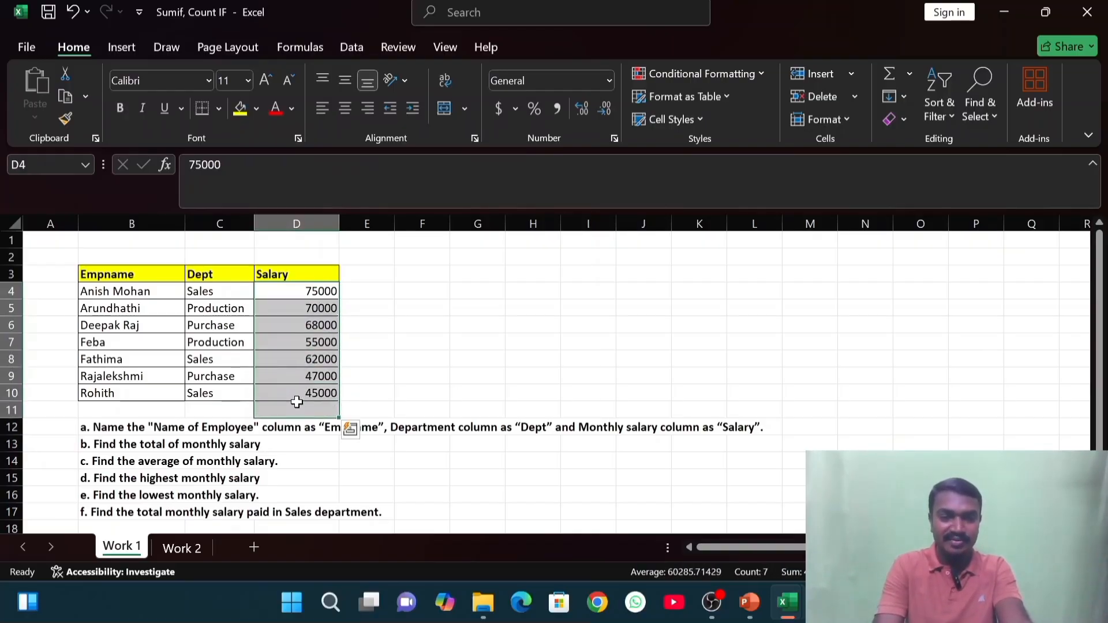
left_click(426, 445)
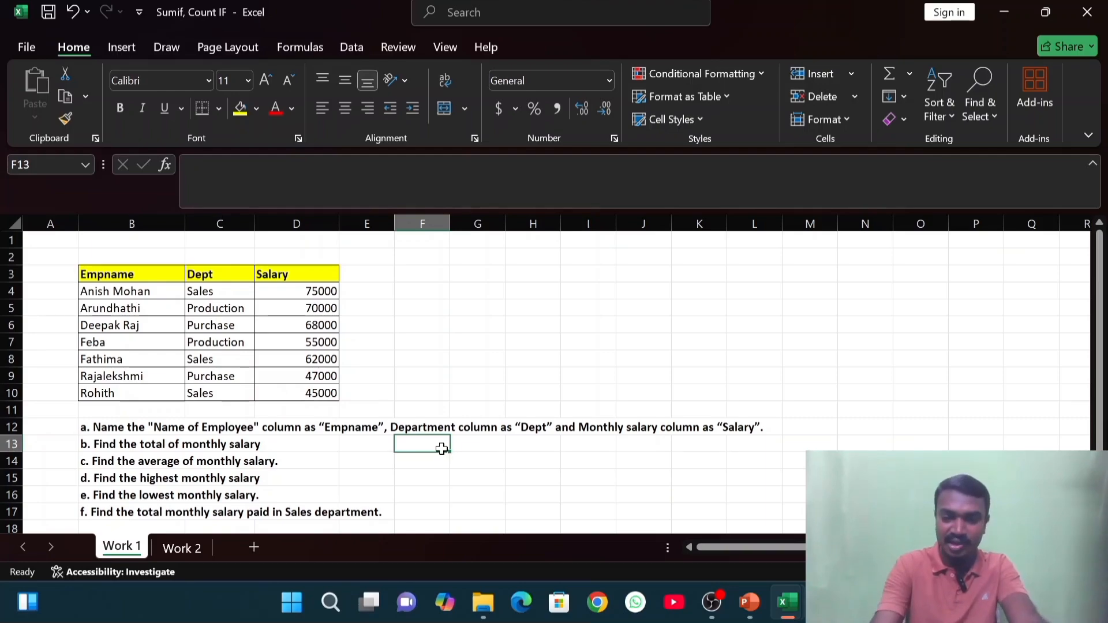
type("=sum")
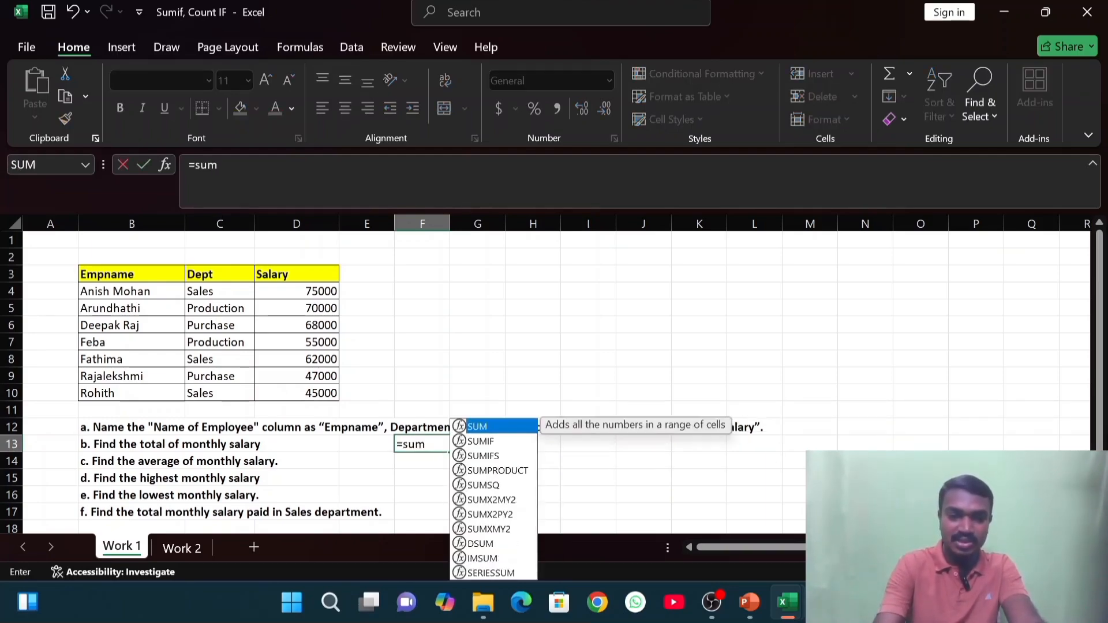
type("(")
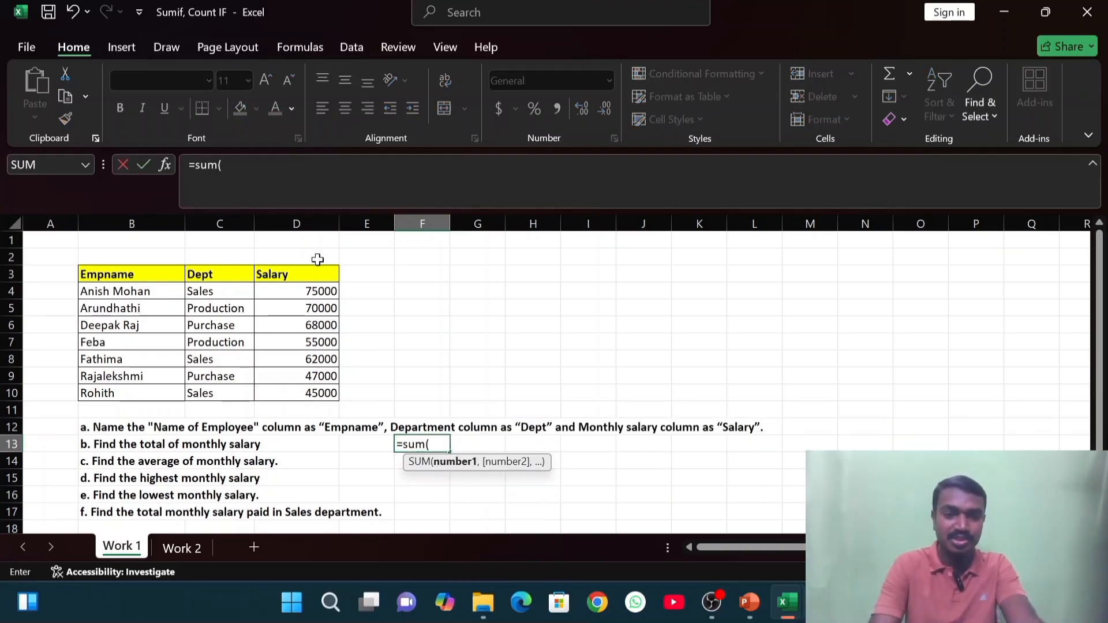
left_click_drag(317, 292, 307, 396)
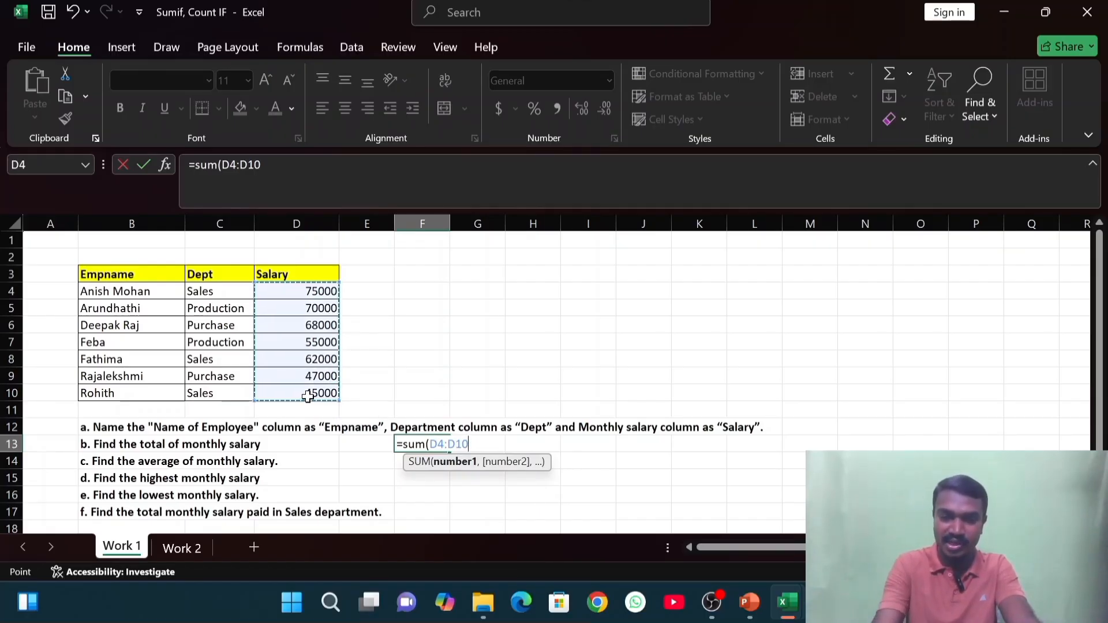
key("Return")
- Make the total salary in F13 bold and give the cell a yellow fill
left_click(411, 443)
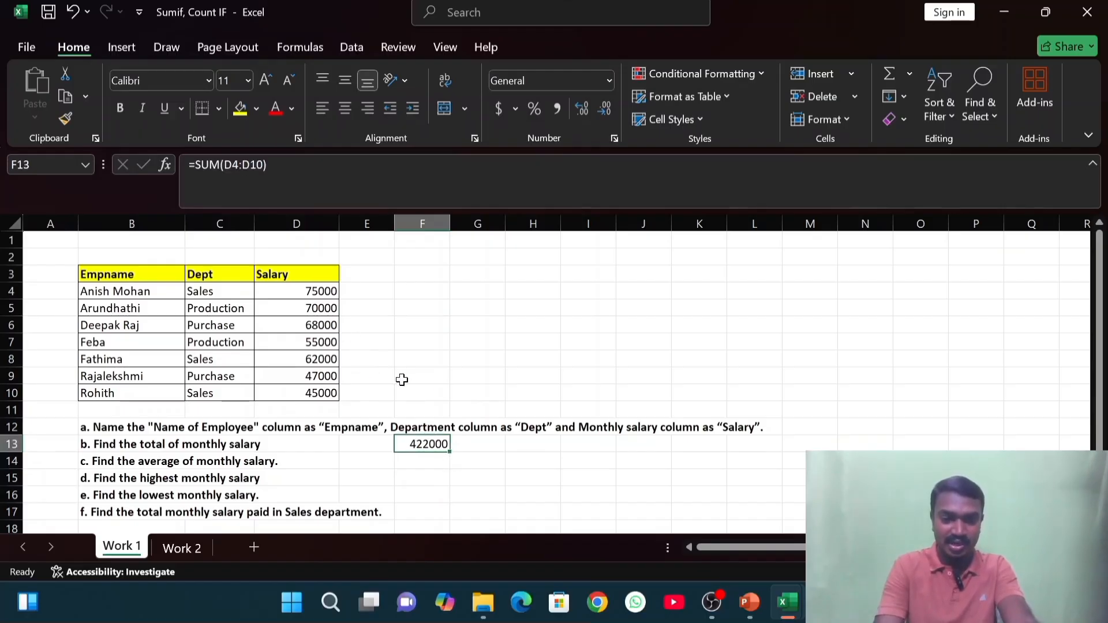
key("ctrl+b")
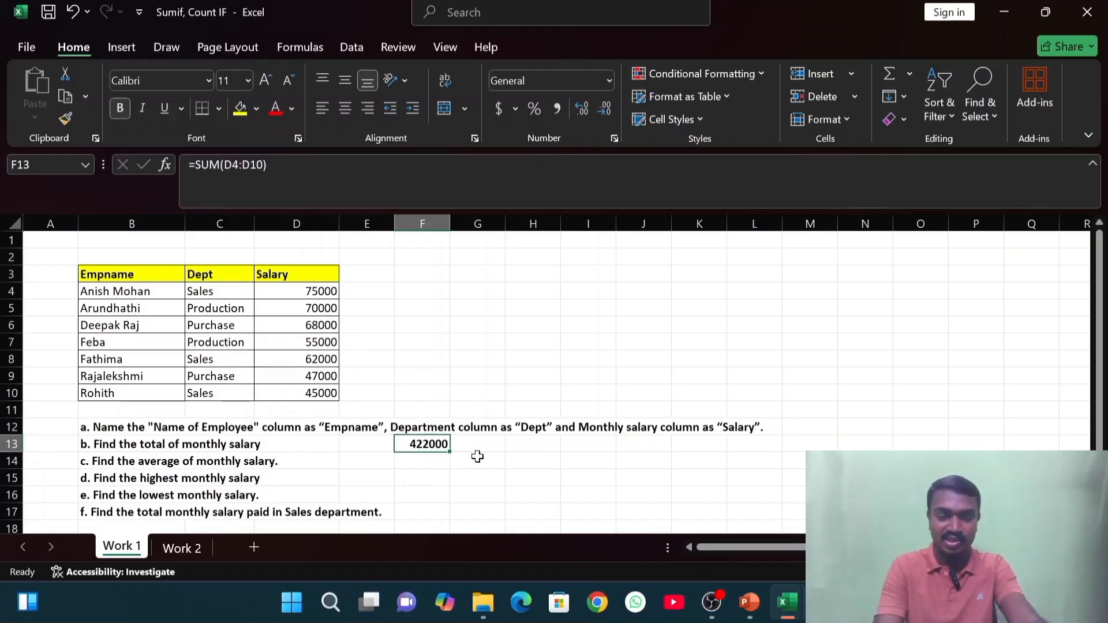
left_click(240, 109)
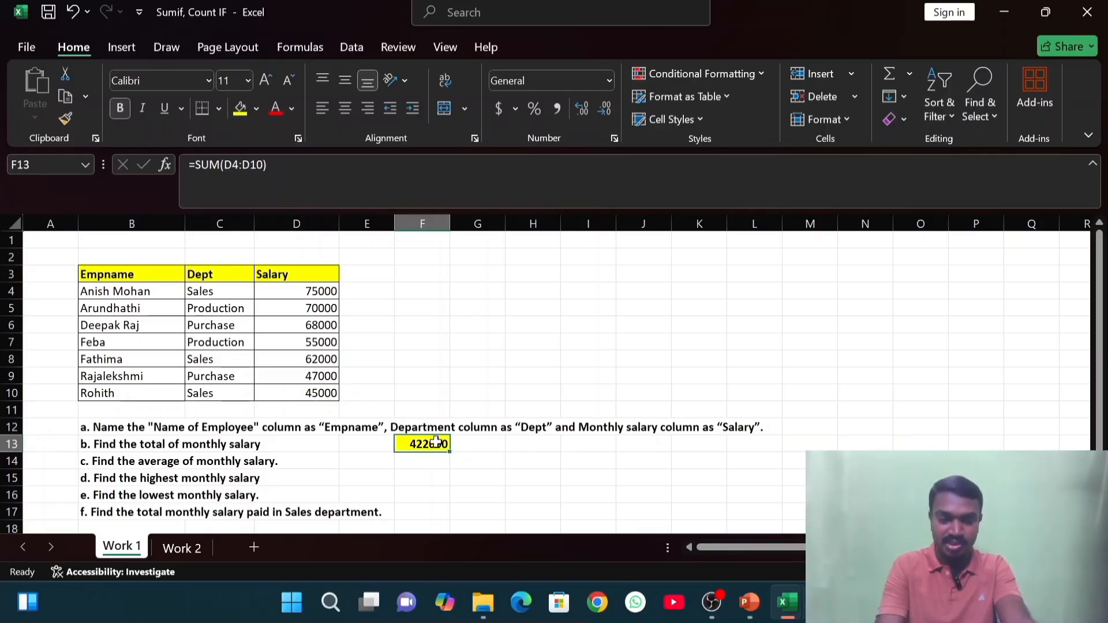
- Answer question c in F14 with =AVERAGE(D4:D10), formatted bold with a yellow fill
left_click(98, 459)
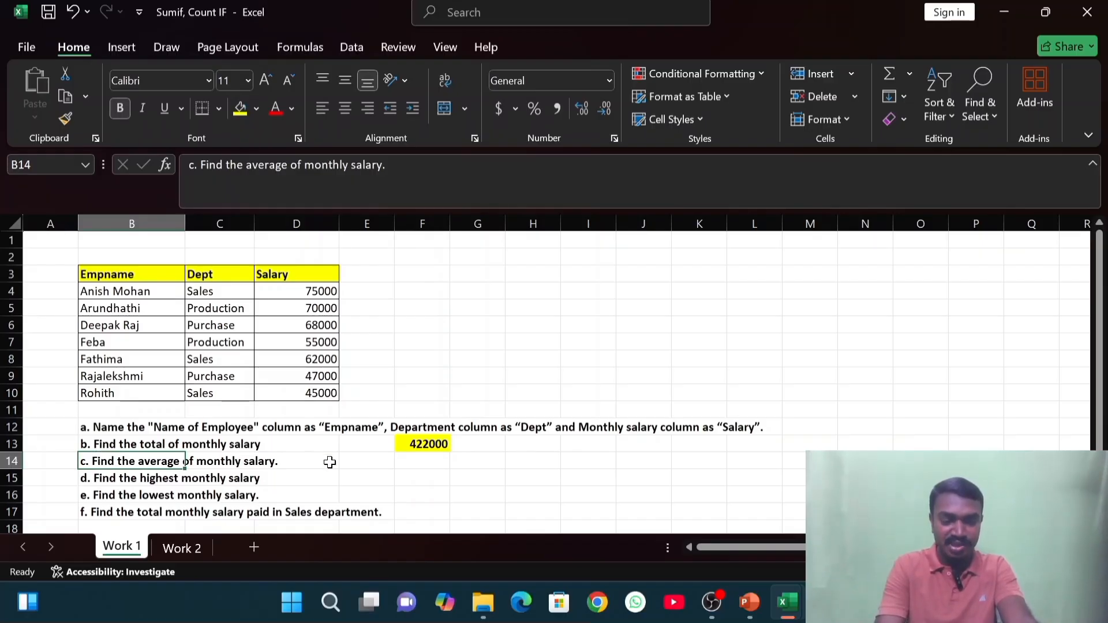
left_click_drag(318, 289, 312, 392)
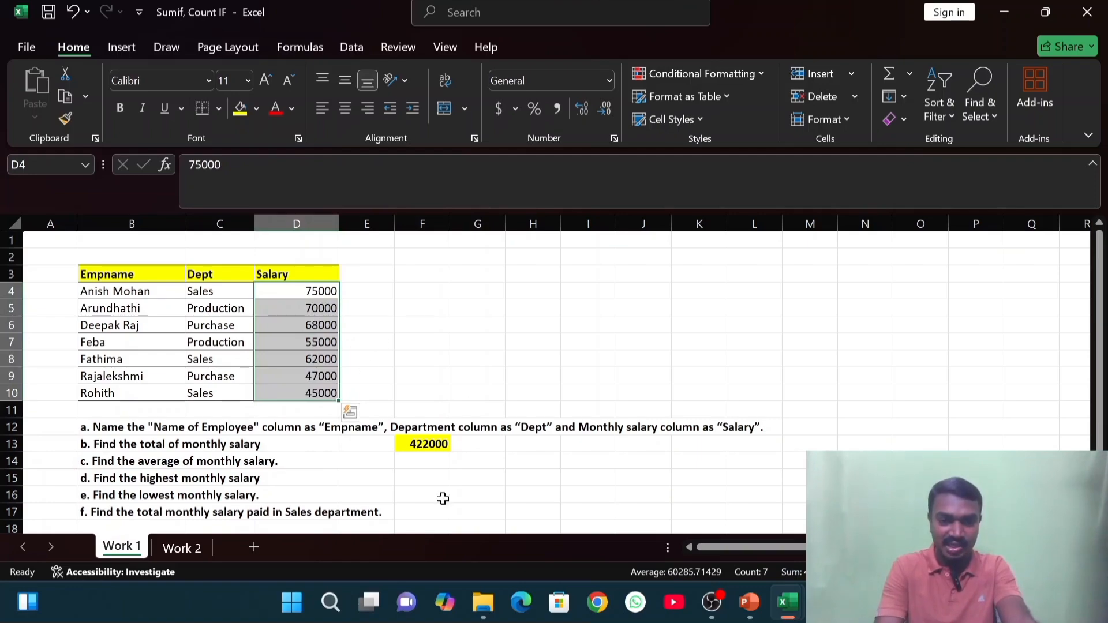
left_click(421, 460)
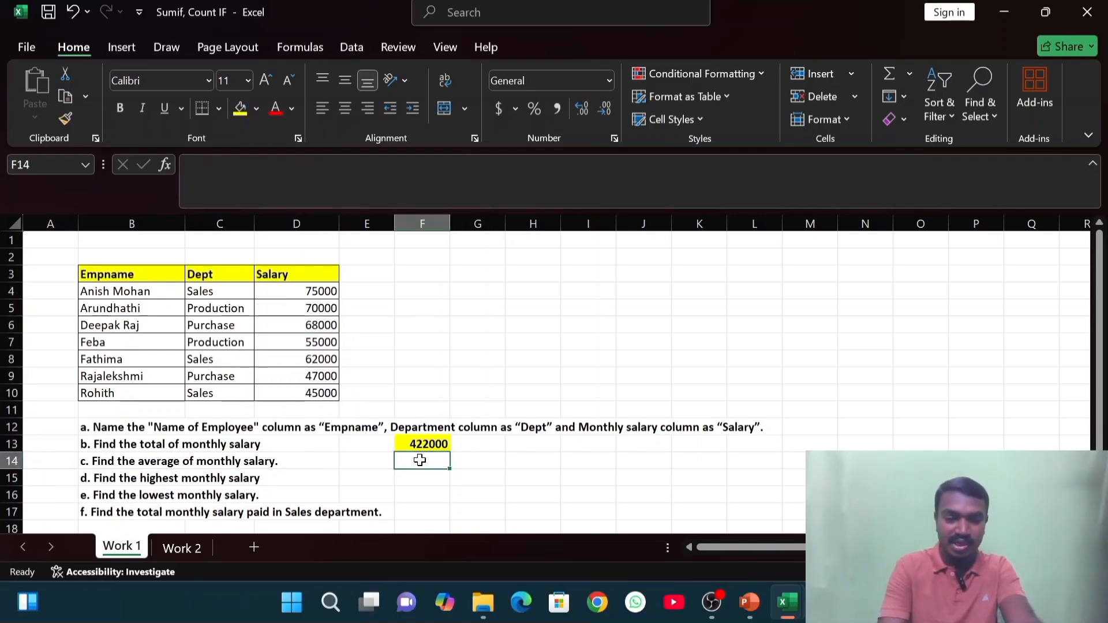
key("ctrl+b")
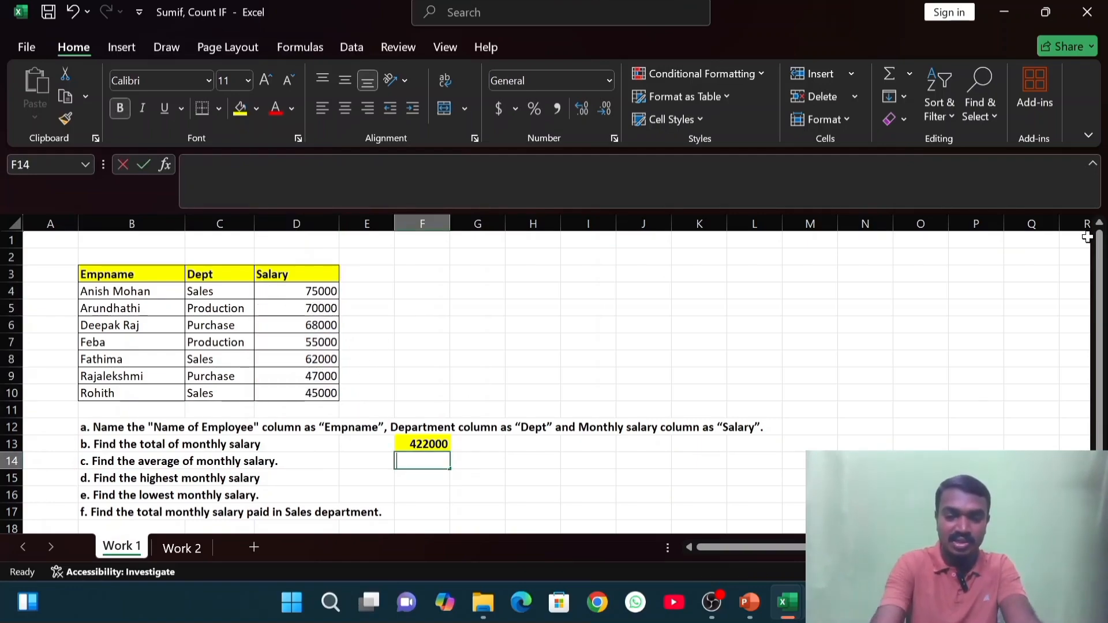
type("=average")
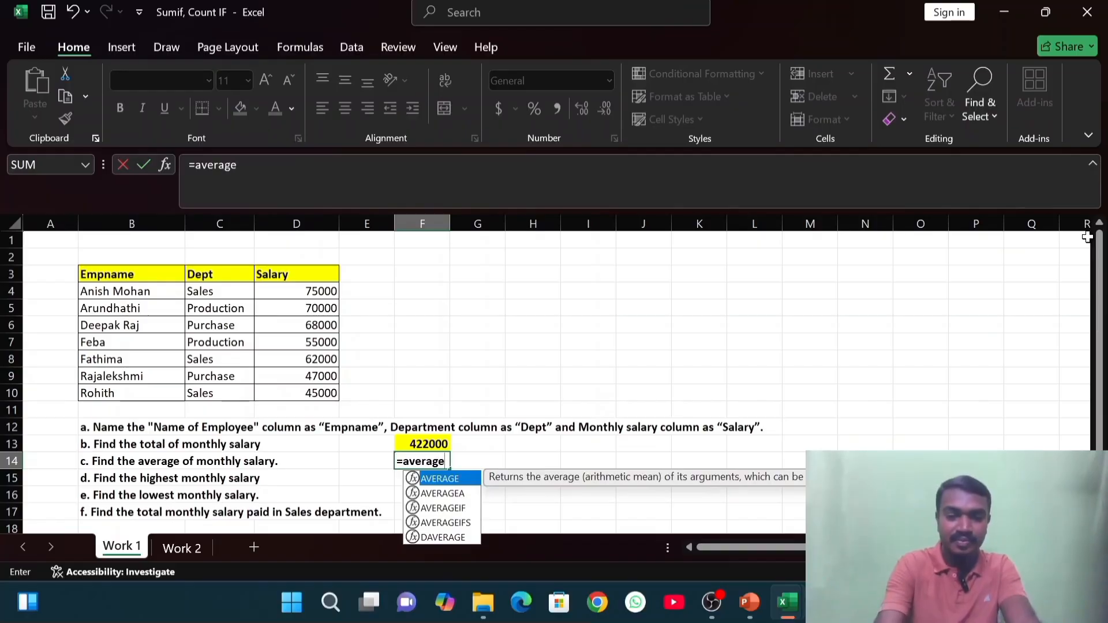
type("(")
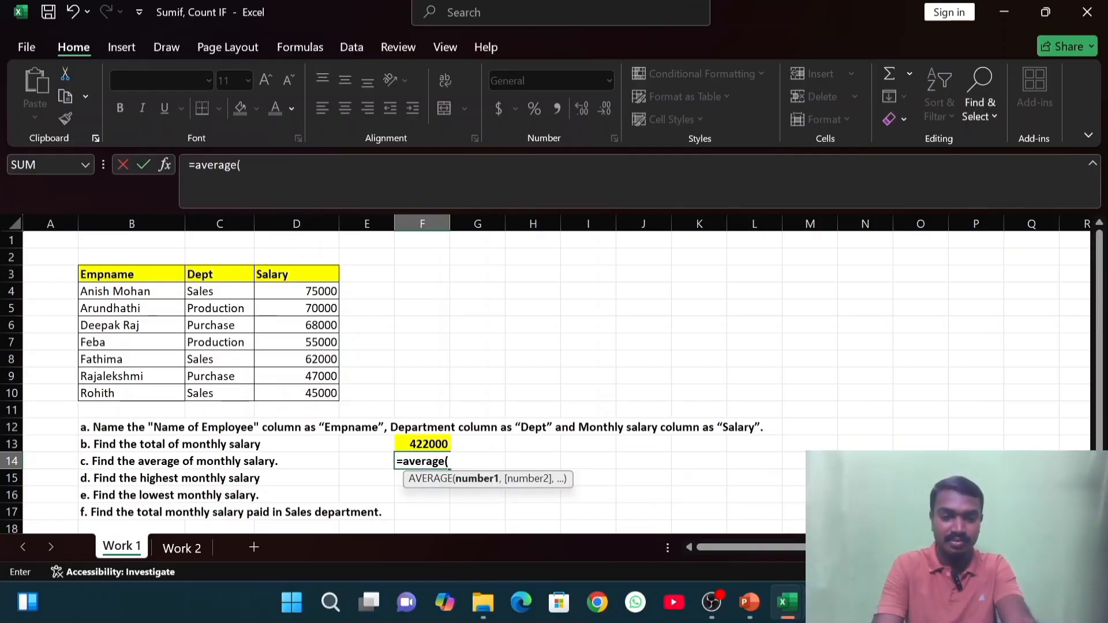
left_click_drag(322, 291, 315, 390)
type(")")
key("Return")
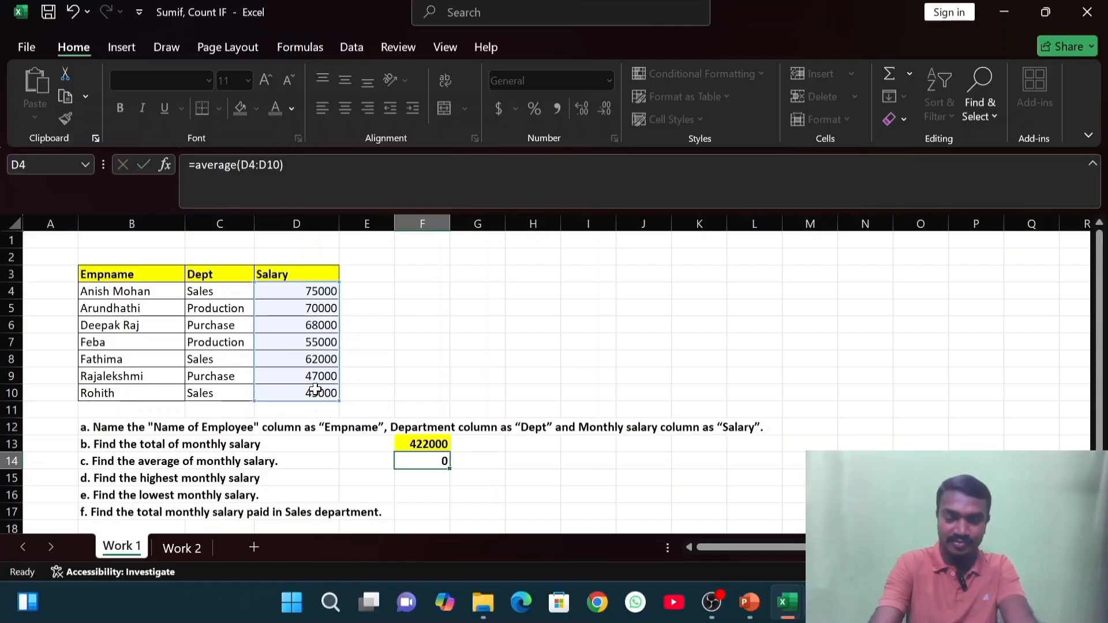
left_click(419, 460)
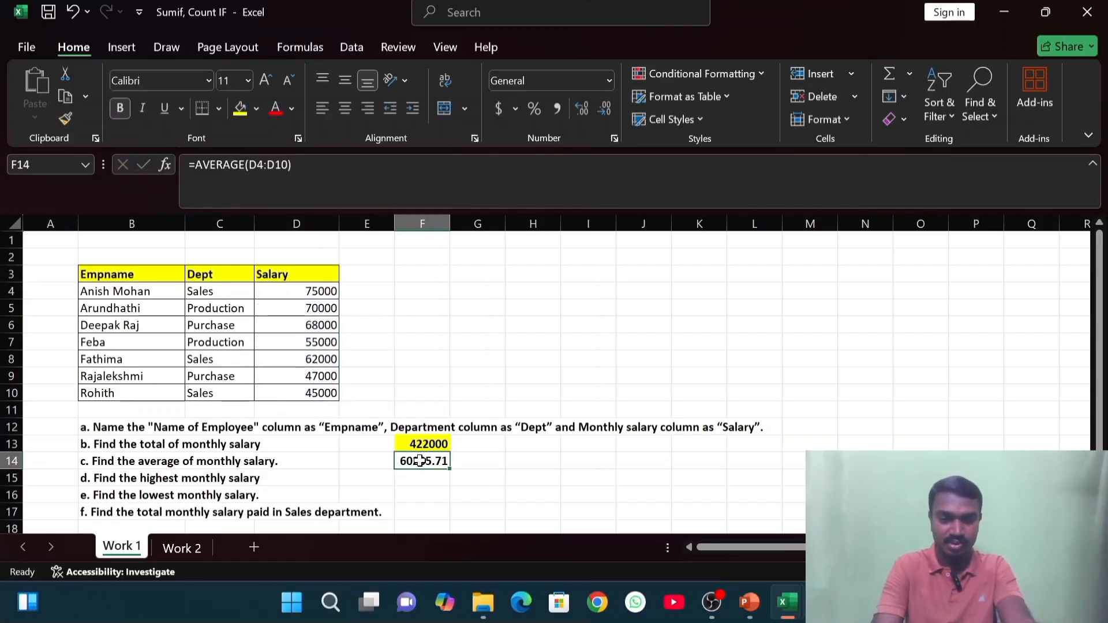
left_click(241, 109)
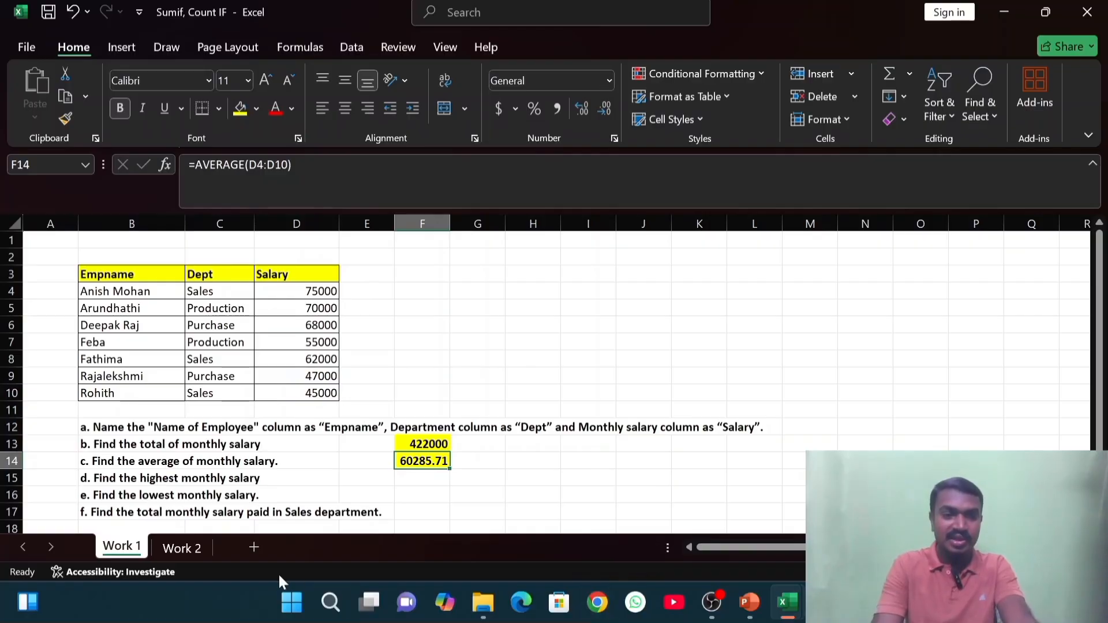
- Answer question d in F15 with =MAX(D4:D10), formatted bold with a yellow fill
left_click(181, 474)
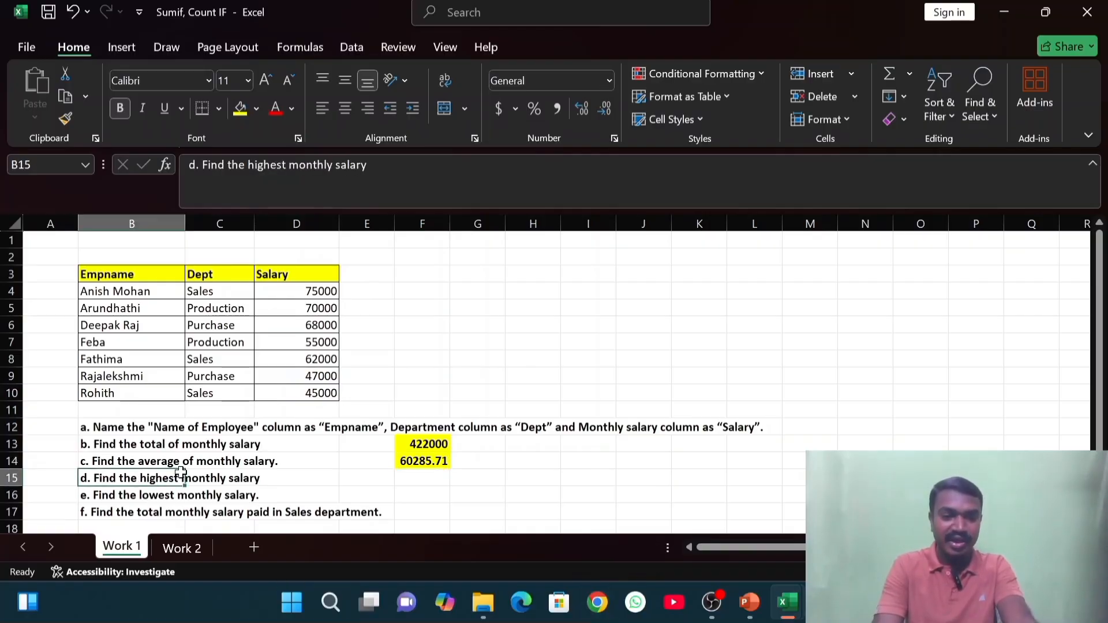
left_click(430, 476)
left_click_drag(324, 292, 322, 394)
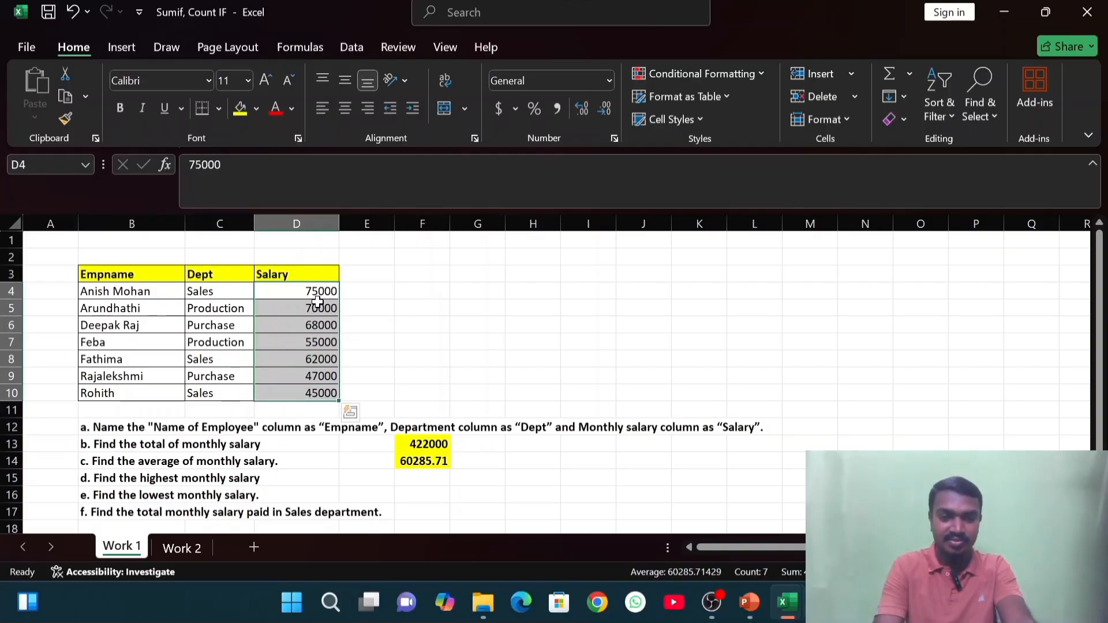
left_click(439, 481)
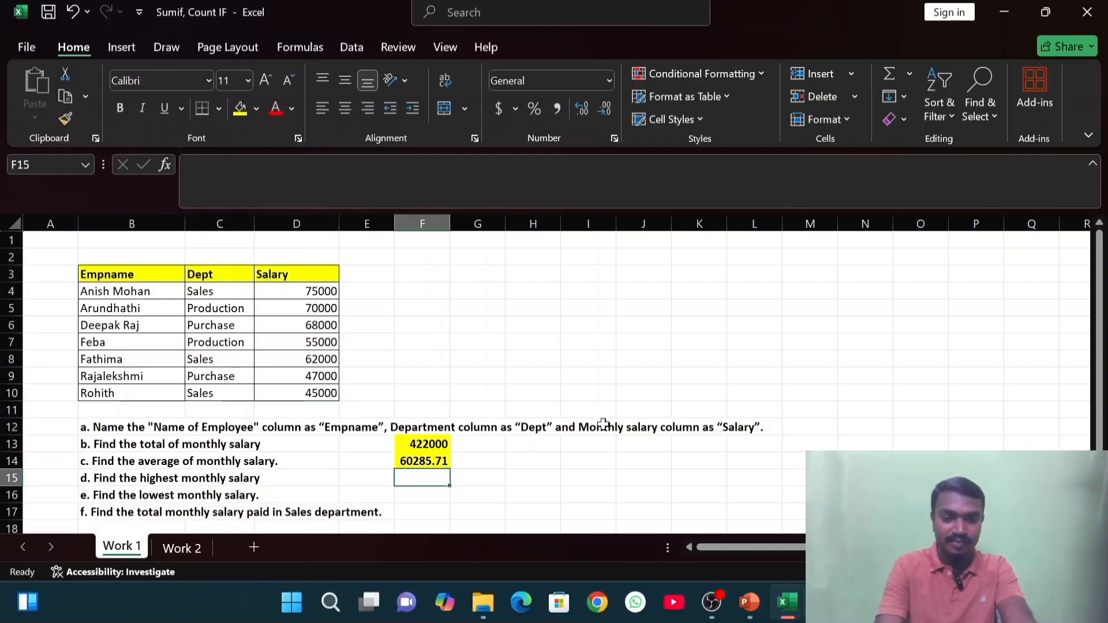
type("=ma")
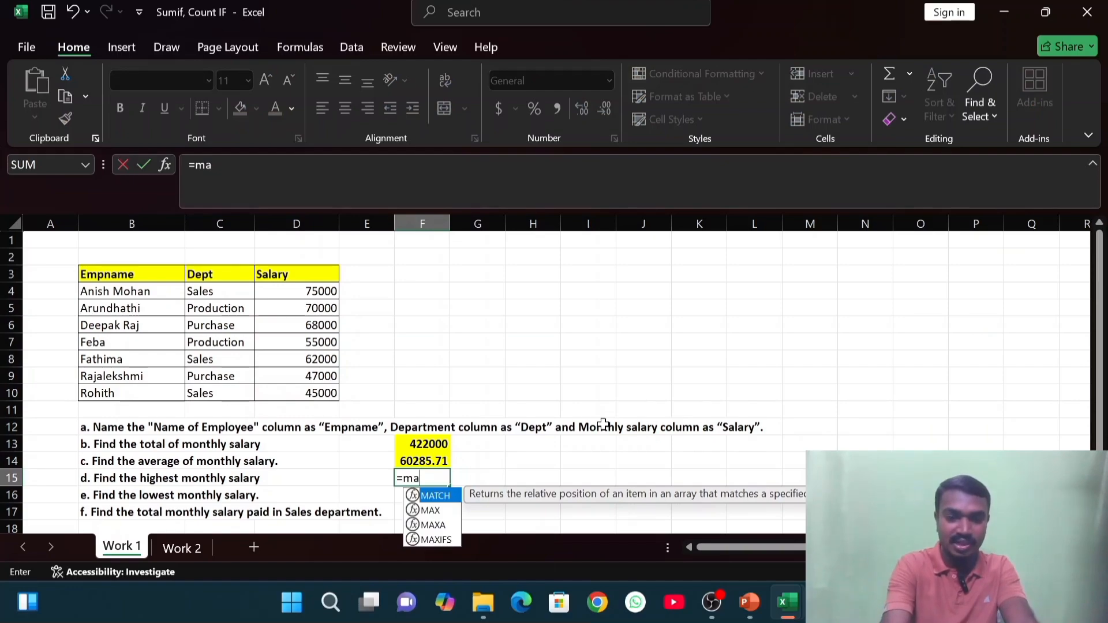
type("x(")
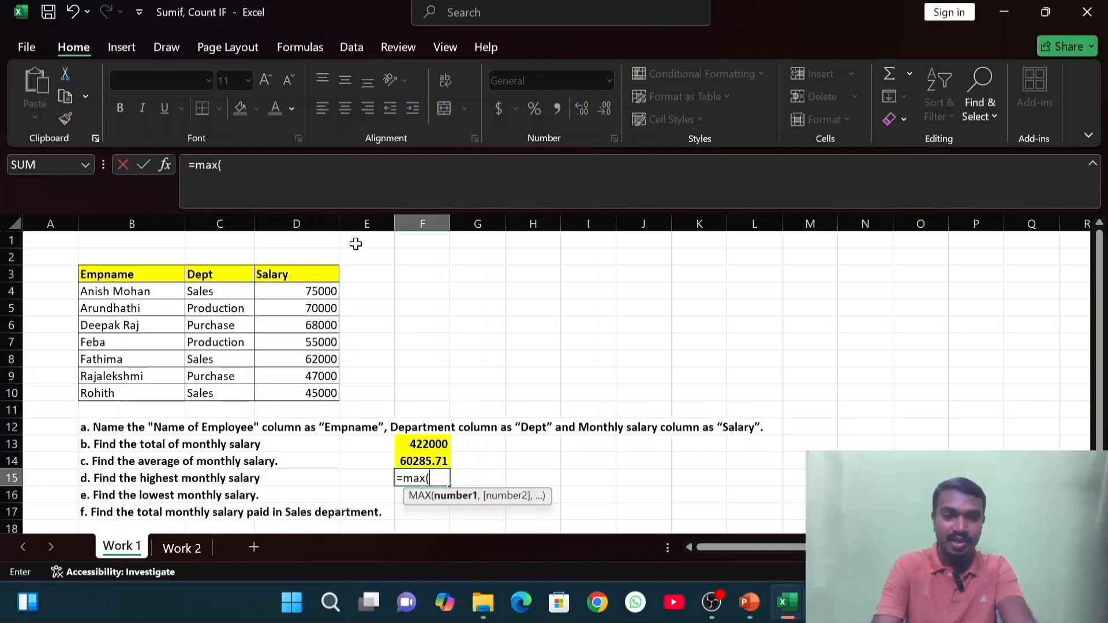
left_click_drag(321, 292, 301, 390)
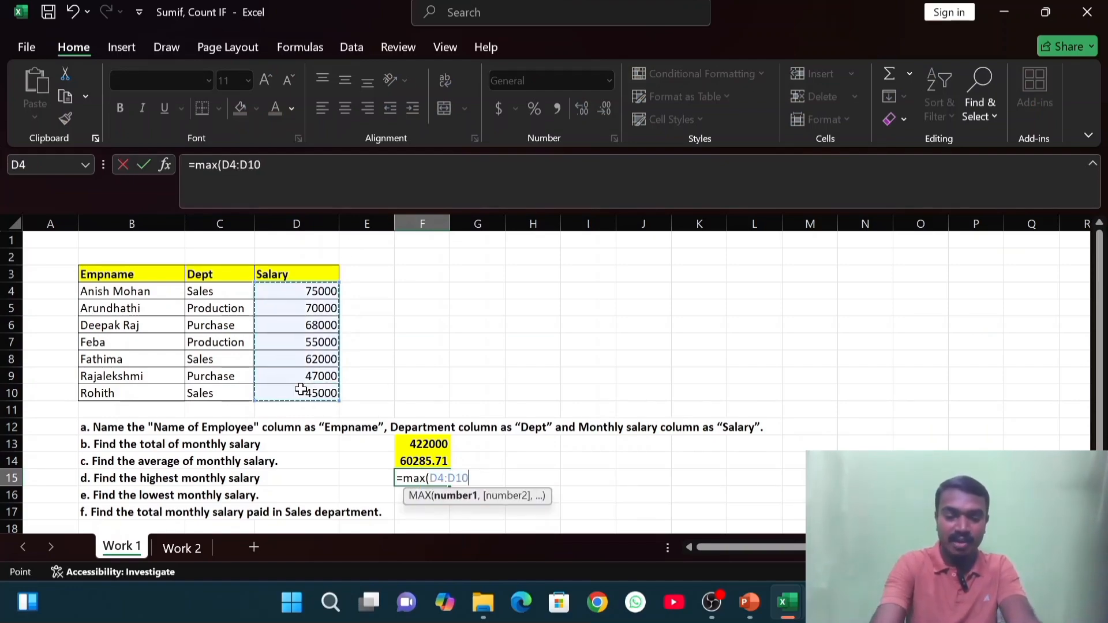
key("Return")
key("Up")
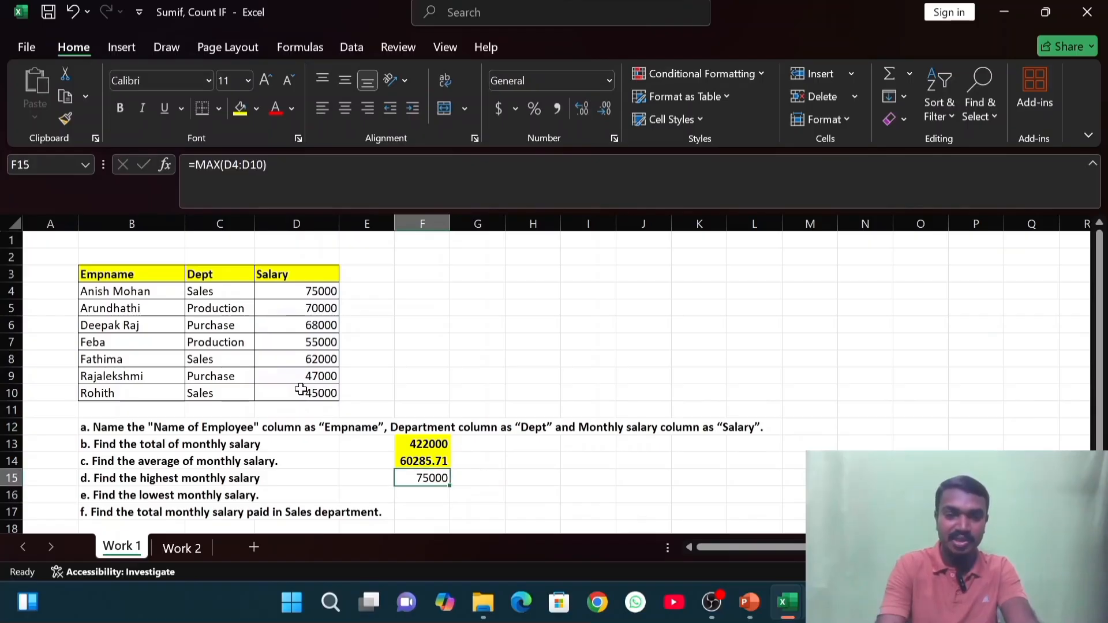
key("ctrl+b")
left_click(240, 109)
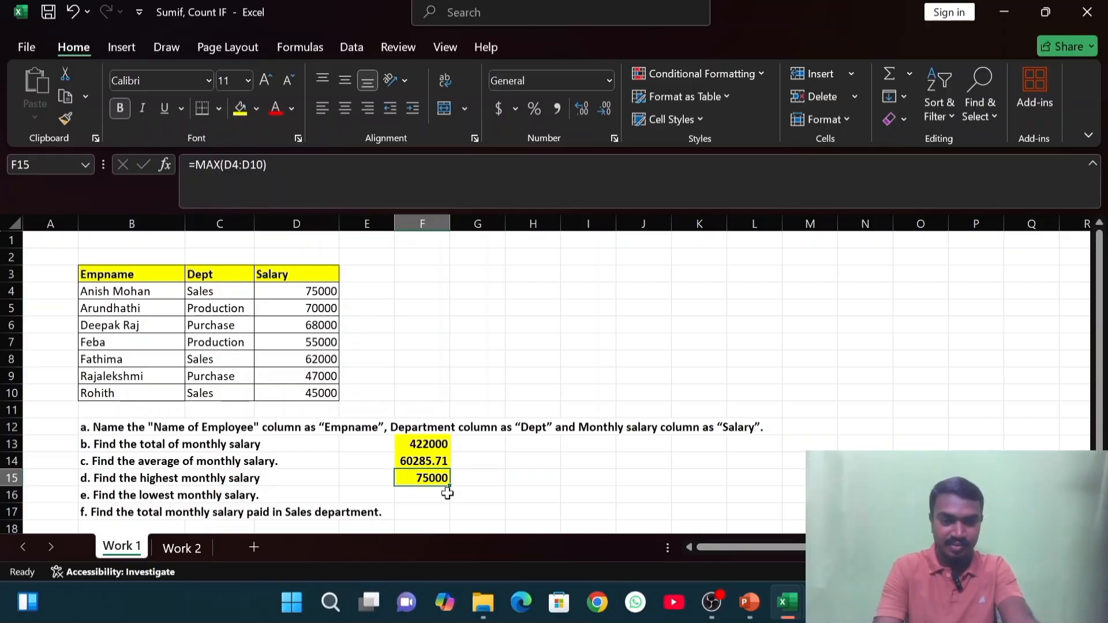
- Answer question e in F16 with =MIN(D4:D10), formatted bold with a yellow fill
left_click(423, 496)
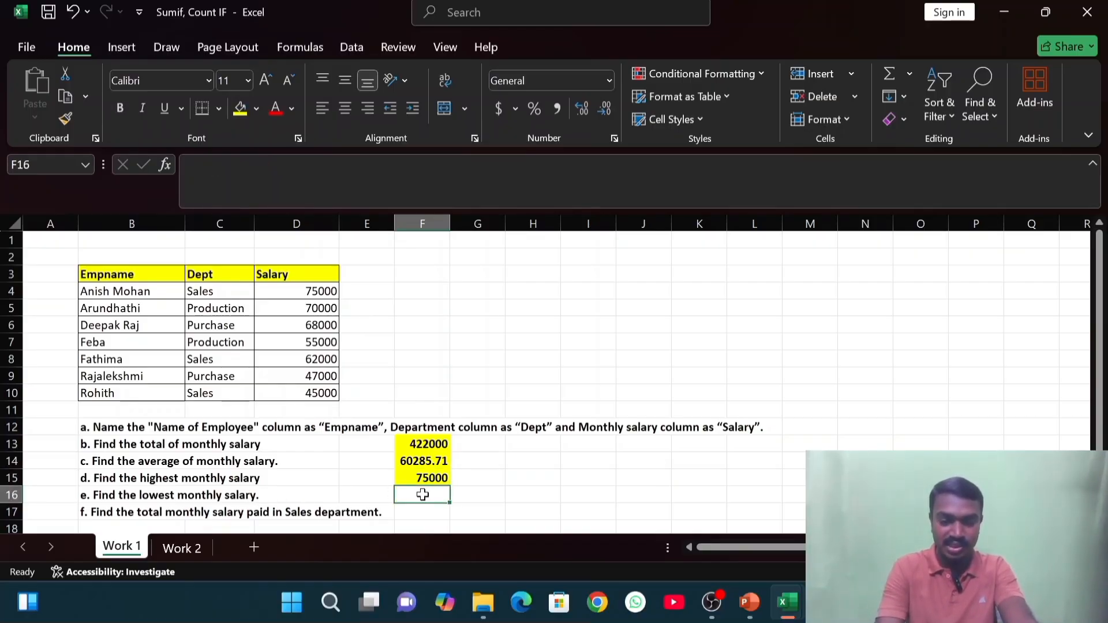
key("ctrl+b")
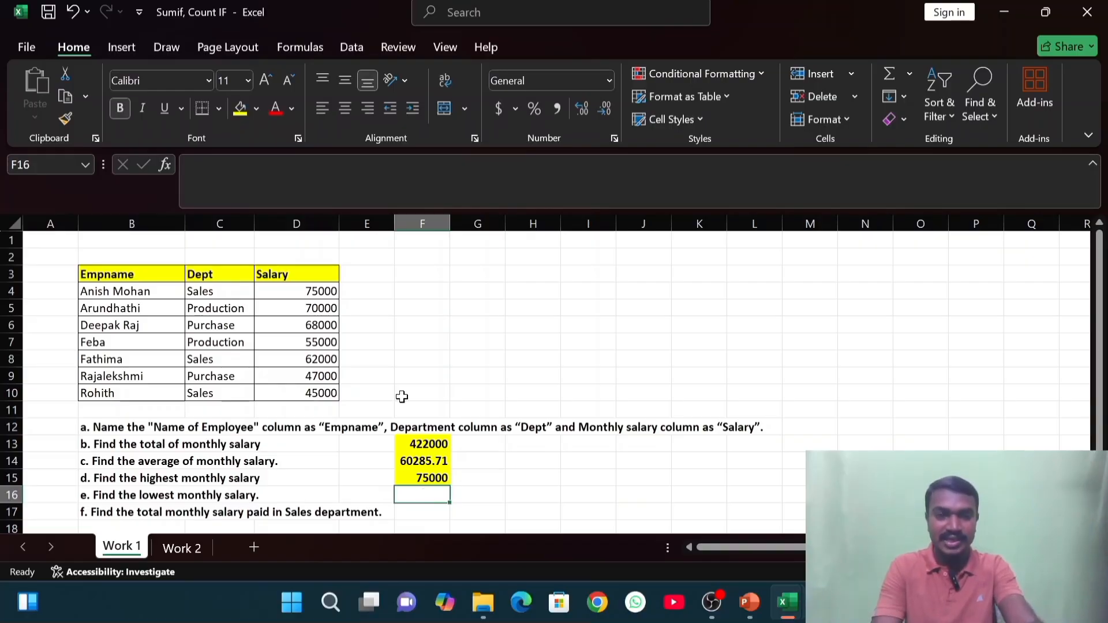
left_click(240, 109)
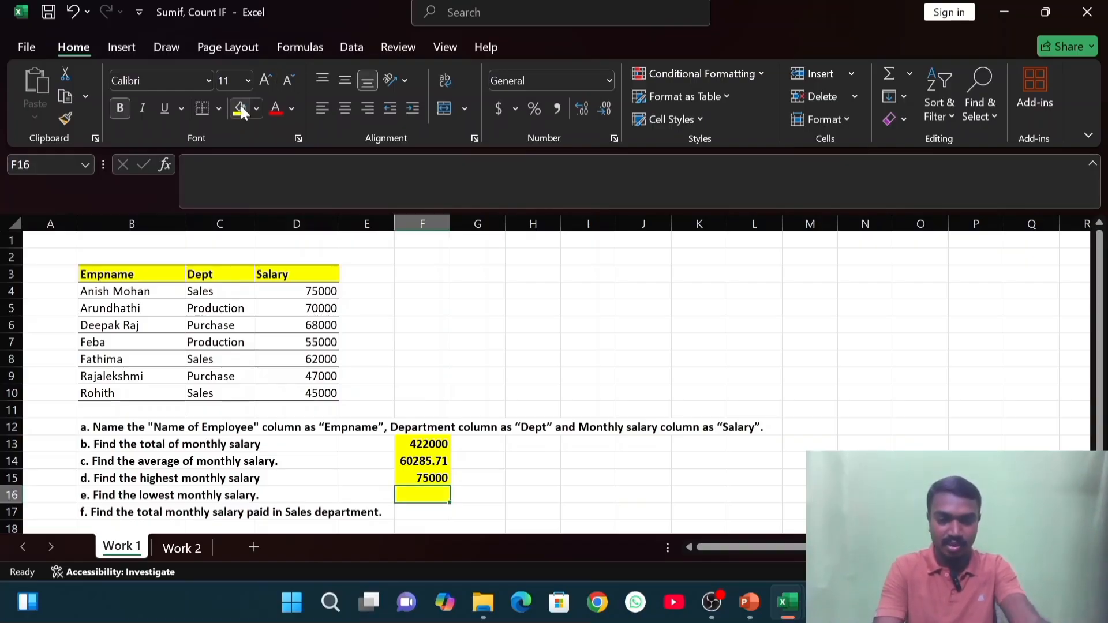
type("=m")
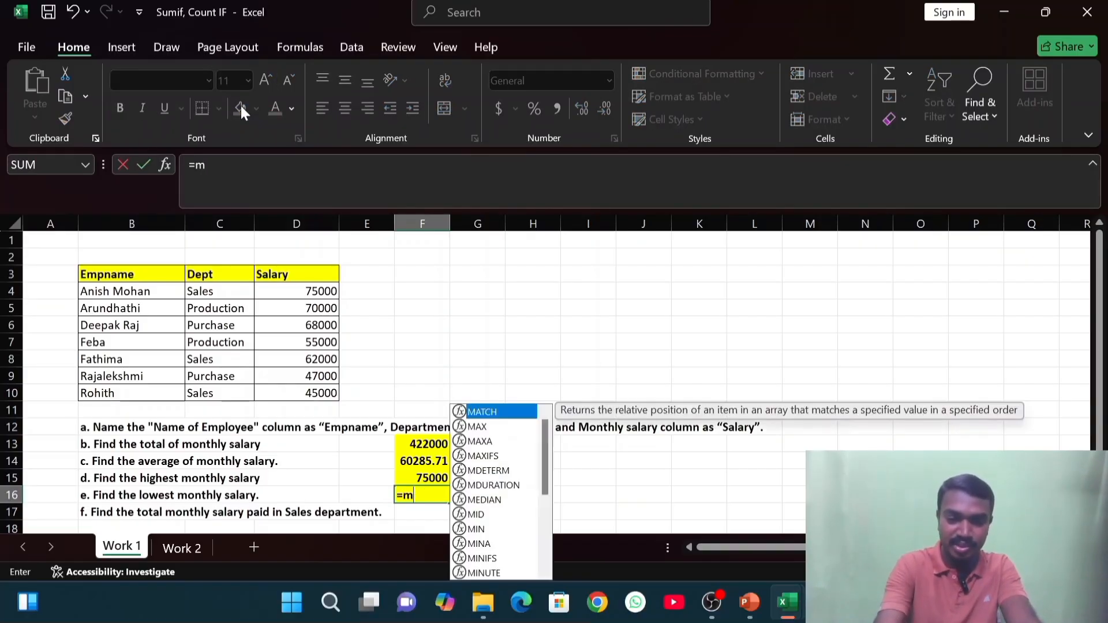
type("in(")
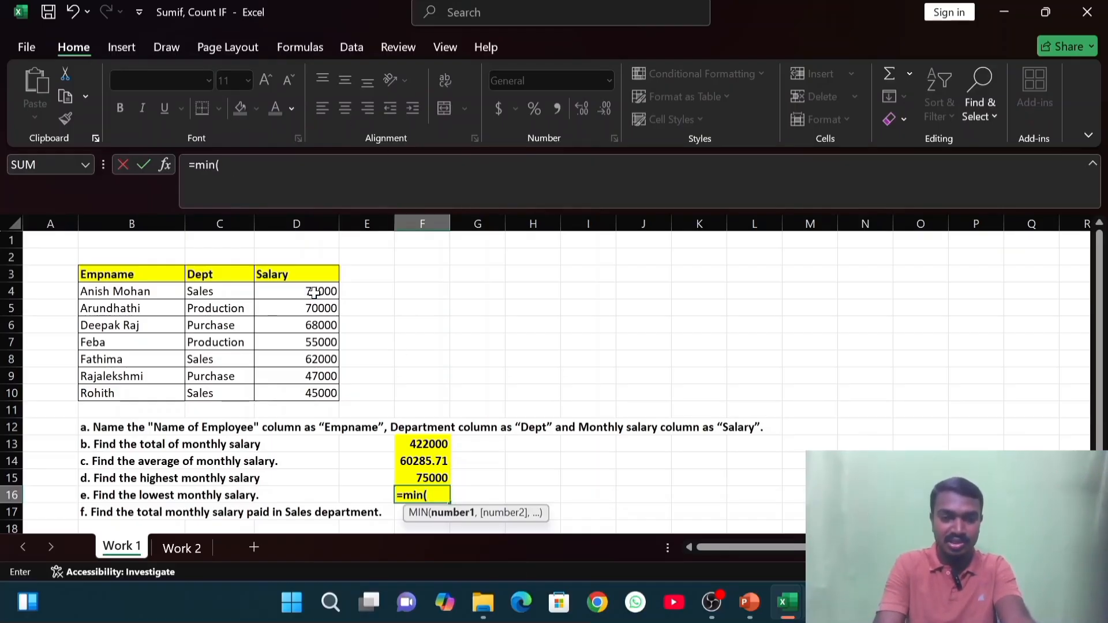
left_click_drag(314, 291, 306, 395)
key("Return")
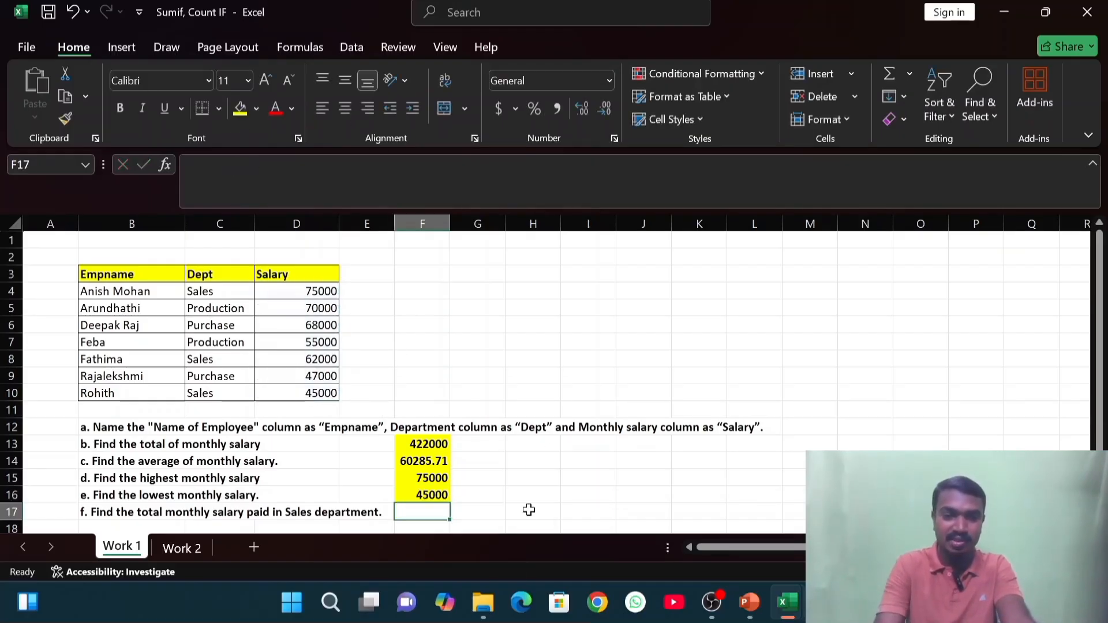
left_click(428, 493)
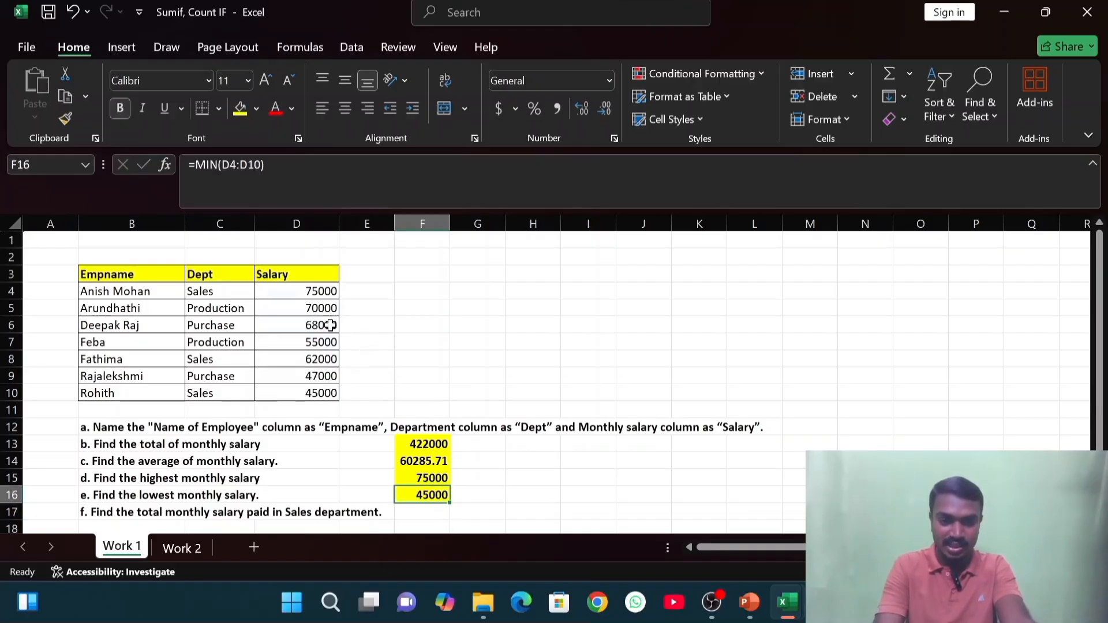
left_click_drag(315, 291, 315, 398)
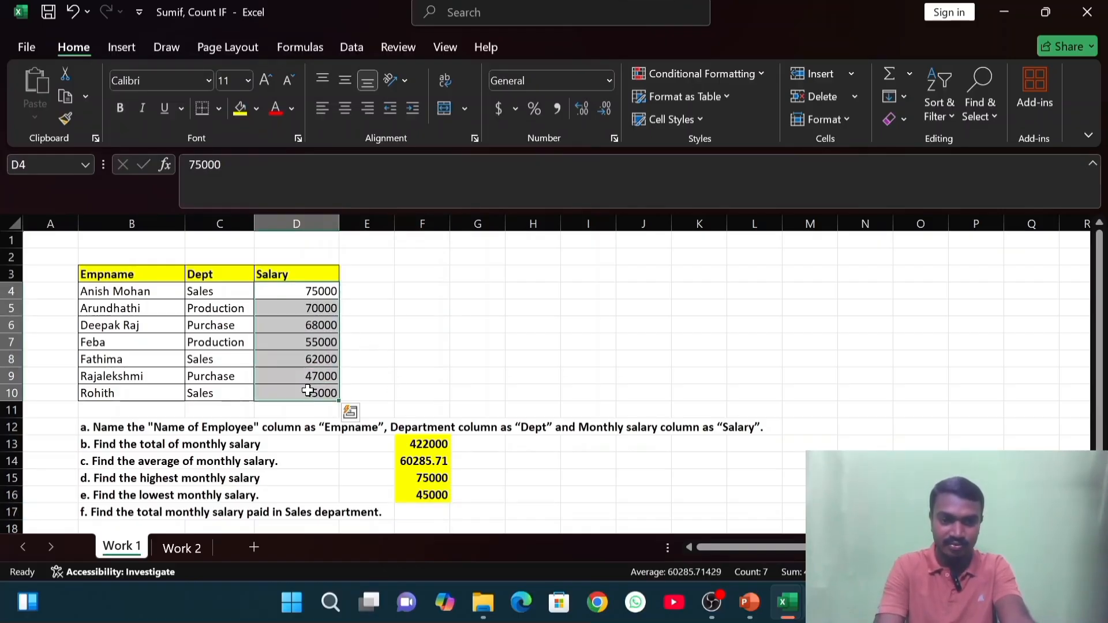
left_click(430, 495)
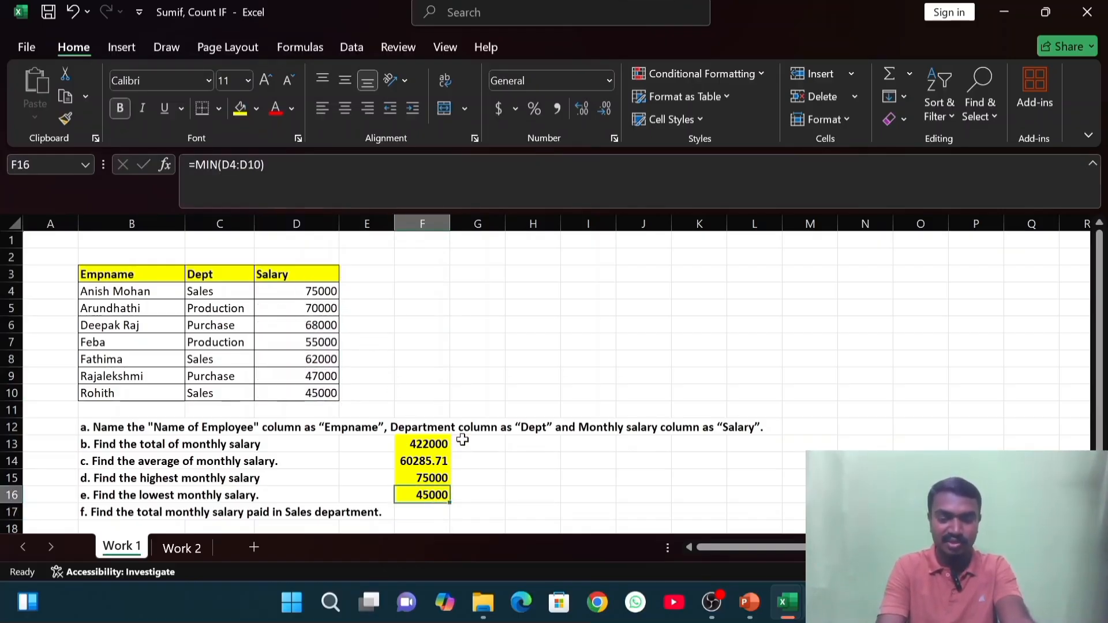
- Examine the Dept and Salary columns to see which salaries in D4:D10 belong to the Sales department
left_click(424, 515)
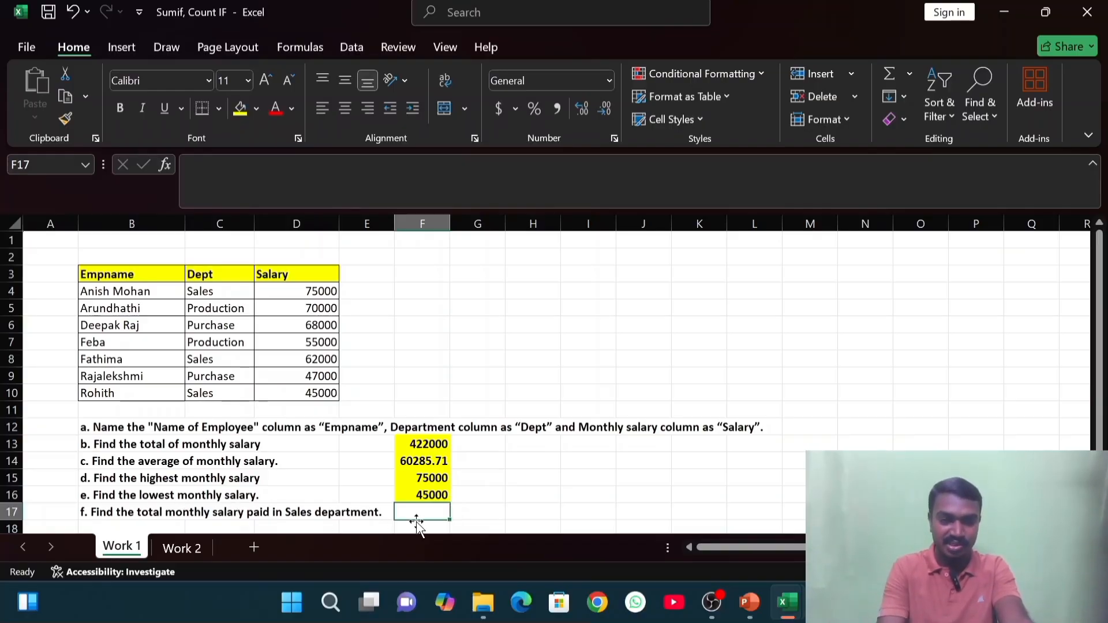
left_click(228, 295)
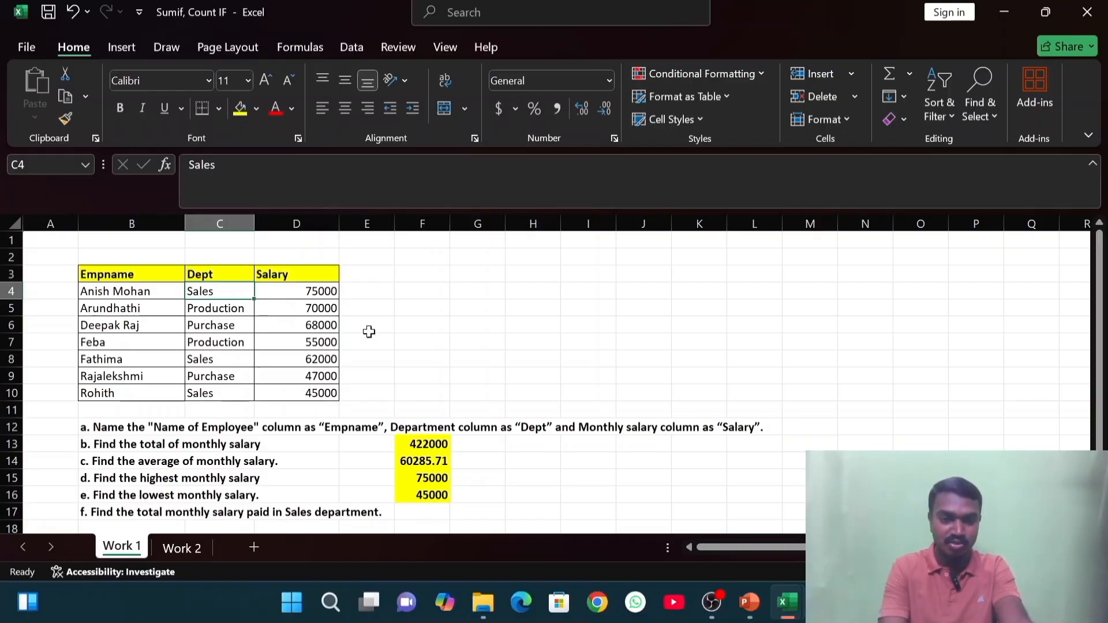
left_click_drag(309, 293, 310, 393)
left_click_drag(315, 342, 322, 376)
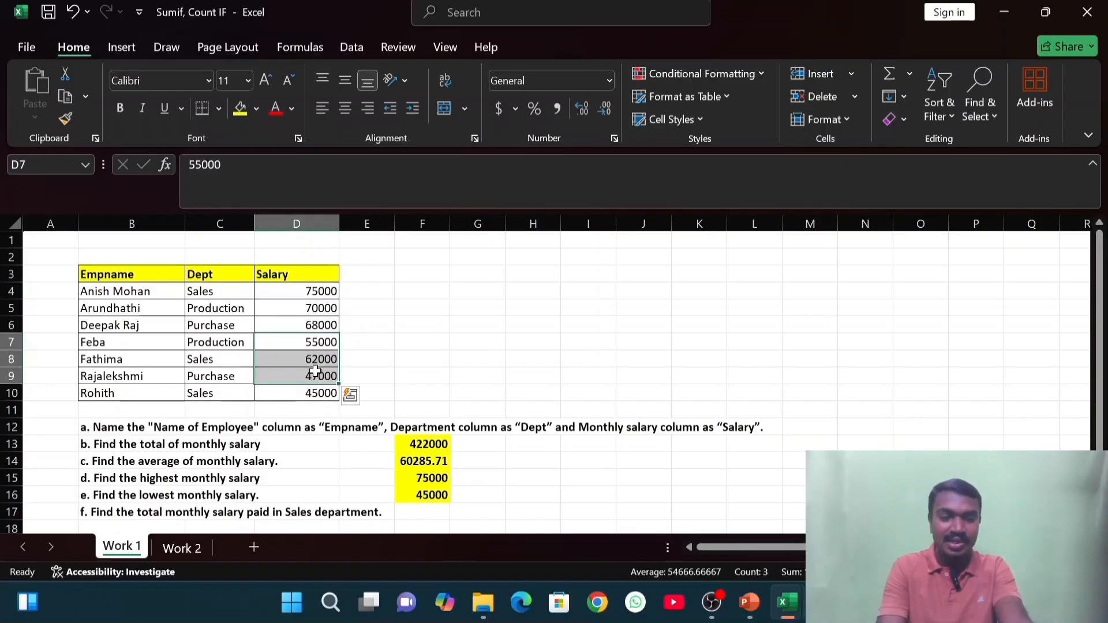
left_click_drag(322, 289, 315, 396)
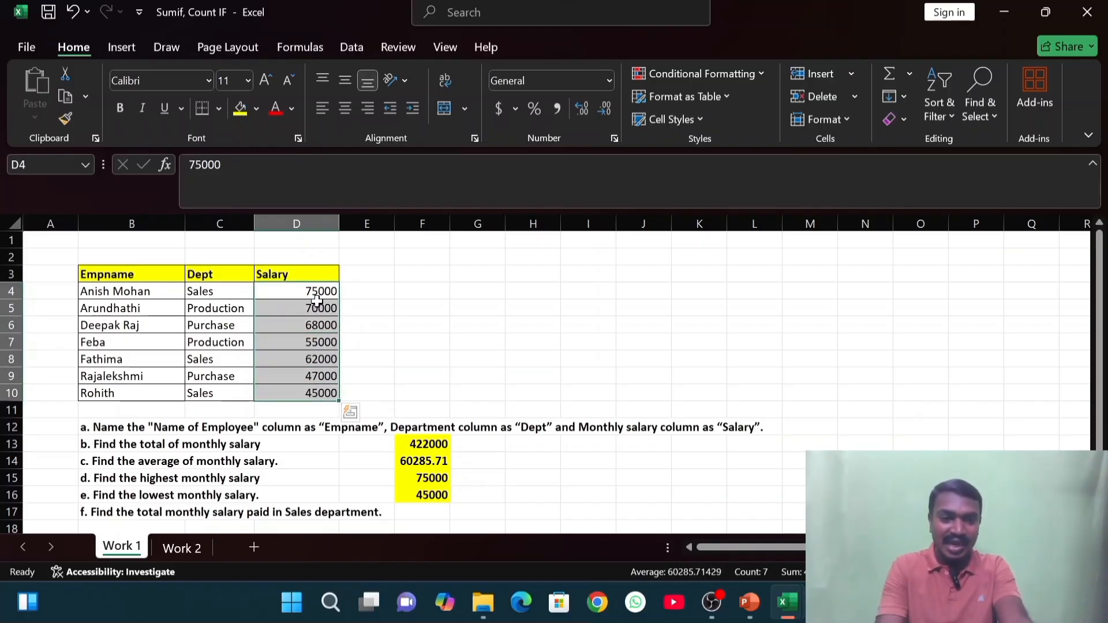
left_click_drag(312, 292, 304, 395)
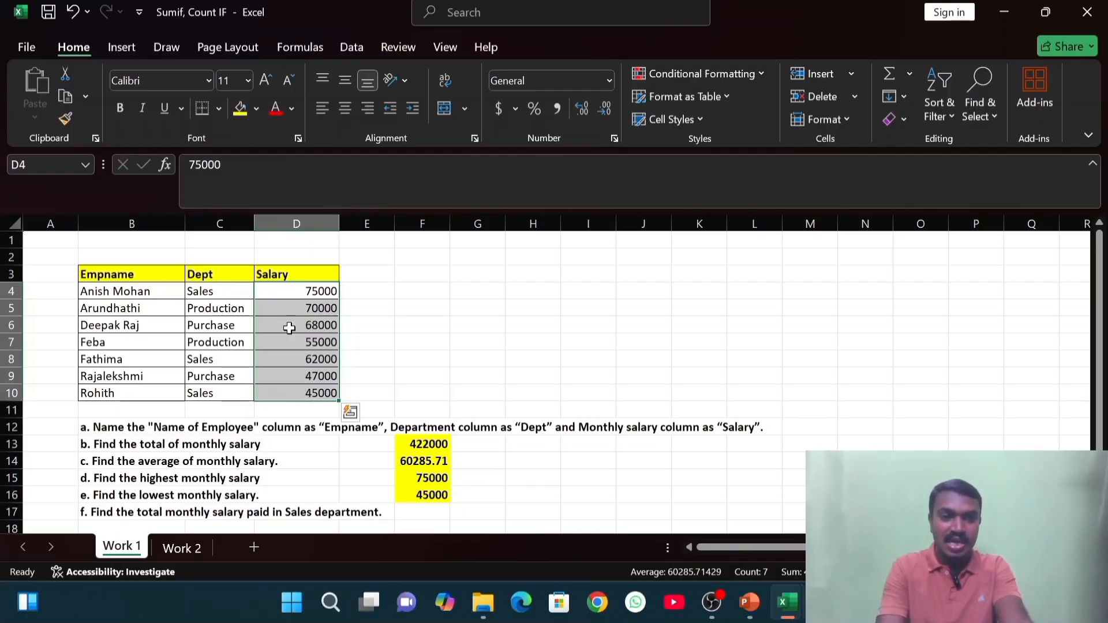
left_click_drag(299, 288, 299, 396)
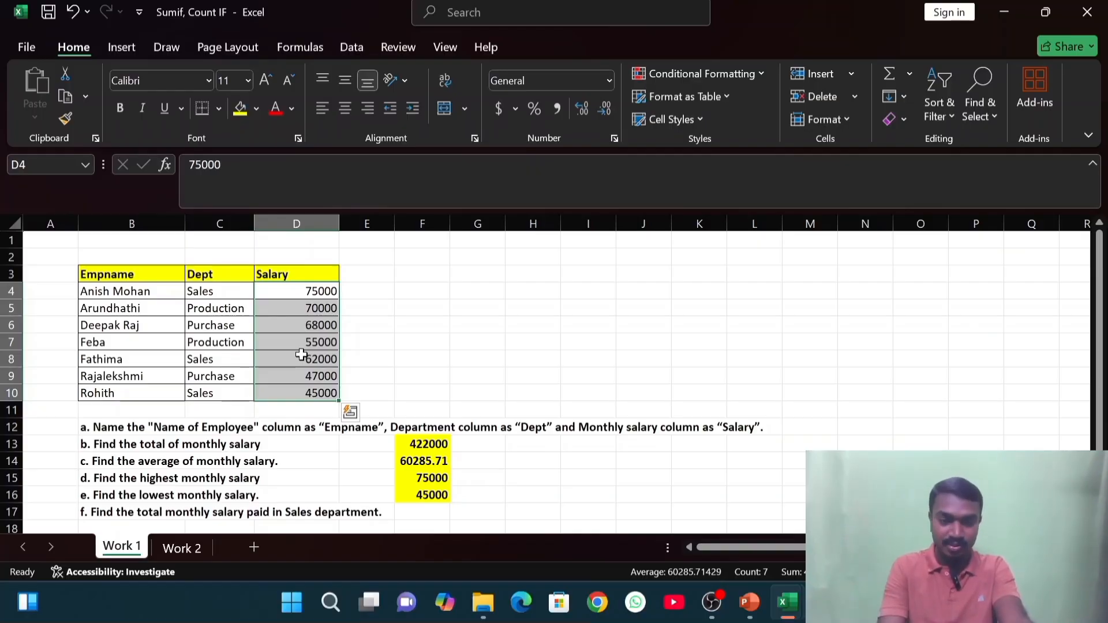
left_click_drag(292, 289, 290, 394)
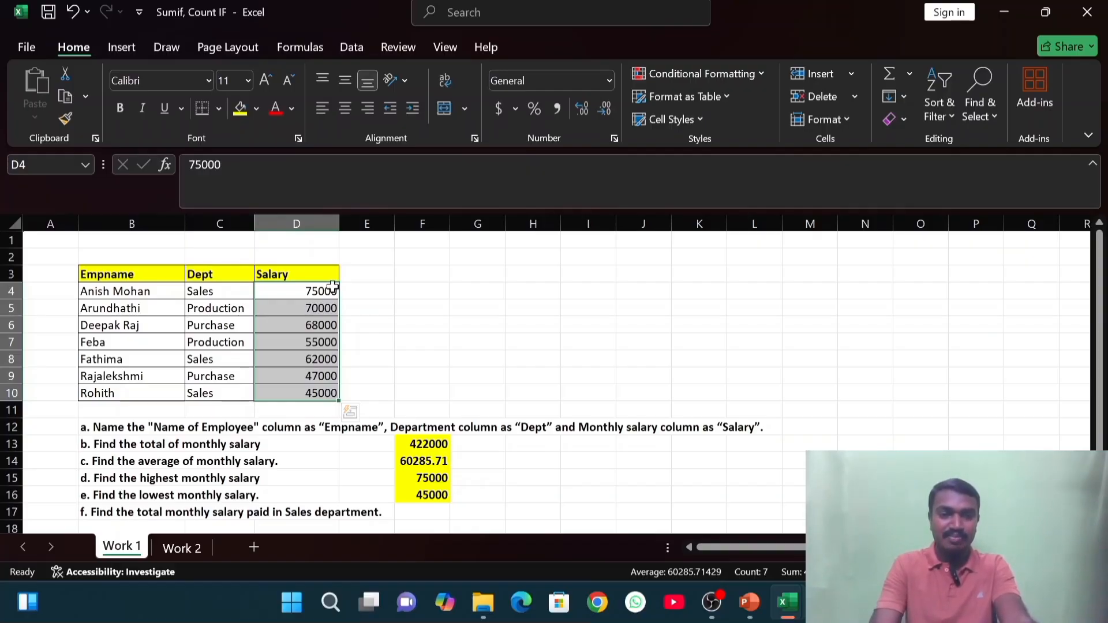
- Start question f's formula in F17 as a SUMIF over the range C4:D10 with the criterion "Sales"
left_click(427, 519)
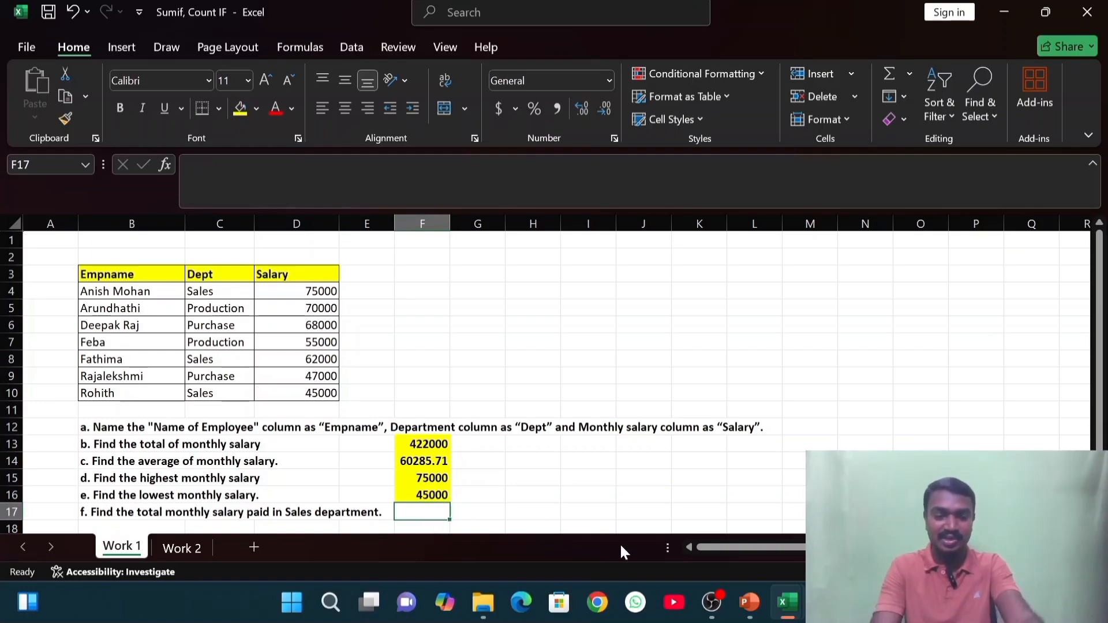
type("=")
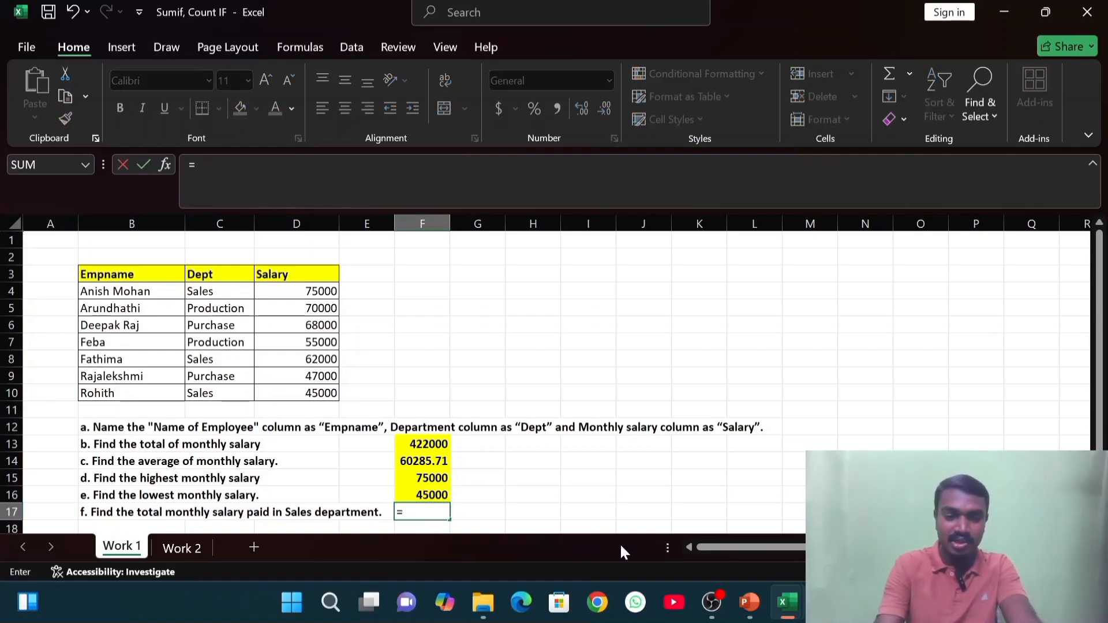
type("sumif(")
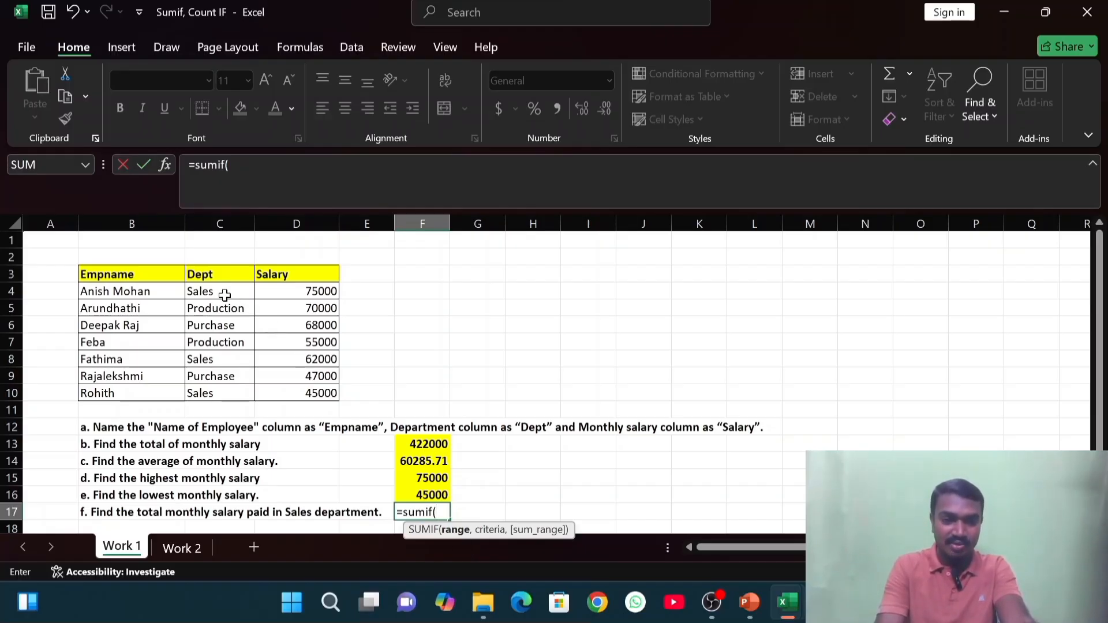
left_click_drag(224, 295, 311, 389)
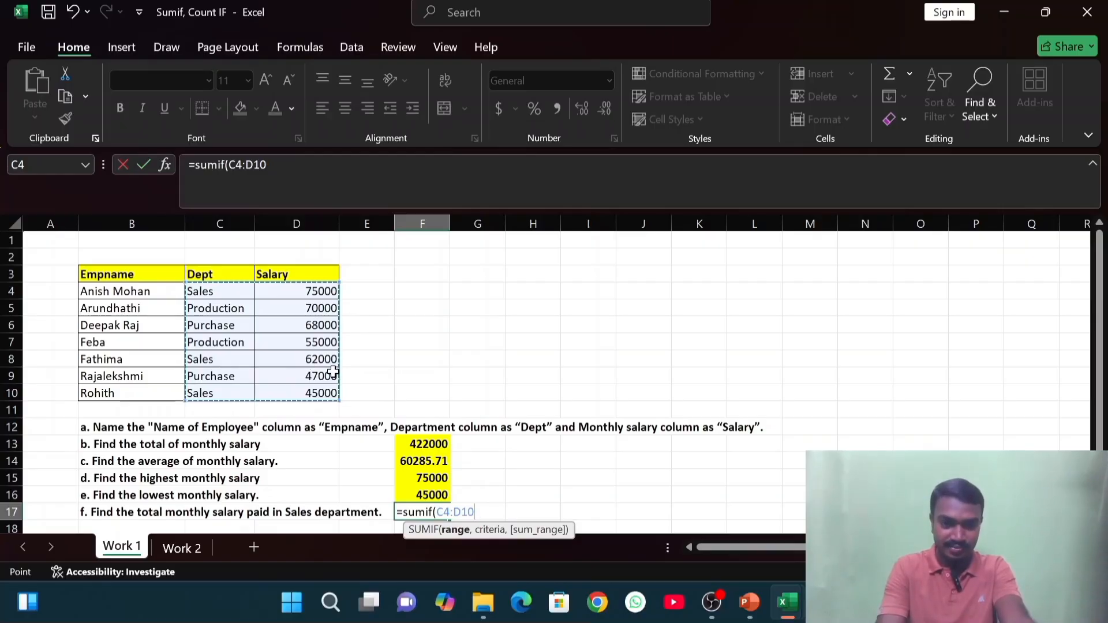
type(",")
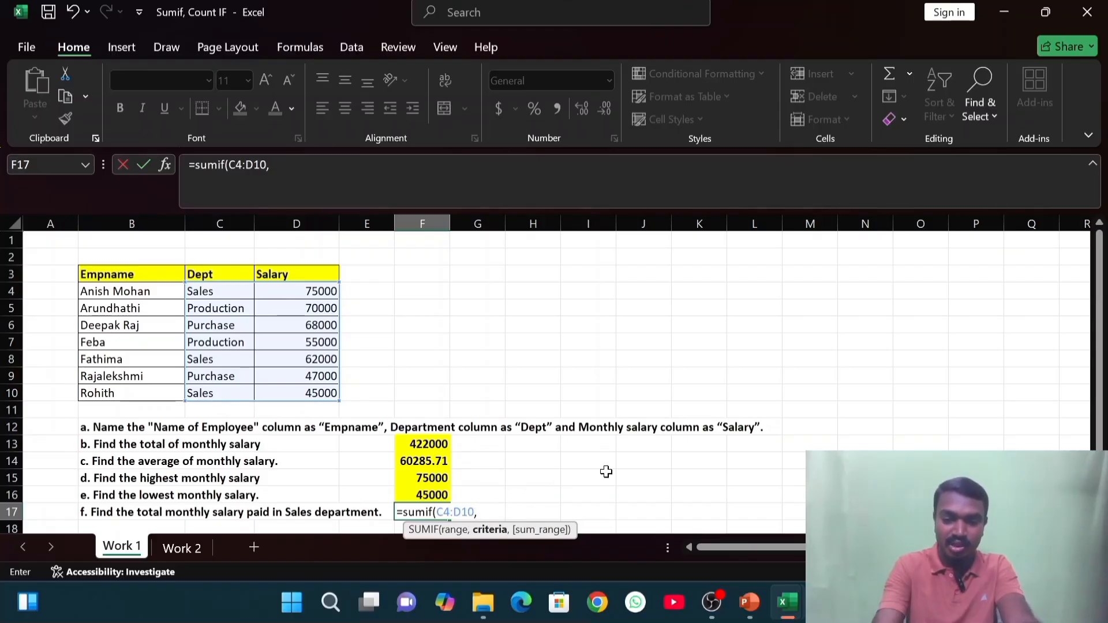
type("\"Sales")
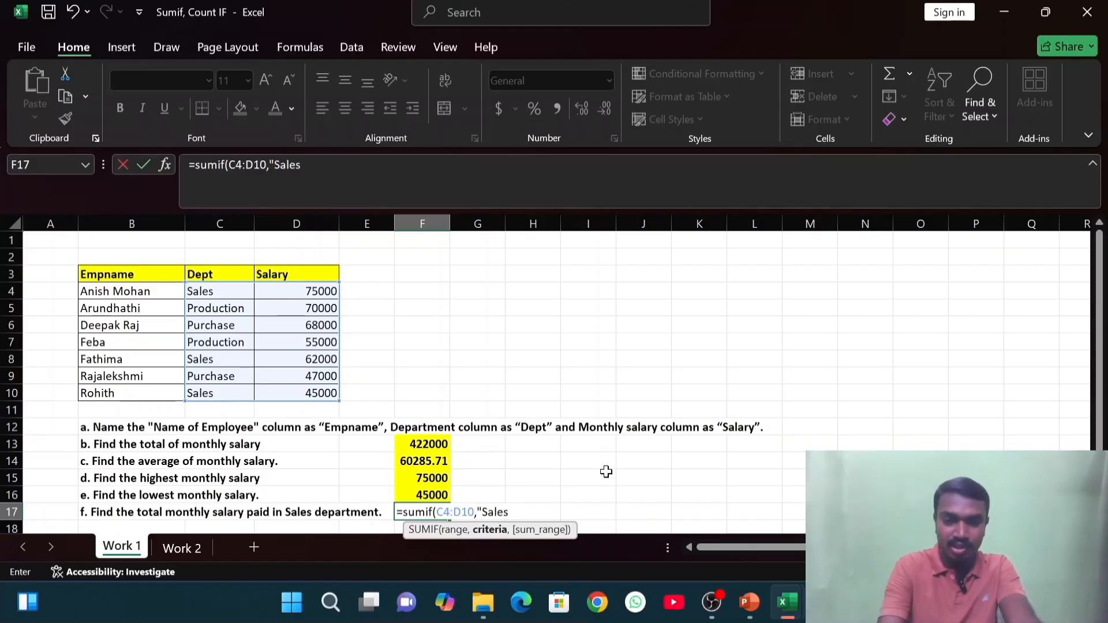
type("\"")
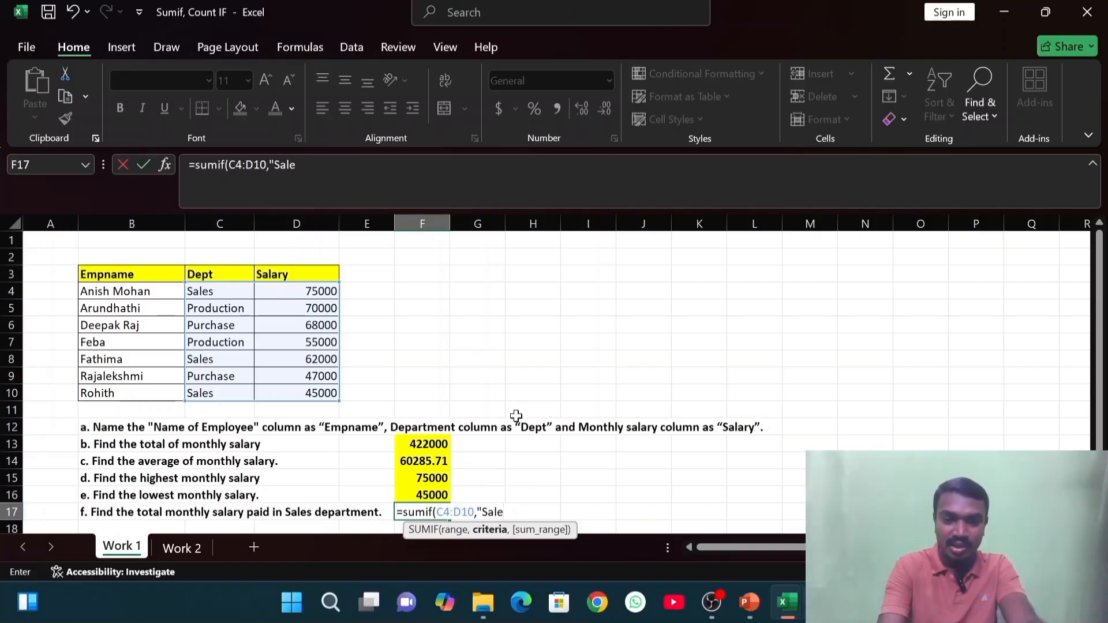
type("d]s\\")
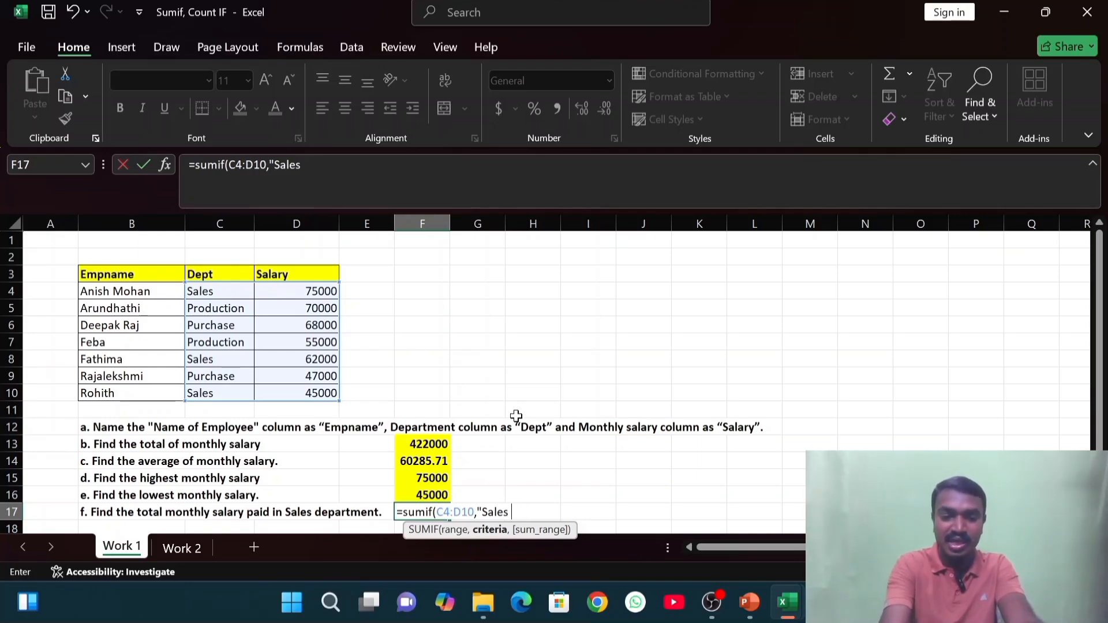
type("Department")
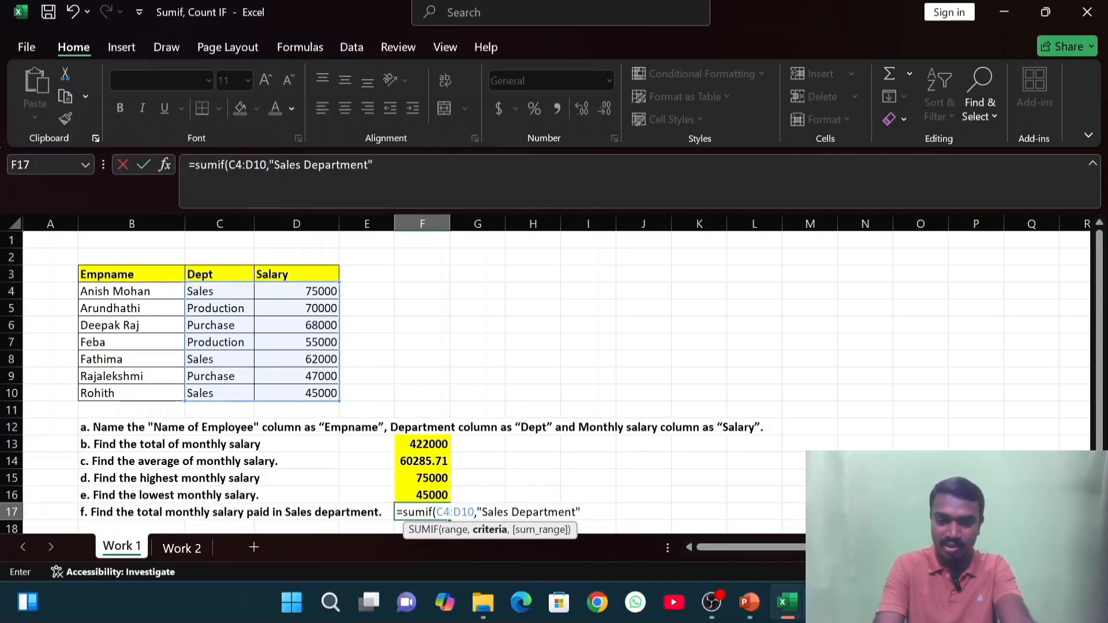
left_click_drag(581, 511, 511, 511)
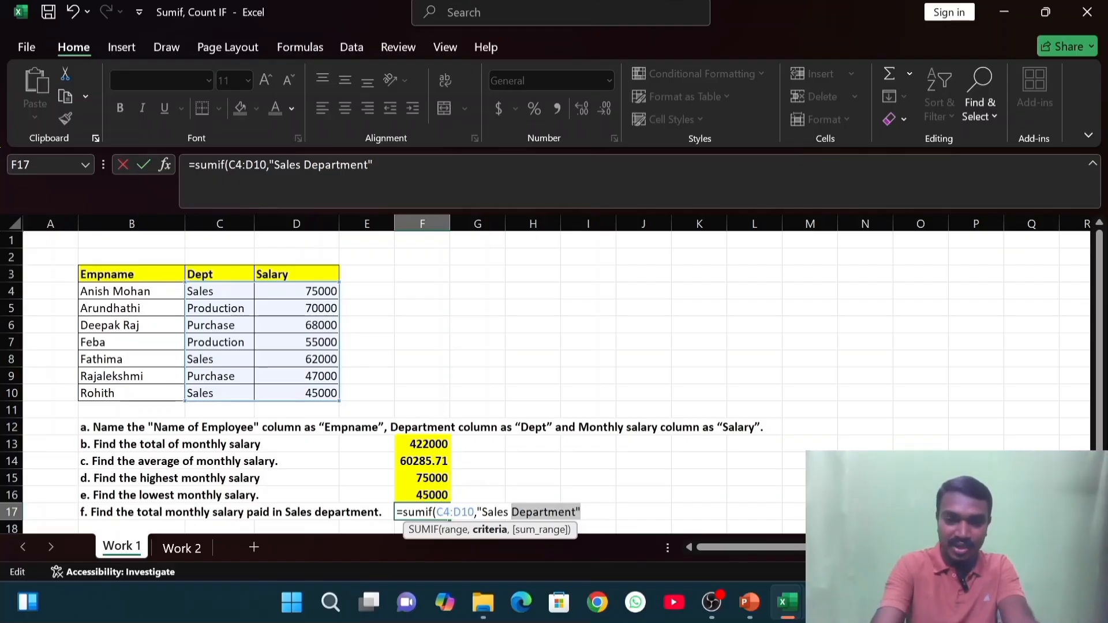
key("BackSpace")
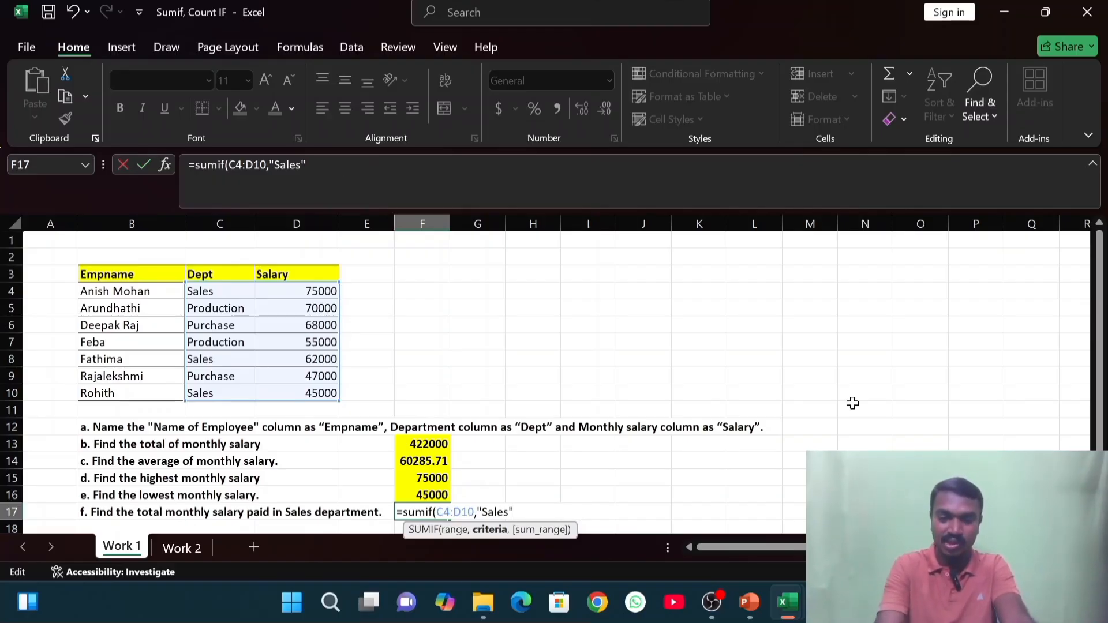
- Complete F17's SUMIF formula with the sum range D4:D10, and format the answer bold with a yellow fill
type(",")
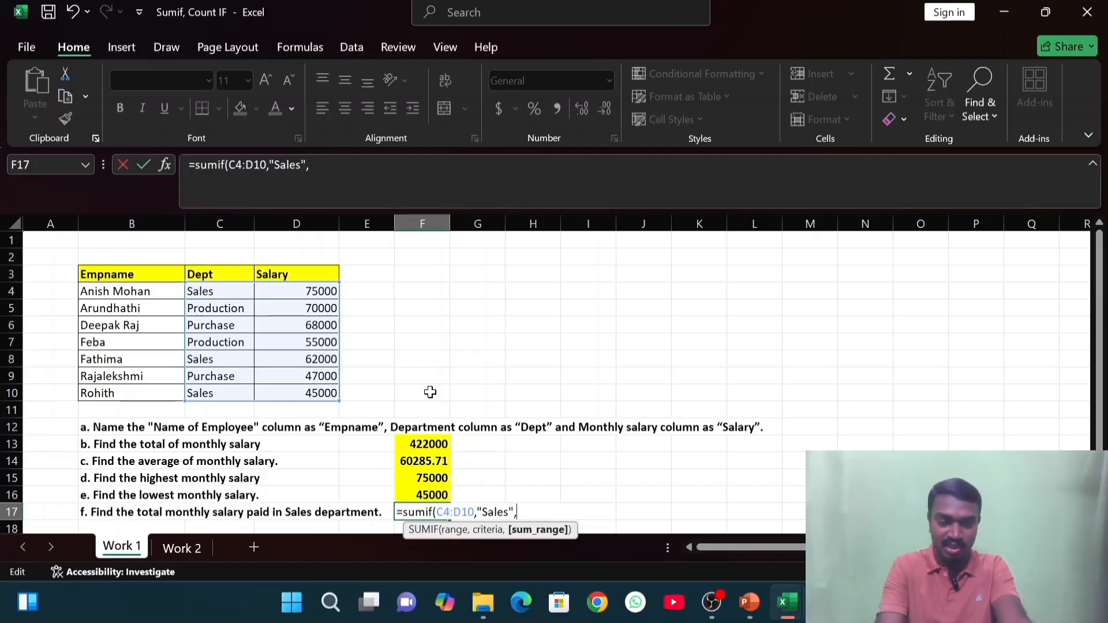
left_click_drag(317, 293, 306, 389)
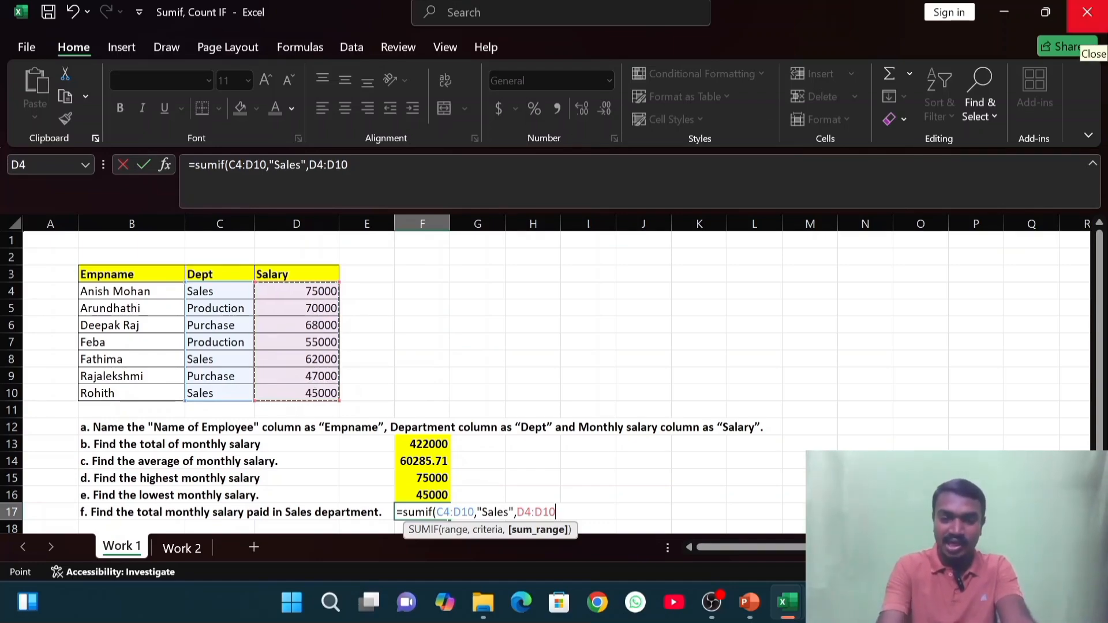
type(")")
key("Return")
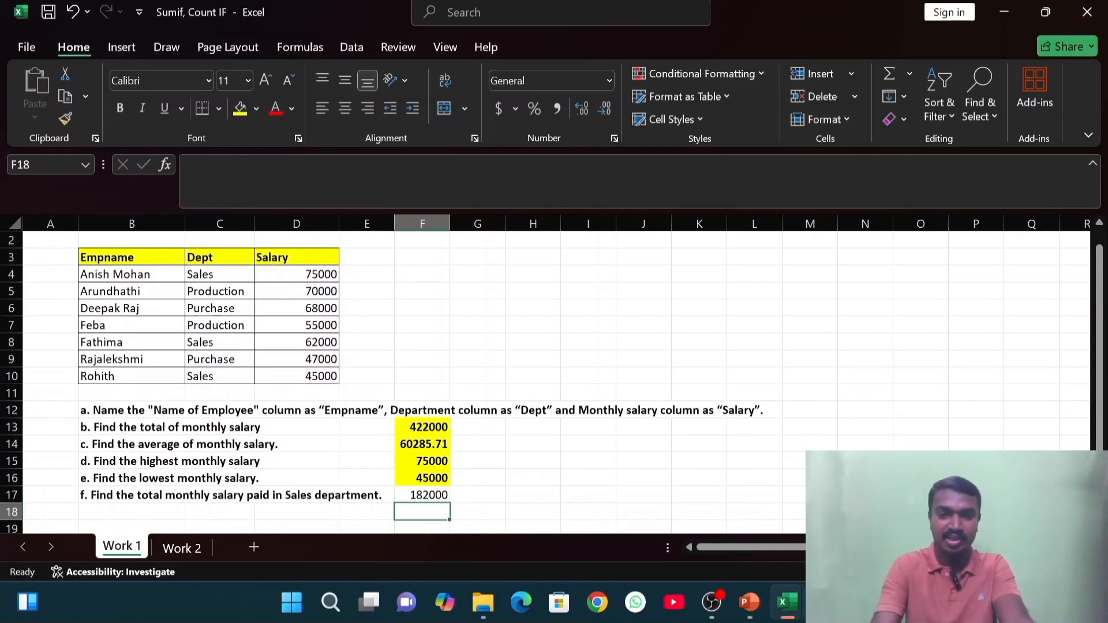
left_click(430, 495)
key("ctrl+b")
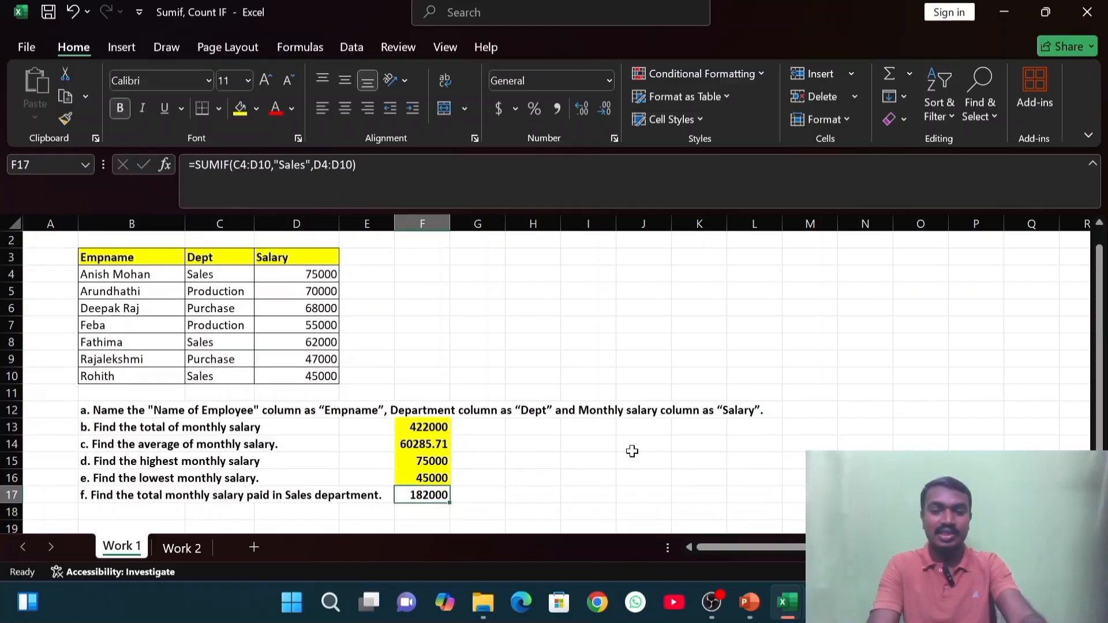
left_click(238, 113)
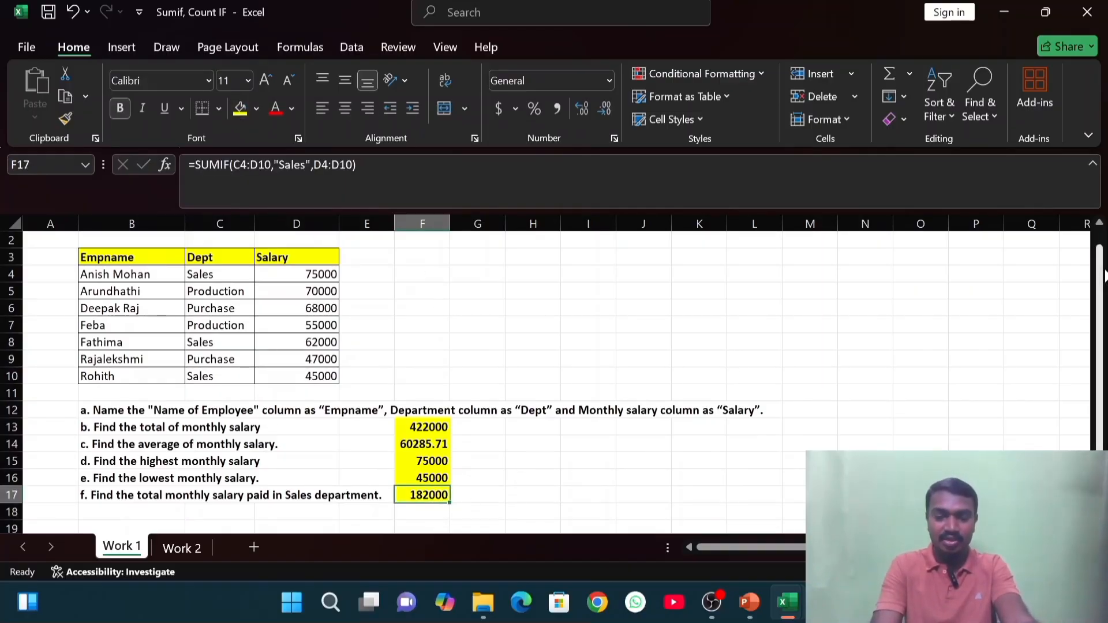
- Cross-check the Sales department total in E4 with the formula =D4+D8+D10, formatted bold
scroll(1105, 263, "up", 1)
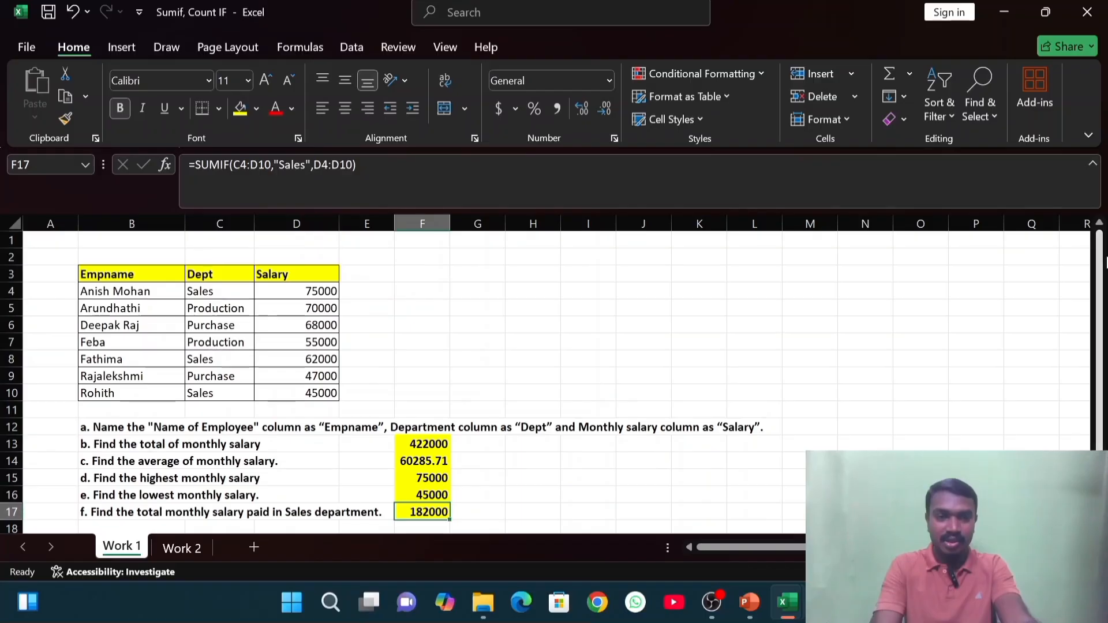
left_click(387, 293)
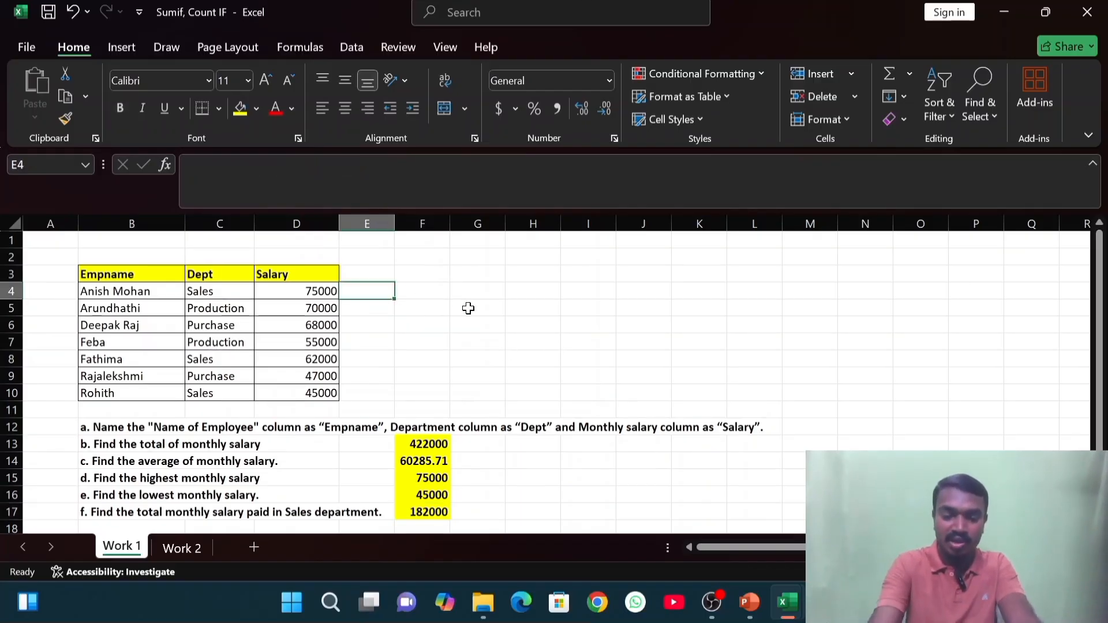
type("=")
left_click(288, 290)
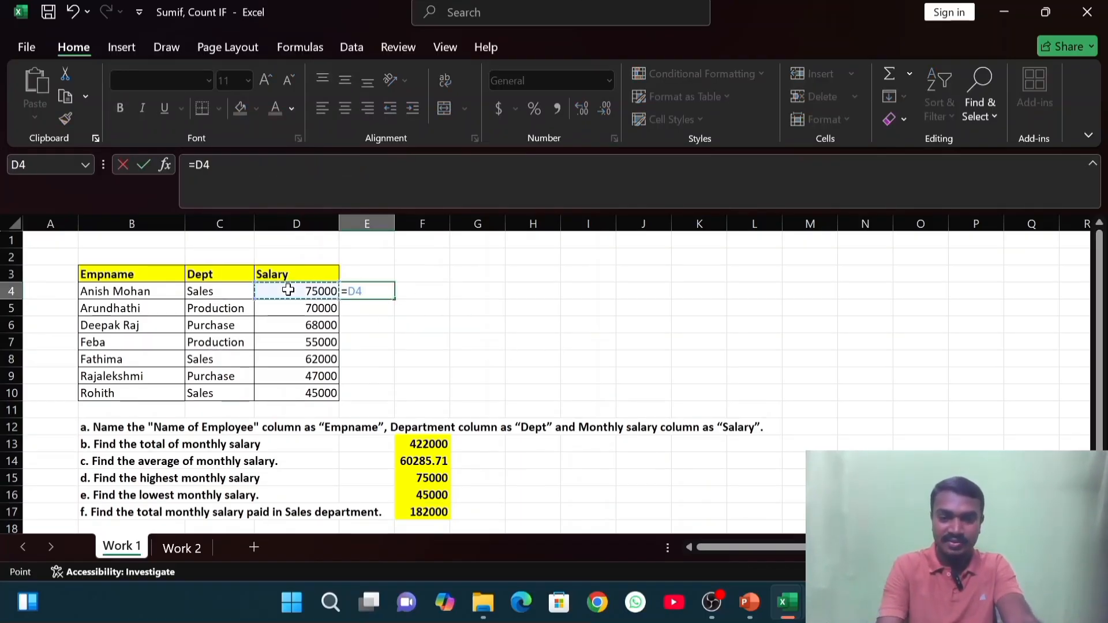
type("+")
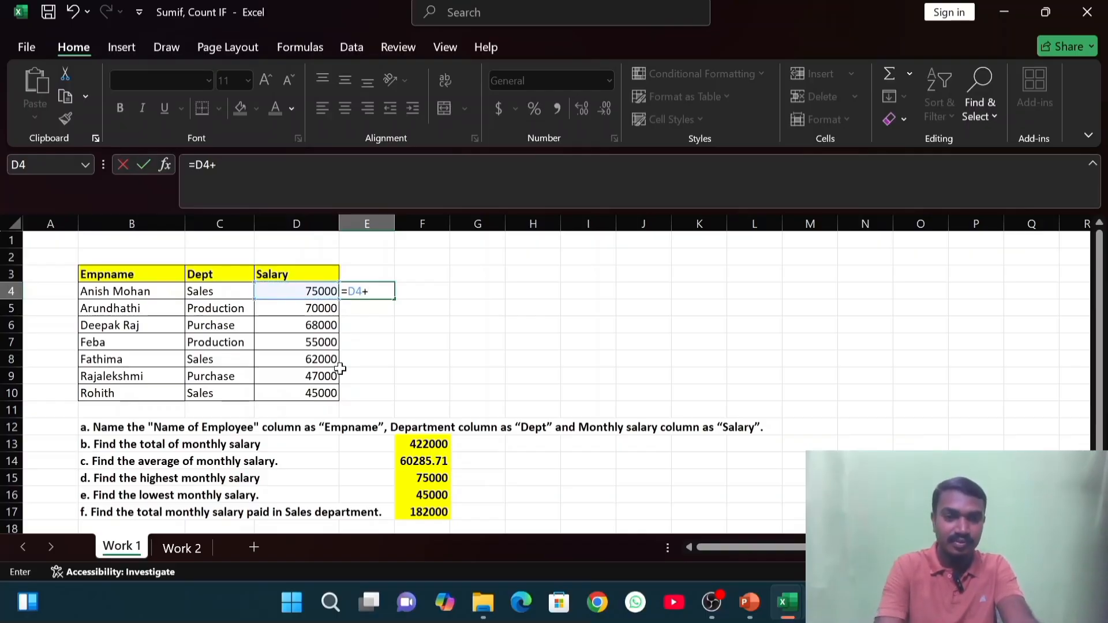
left_click(308, 361)
type("+")
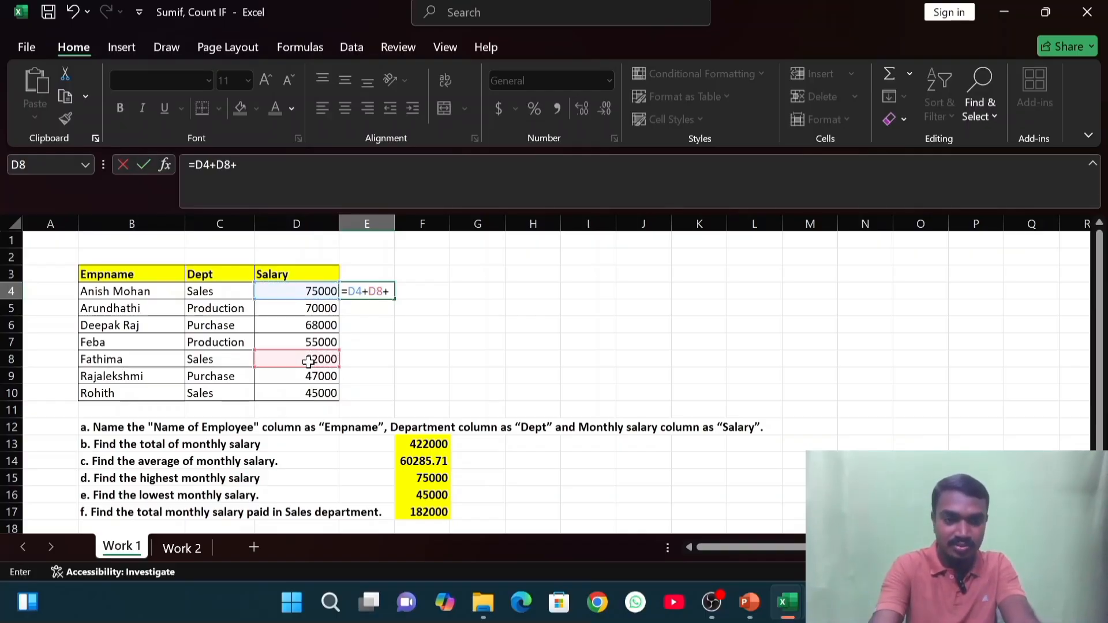
left_click(320, 394)
key("Return")
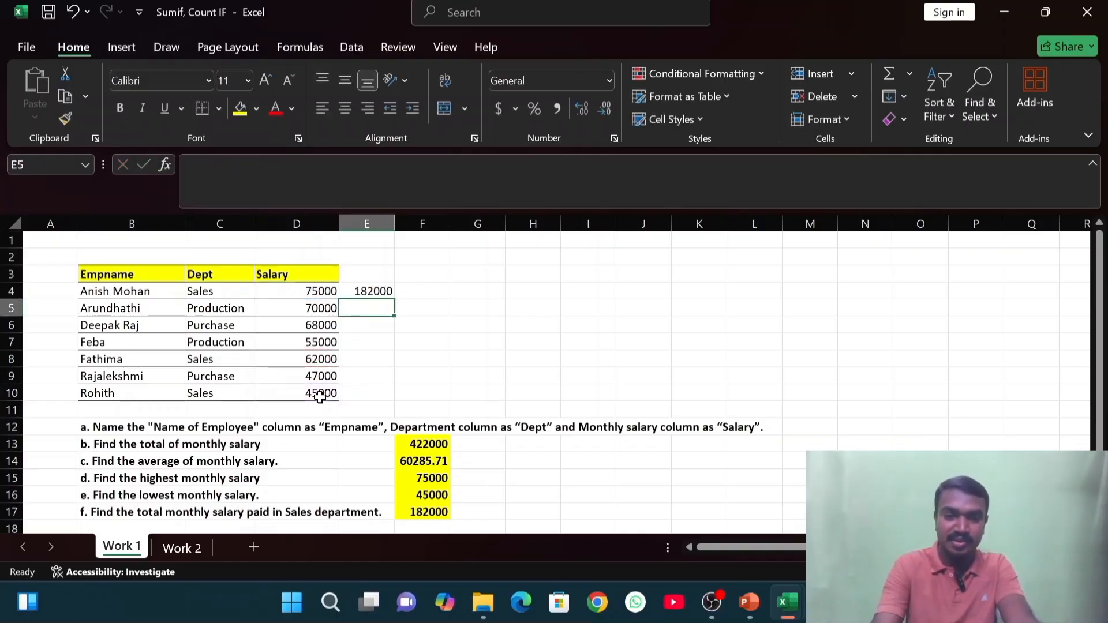
left_click(367, 291)
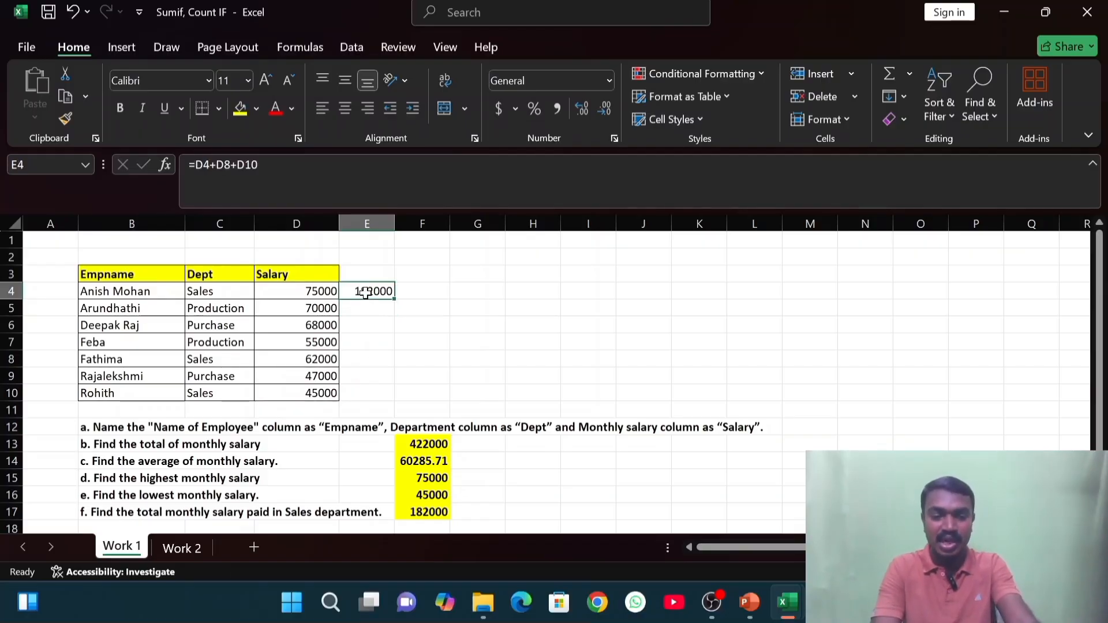
key("ctrl+b")
left_click(438, 513)
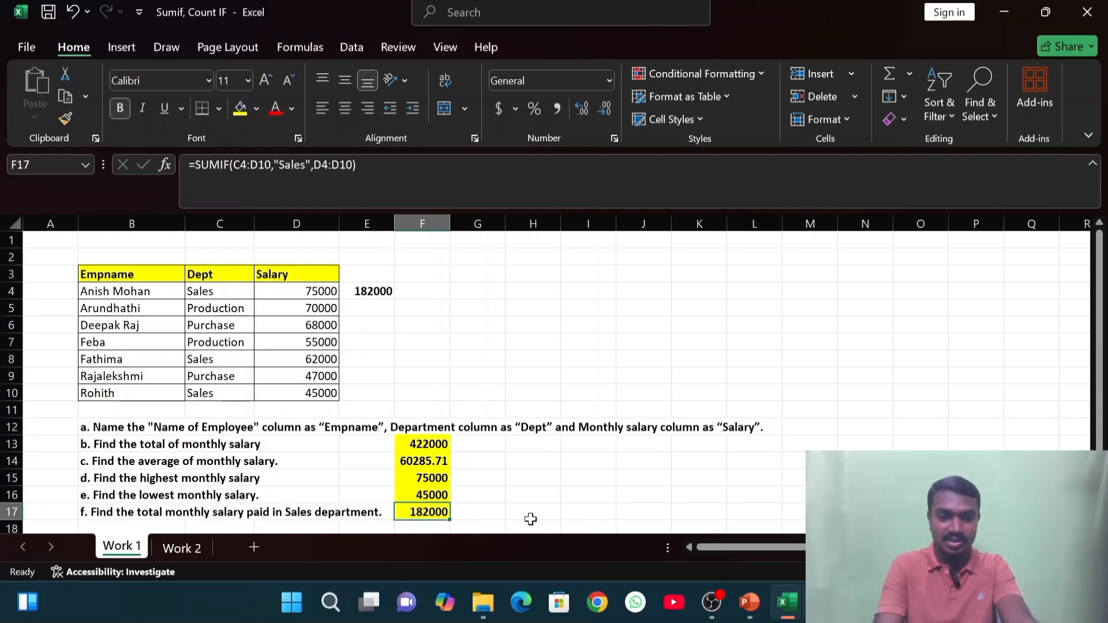
- Calculate the Purchase department's total salary in G17 with =SUMIF(C4:D10,"Purchase",D4:D10), formatted bold
left_click(487, 512)
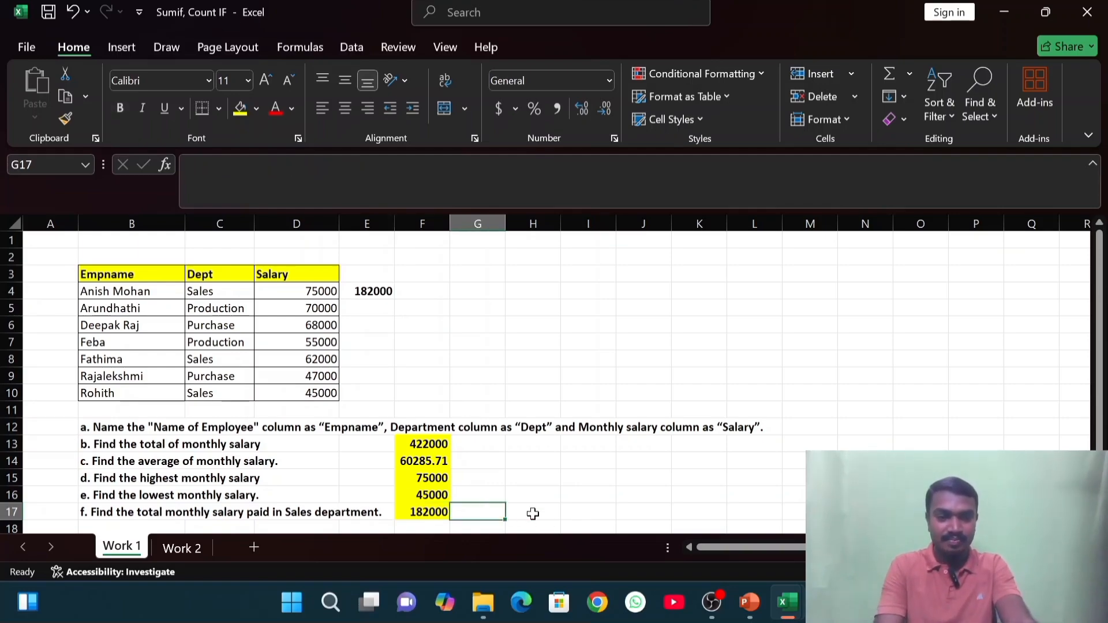
key("ctrl+b")
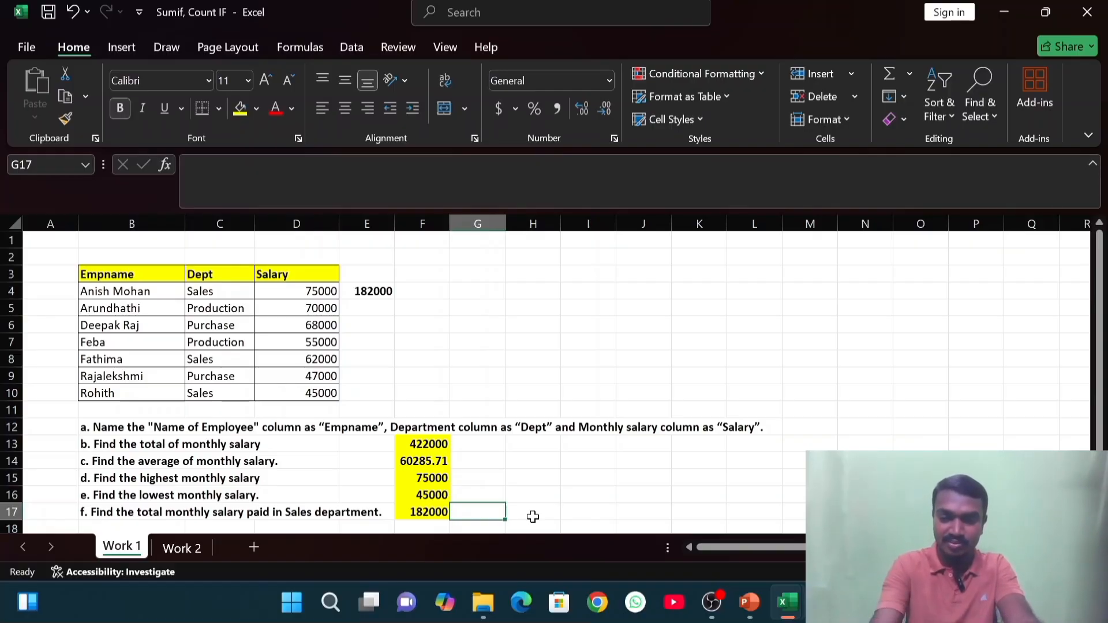
type("=su")
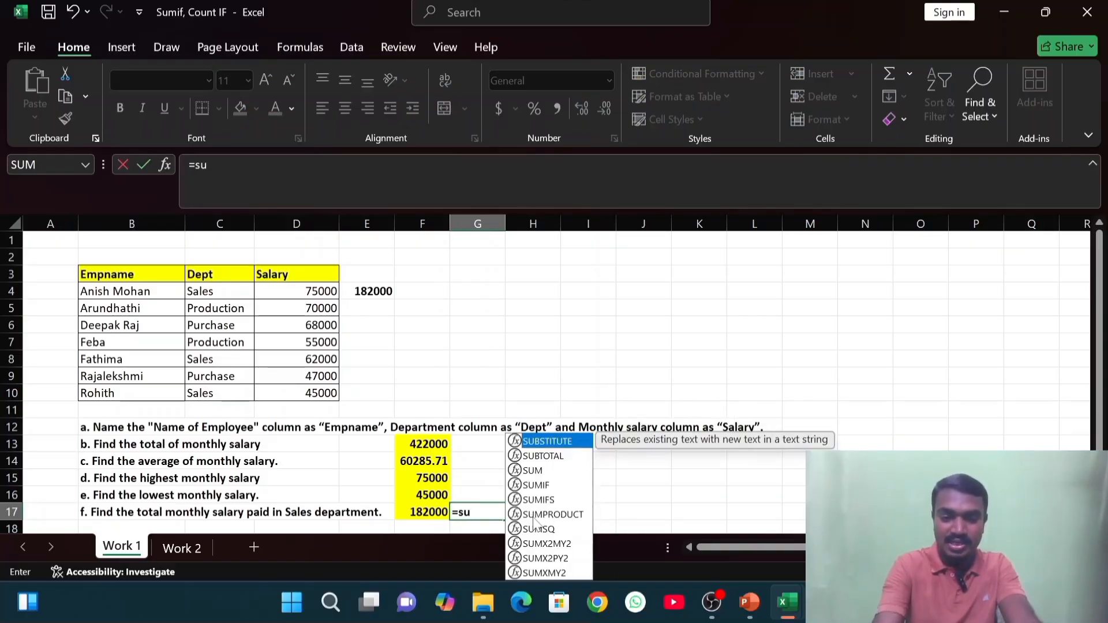
type("mif(")
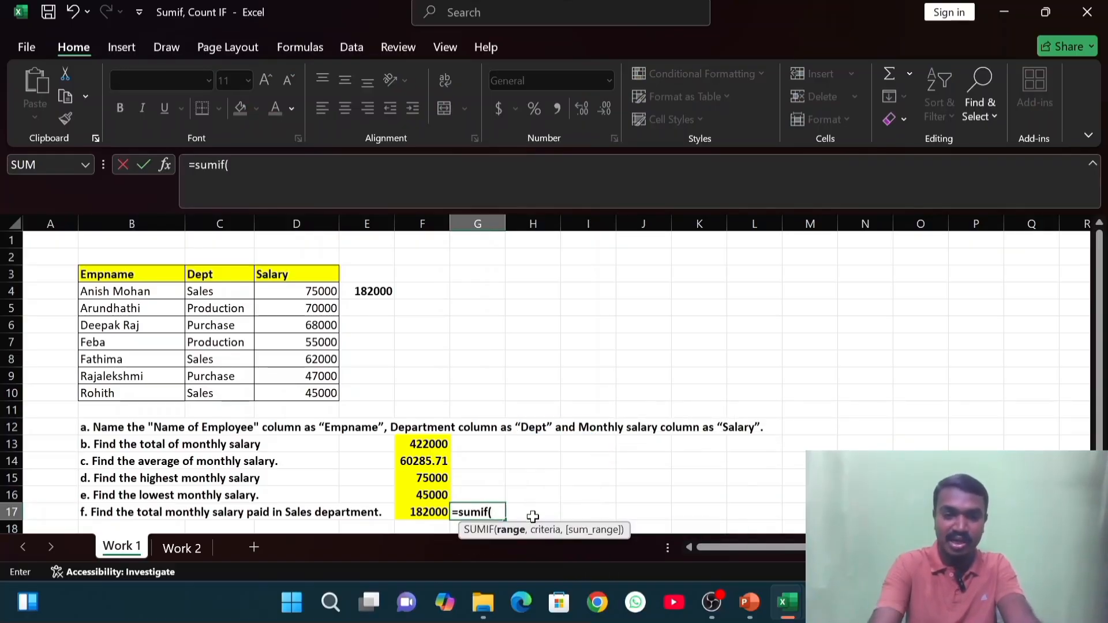
left_click_drag(216, 291, 323, 391)
type(",\"Purchase")
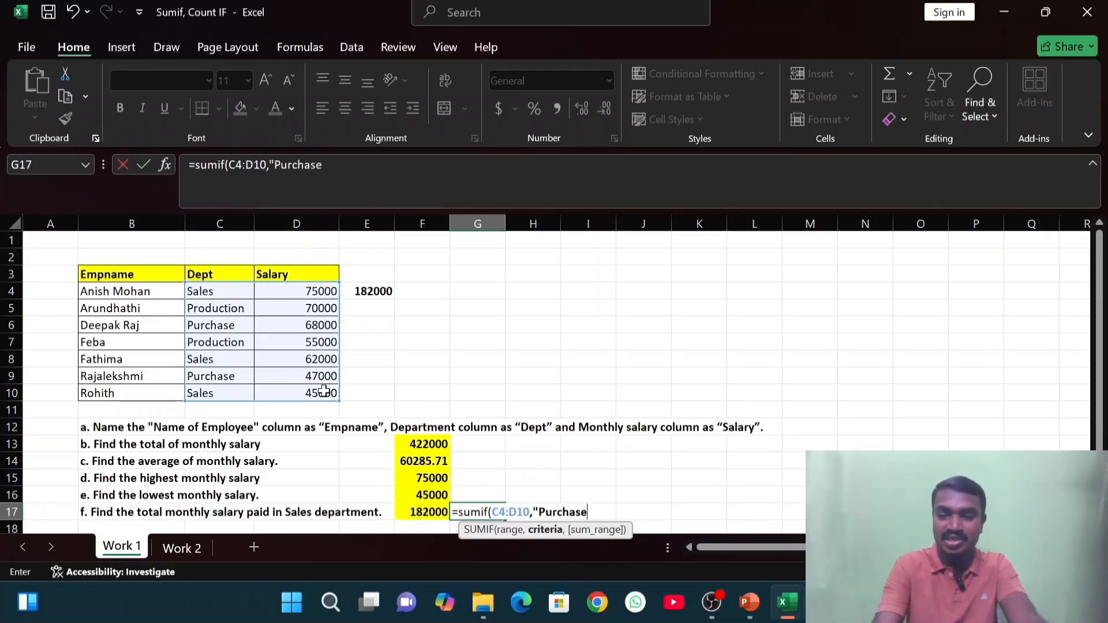
type("\",")
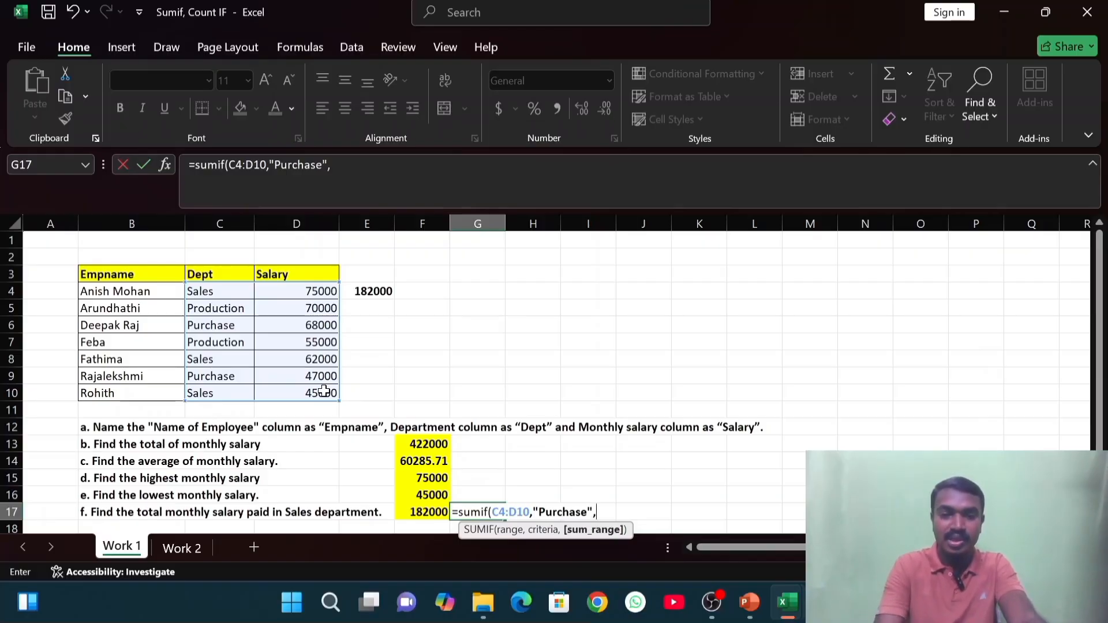
left_click_drag(307, 292, 301, 388)
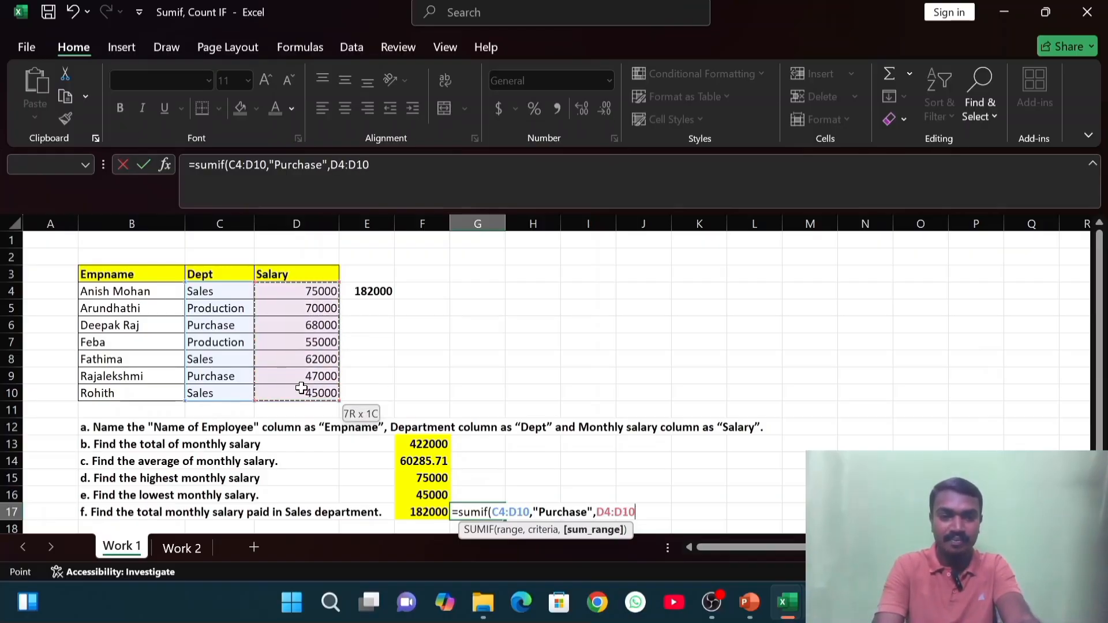
type(")")
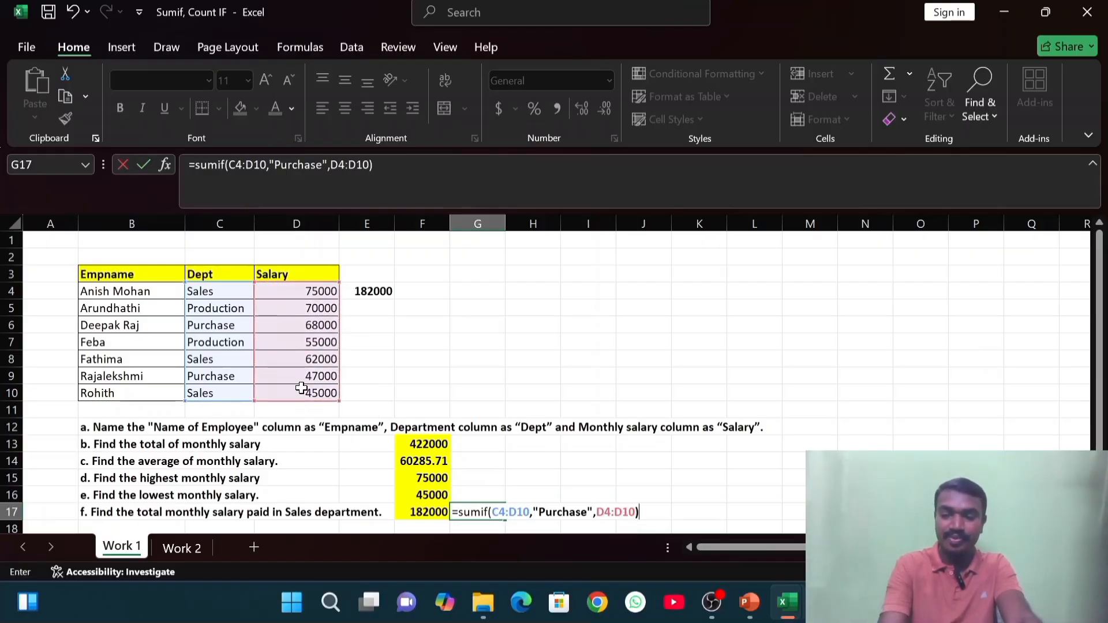
key("Return")
left_click_drag(302, 277, 303, 378)
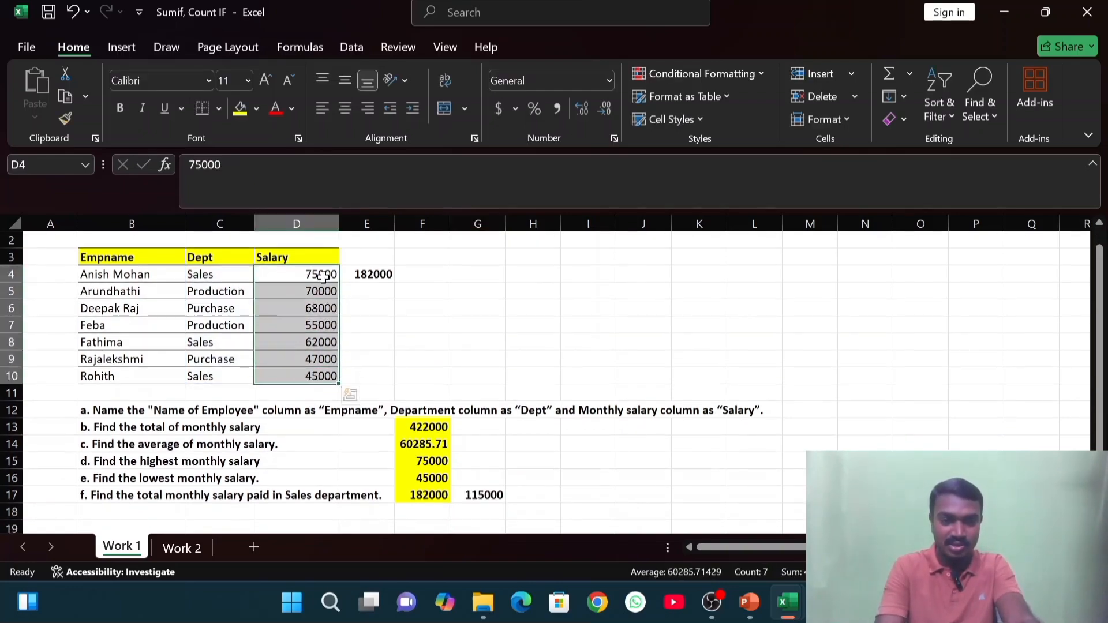
left_click(488, 497)
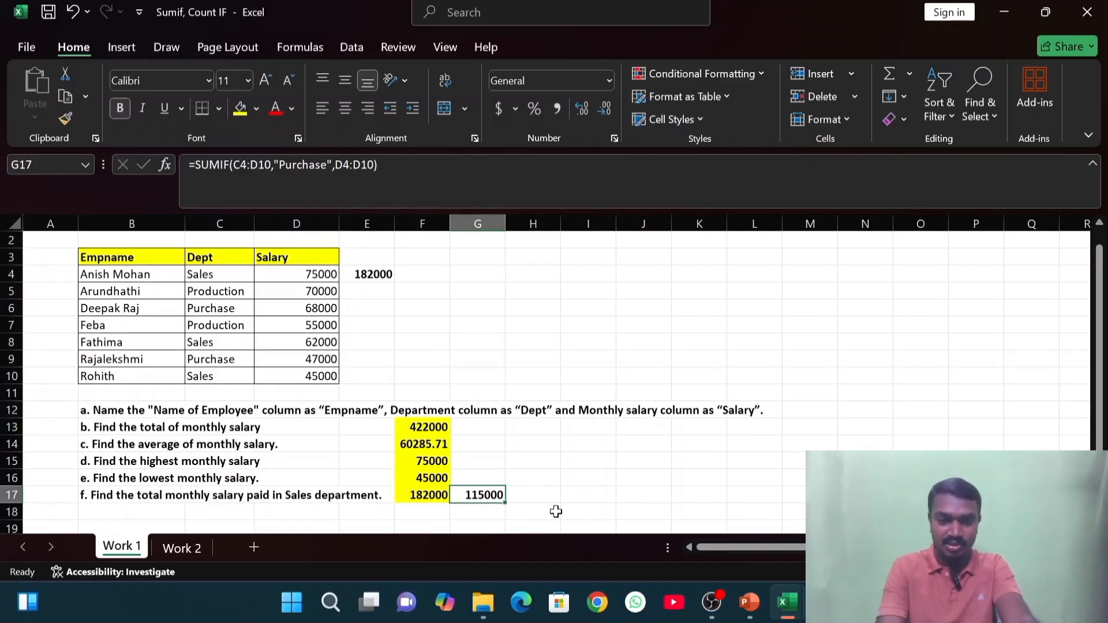
- Cross-check the Purchase department total in E5 with the formula =D6+D9, formatted bold
left_click(380, 291)
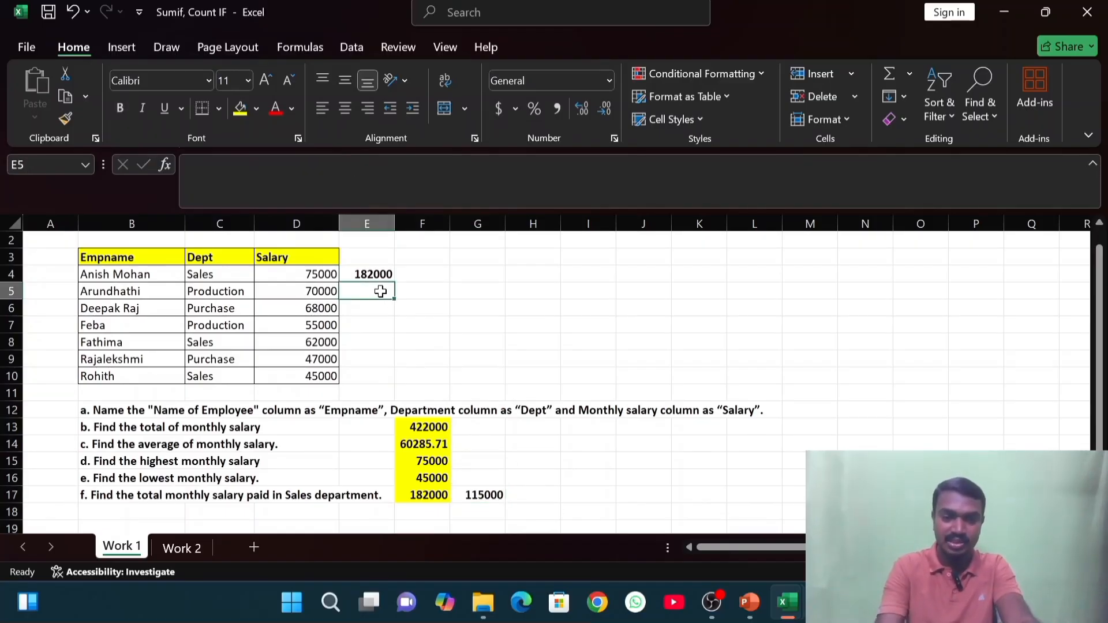
type("=")
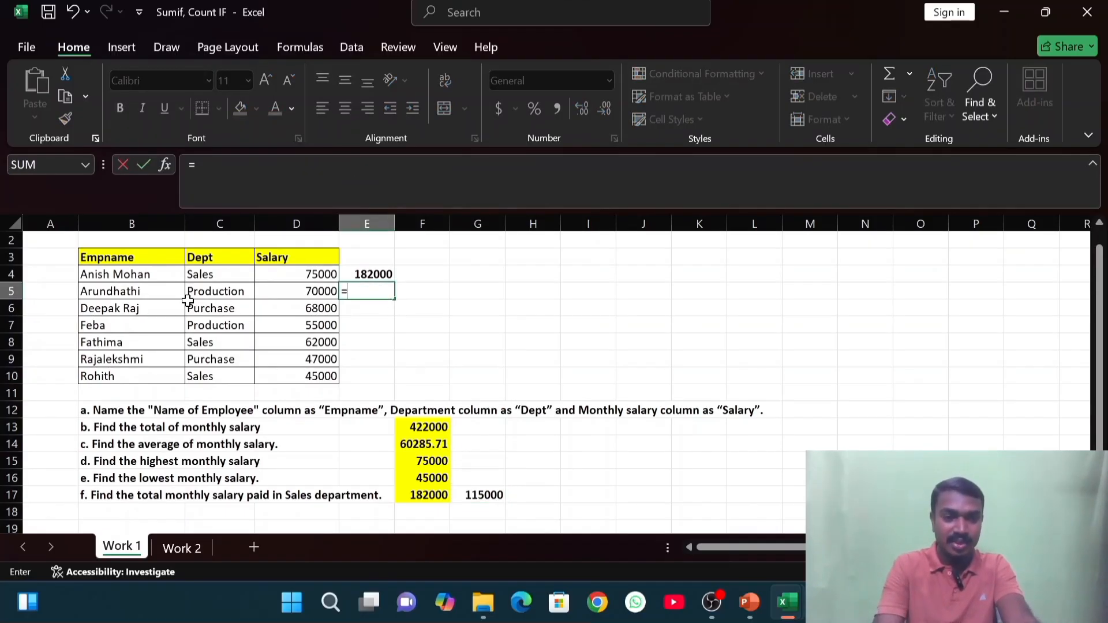
left_click(327, 308)
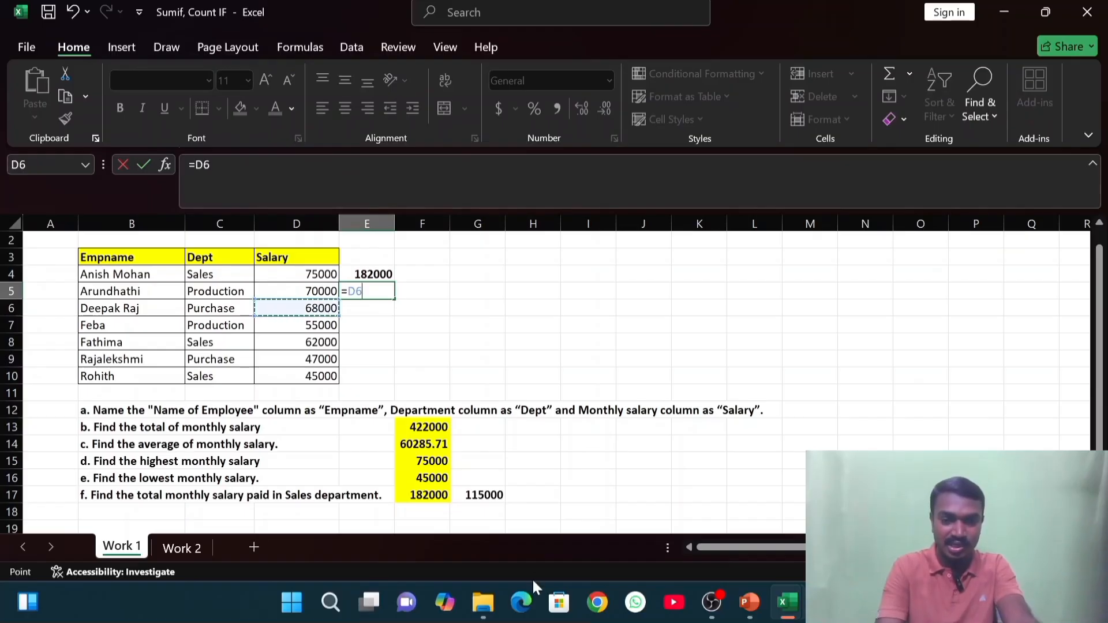
type("+")
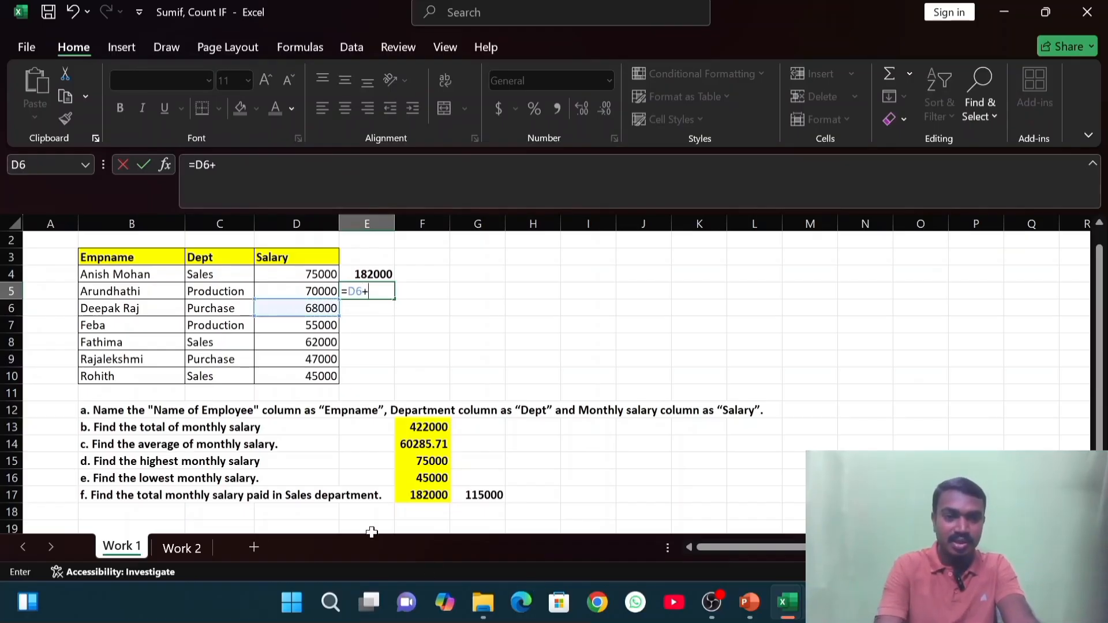
left_click(321, 359)
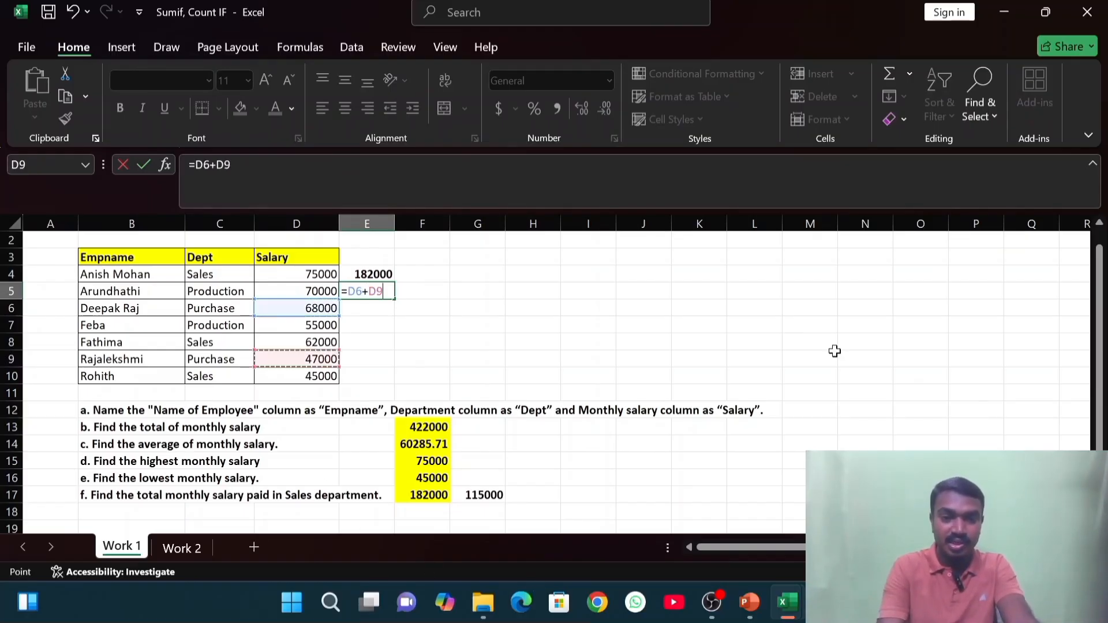
key("Return")
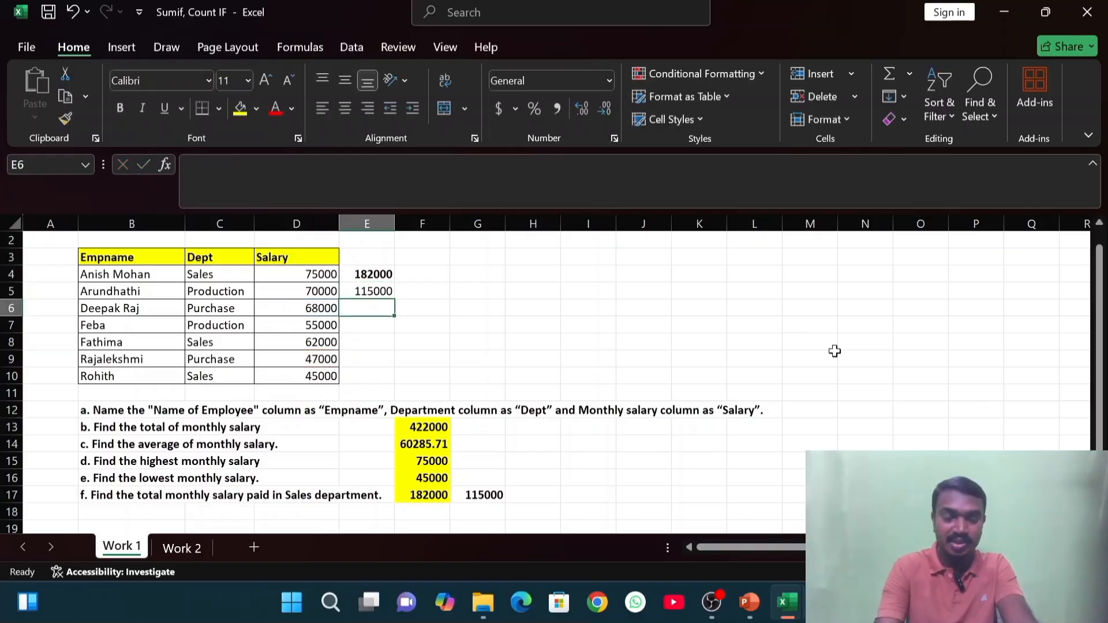
left_click(365, 293)
left_click(485, 495)
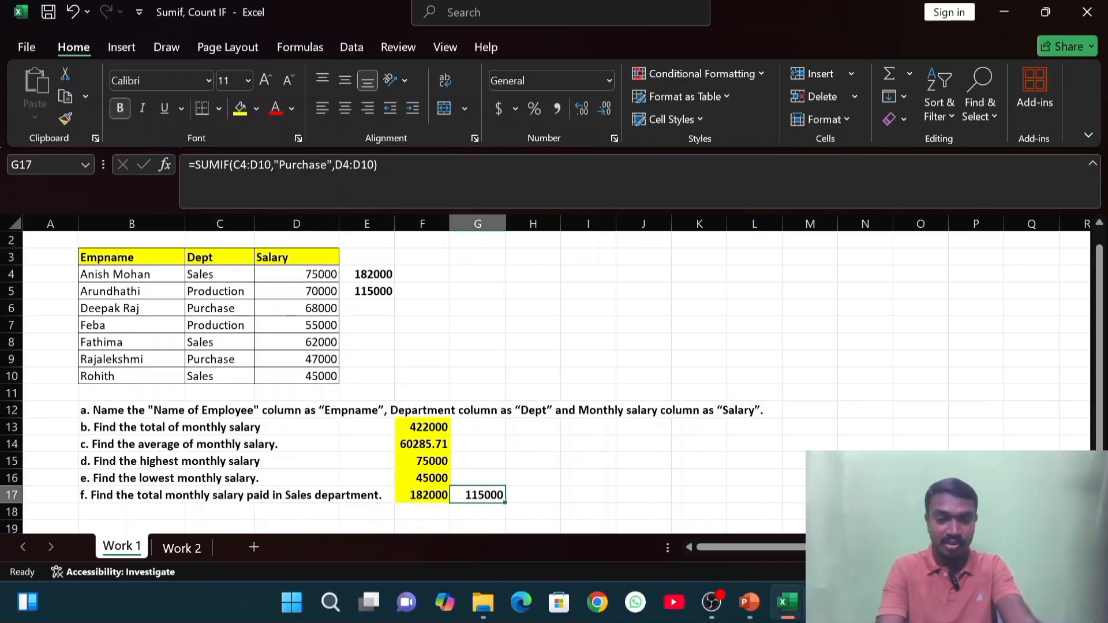
- Open the Work 2 sheet and examine the sales table's date, flavour, rate, quantity and gross value columns, including the formula in E3
left_click(196, 549)
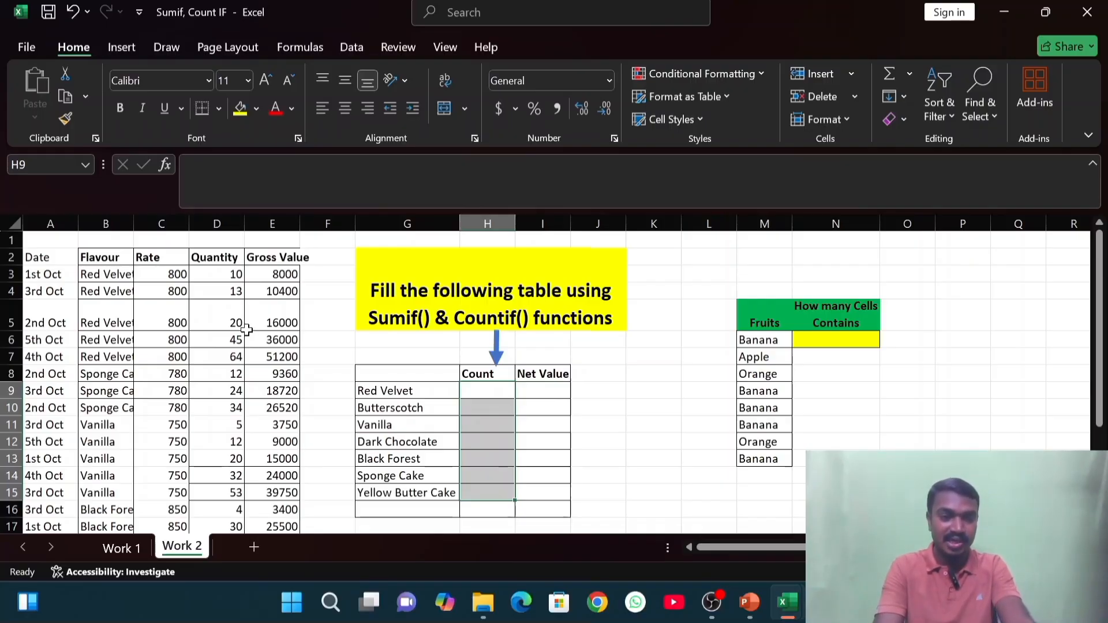
left_click_drag(40, 246, 276, 559)
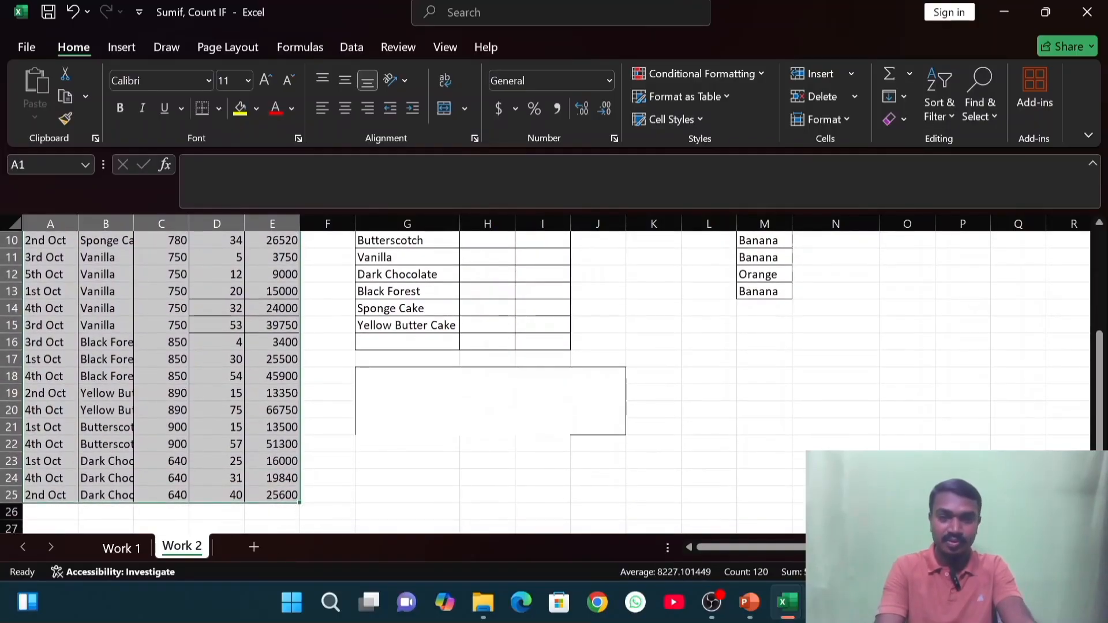
scroll(1106, 276, "up", 3)
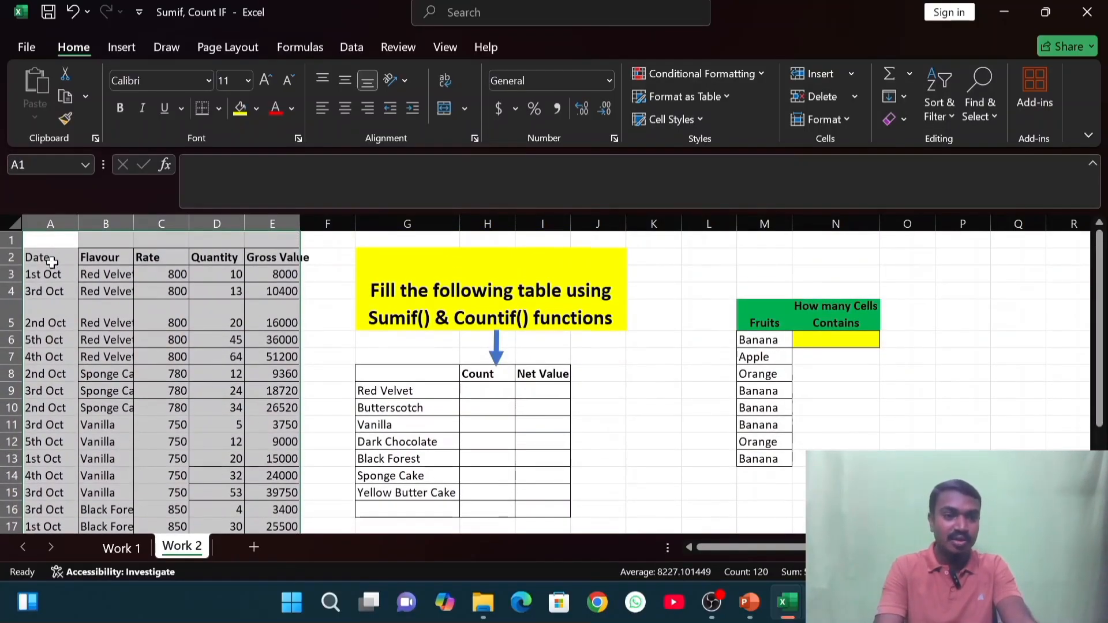
left_click_drag(49, 259, 44, 354)
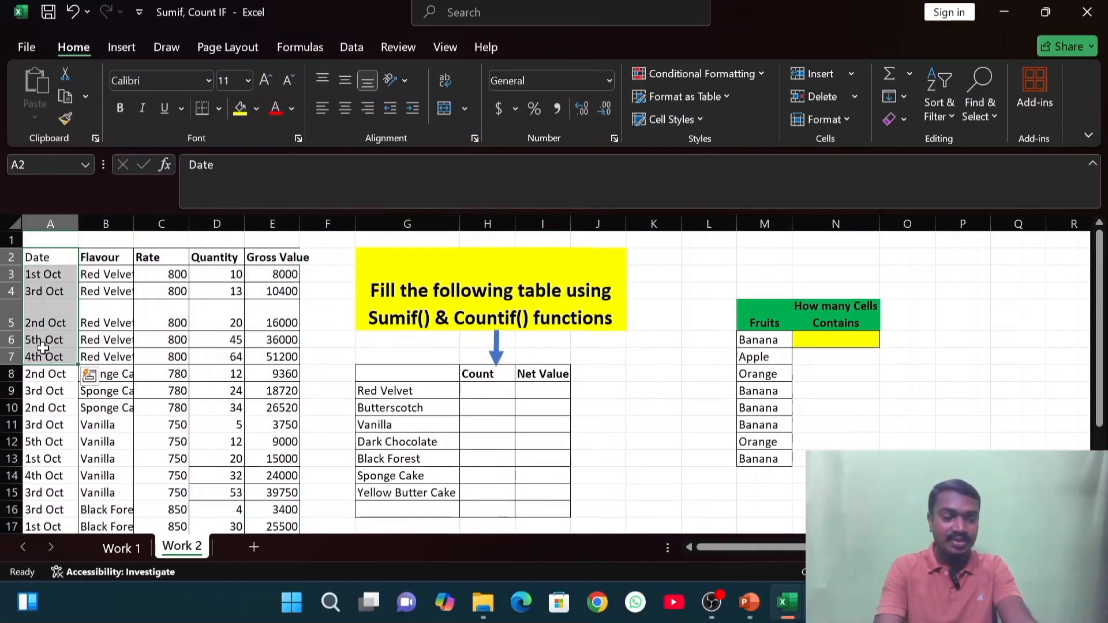
left_click(103, 254)
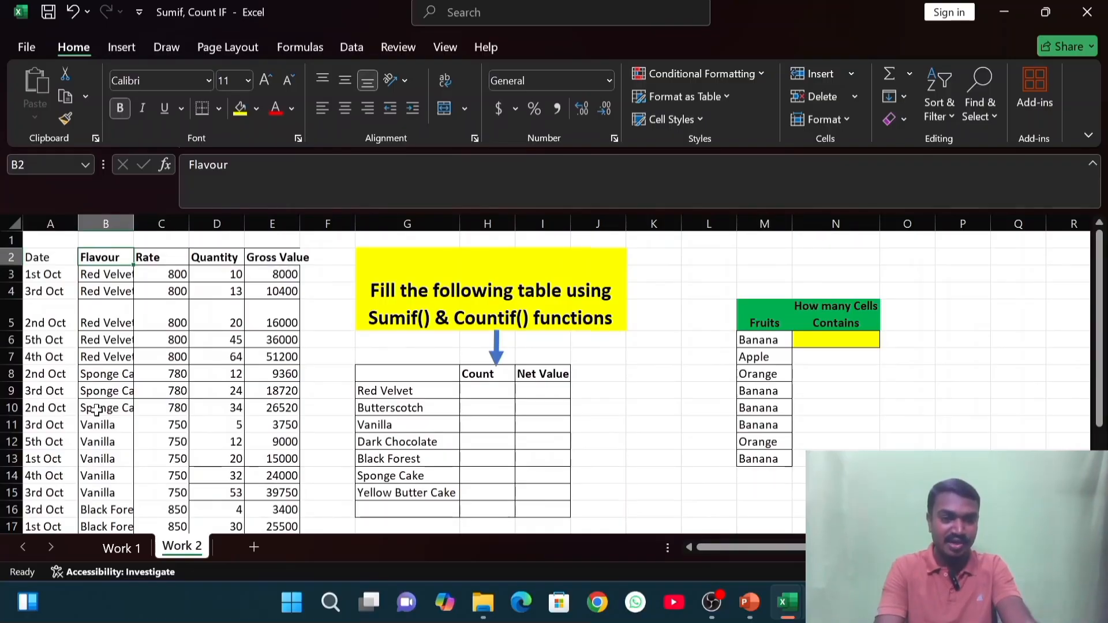
left_click(163, 258)
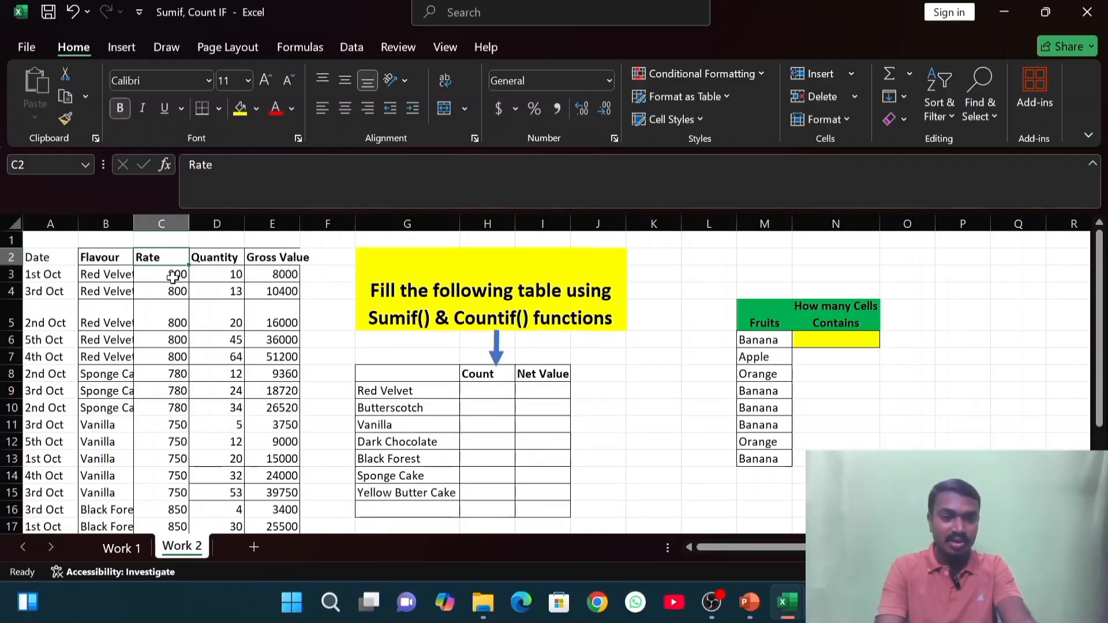
left_click(173, 278)
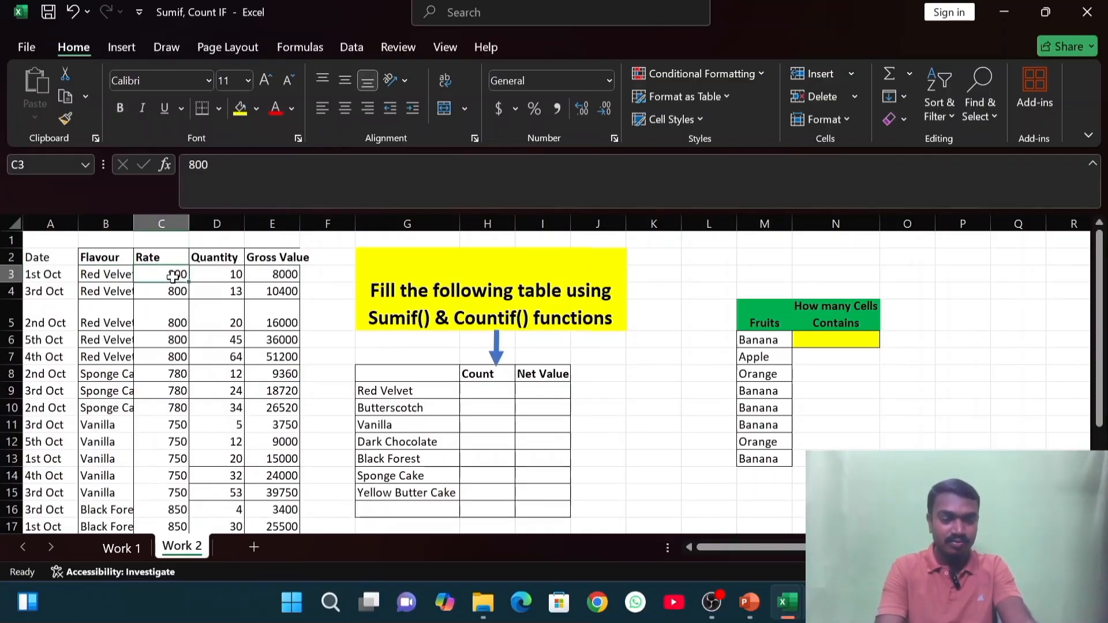
left_click(228, 271)
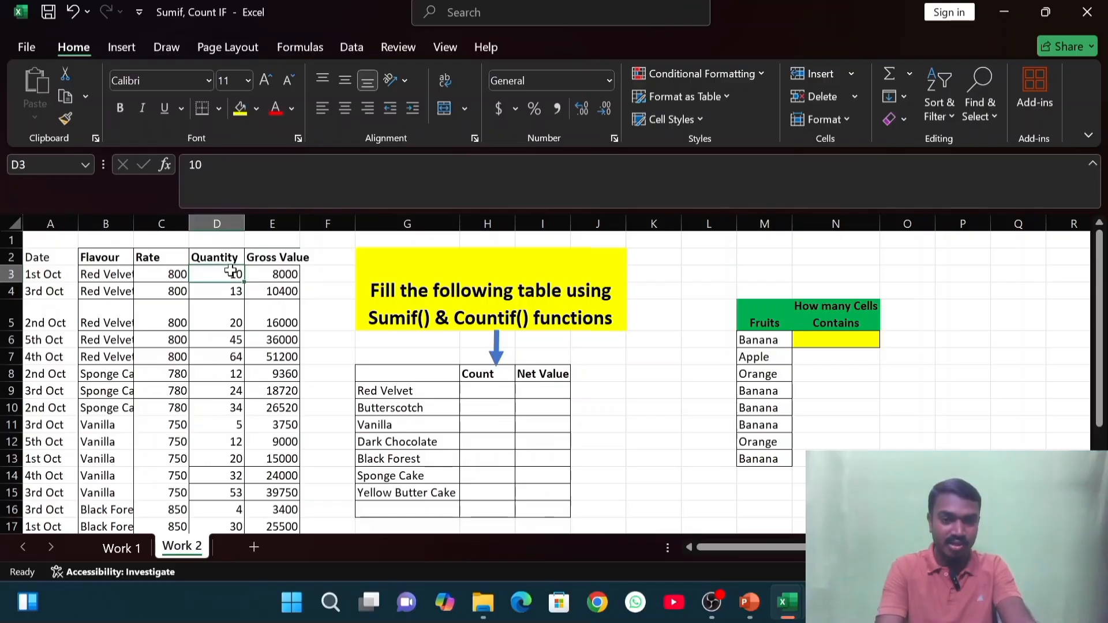
left_click(277, 275)
left_click(167, 270)
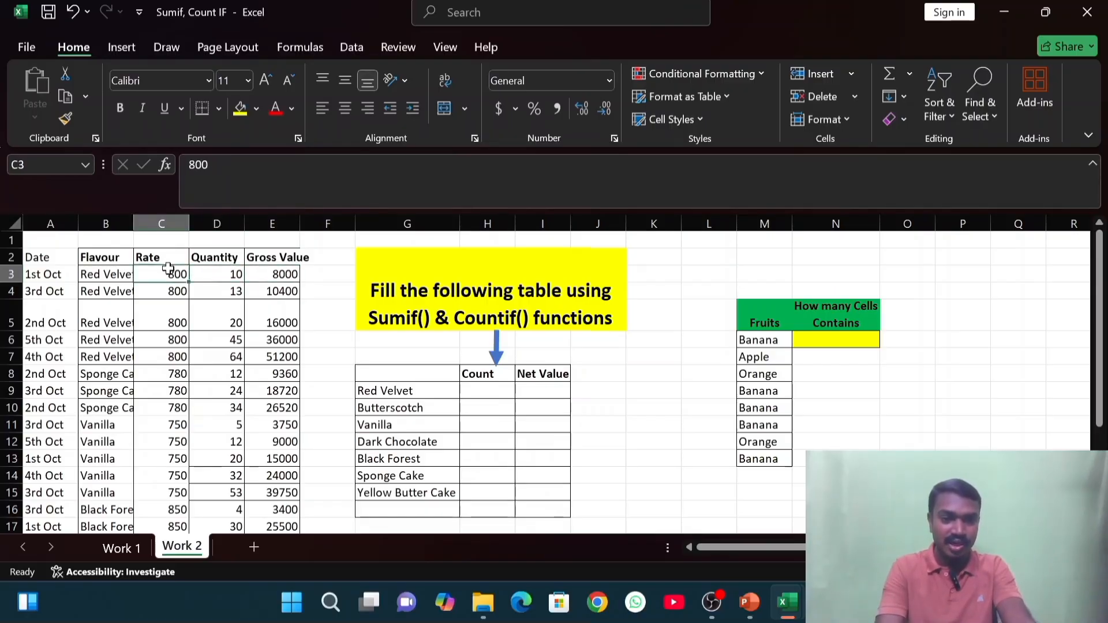
left_click(197, 274)
left_click(284, 277)
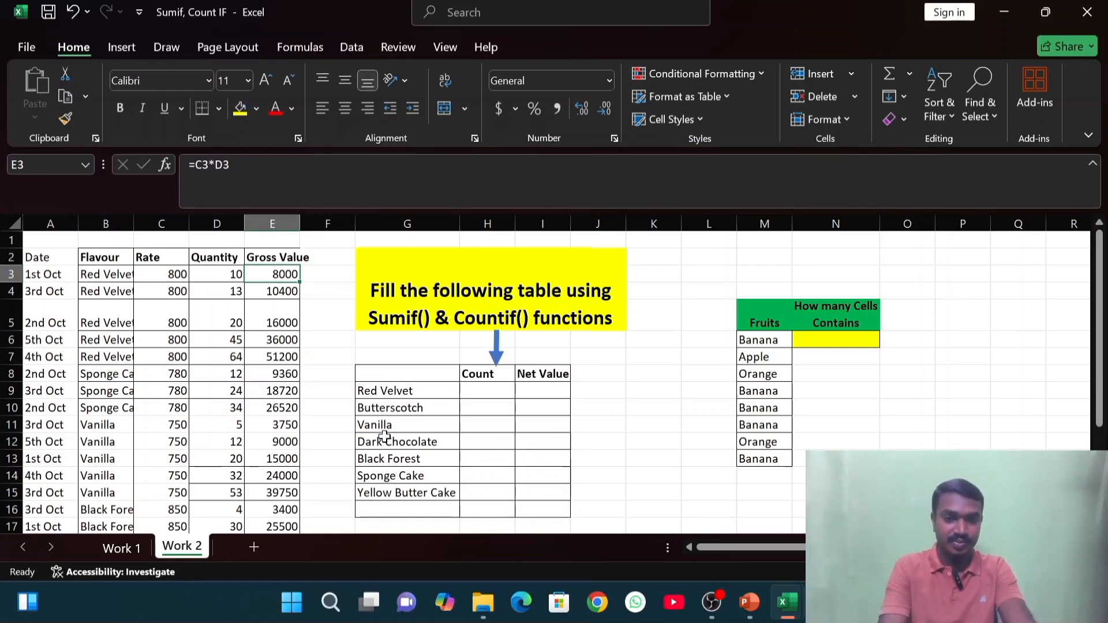
- Fill the empty Count and Net Value cells H9:I15 of the summary table with yellow
left_click(399, 360)
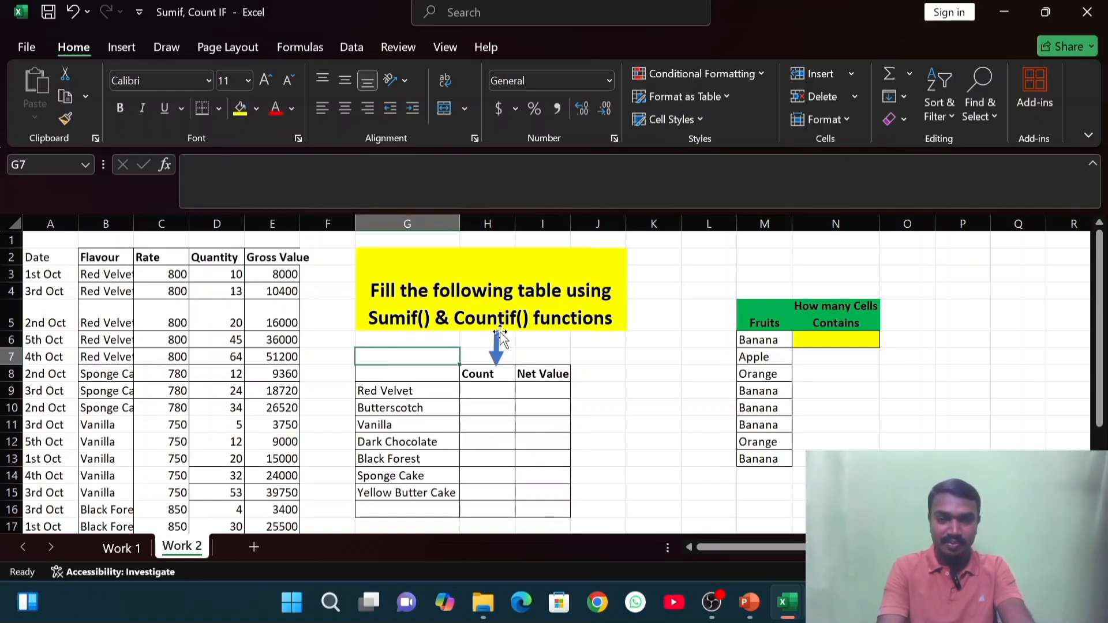
left_click_drag(482, 390, 538, 496)
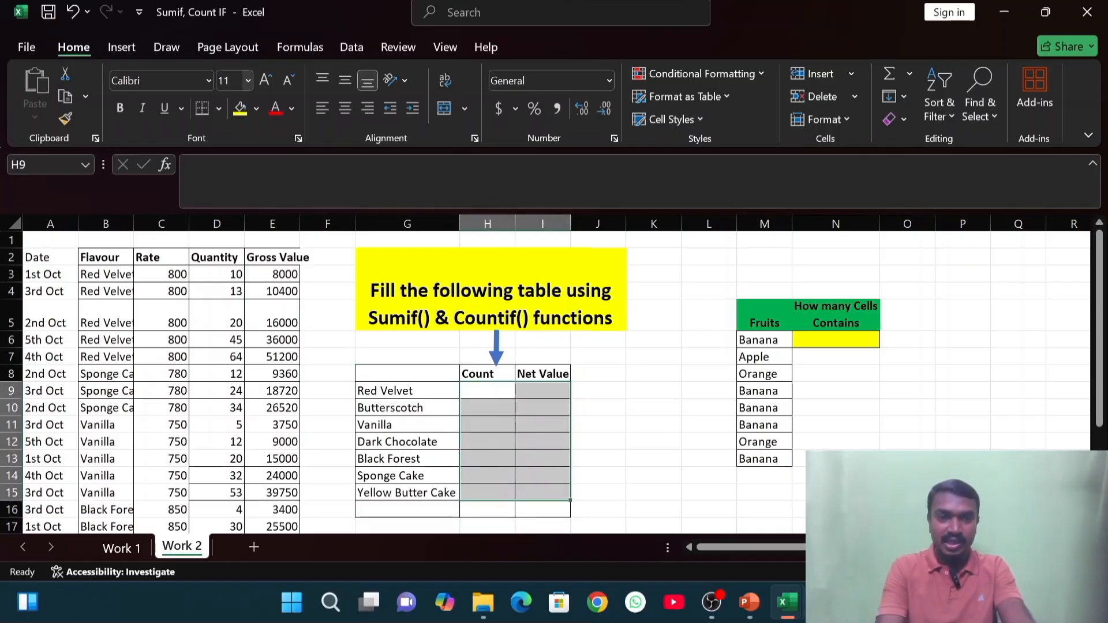
left_click(239, 111)
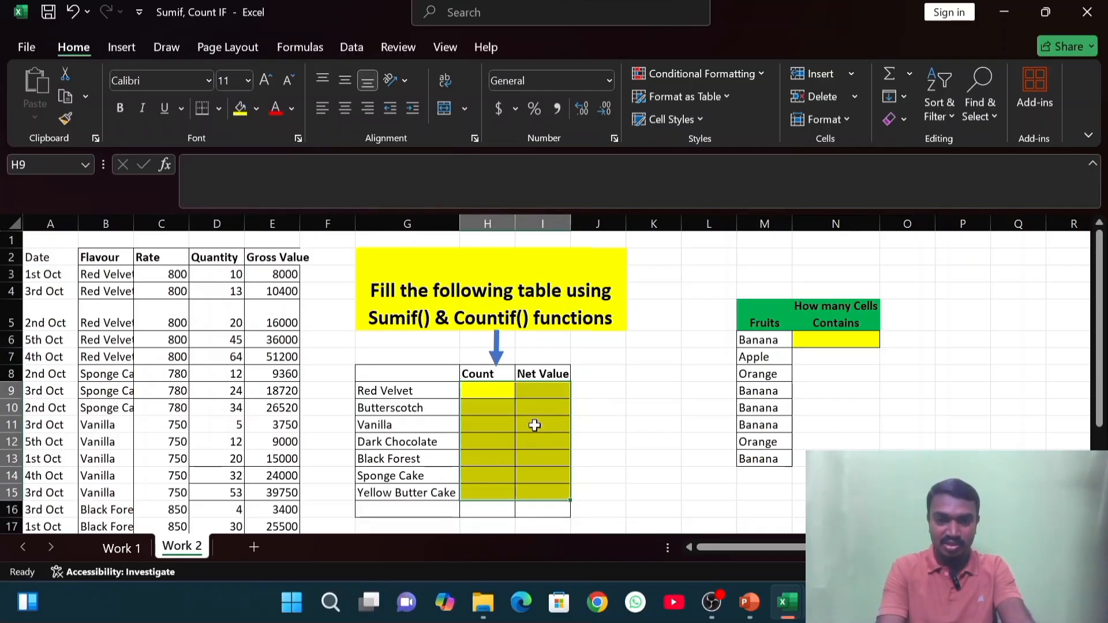
left_click_drag(495, 390, 550, 494)
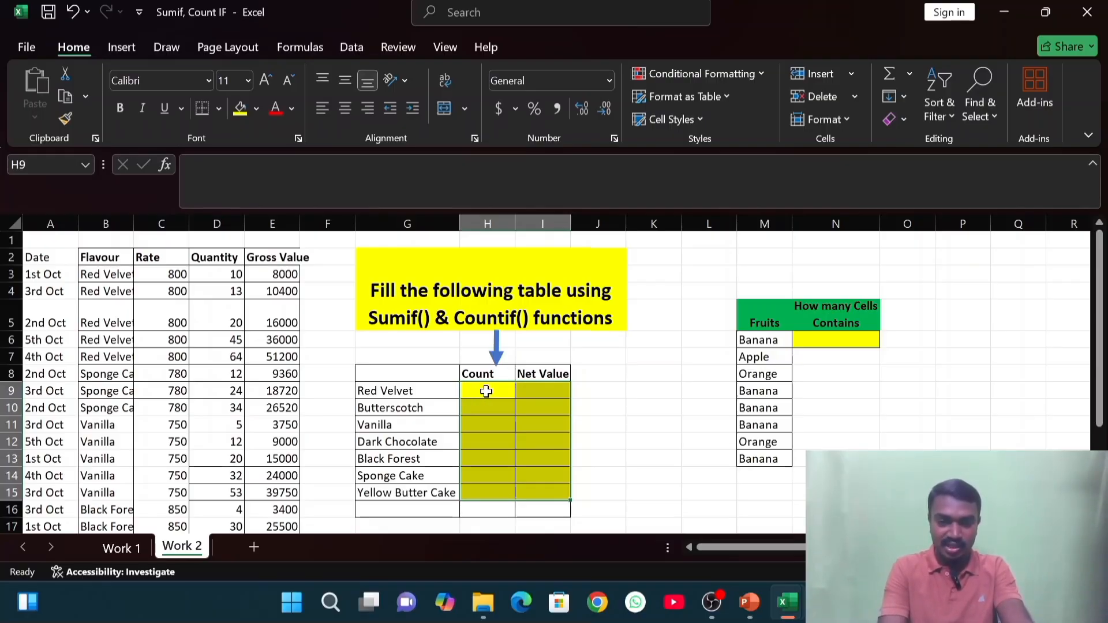
- Highlight the sales table's Flavour column, B2:B25, with a yellow fill
left_click(423, 385)
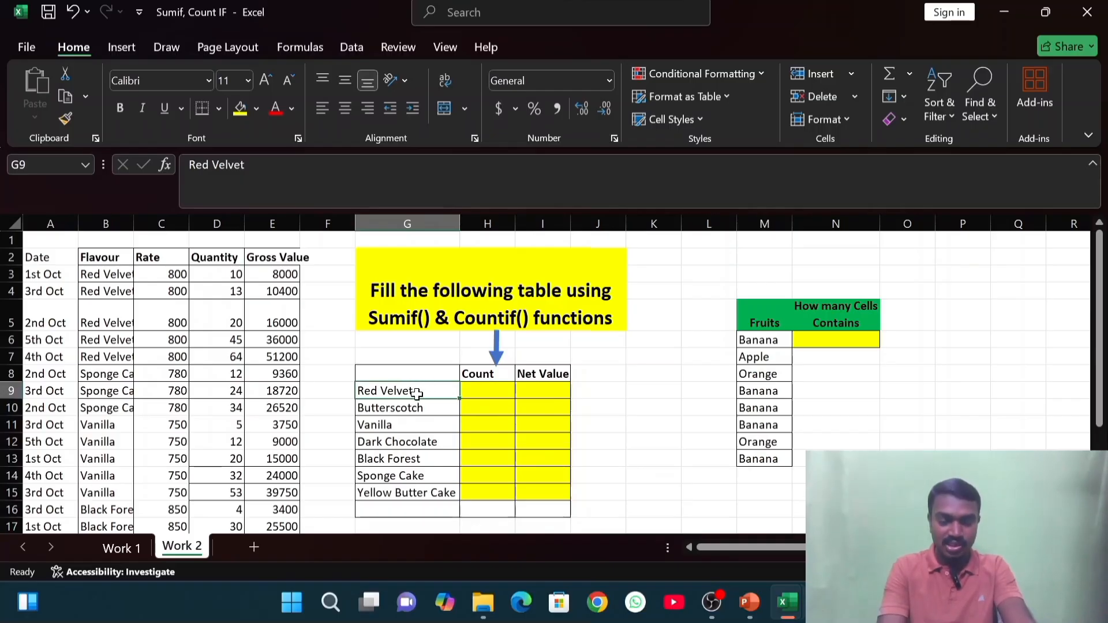
left_click_drag(109, 256, 121, 498)
left_click(240, 108)
scroll(241, 115, "up", 3)
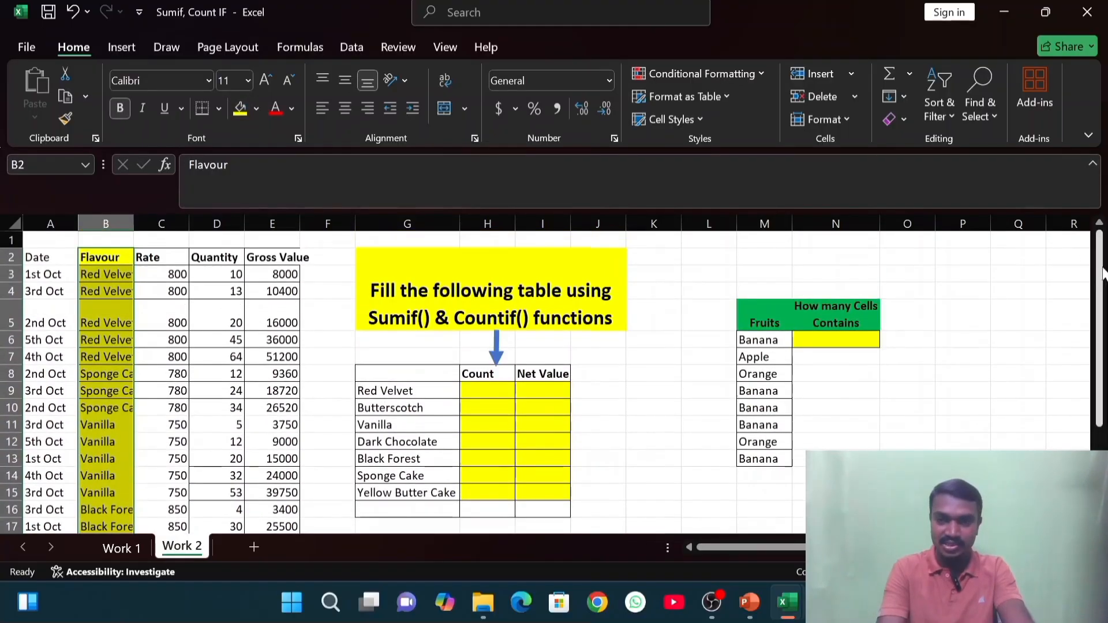
- Review the repeated entries in the Flavour column against the summary table's Count cells H9:H15
left_click_drag(118, 281, 133, 396)
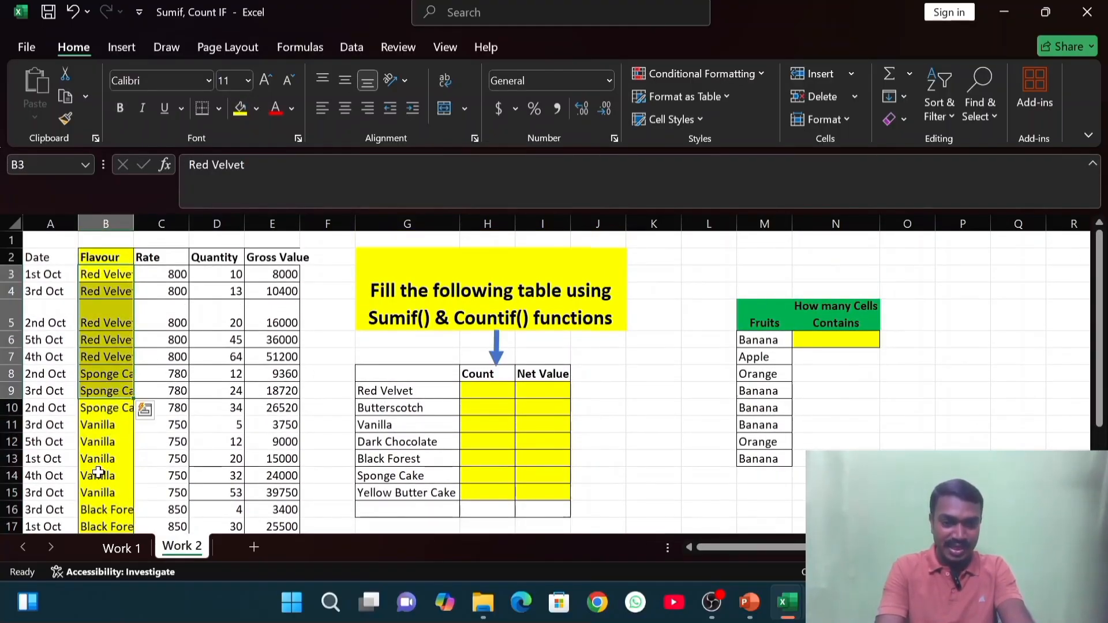
left_click(105, 509)
left_click(487, 425)
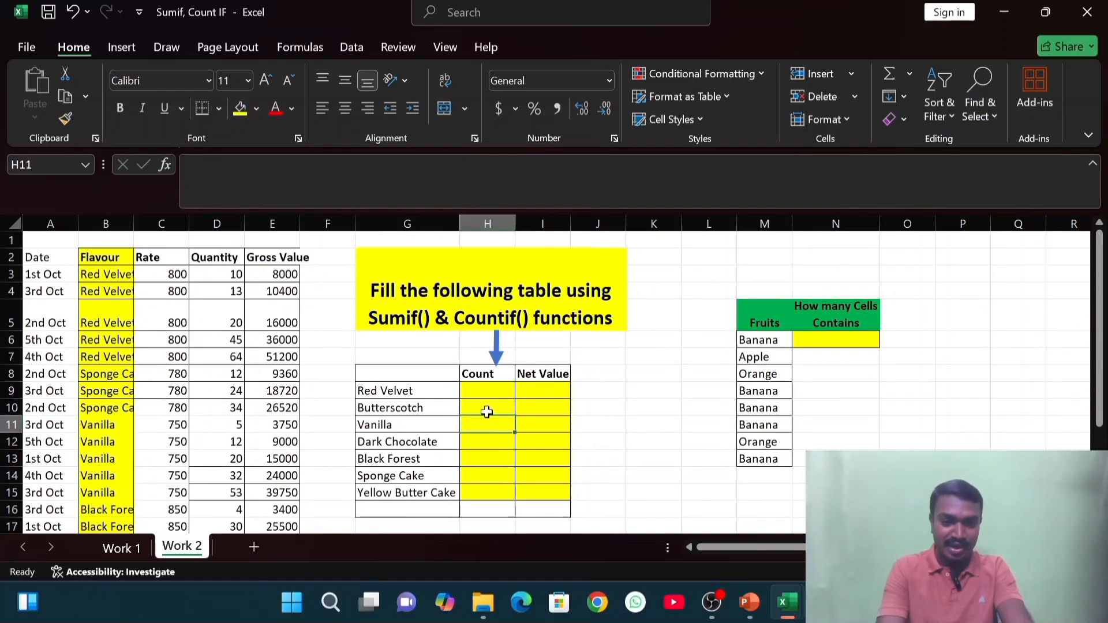
left_click_drag(488, 390, 476, 486)
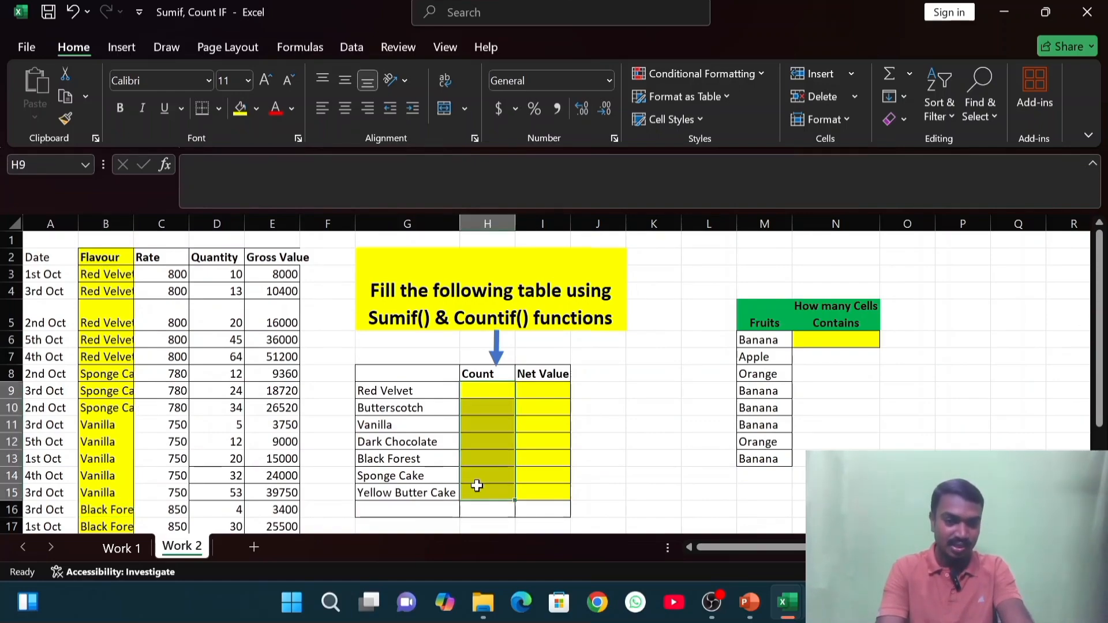
left_click(488, 390)
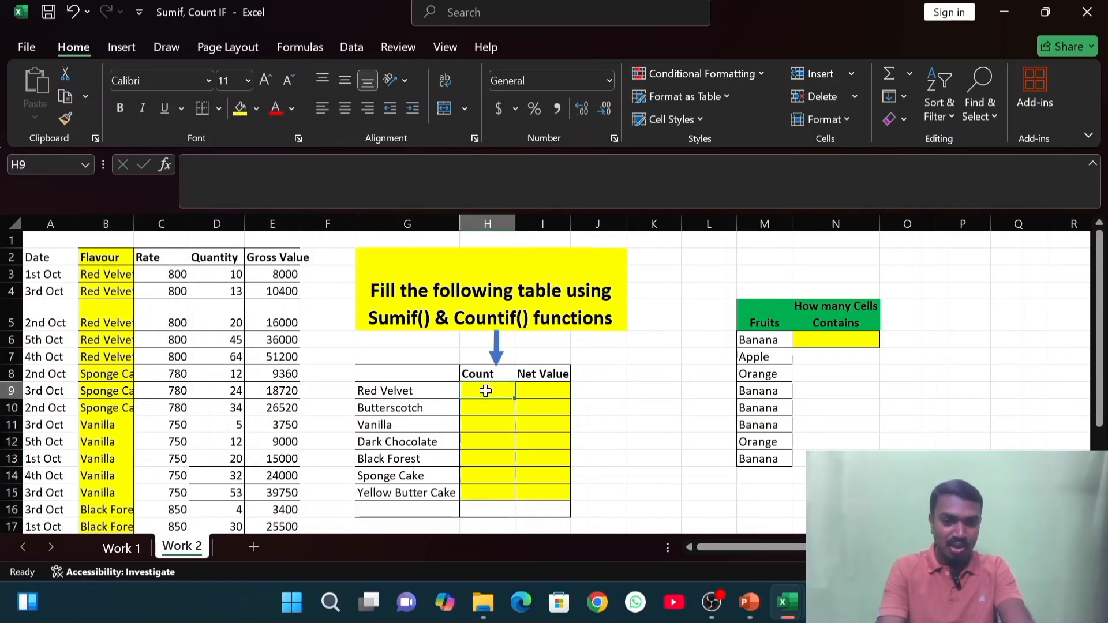
left_click_drag(111, 258, 106, 425)
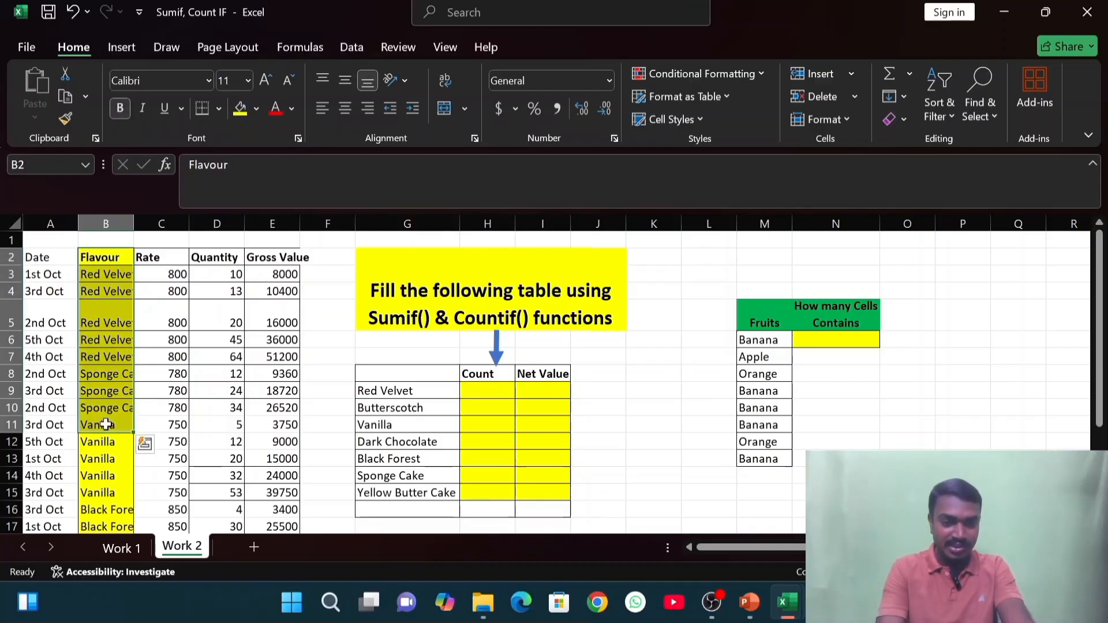
left_click(491, 388)
left_click(507, 413)
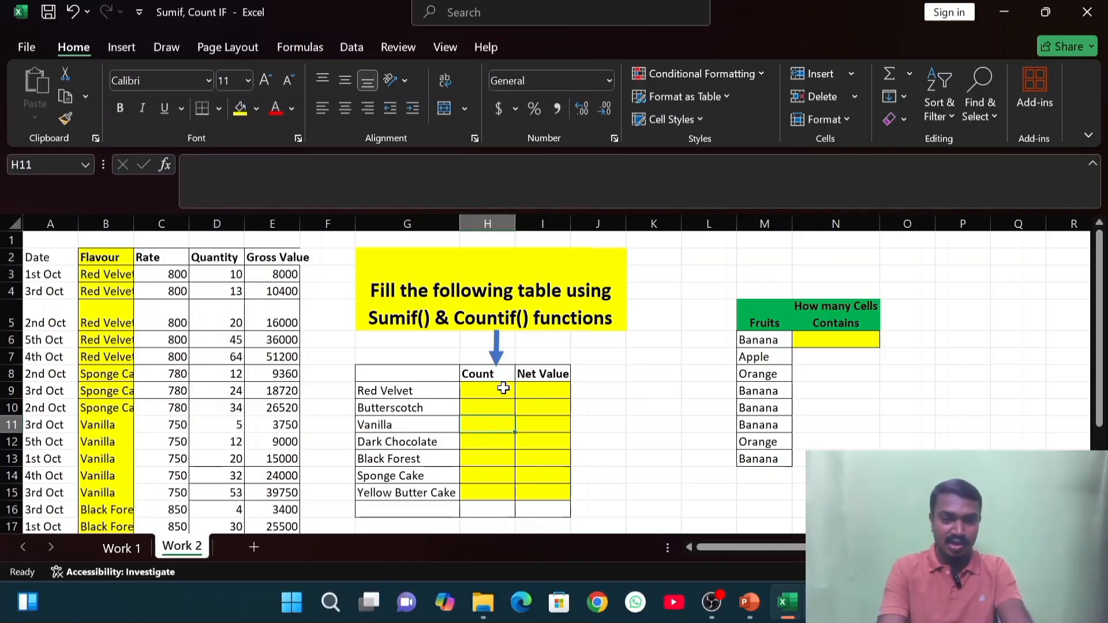
left_click_drag(502, 388, 505, 482)
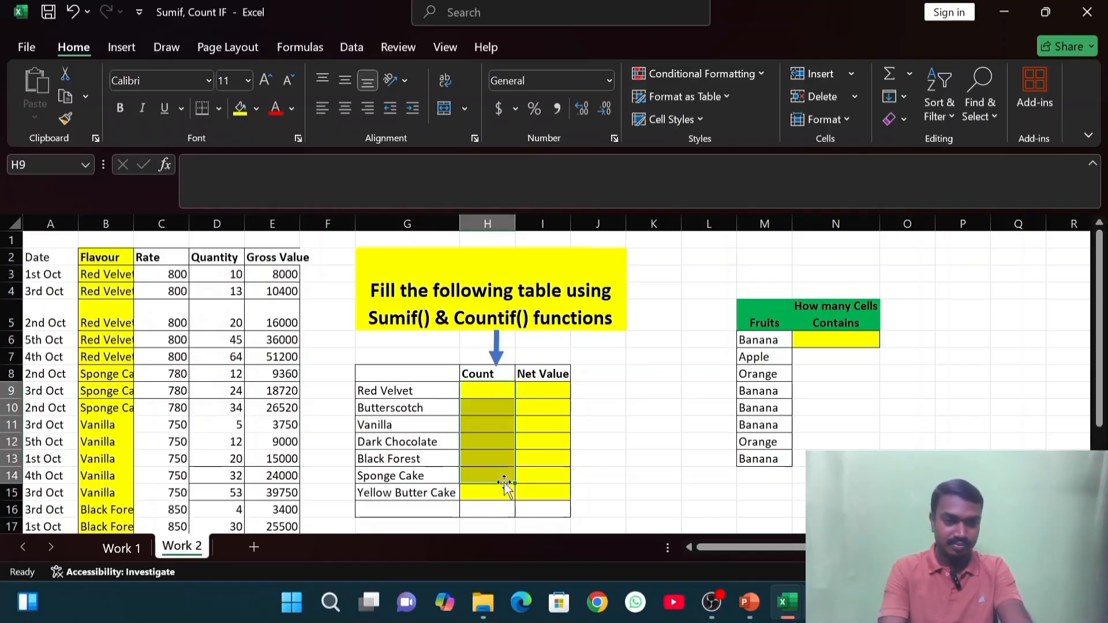
left_click(485, 389)
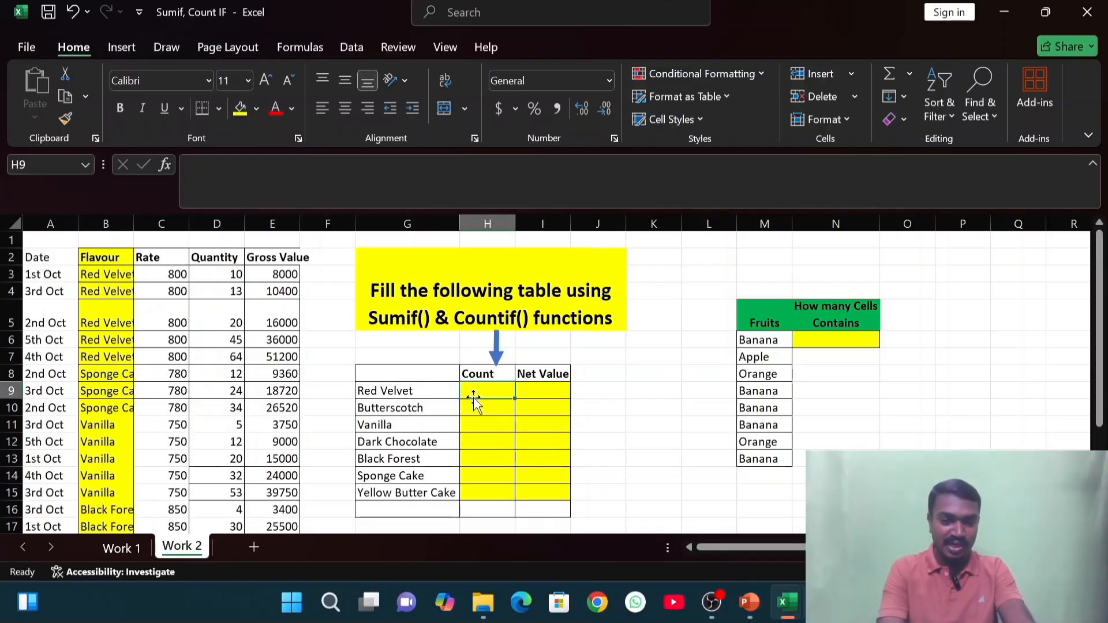
left_click(127, 267)
left_click_drag(127, 267, 95, 497)
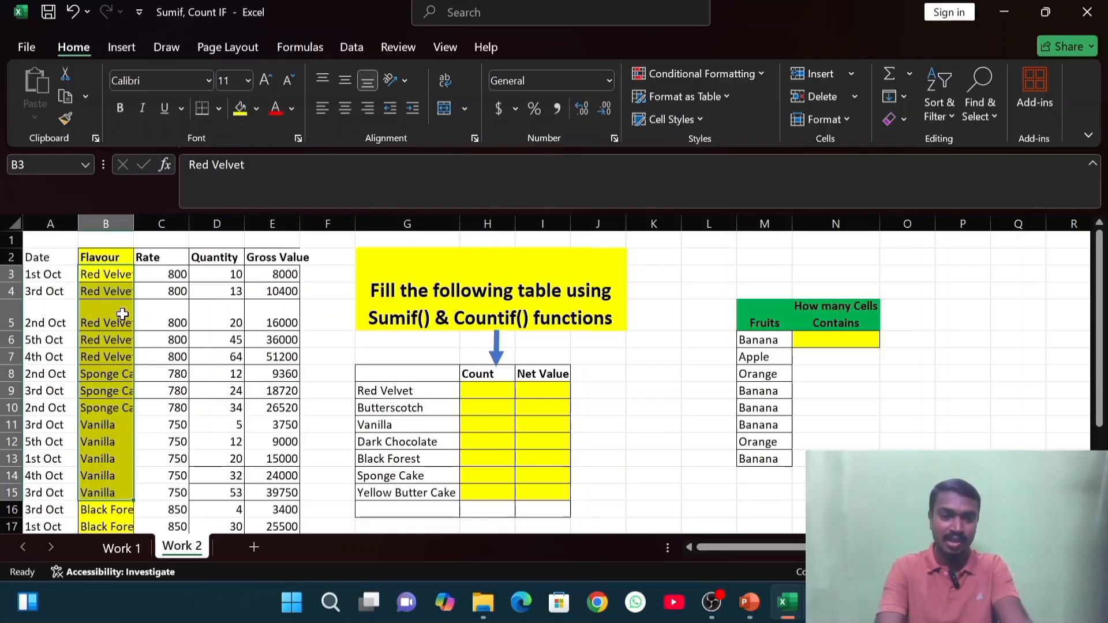
left_click(480, 388)
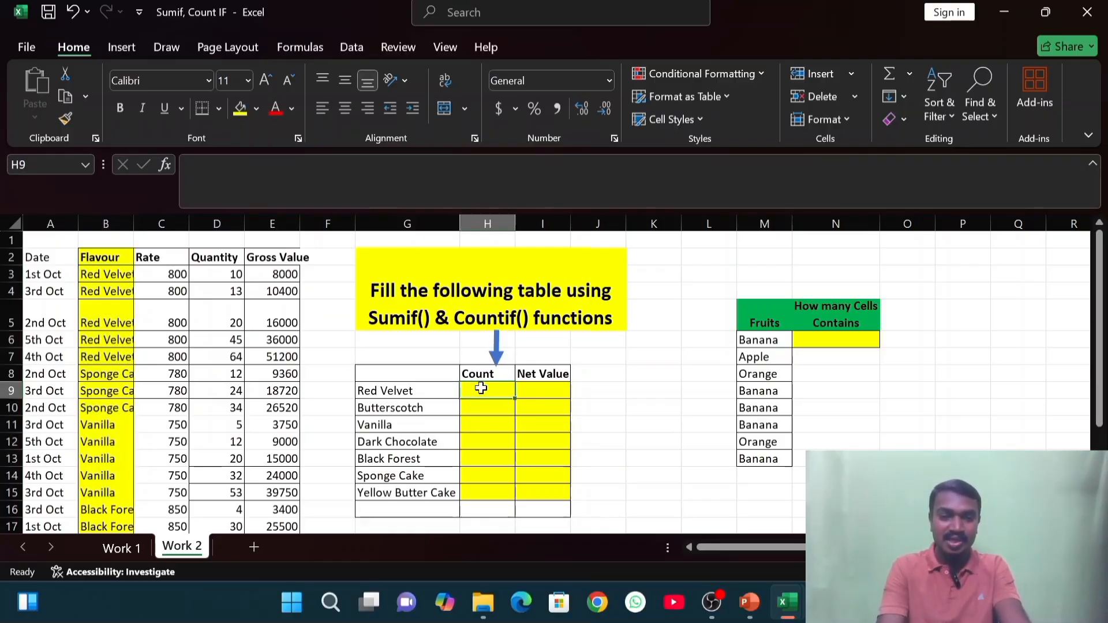
left_click_drag(108, 255, 107, 475)
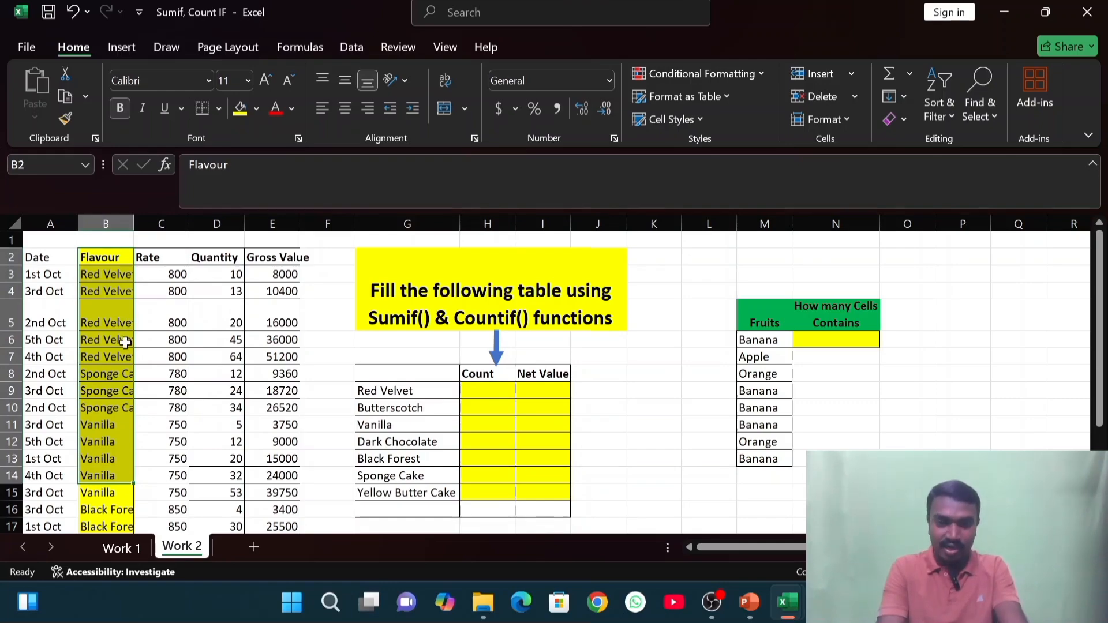
- Enter =COUNTIF(B2:B25,"Red Velvet") in H9 as the Red Velvet count
left_click(497, 394)
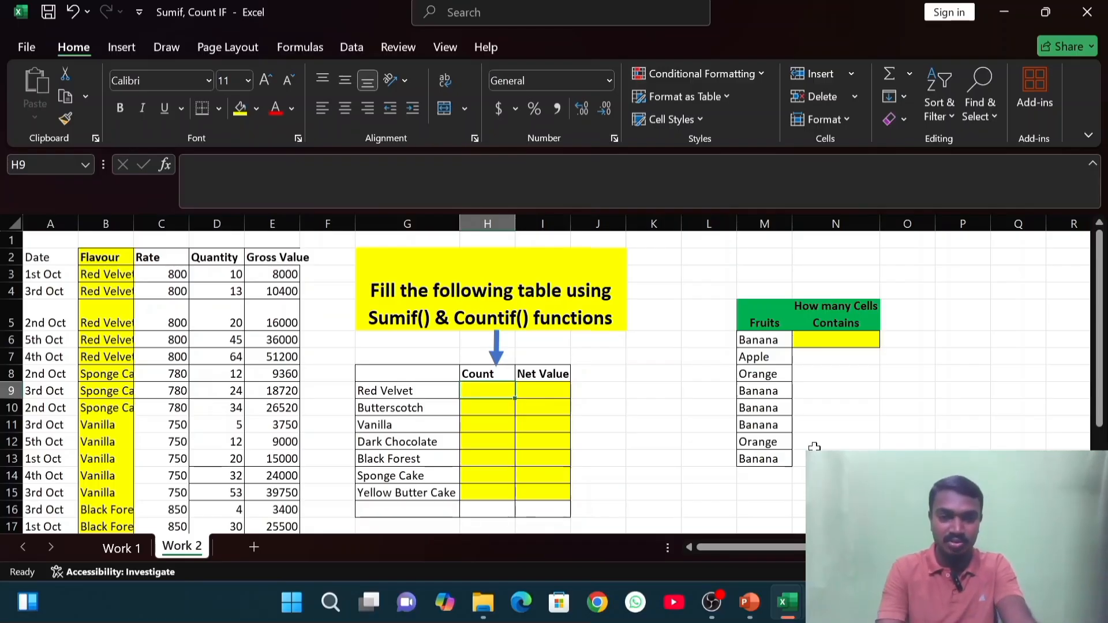
type("=c")
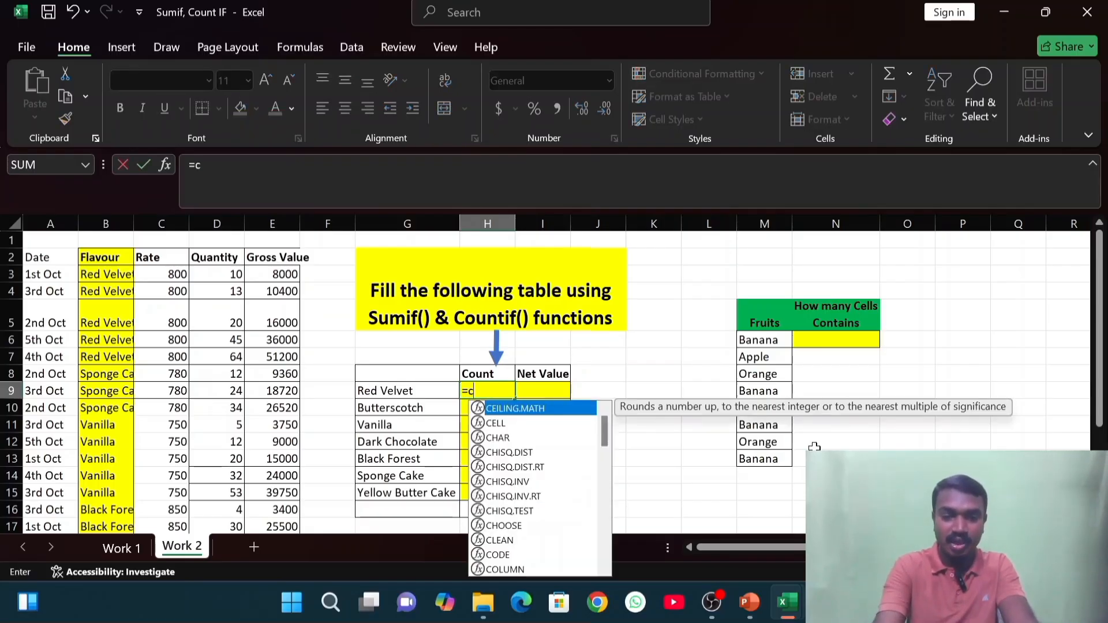
type("ountif")
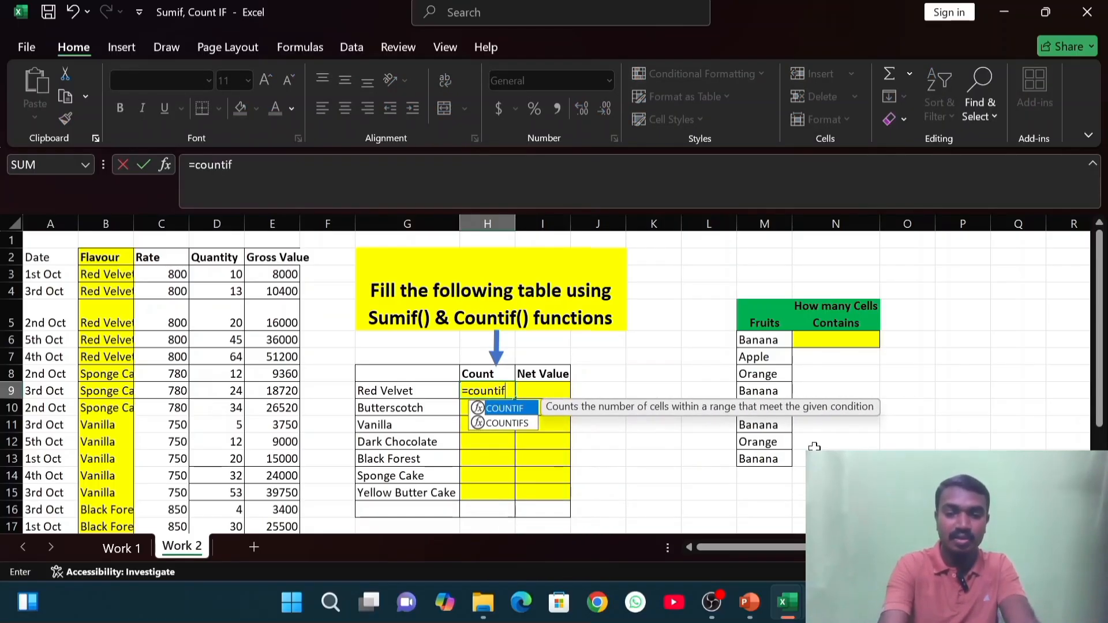
type("(")
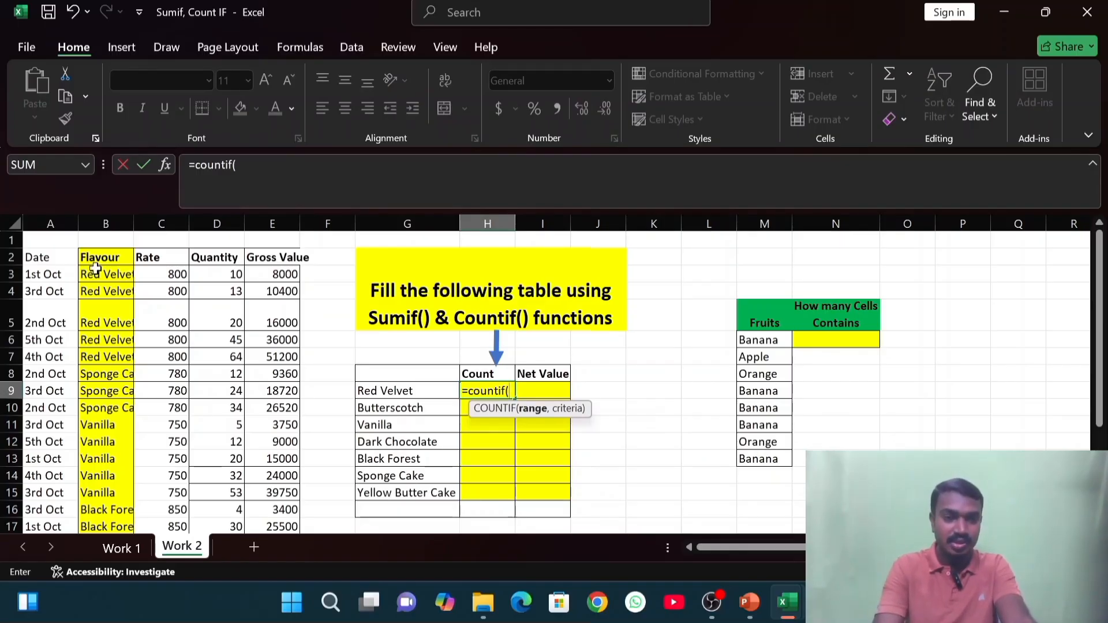
left_click_drag(98, 257, 112, 494)
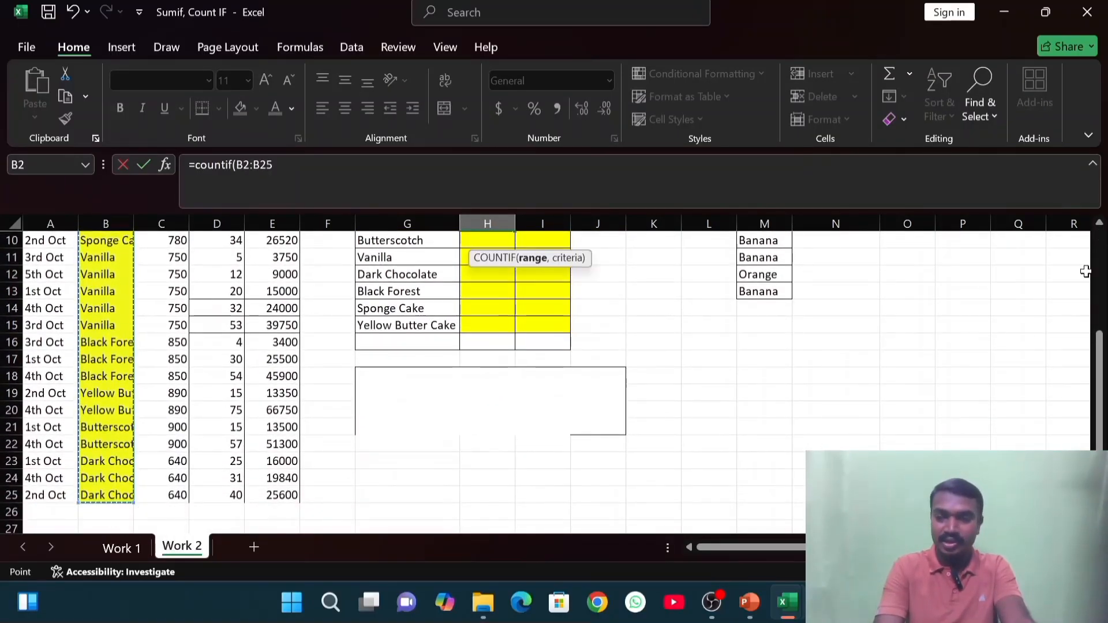
left_click(1103, 271)
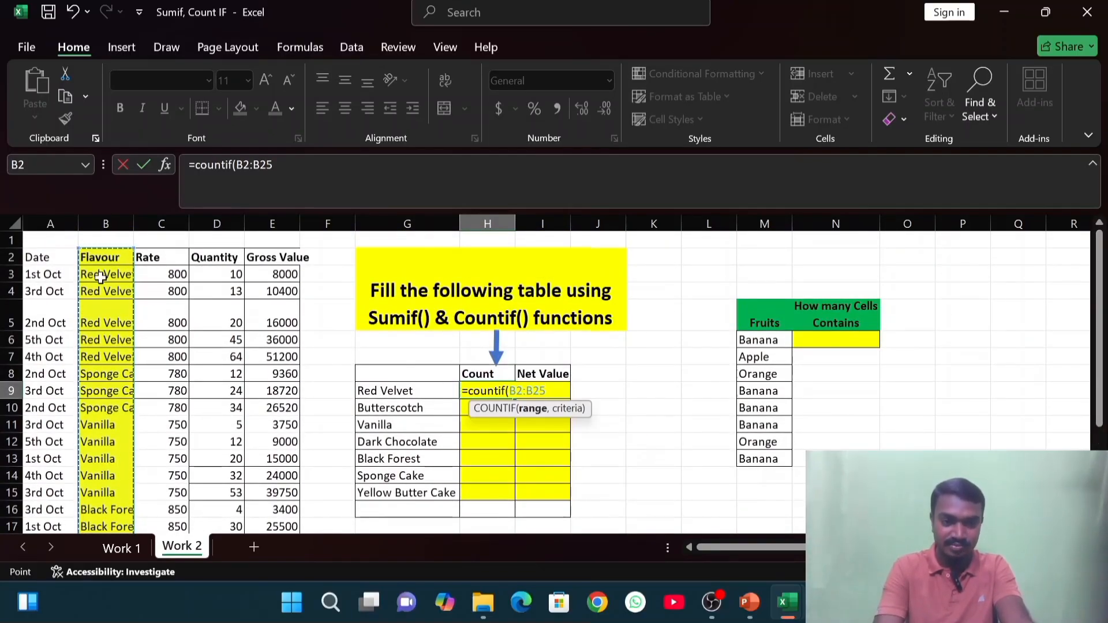
type(",")
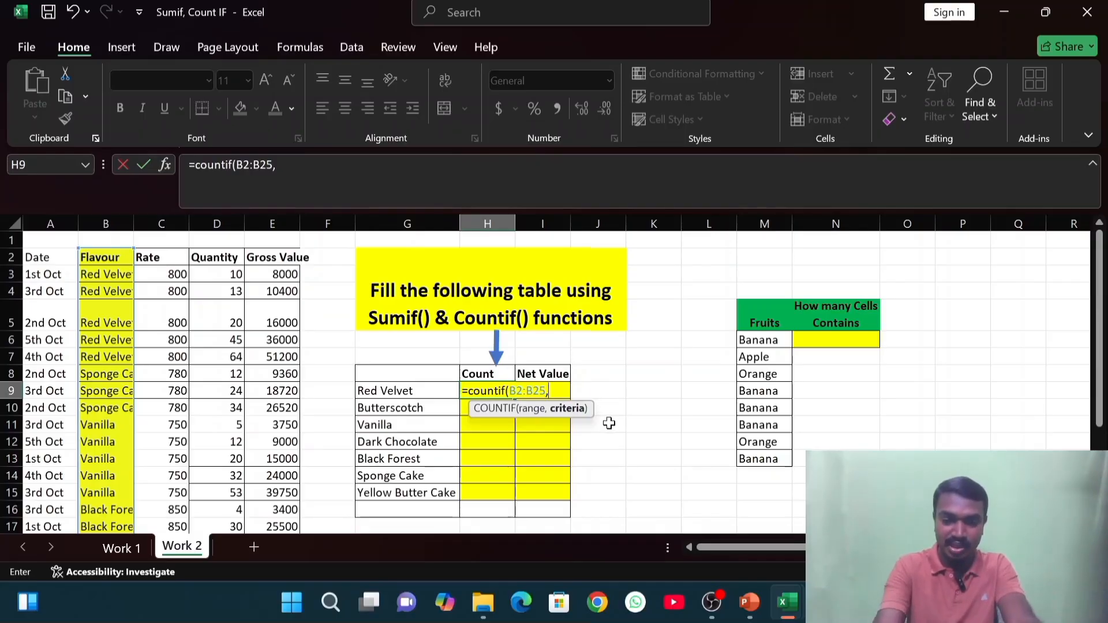
type("\"Red")
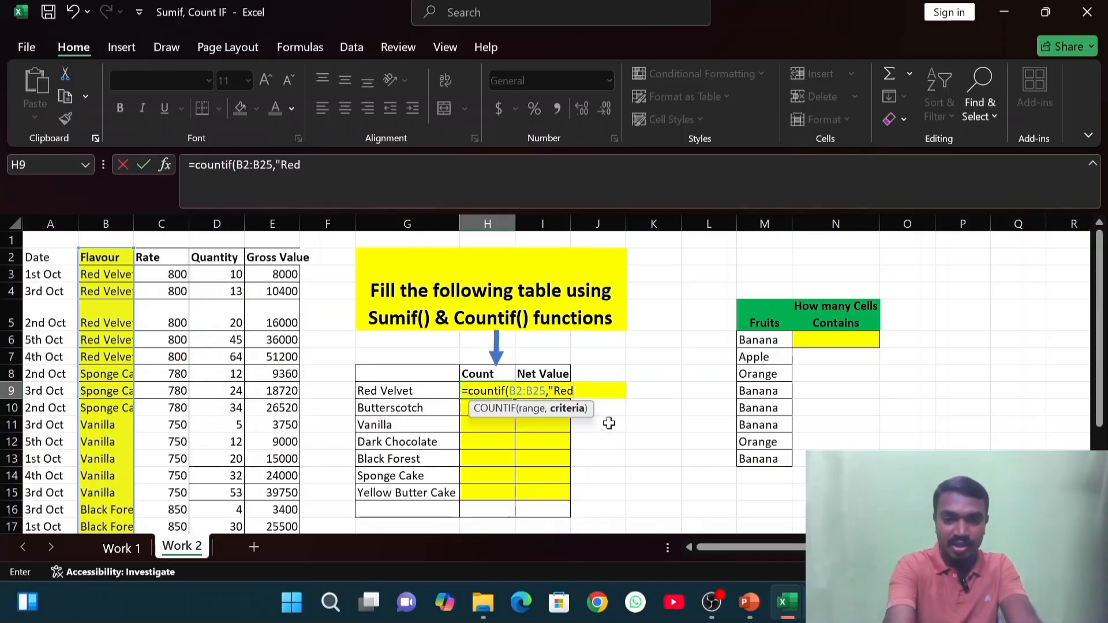
type(" Velv")
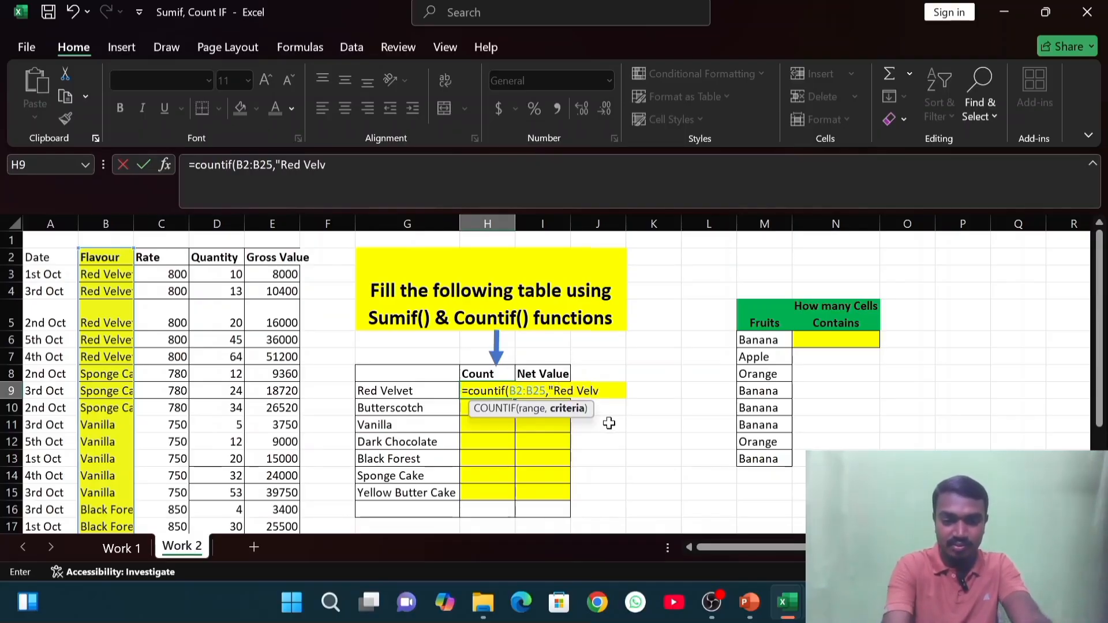
type("et\")")
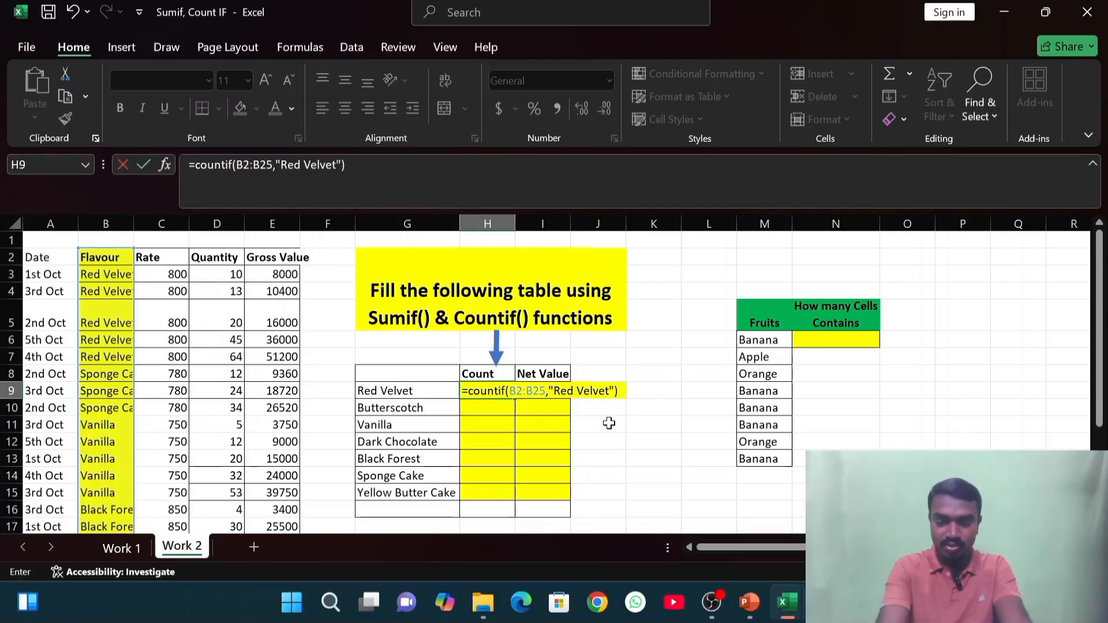
key("Return")
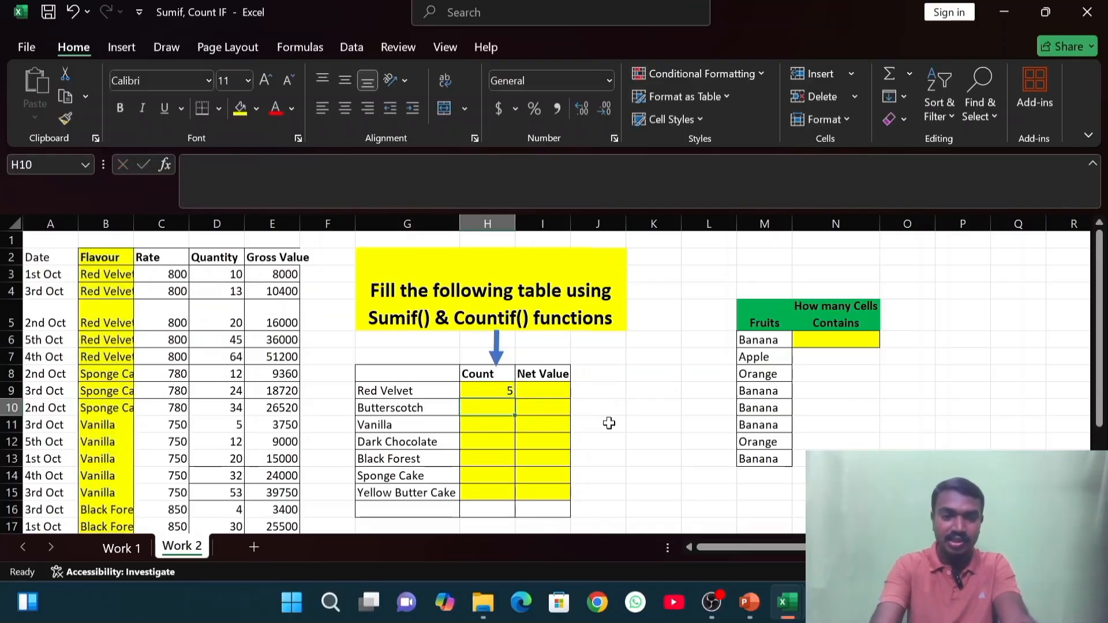
- Bold the Red Velvet entries in B3:B7 and check them one by one against the count in H9
left_click(507, 388)
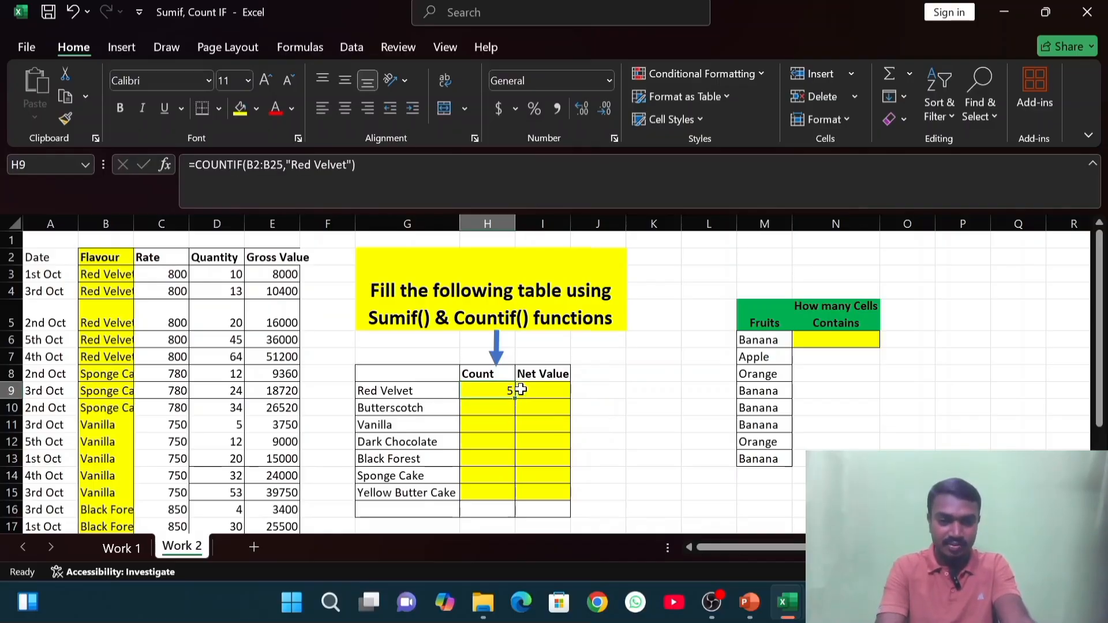
left_click_drag(123, 277, 113, 357)
key("ctrl+b")
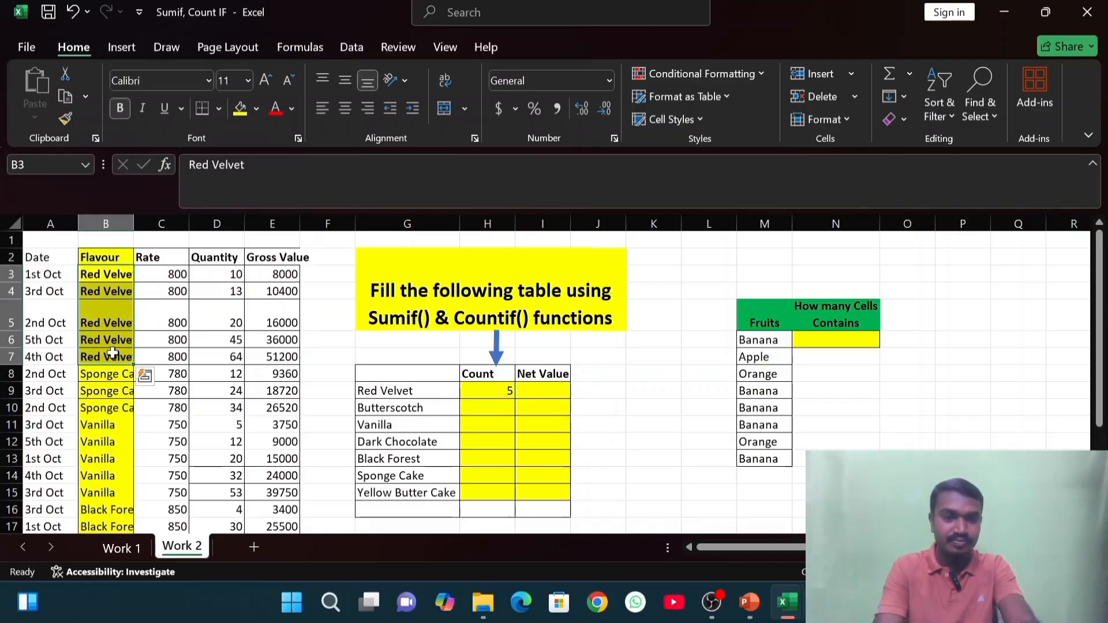
left_click(116, 272)
left_click(112, 289)
left_click(104, 323)
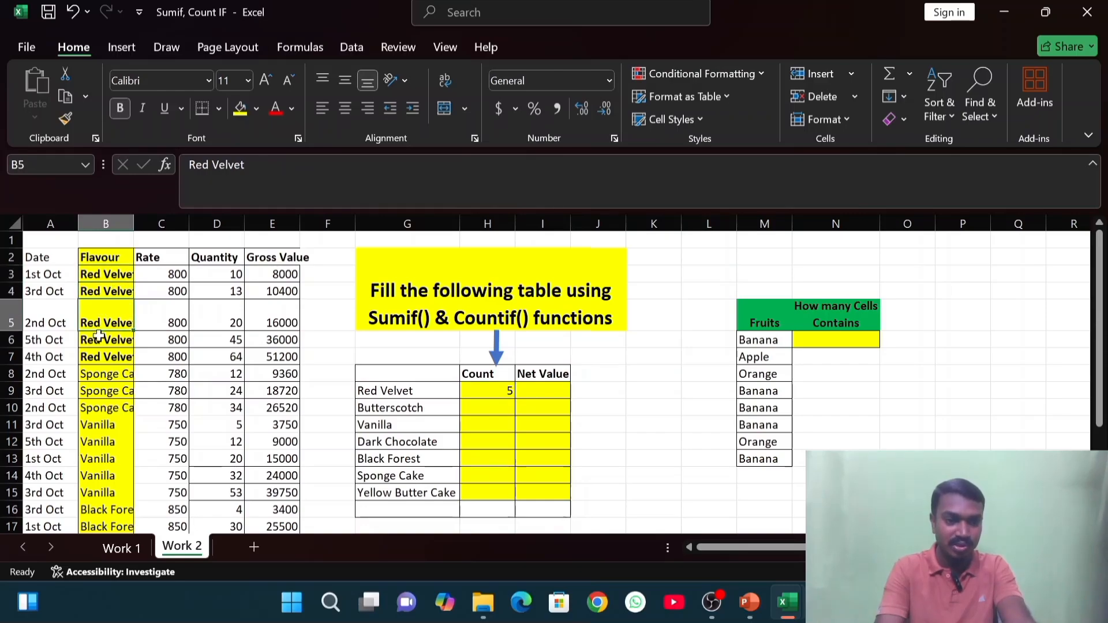
left_click(99, 335)
left_click(103, 354)
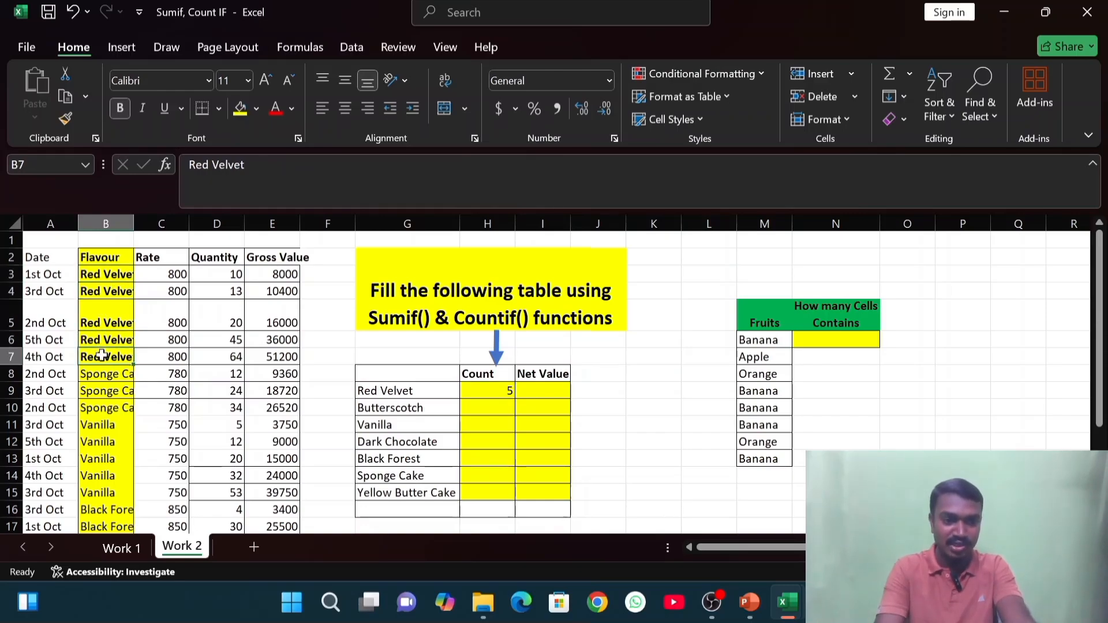
- Copy the COUNTIF formula from H9 down to H15 and check the copies in H11:H13
left_click(500, 390)
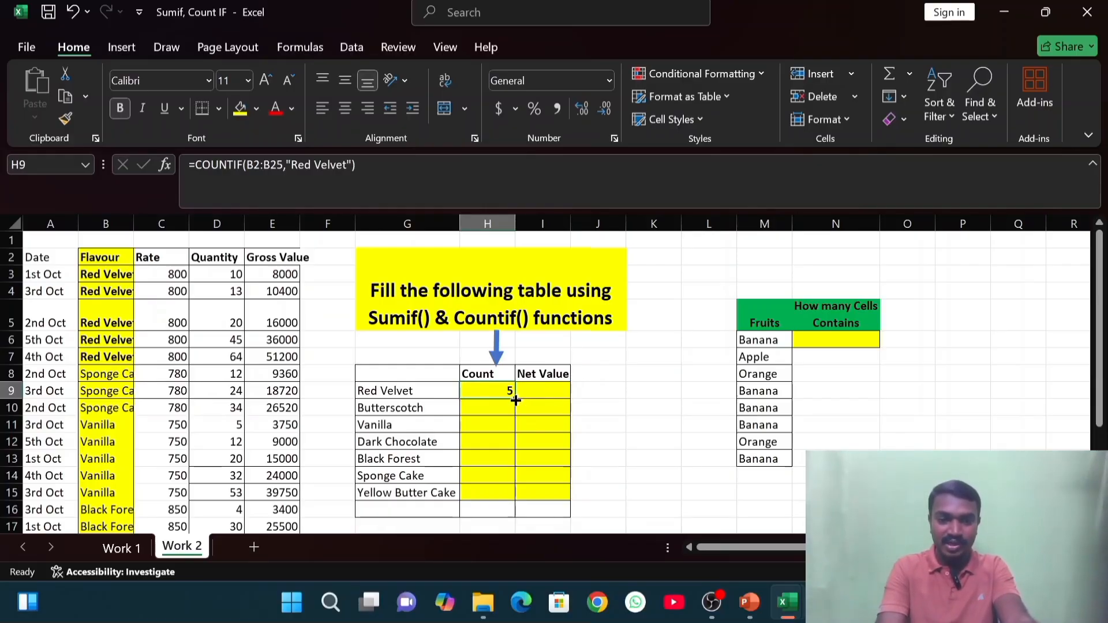
left_click_drag(515, 400, 508, 497)
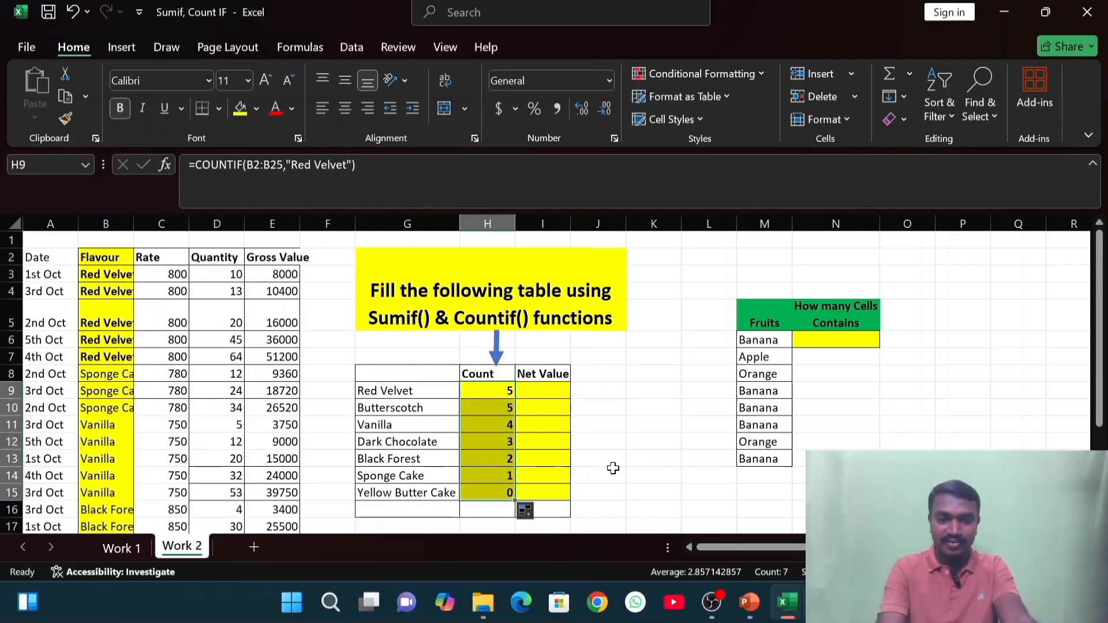
left_click(497, 424)
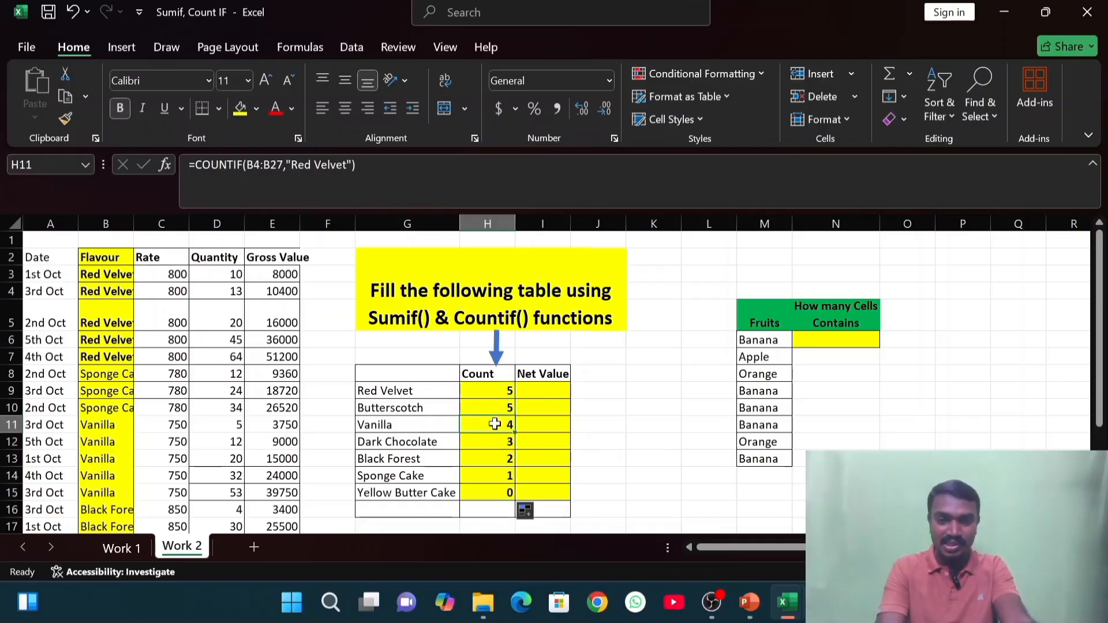
left_click(495, 442)
left_click(492, 459)
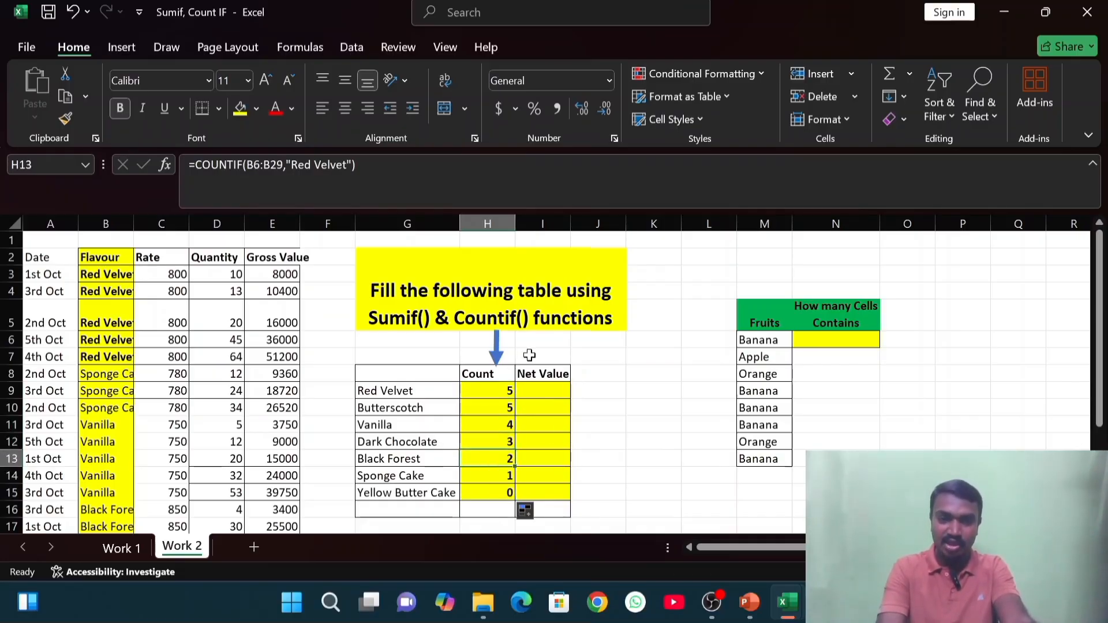
- Compare the COUNTIF ranges in H9 through H12 to see how the references shift from row to row
left_click(500, 407)
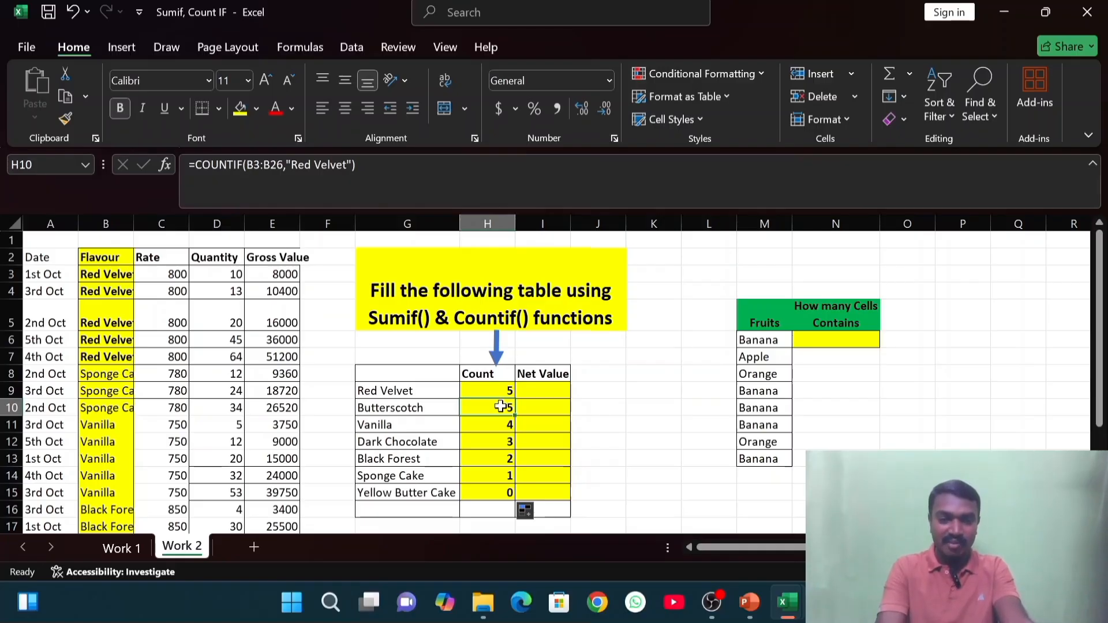
double_click(501, 407)
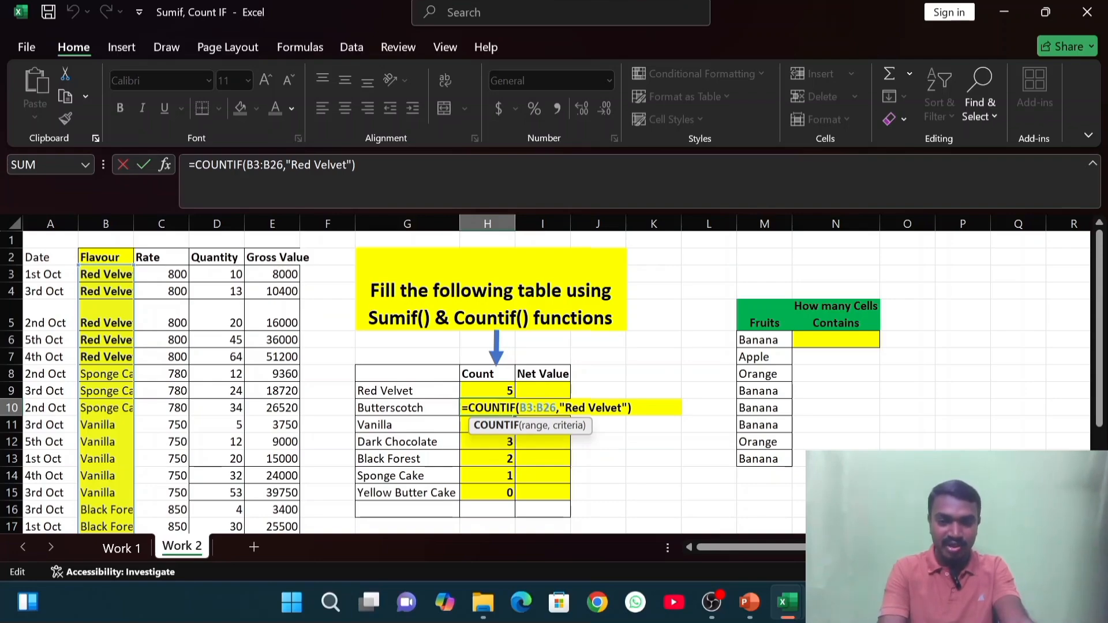
key("Return")
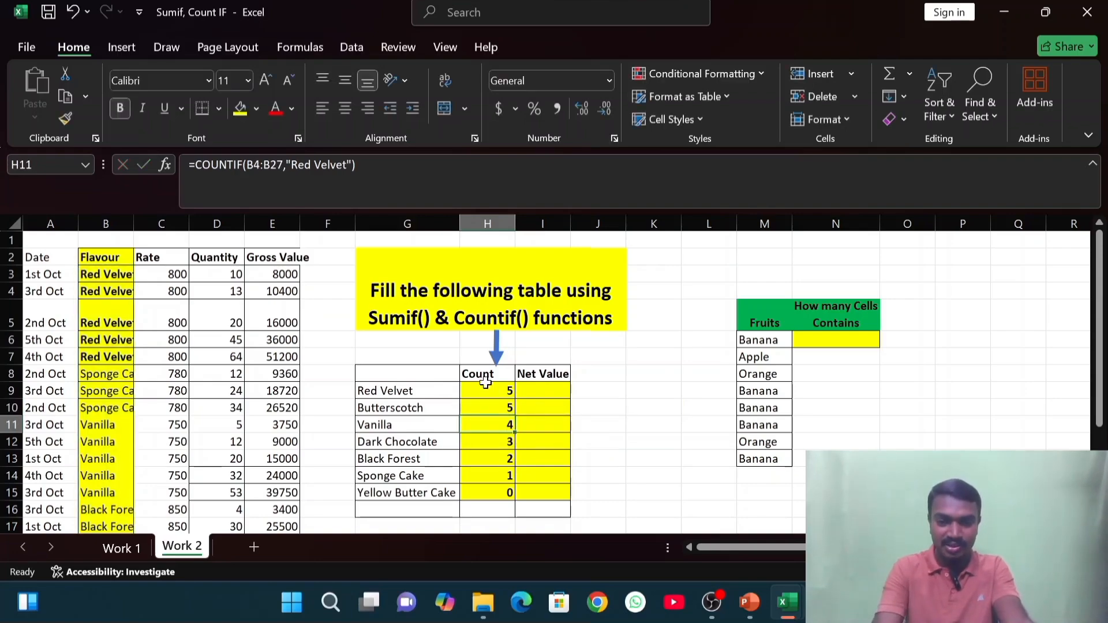
left_click(488, 377)
double_click(488, 391)
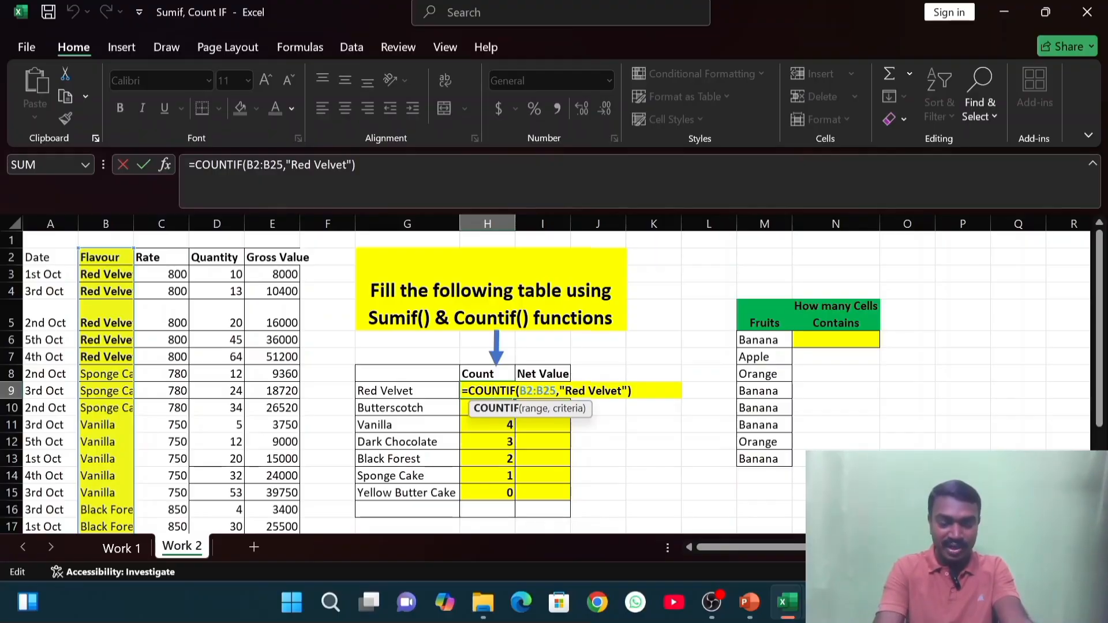
key("Return")
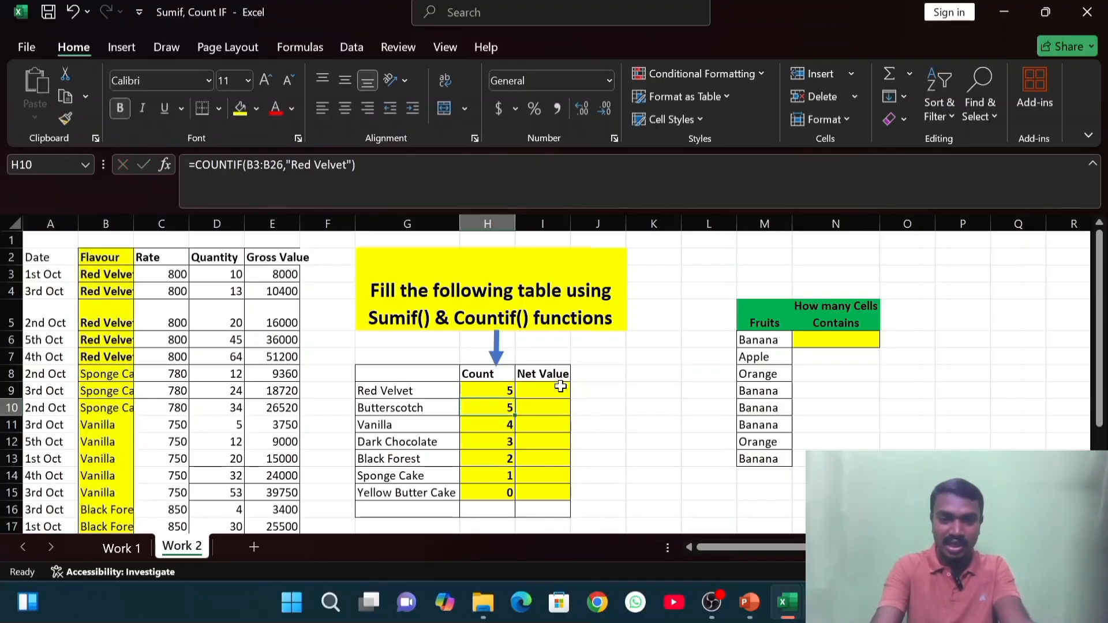
double_click(508, 407)
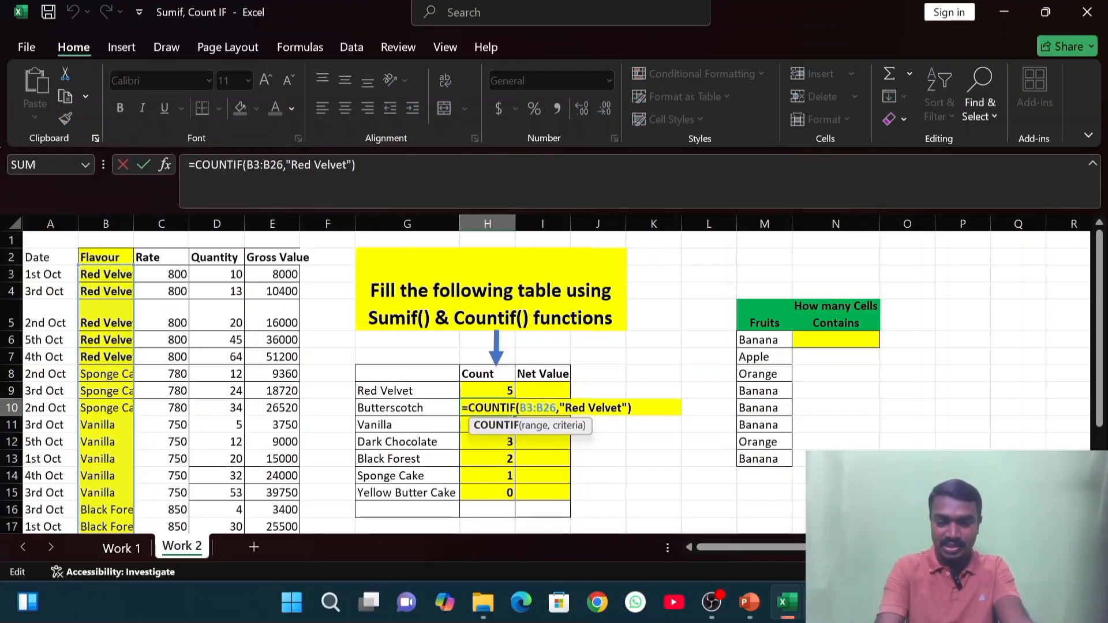
key("Return")
double_click(499, 426)
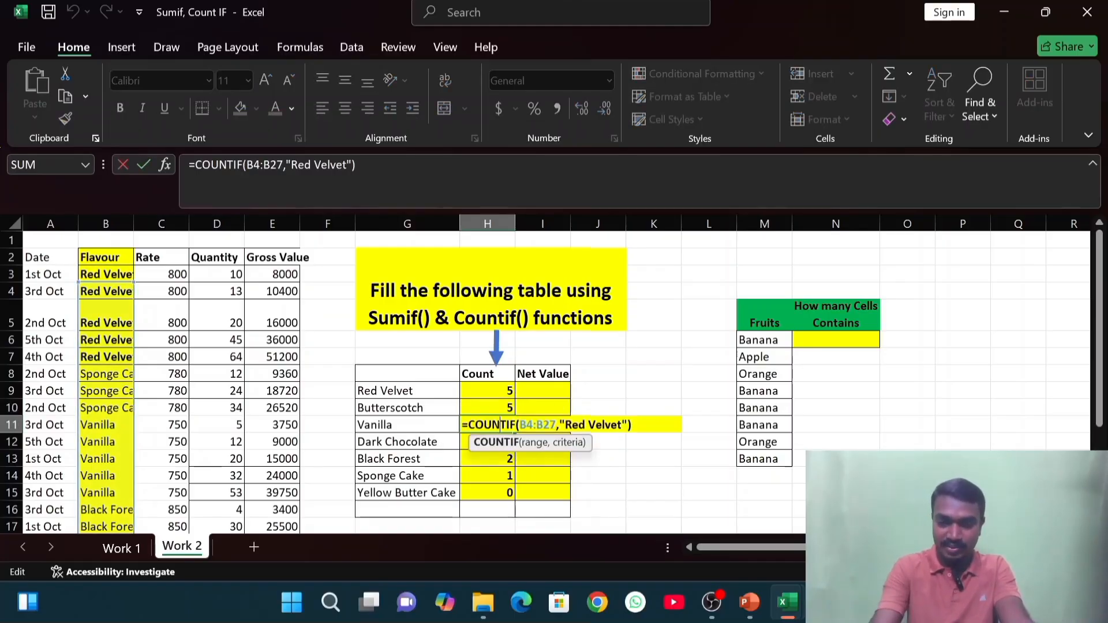
key("Return")
double_click(511, 442)
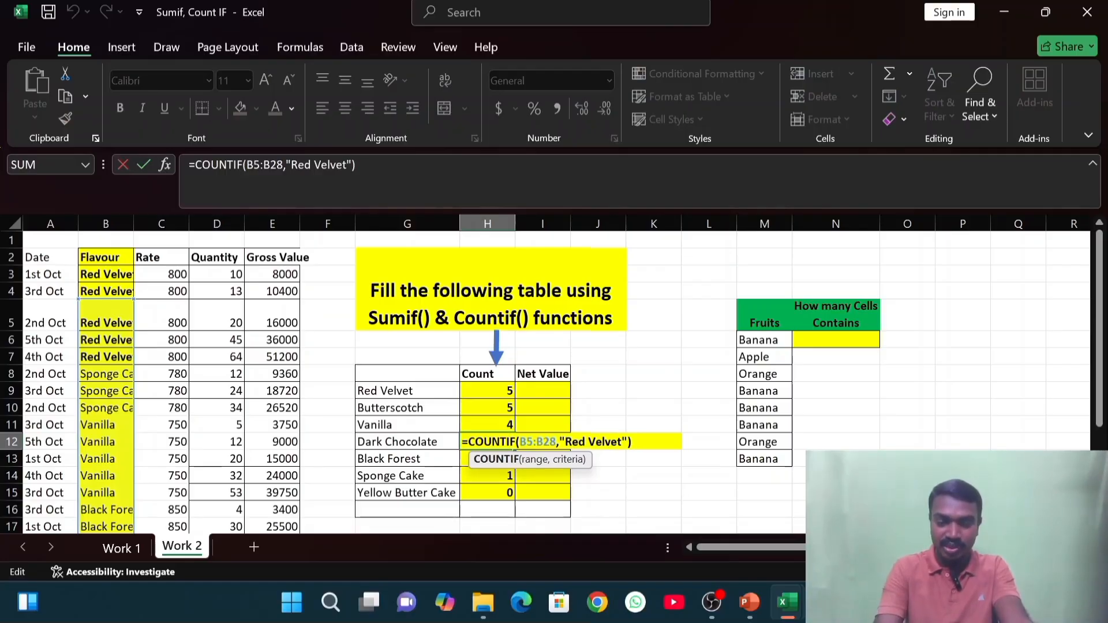
key("Return")
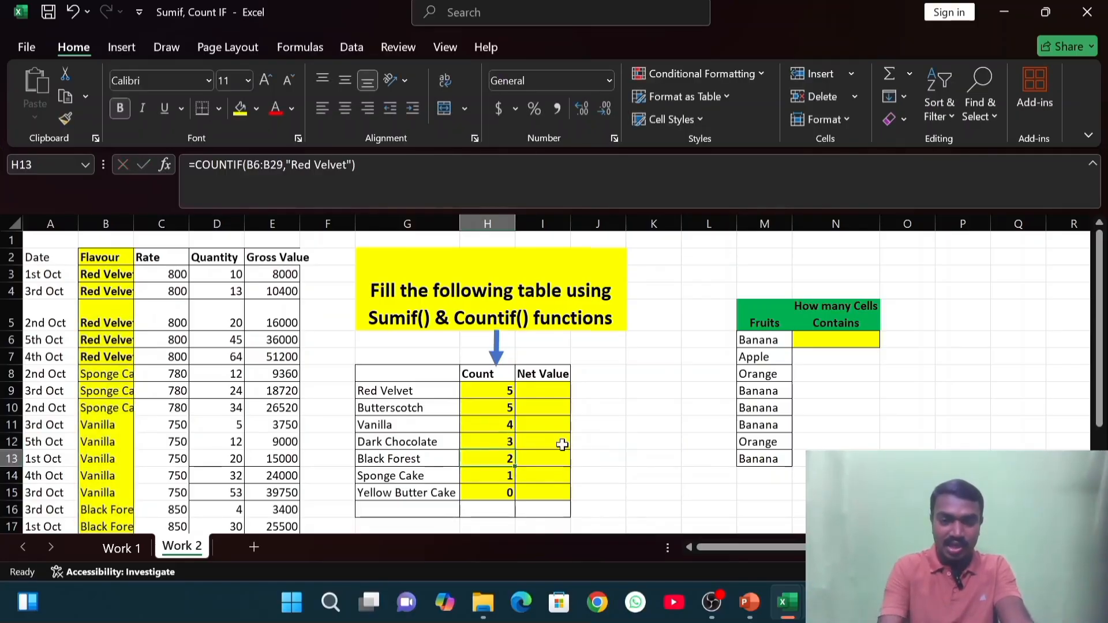
- Lock the row references in H9's formula so it reads =COUNTIF(B$2:B$25,"Red Velvet")
double_click(509, 390)
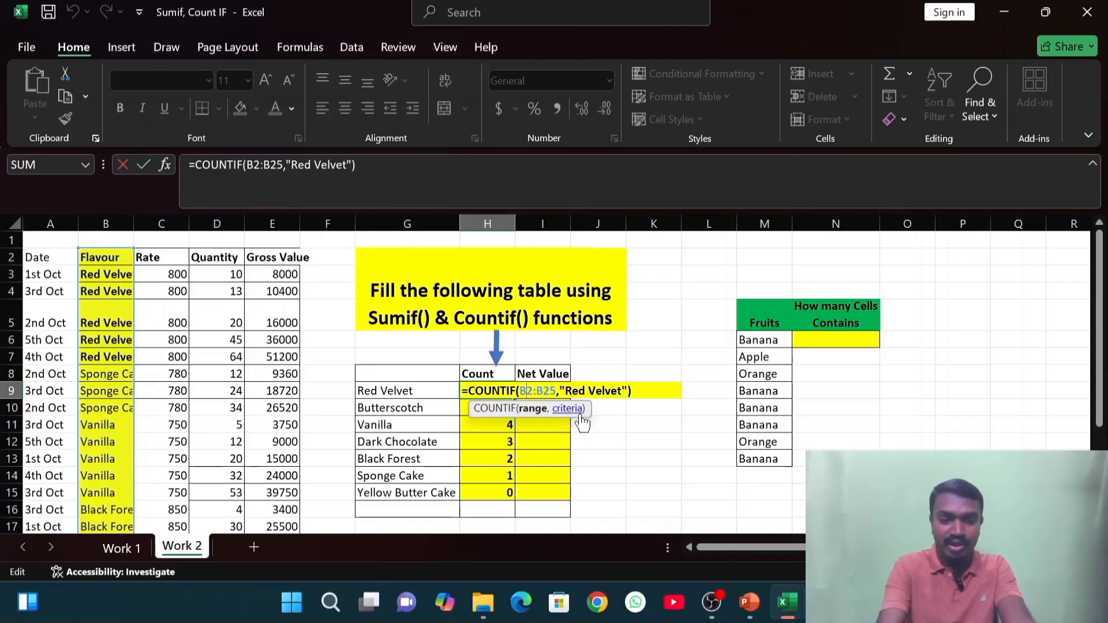
type("%")
key("BackSpace")
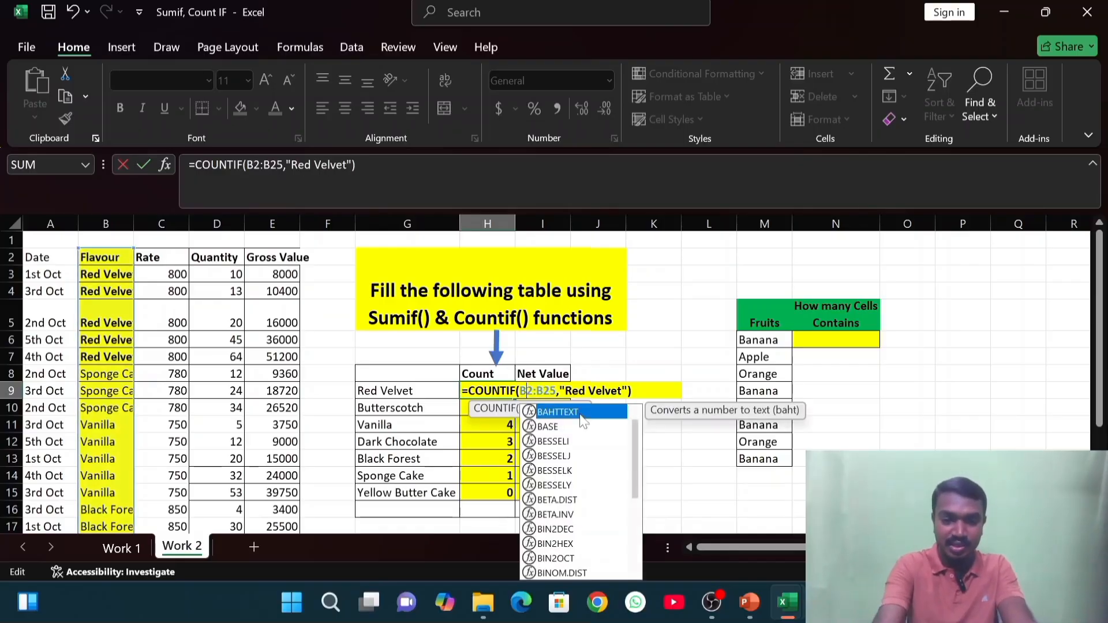
type("$")
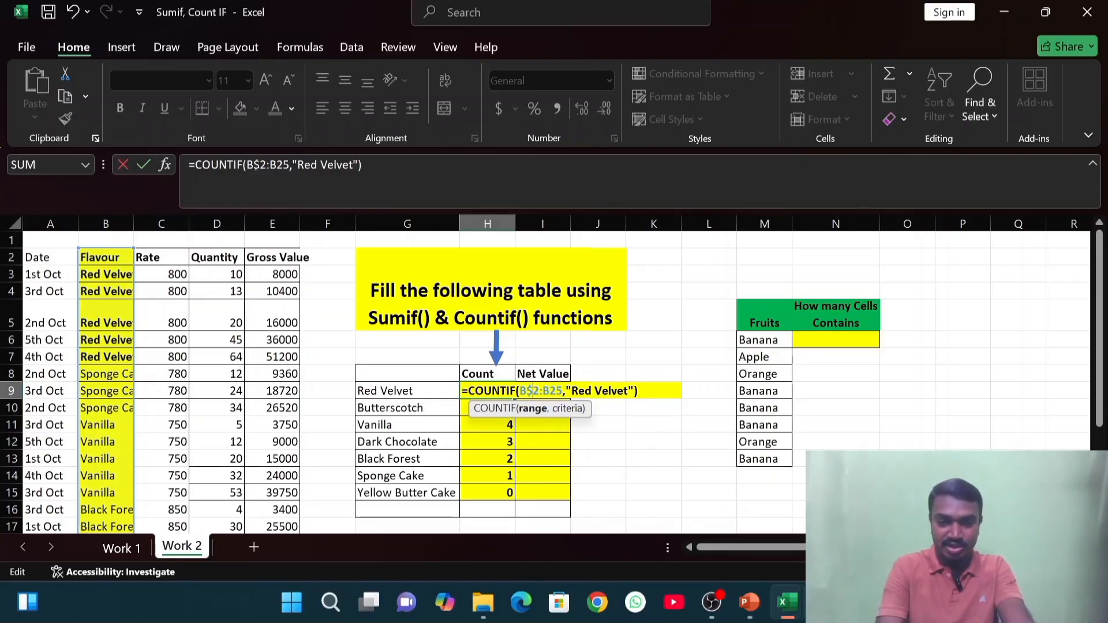
key("Right")
key("Right")
key("Right")
type("$")
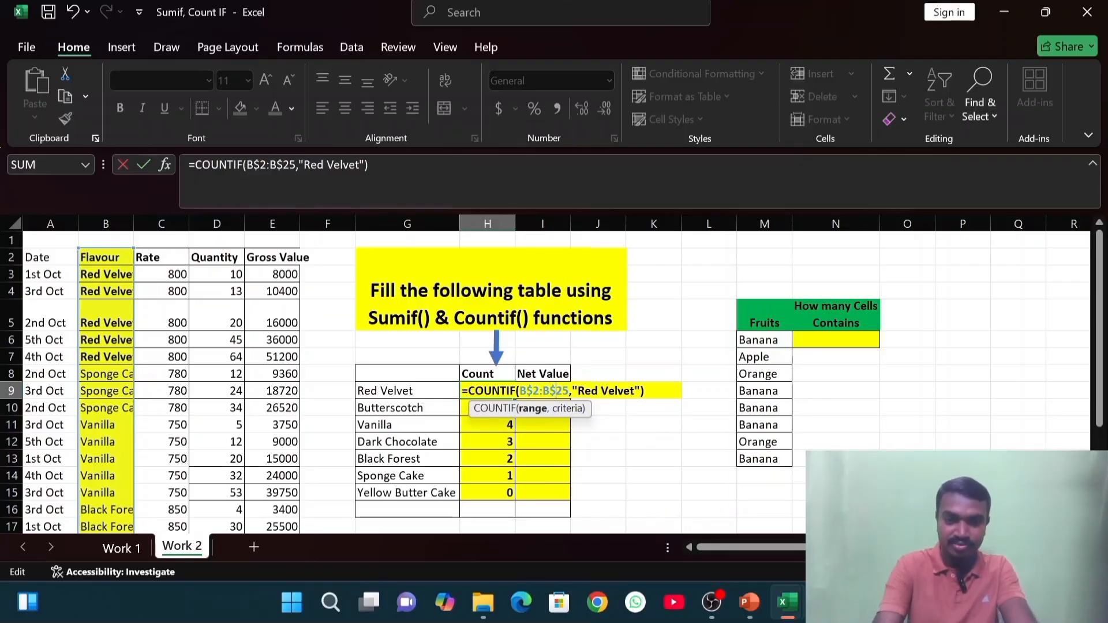
key("Return")
- Copy the row-locked COUNTIF formula from H9 down to H15 and check the copy in H10
left_click(502, 394)
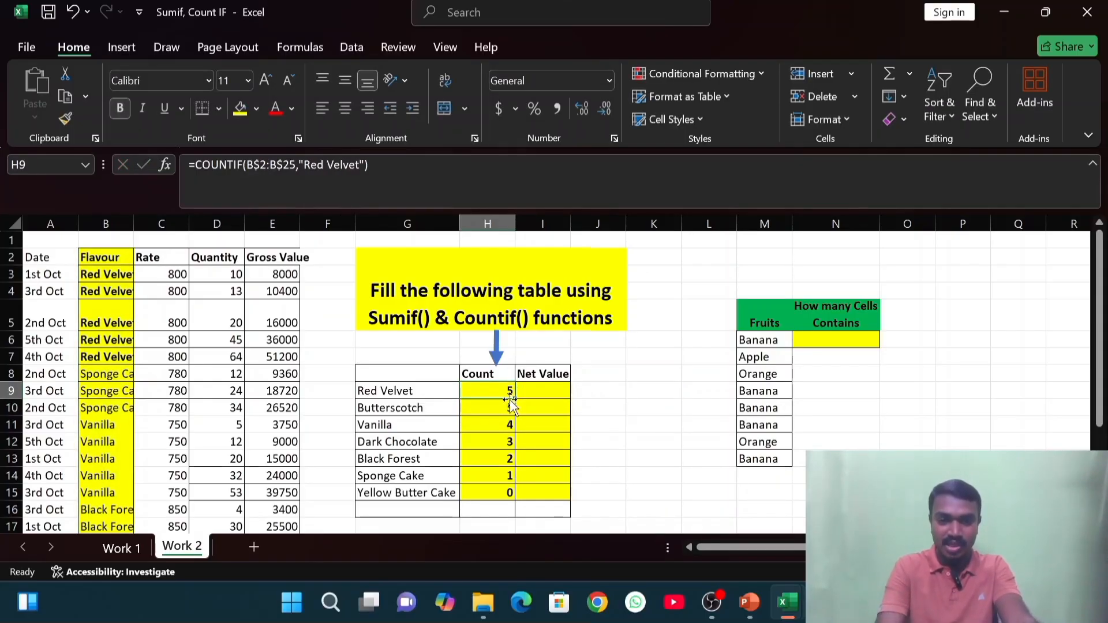
left_click_drag(517, 403, 517, 498)
left_click(595, 454)
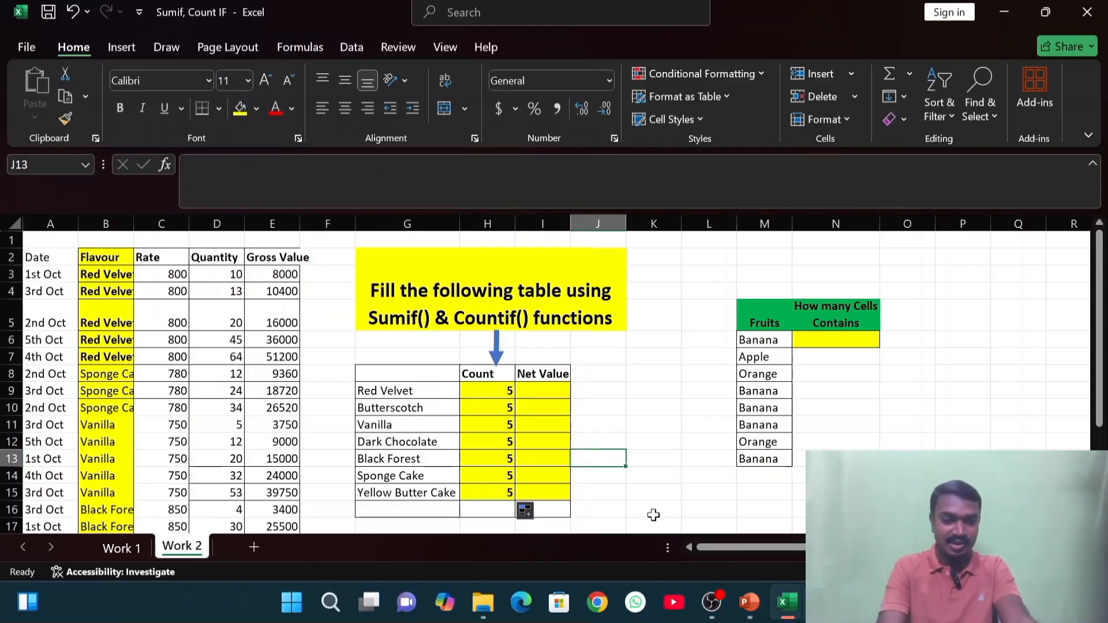
left_click(504, 408)
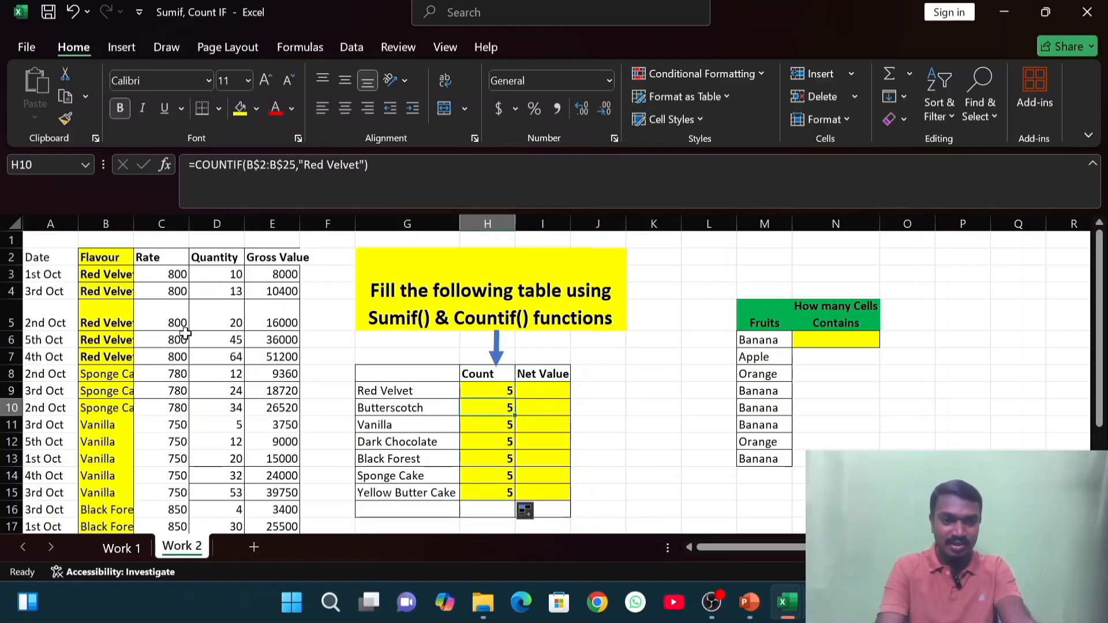
- Check the flavour range B2:B25 and its Butterscotch entries in B21 and B22 against the flavour table's counts
left_click_drag(107, 261, 131, 216)
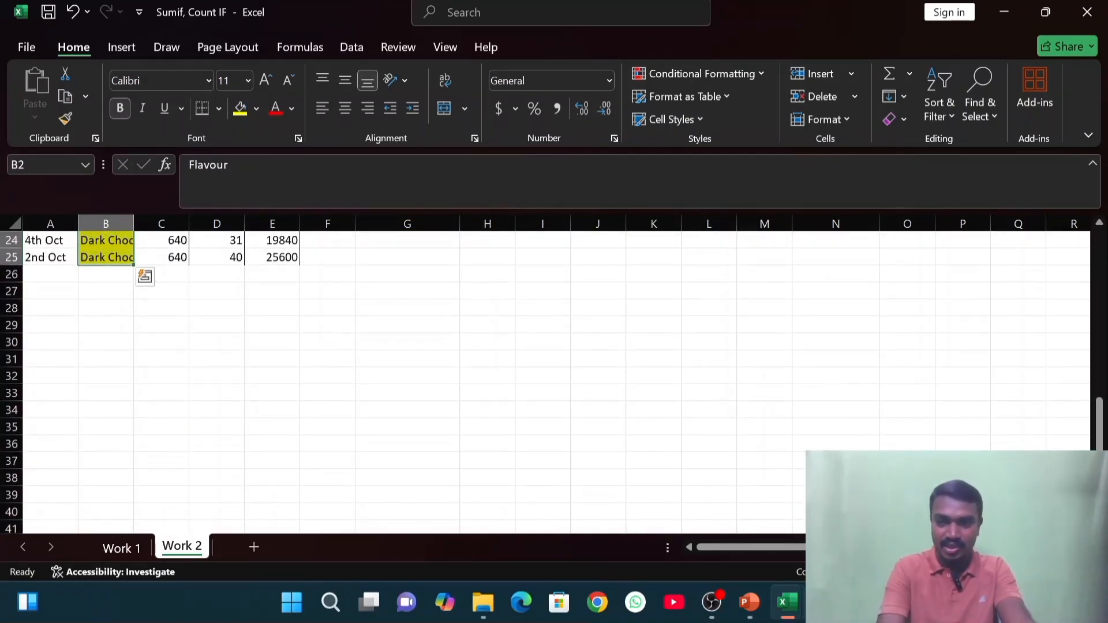
scroll(1098, 421, "up", 4)
scroll(1098, 421, "up", 1)
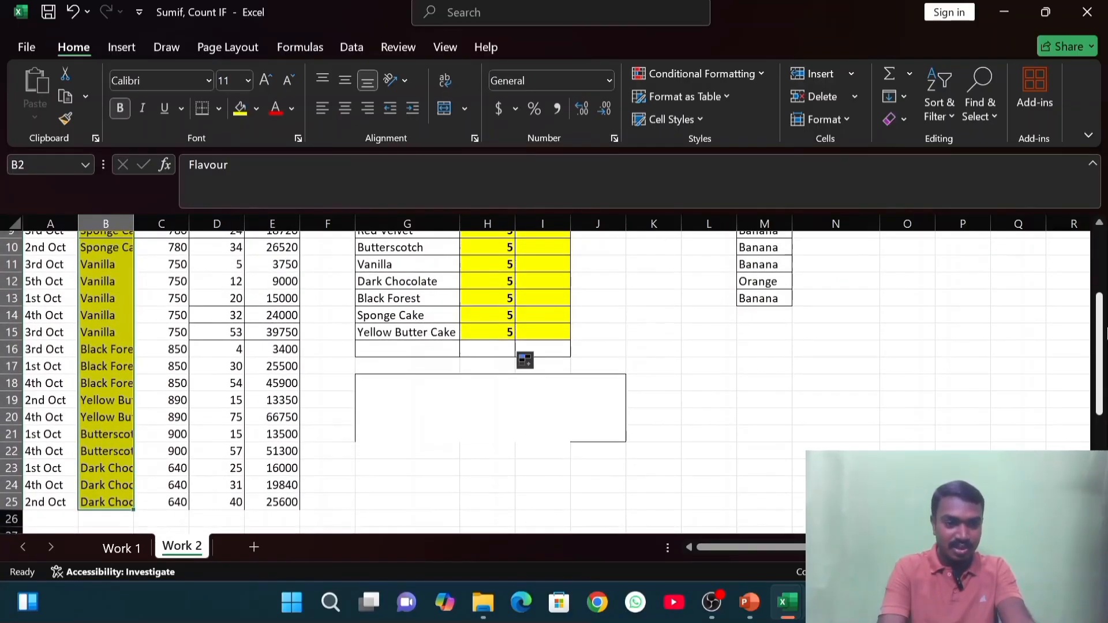
left_click(114, 438)
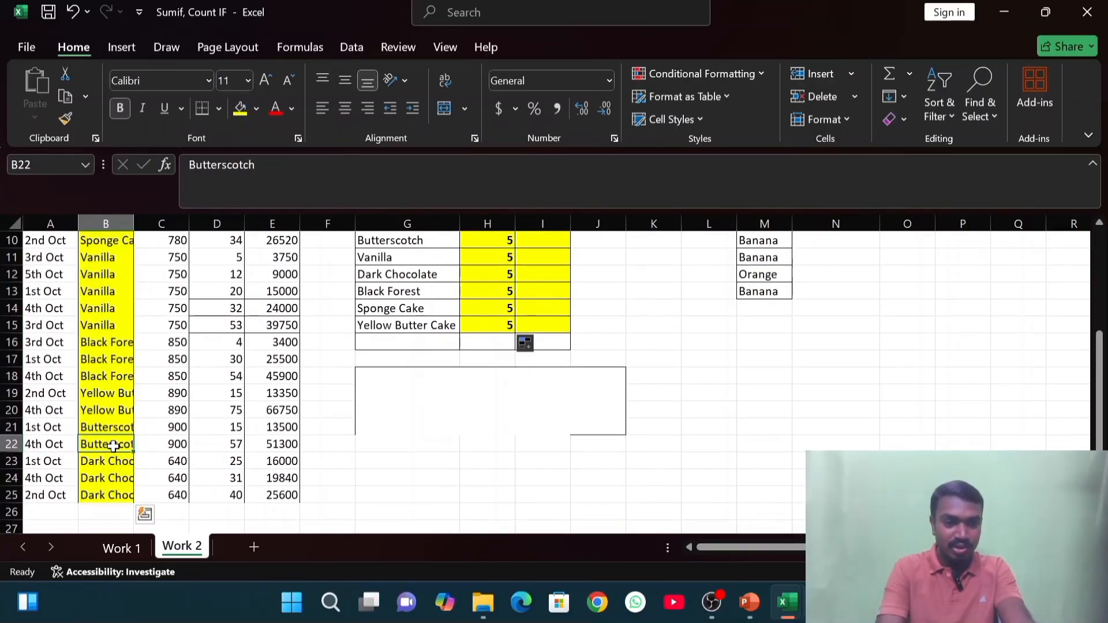
left_click(111, 426)
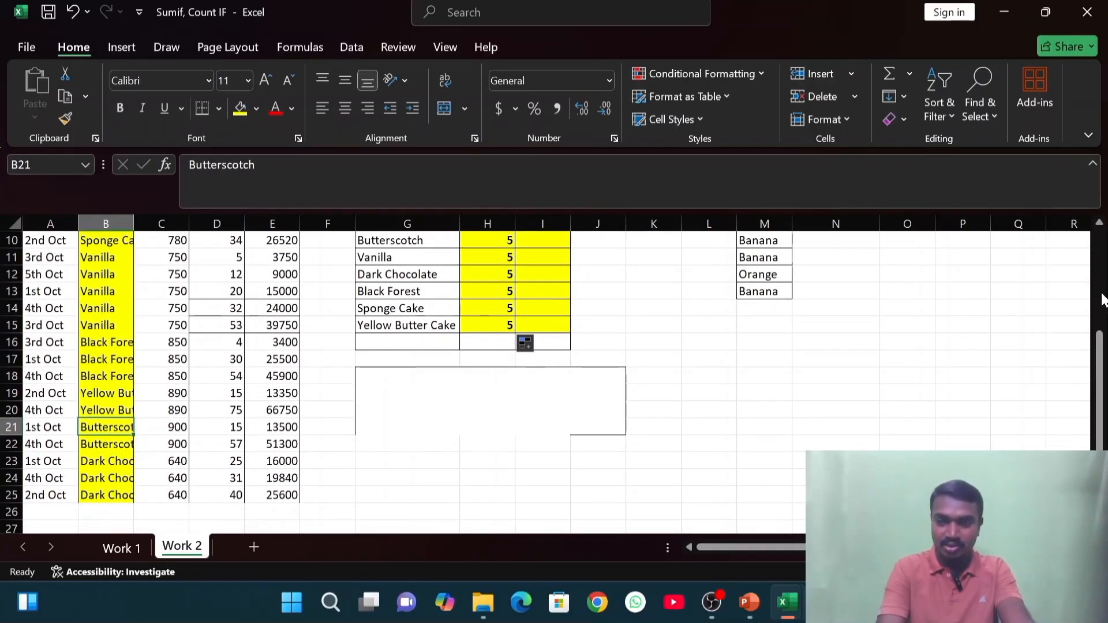
scroll(1103, 300, "up", 3)
- Try to change the criterion in H10's COUNTIF formula to Butterscotch by rewriting part of the quoted text, and undo the entry
left_click(508, 409)
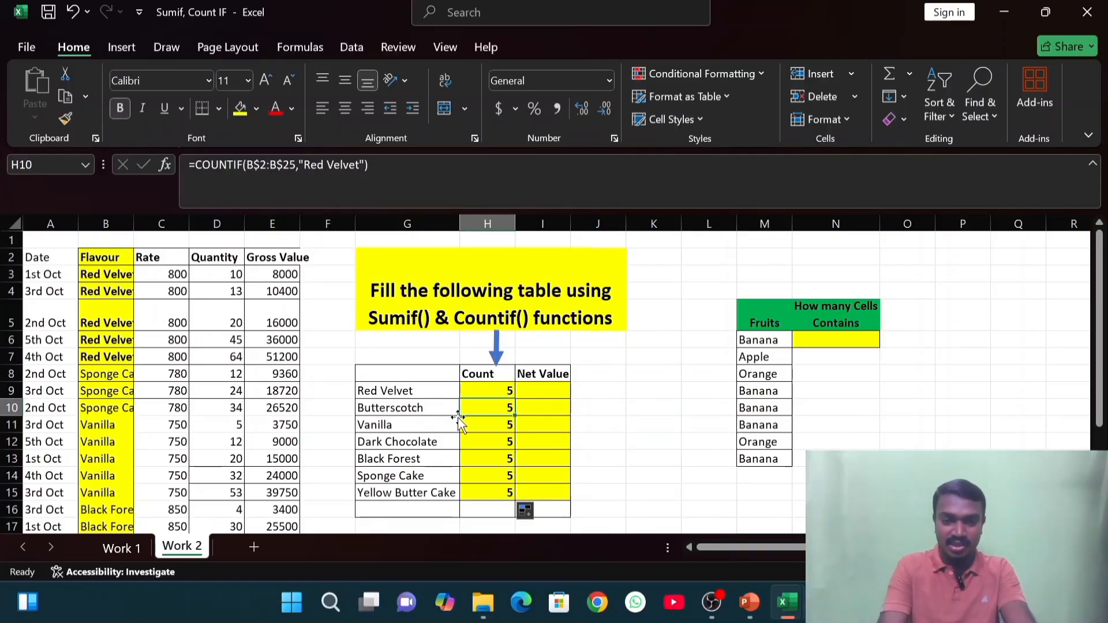
double_click(506, 410)
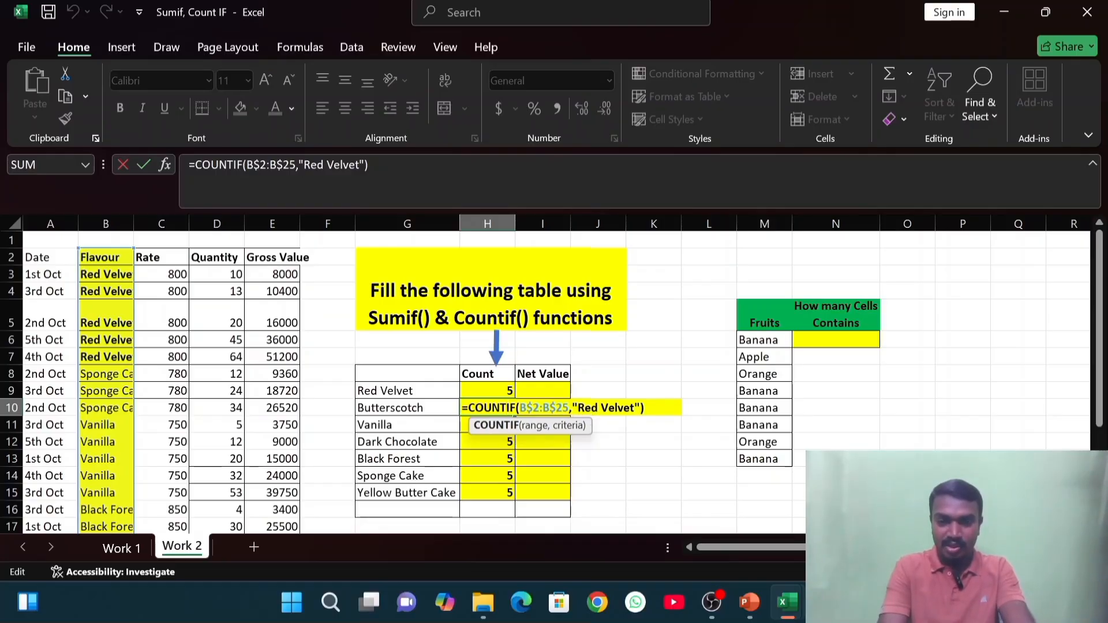
left_click(634, 408)
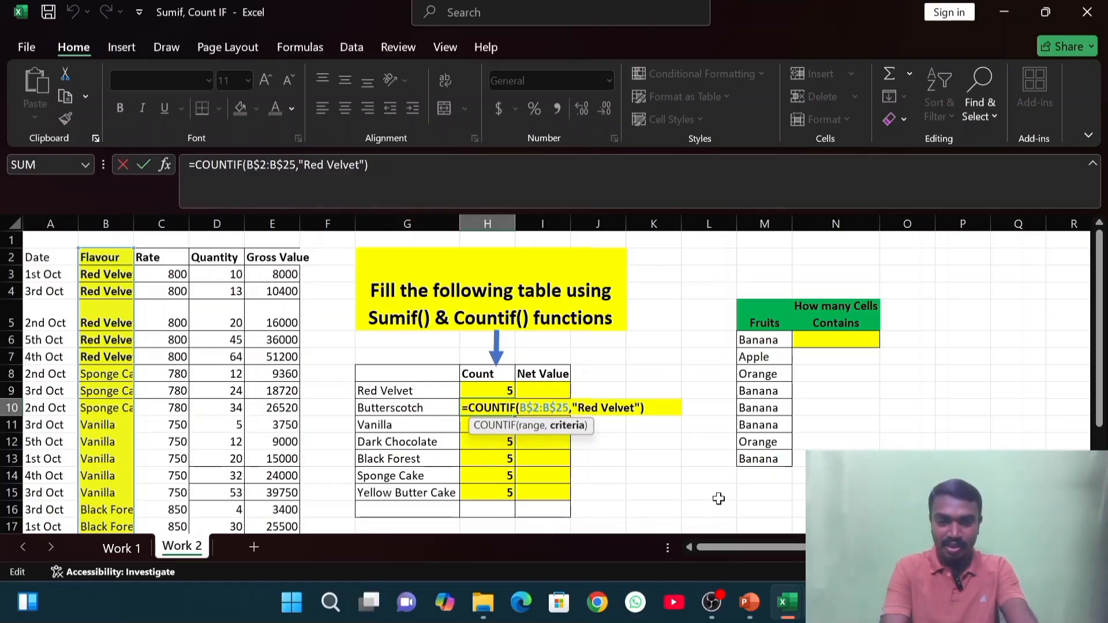
key("BackSpace")
key("BackSpace")
key("BackSpace")
key("BackSpace")
key("BackSpace")
key("BackSpace")
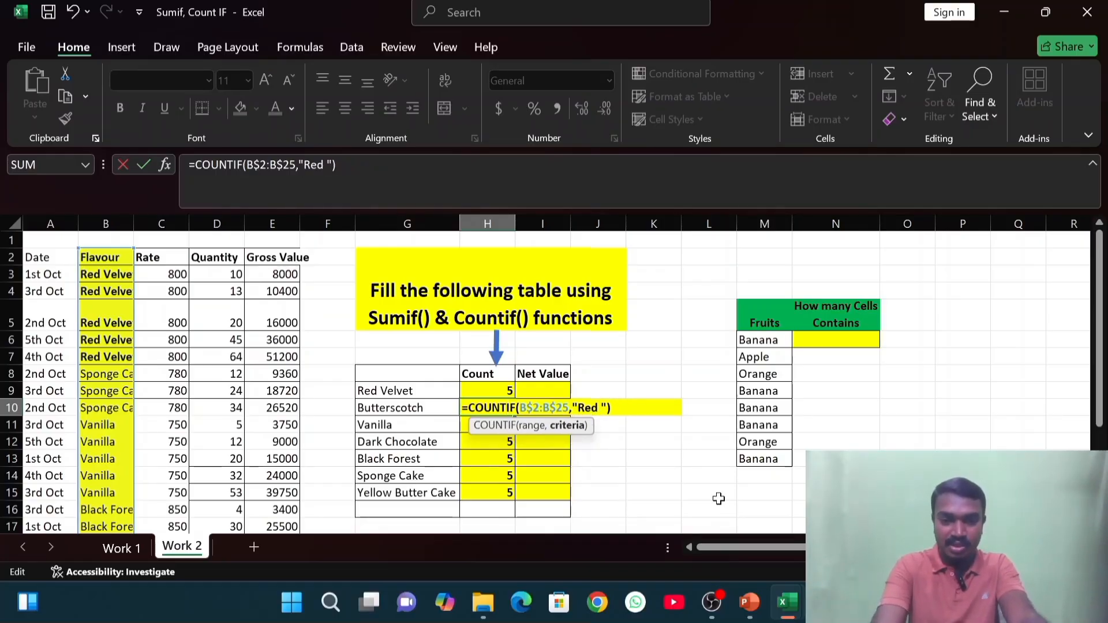
type("\"")
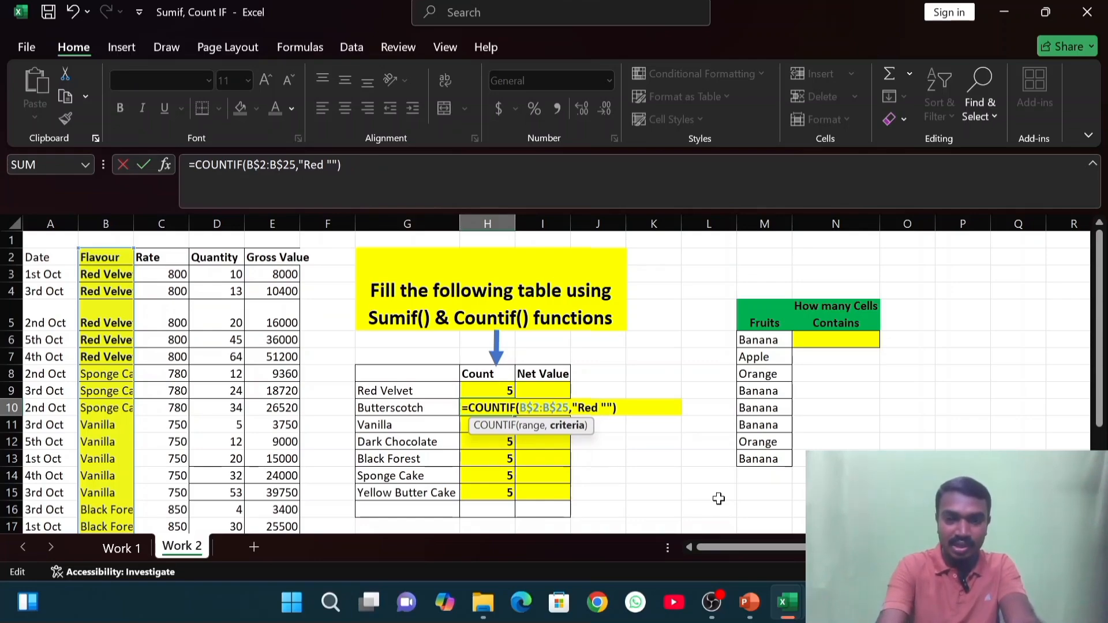
type("B")
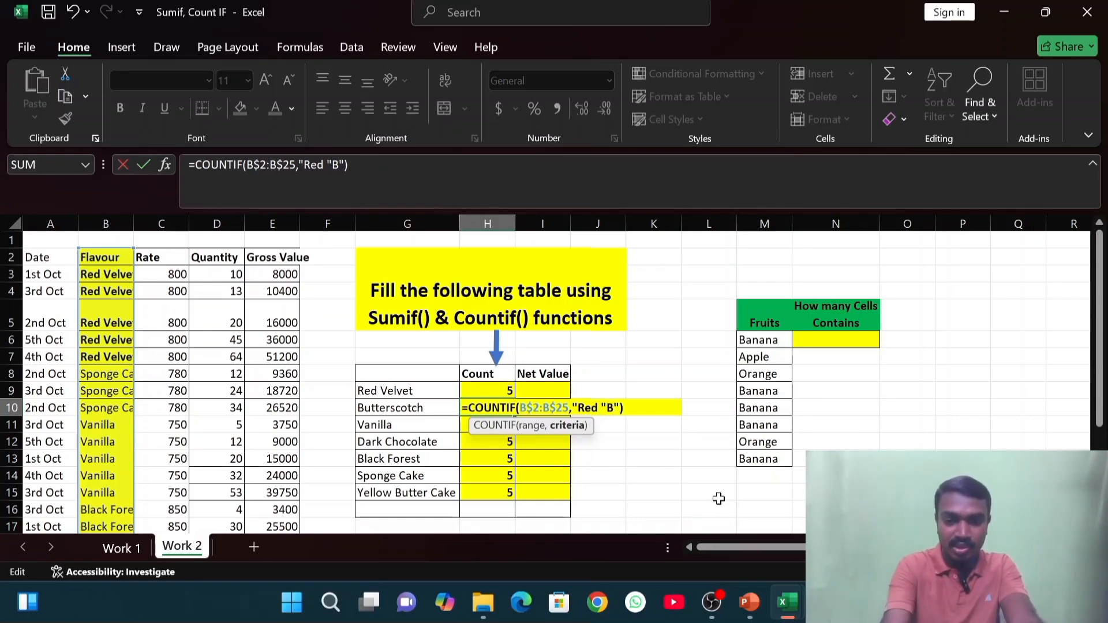
type("us")
key("BackSpace")
type("er")
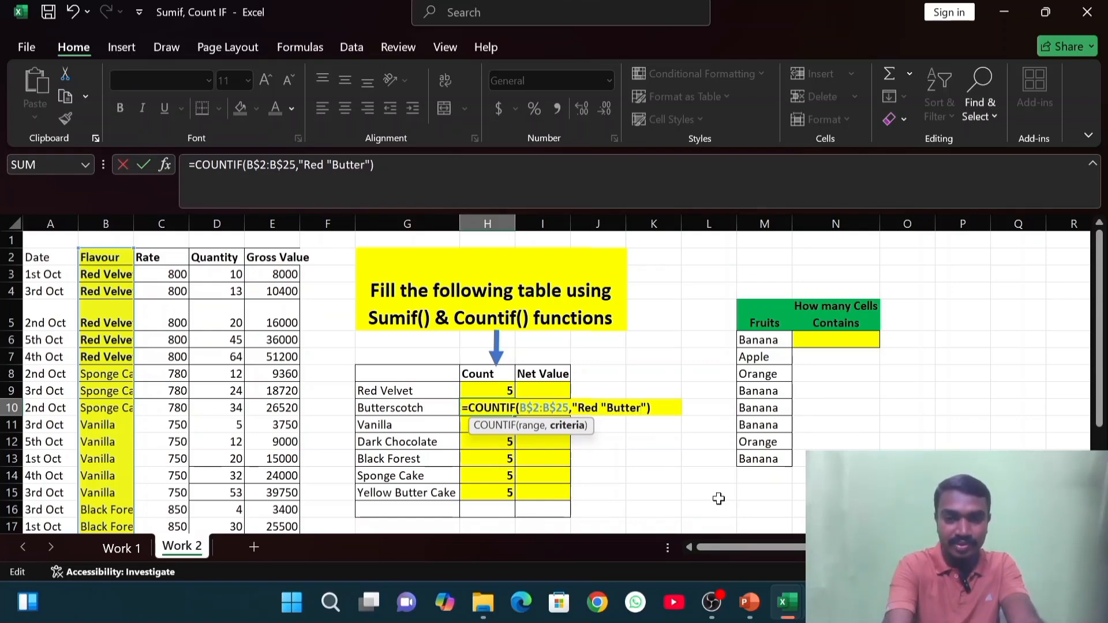
type("scot")
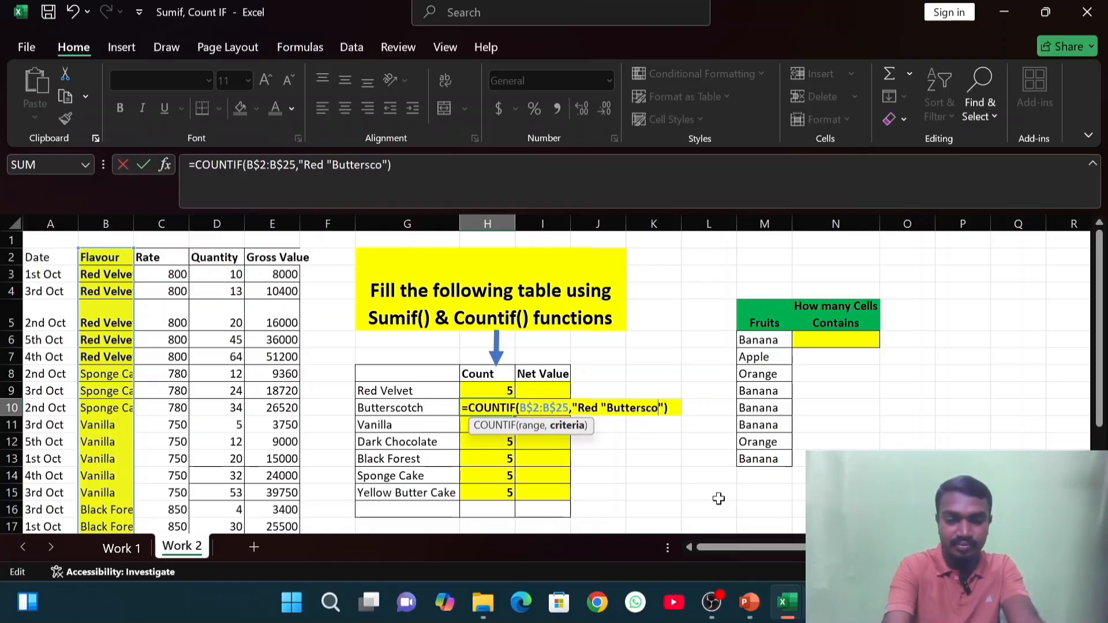
type("ch")
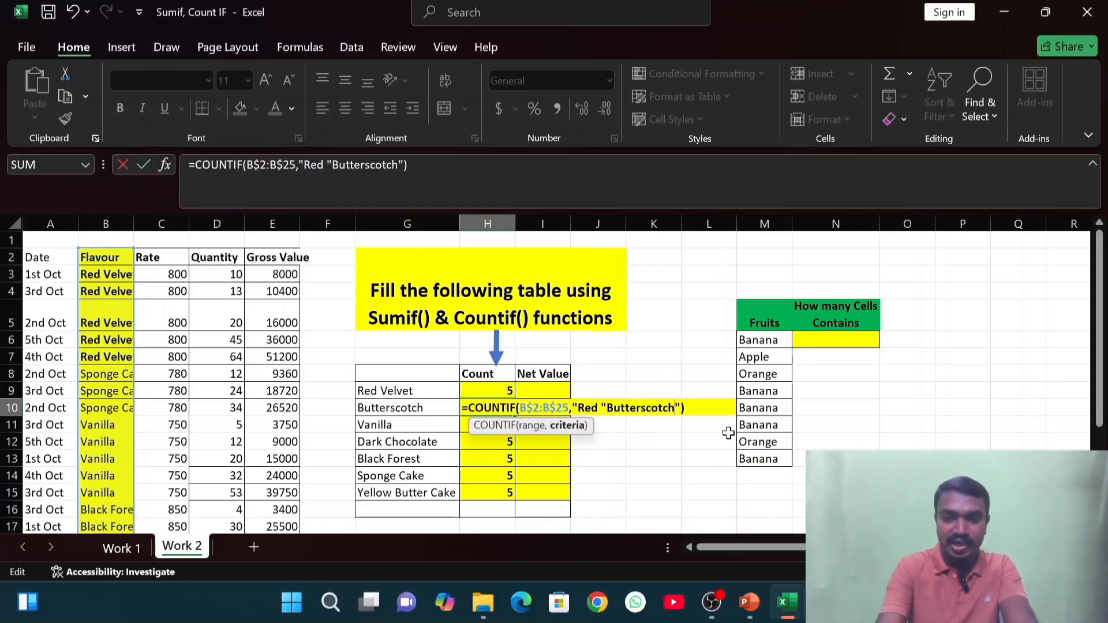
key("Return")
key("Return")
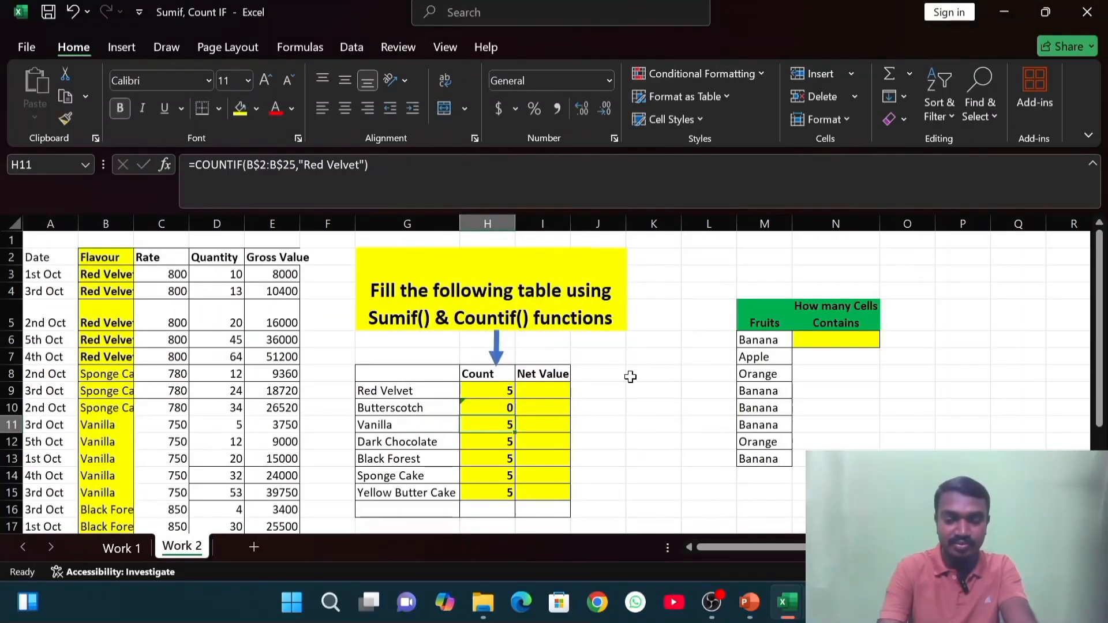
key("ctrl+z")
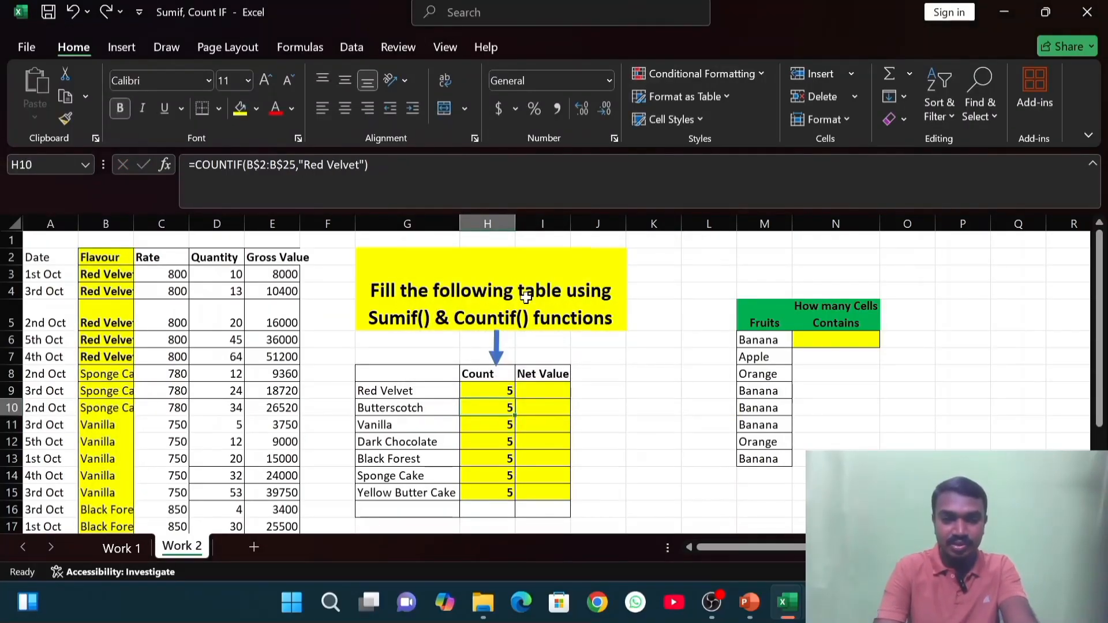
- Replace the entire criterion text inside the quotes of H10's COUNTIF formula with Butterscotch, keeping the range B$2:B$25
double_click(517, 409)
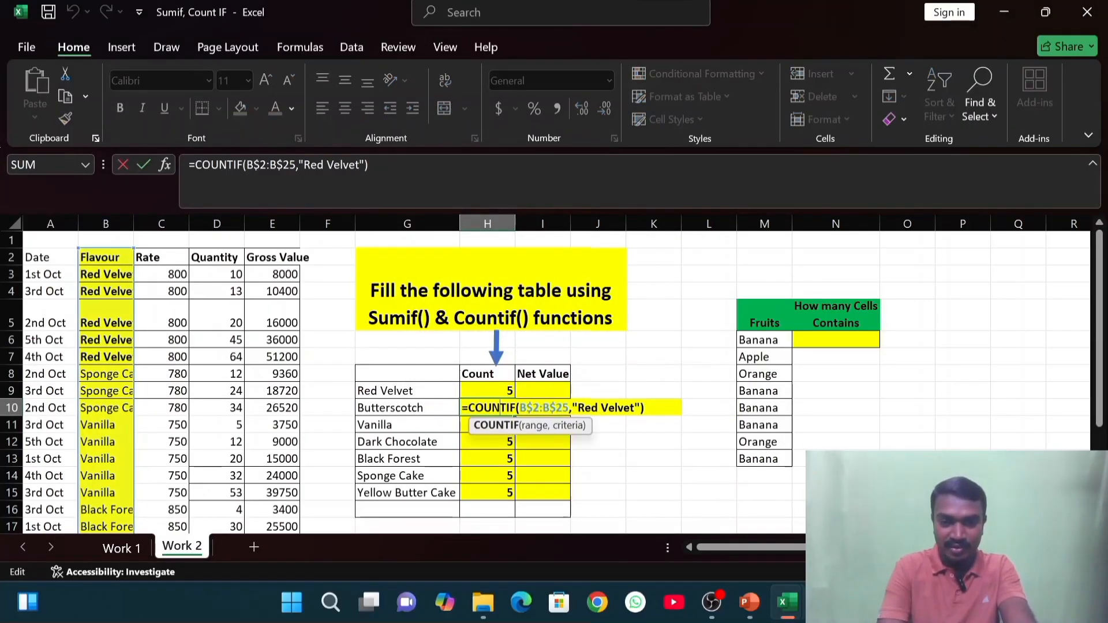
left_click_drag(634, 408, 577, 407)
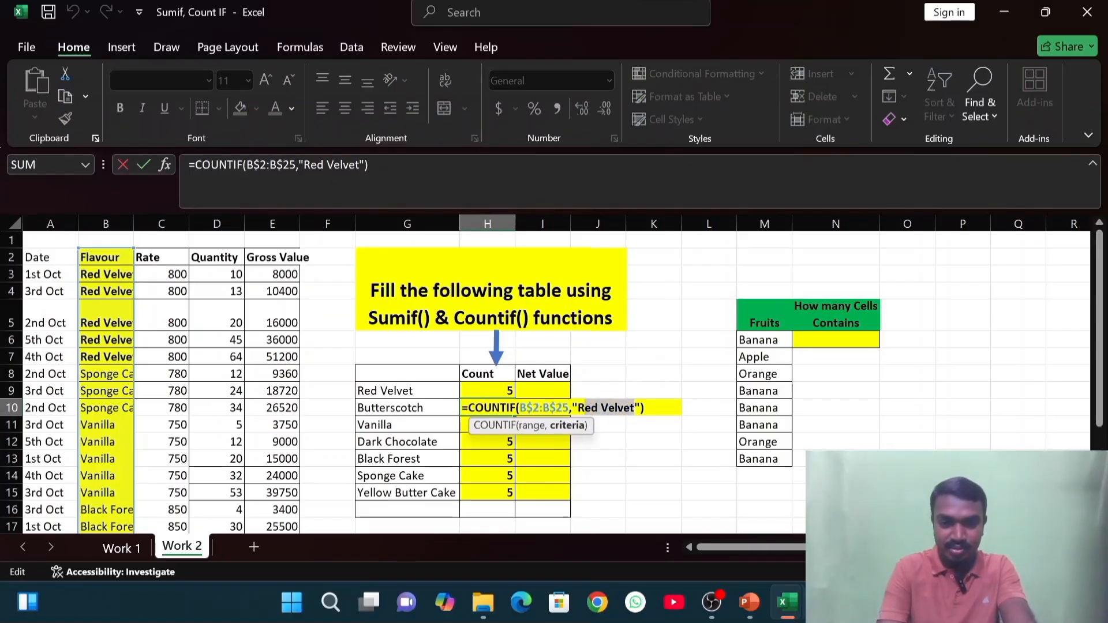
key("BackSpace")
type("Butter")
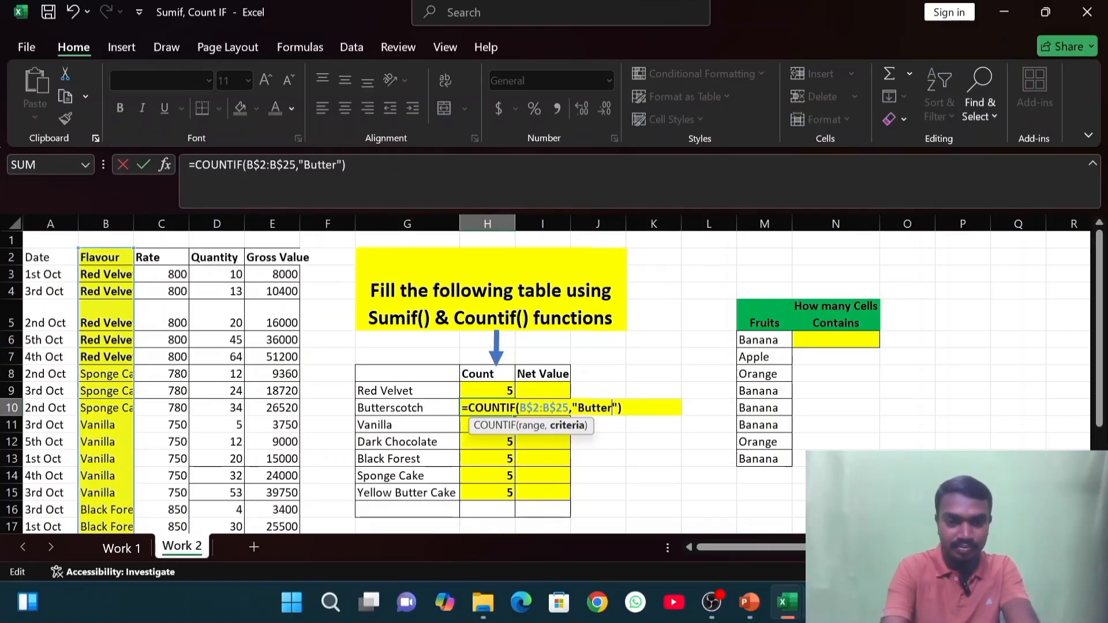
- Set the COUNTIF criterion in the Butterscotch count cell H10 to "Butterscotch"
type("sco")
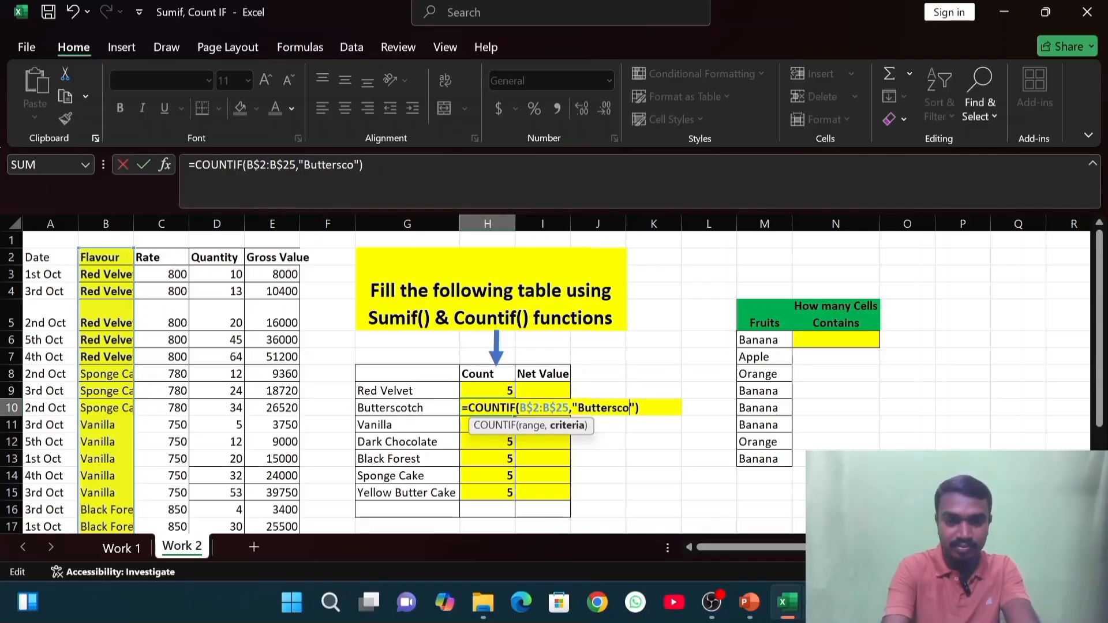
type("tch")
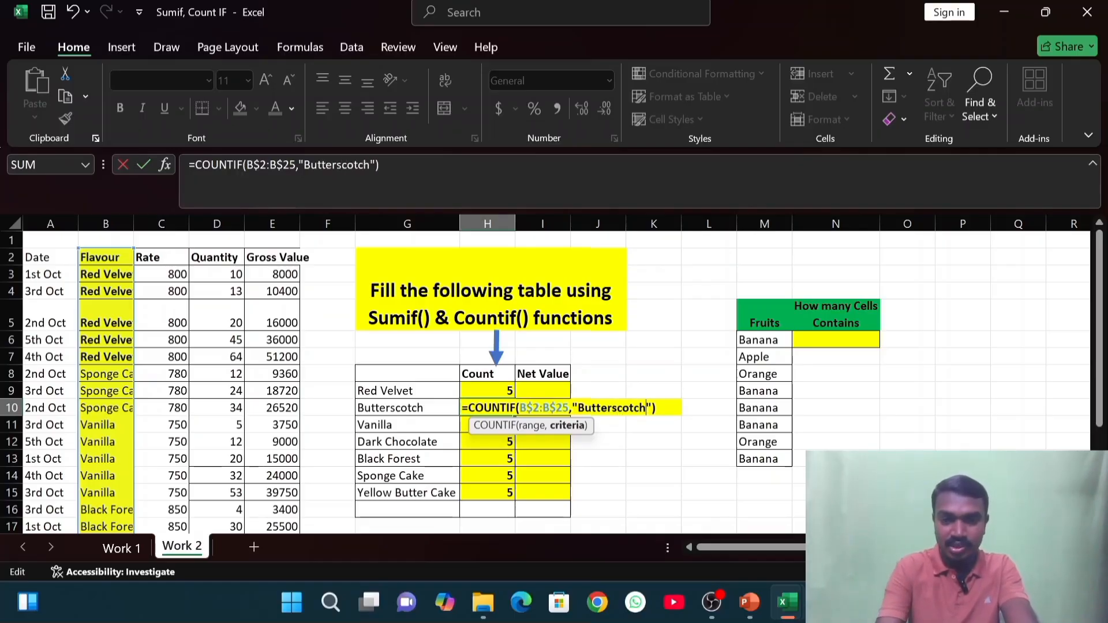
key("Return")
key("Up")
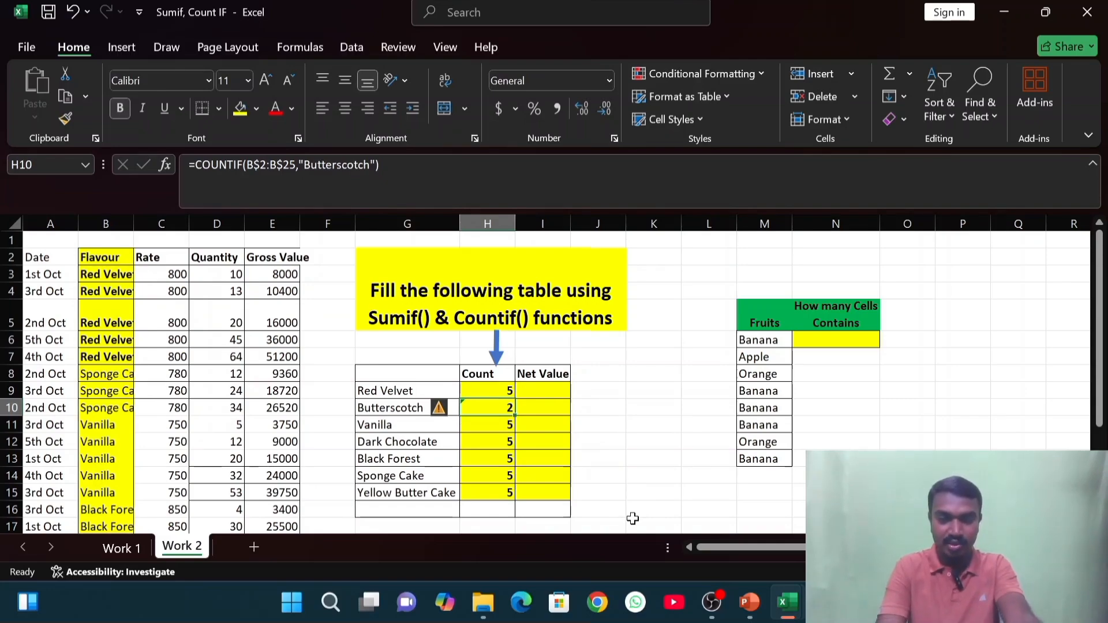
double_click(510, 425)
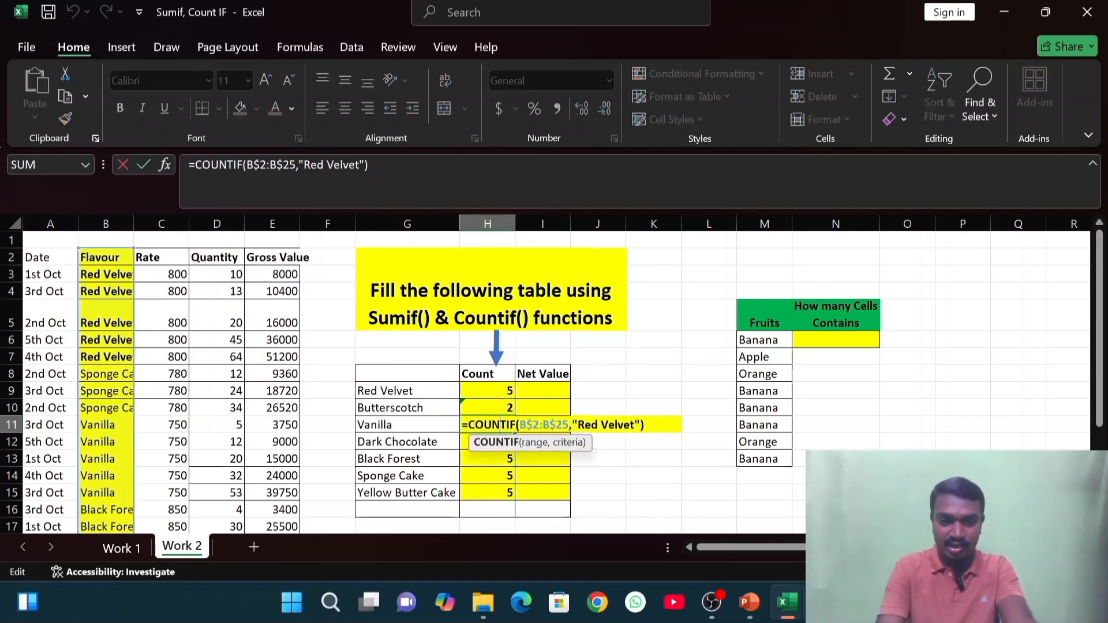
left_click(630, 426)
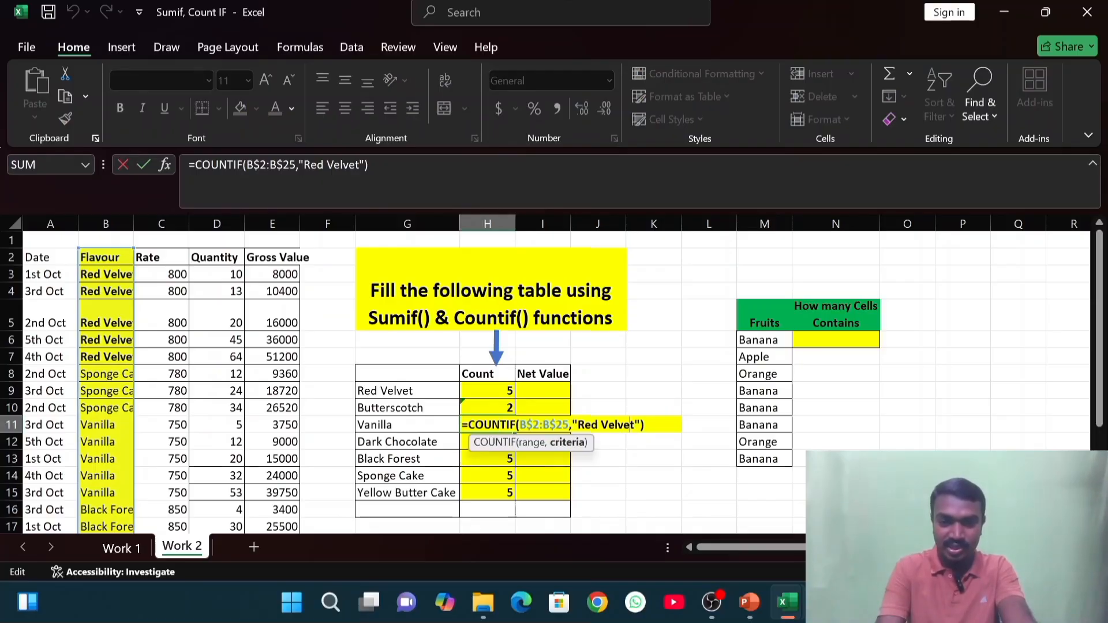
left_click_drag(635, 425, 583, 426)
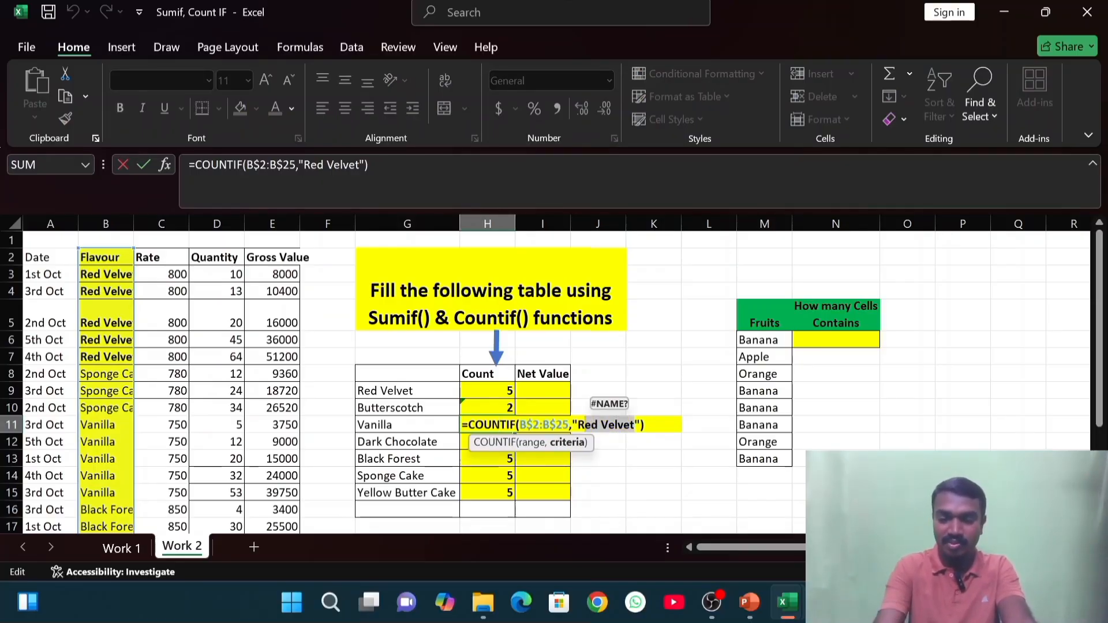
key("Return")
- Clear the contents of the Count column cells H9:H15
left_click(508, 391)
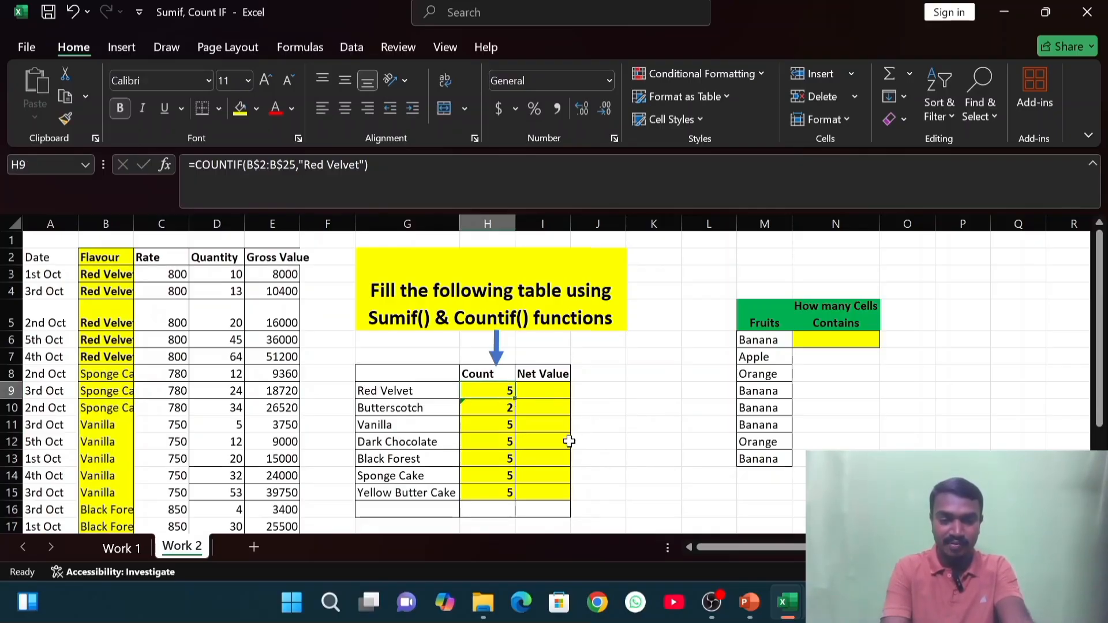
left_click_drag(497, 388, 488, 493)
right_click(488, 494)
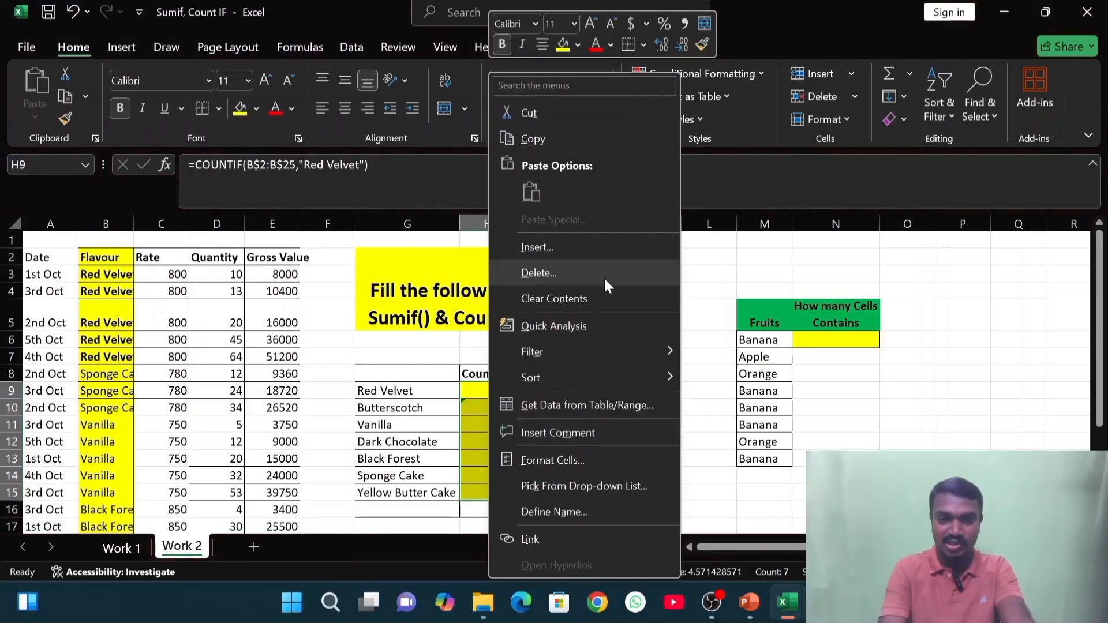
left_click(582, 298)
- Start a COUNTIF formula in the Red Velvet count cell H9 with B2:B25 as its range
left_click(498, 389)
type("=")
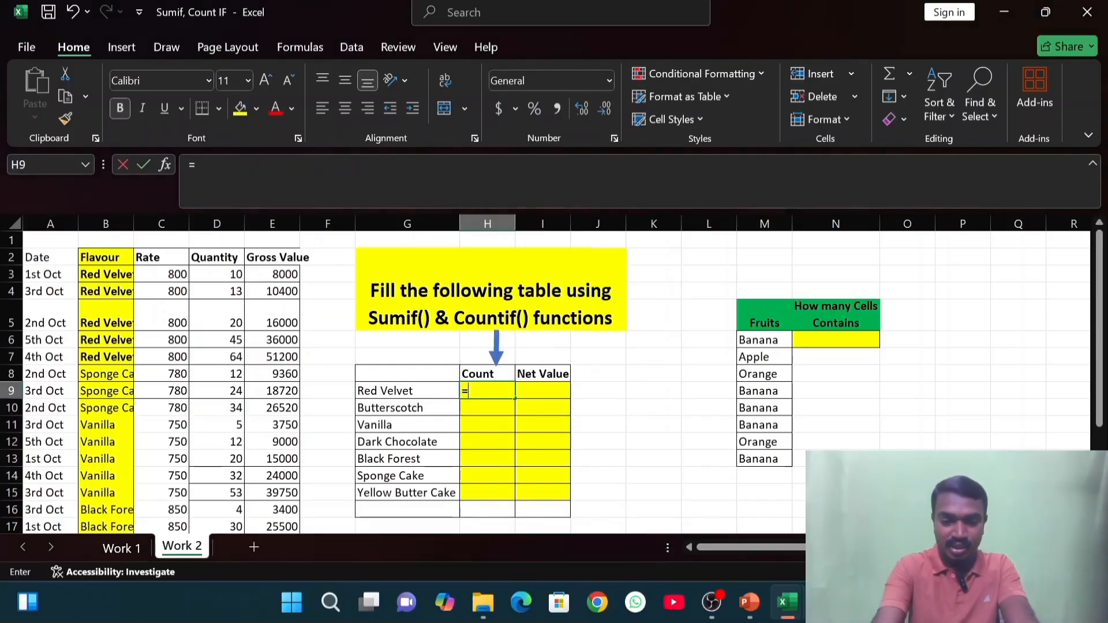
type("counti")
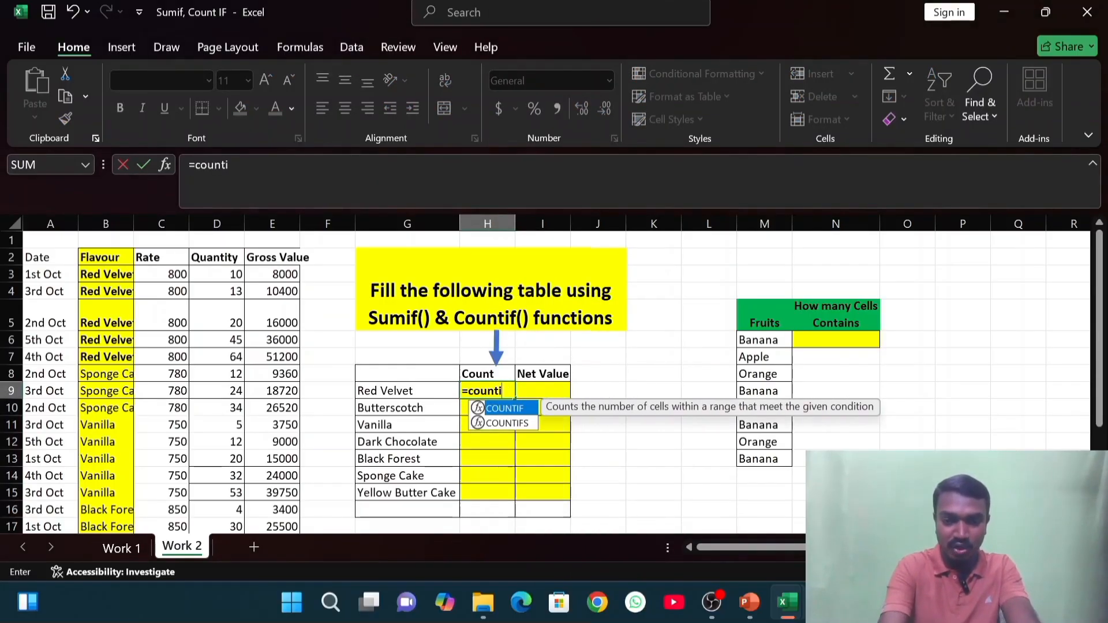
type("f(")
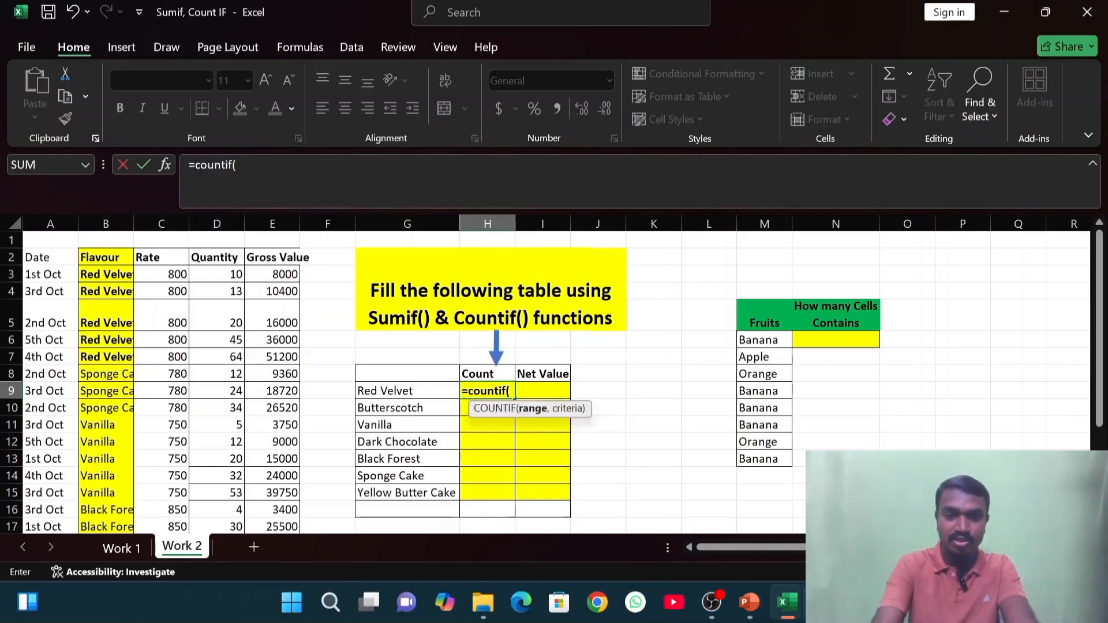
left_click_drag(104, 257, 113, 474)
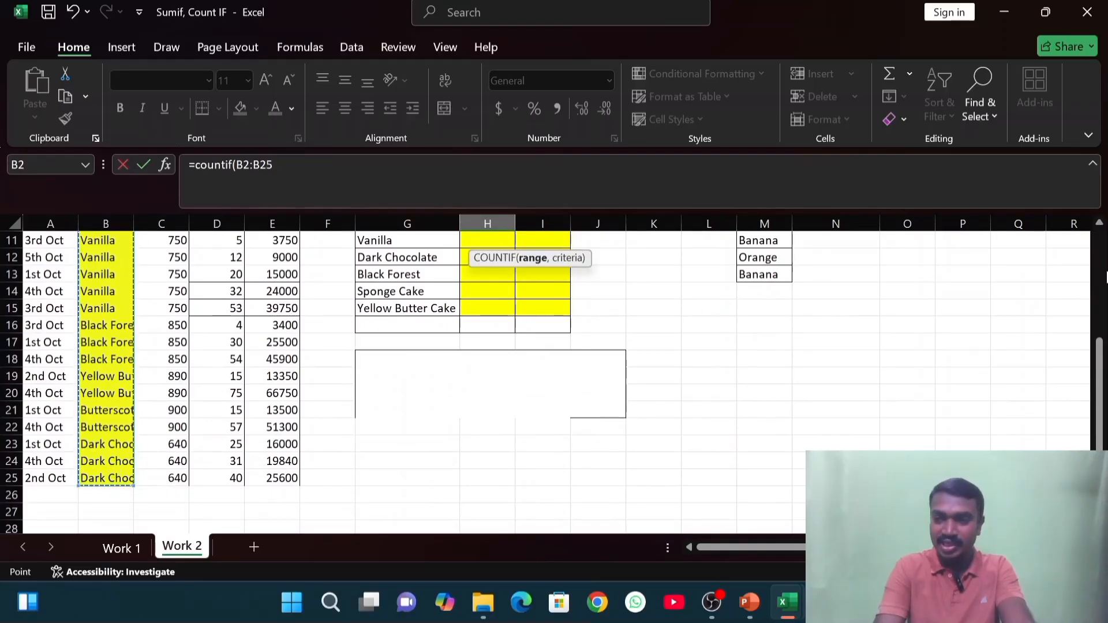
scroll(113, 474, "up", 4)
- Lock the row references of the formula's range so that it reads B$2:B$25
left_click(519, 391)
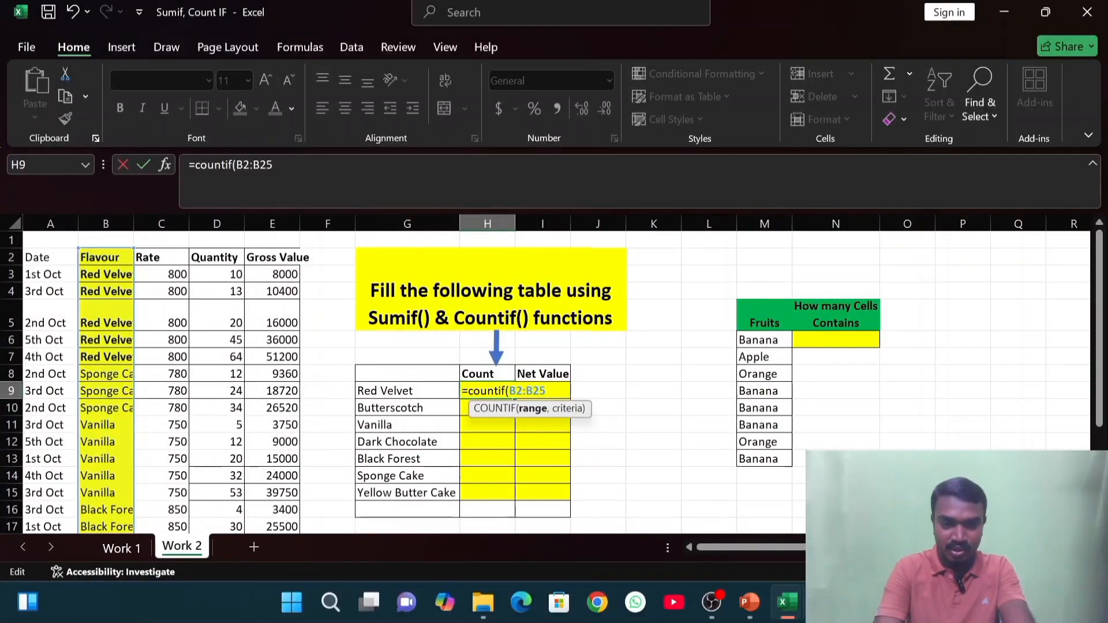
type("$")
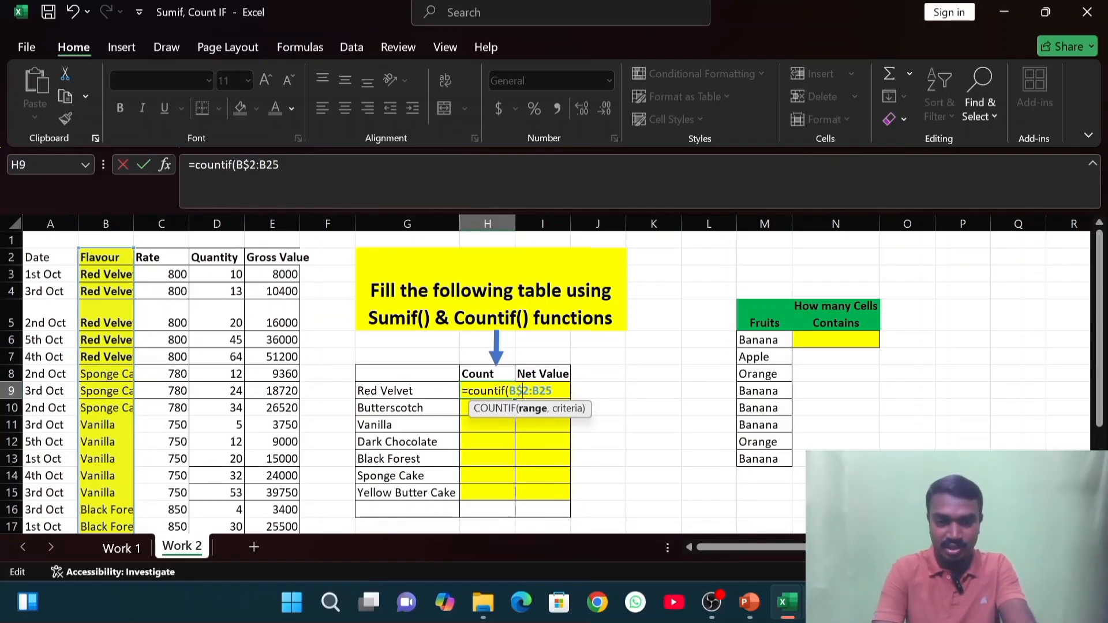
left_click(539, 391)
type("$25")
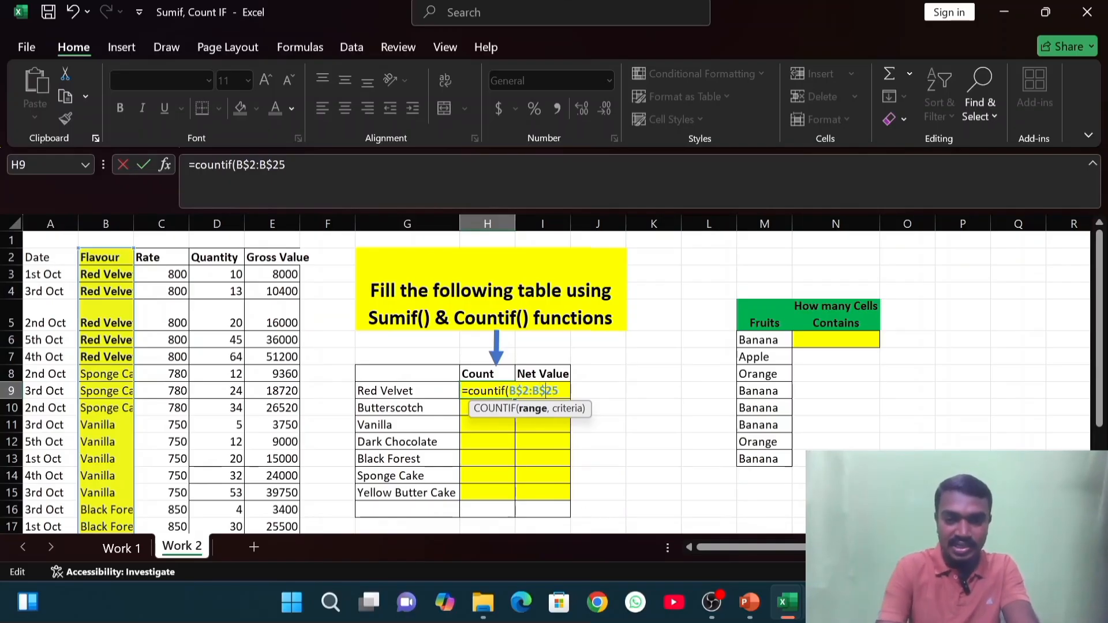
- Add the Red Velvet label cell G9 as the COUNTIF criterion and complete the formula
type(",")
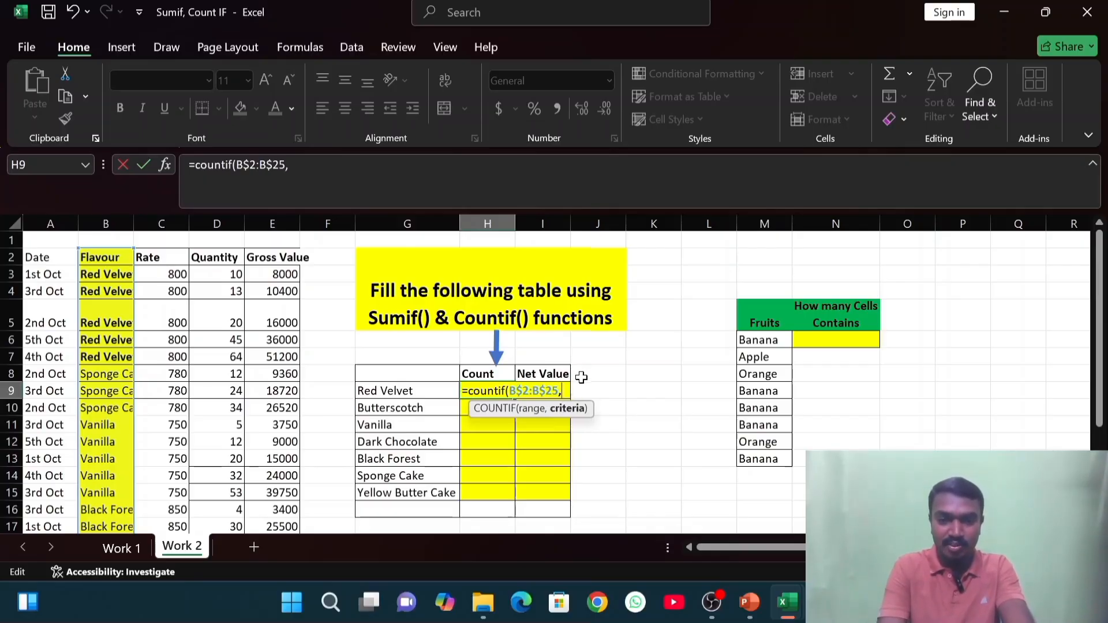
left_click(448, 391)
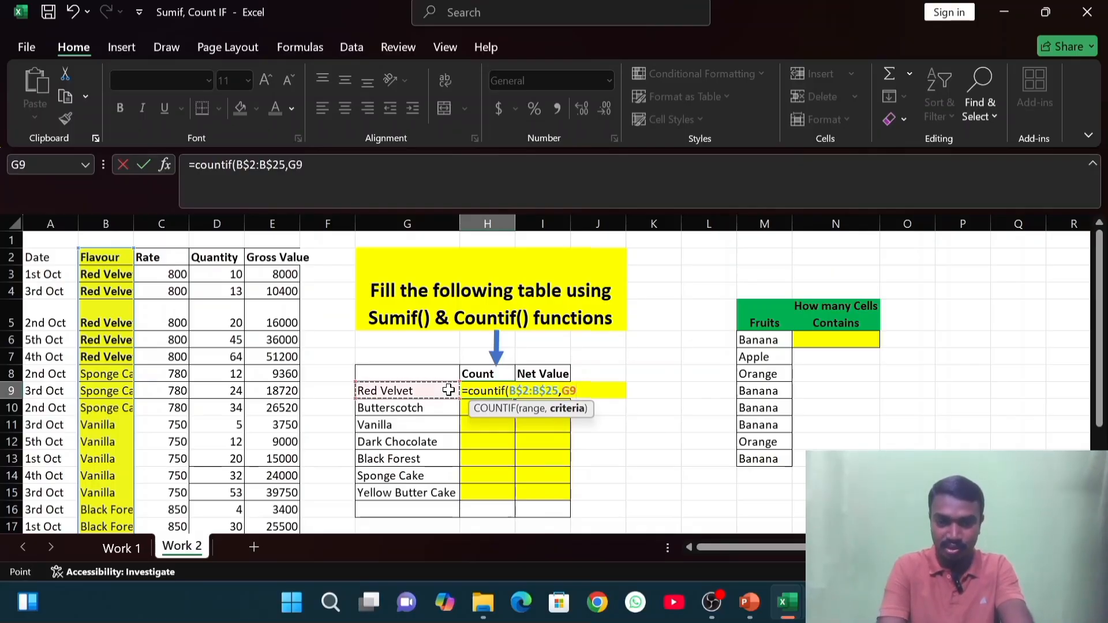
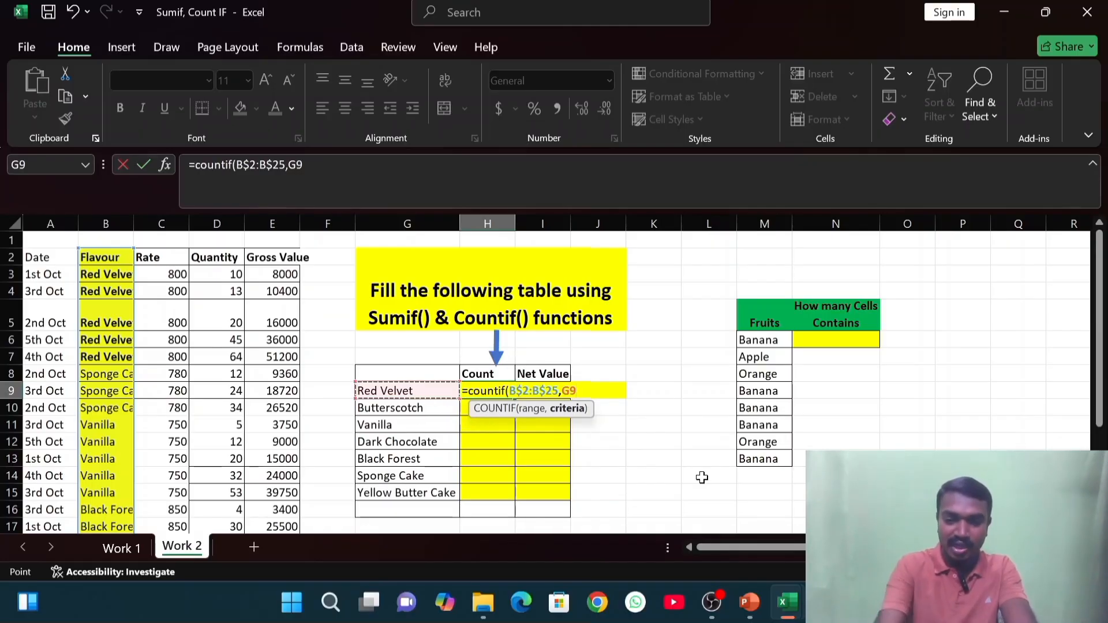
type(")")
key("Return")
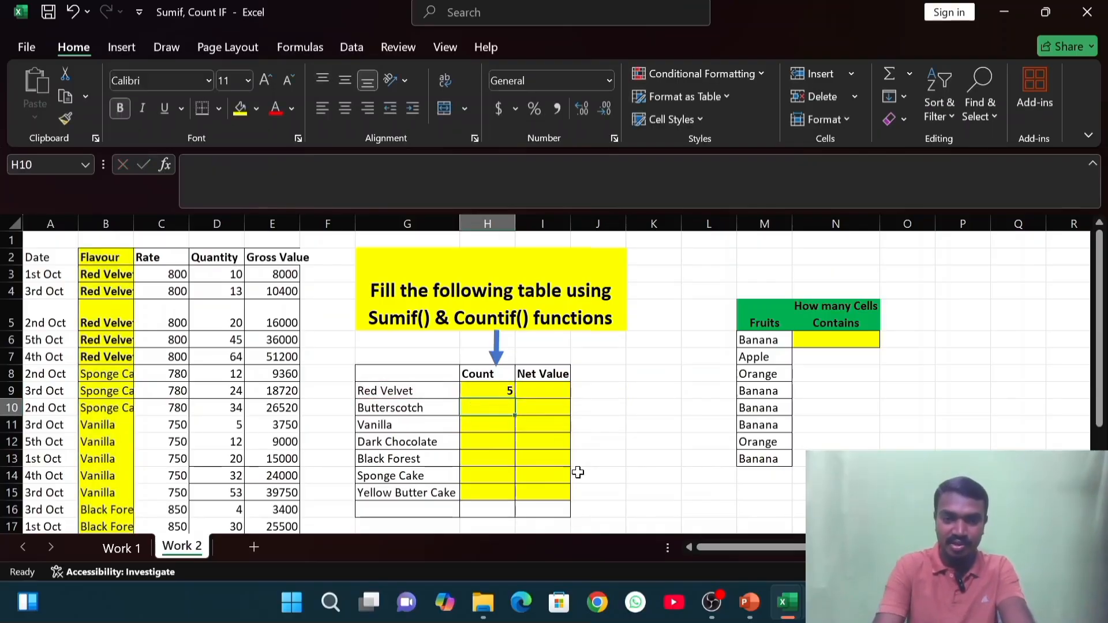
- Fill the COUNTIF formula from H9 down through the Yellow Butter Cake row, H15
left_click(513, 389)
left_click_drag(514, 397, 503, 505)
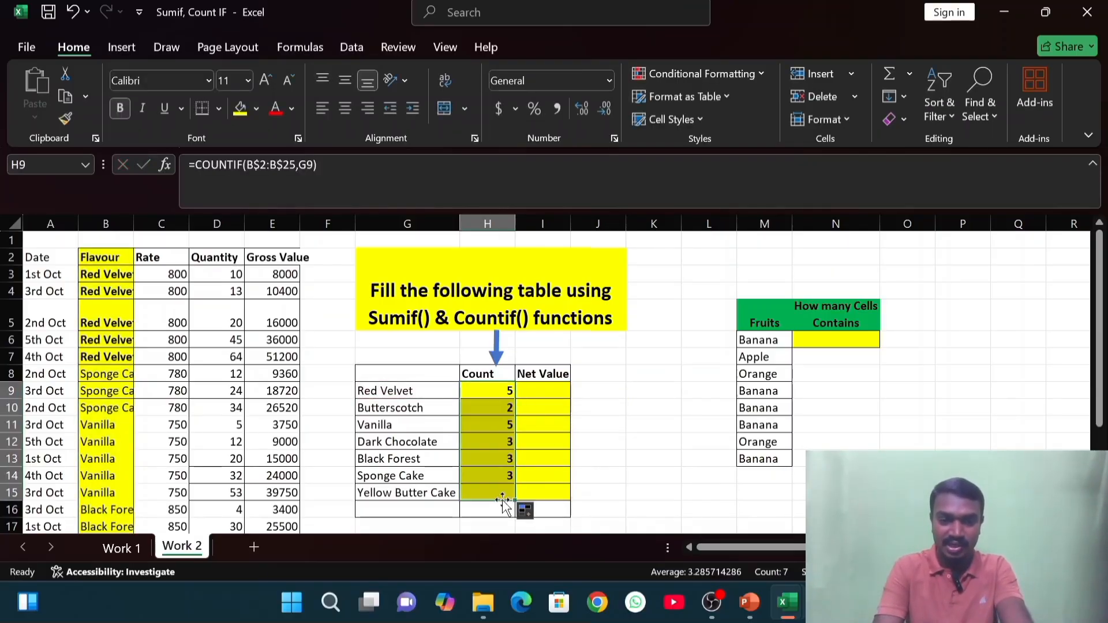
left_click(692, 488)
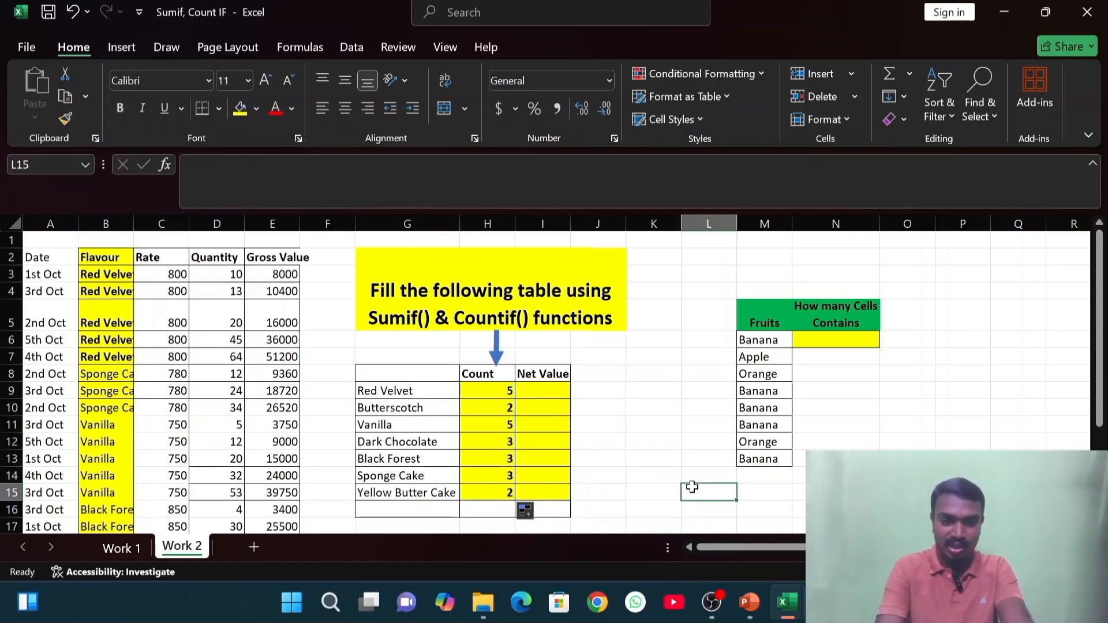
- Inspect the Dark Chocolate count formula in H12 and its criterion cell G12
left_click(494, 440)
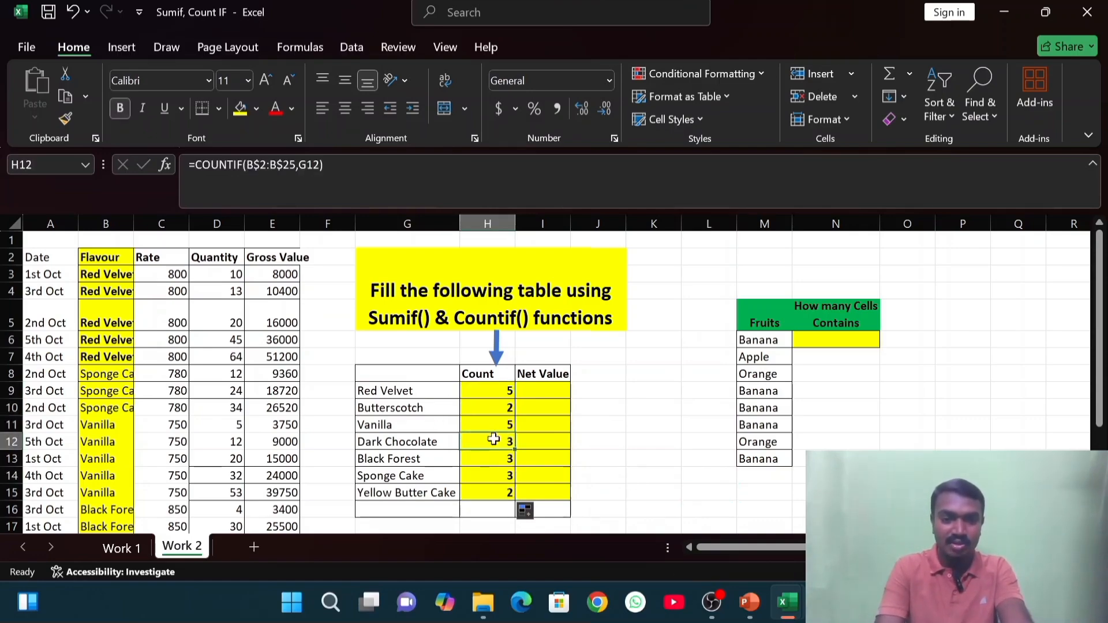
left_click(435, 441)
left_click(489, 442)
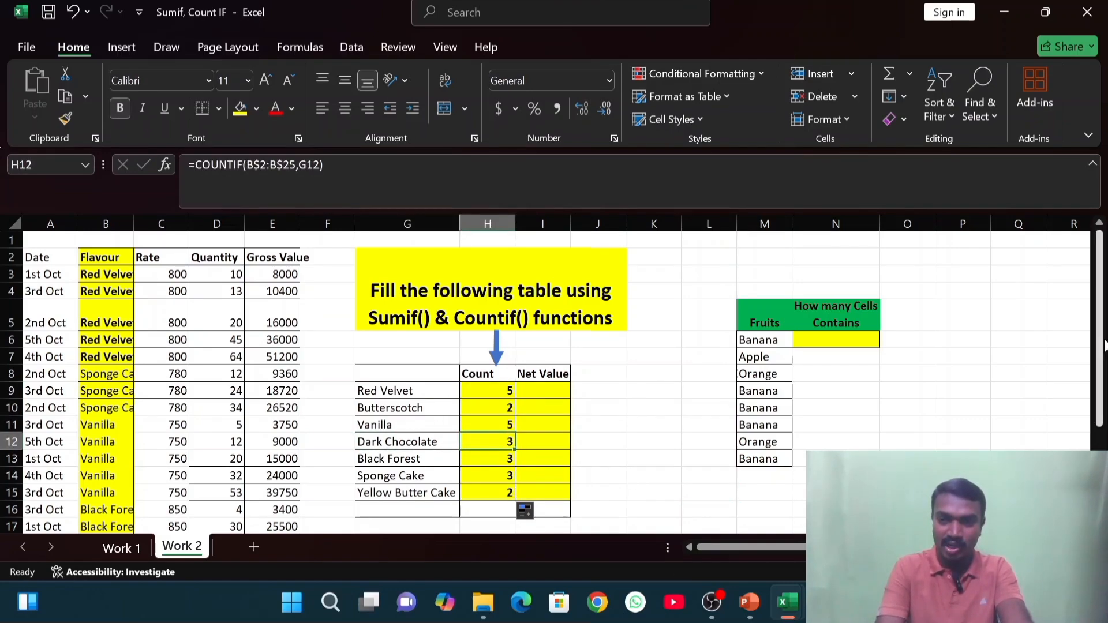
- Make the Dark Chocolate entries in the Flavour column, B23:B25, bold
scroll(1104, 346, "down", 3)
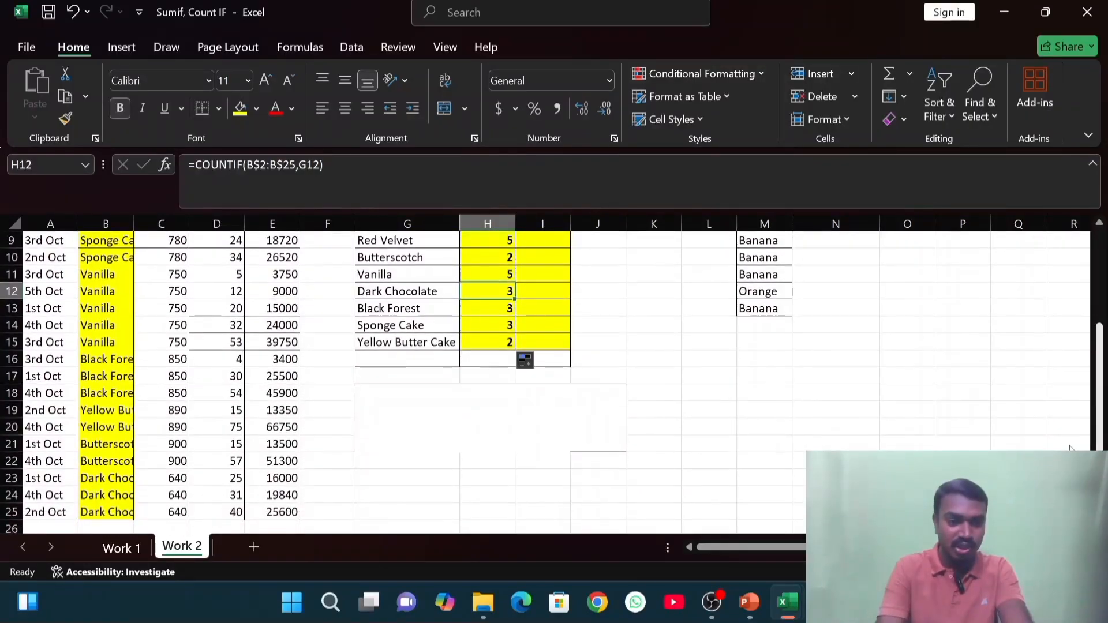
left_click_drag(129, 478, 124, 506)
key("ctrl+n")
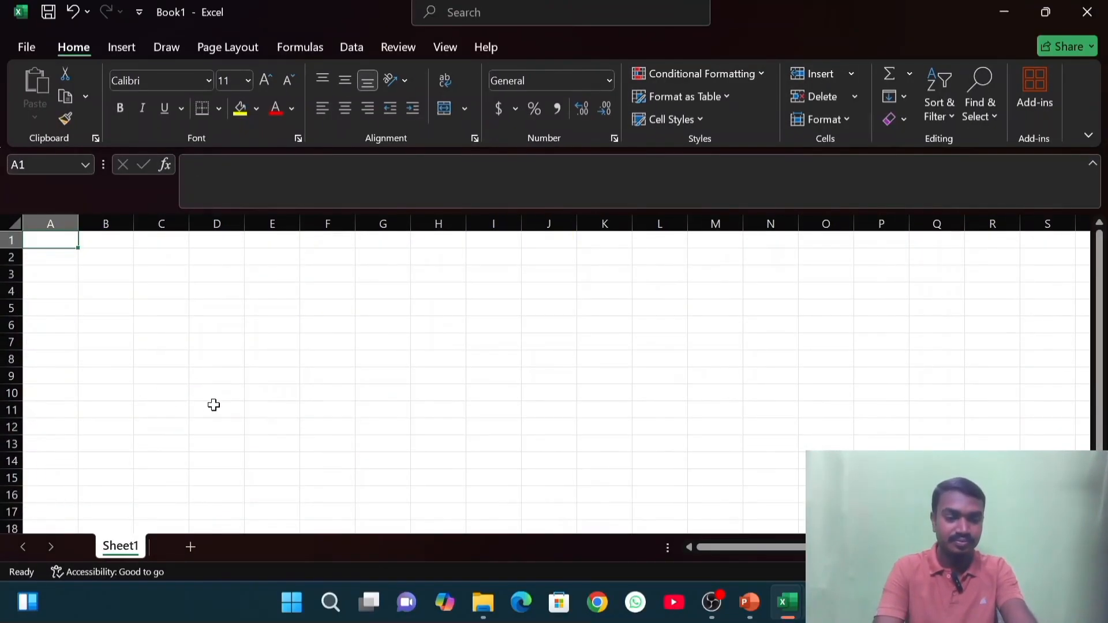
key("alt+Tab")
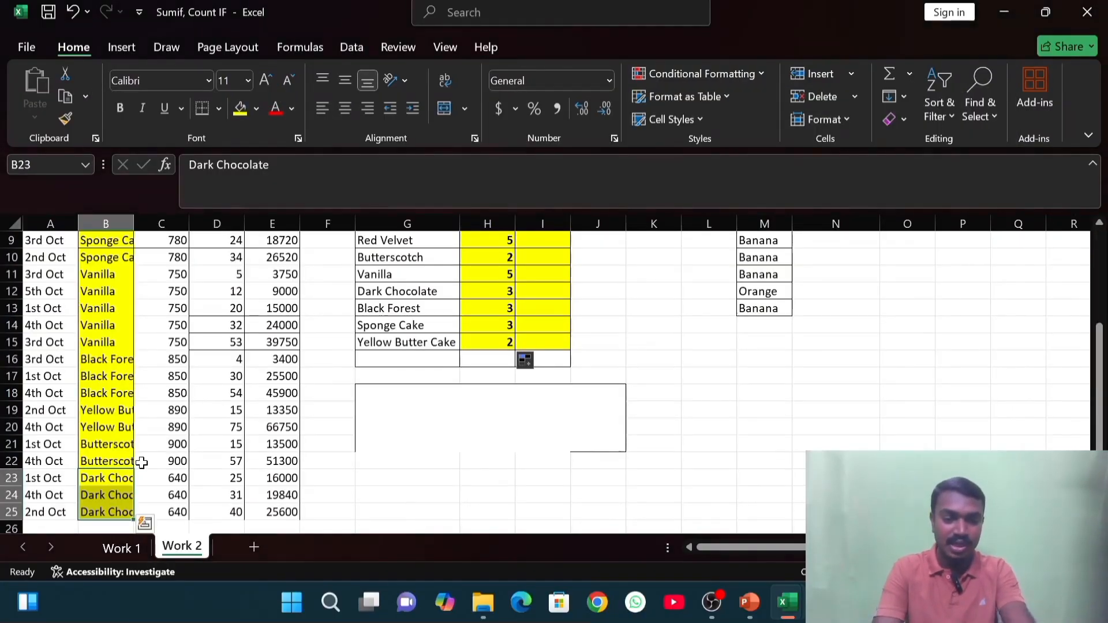
key("ctrl+b")
- Go through the bold Dark Chocolate entries one by one to verify their count, returning to the summary table
left_click(102, 488)
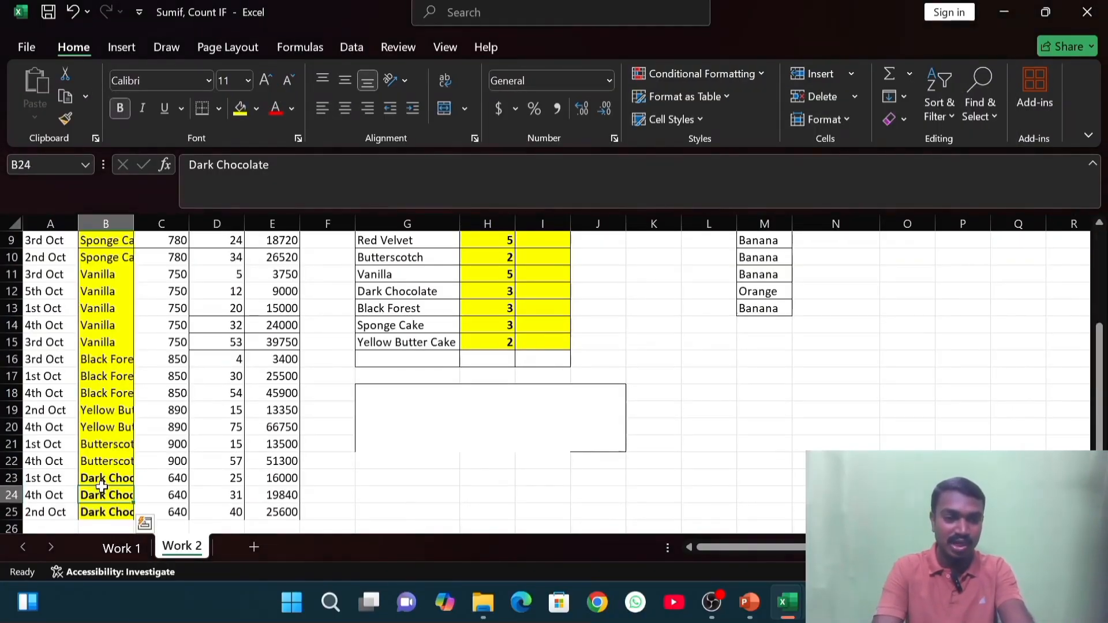
left_click(102, 481)
left_click(95, 500)
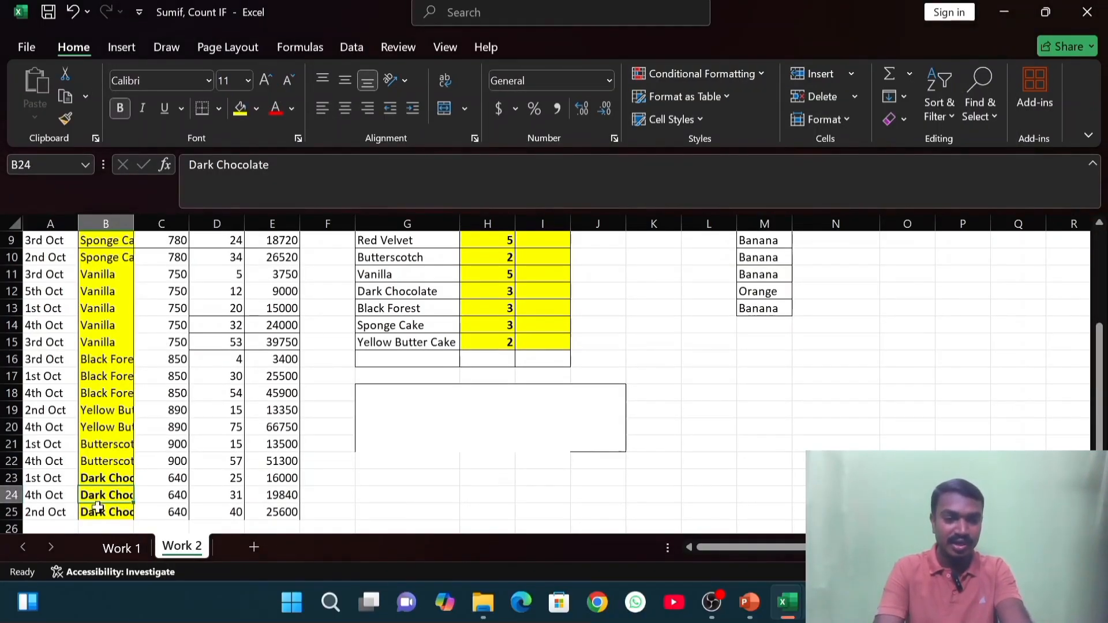
left_click(99, 507)
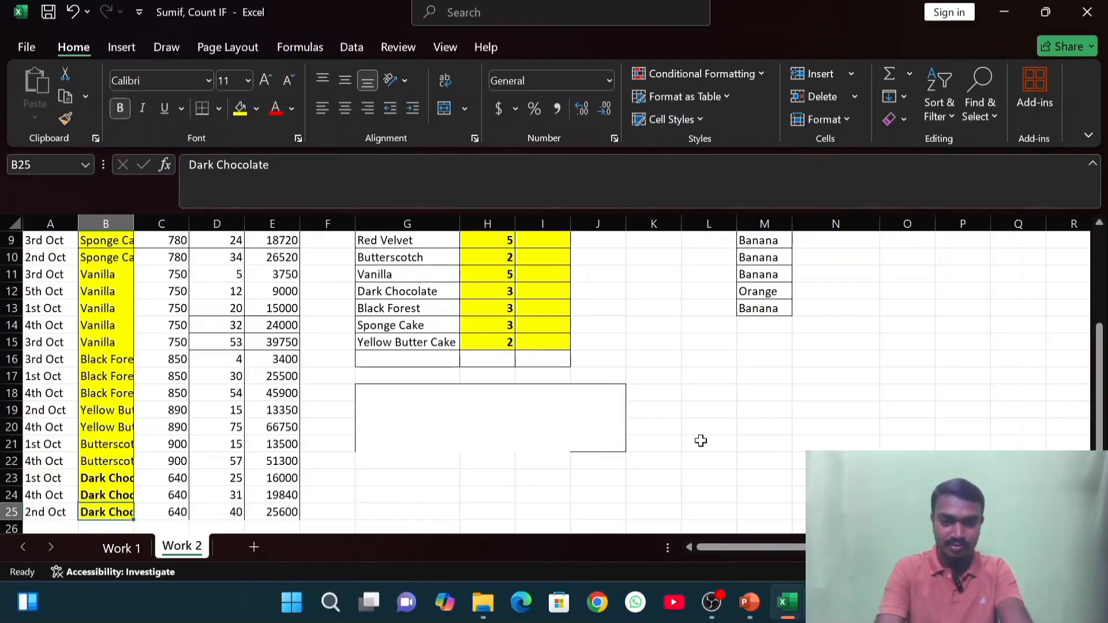
left_click(1103, 255)
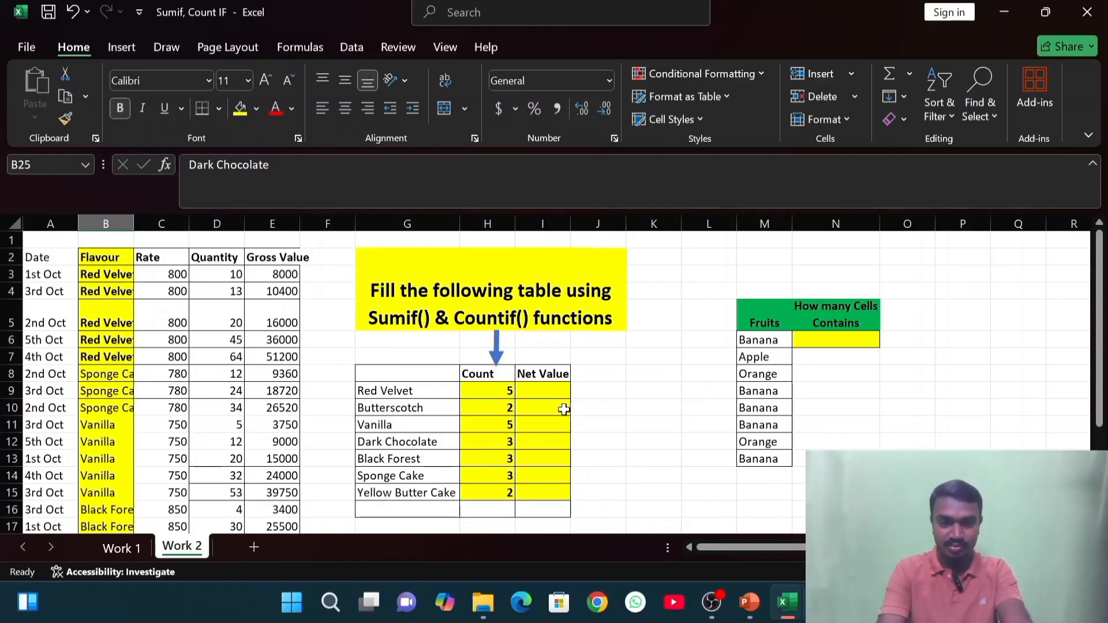
- Examine the Red Velvet entries in the Flavour column and their Gross Value amounts for the Net Value calculation
left_click(556, 388)
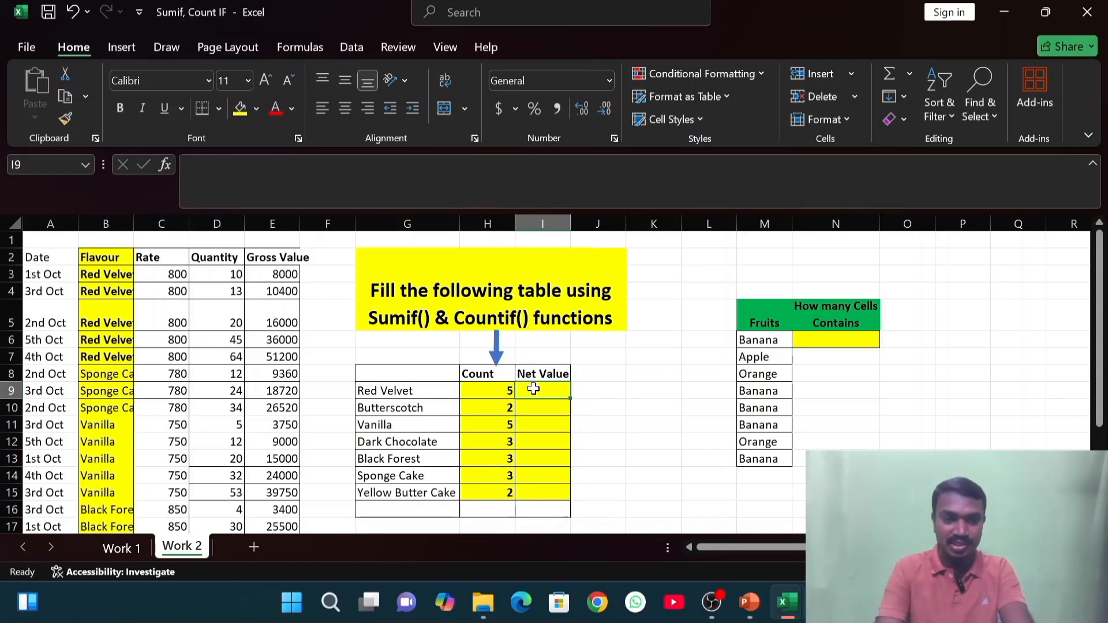
left_click_drag(126, 277, 127, 358)
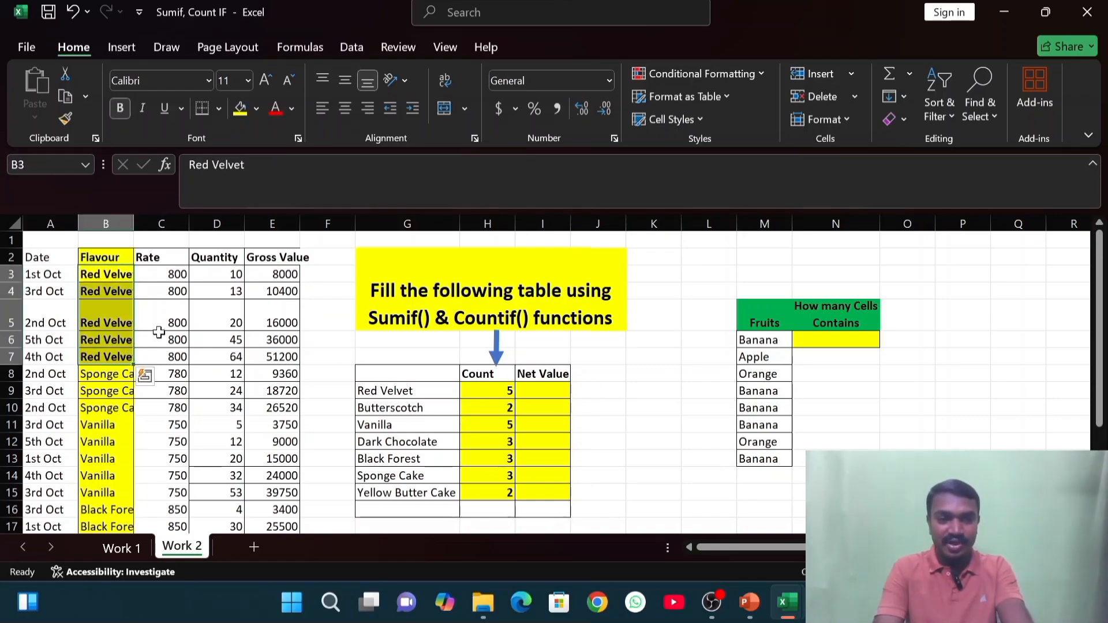
left_click(280, 275)
left_click_drag(280, 276, 280, 327)
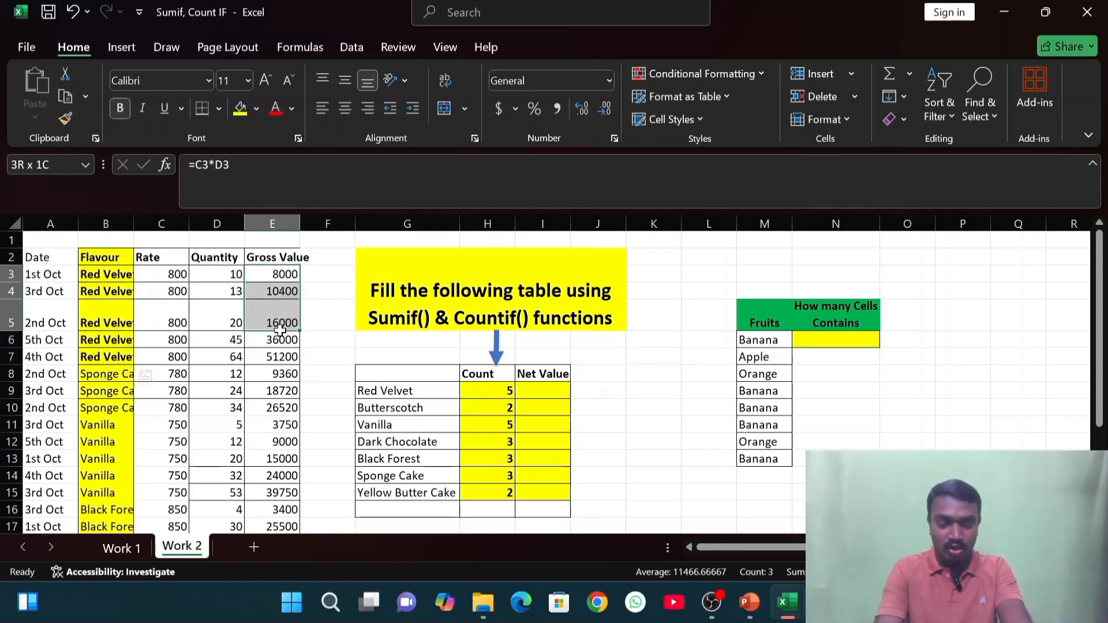
left_click(327, 340)
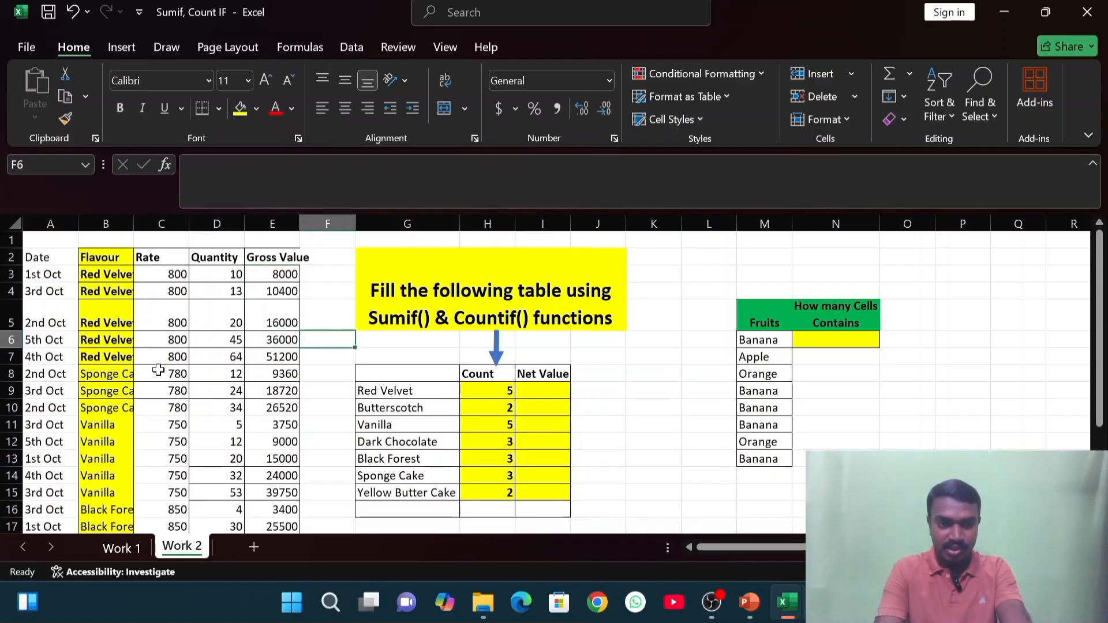
left_click_drag(121, 271, 96, 401)
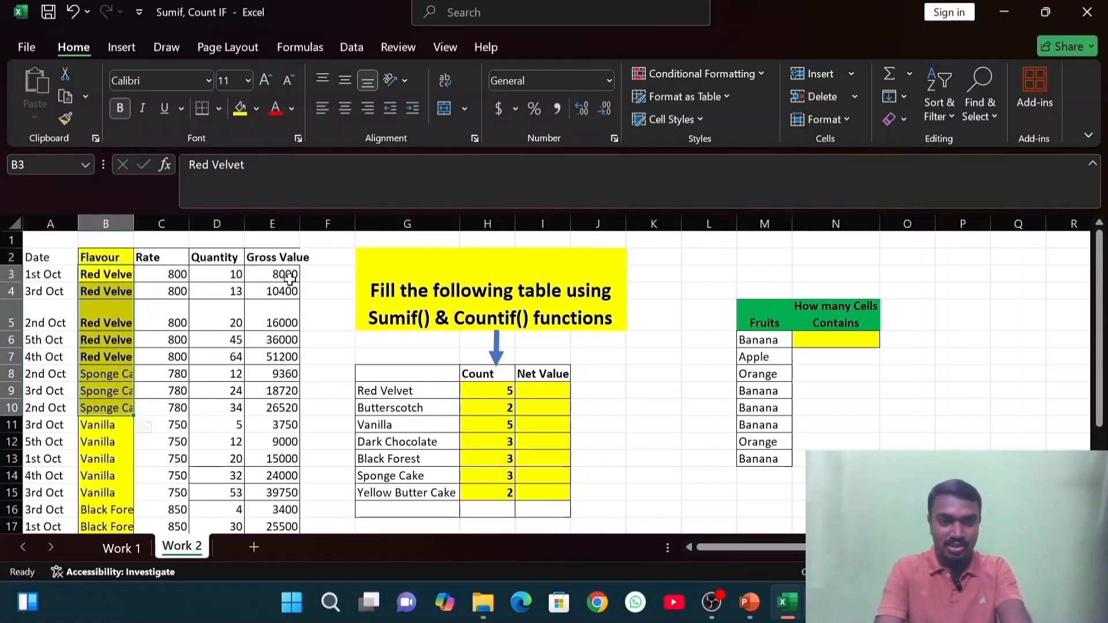
- Go over the Gross Value amounts in column E, the Red Velvet entries in column B and the empty Net Value cells I9:I15
left_click_drag(288, 277, 259, 400)
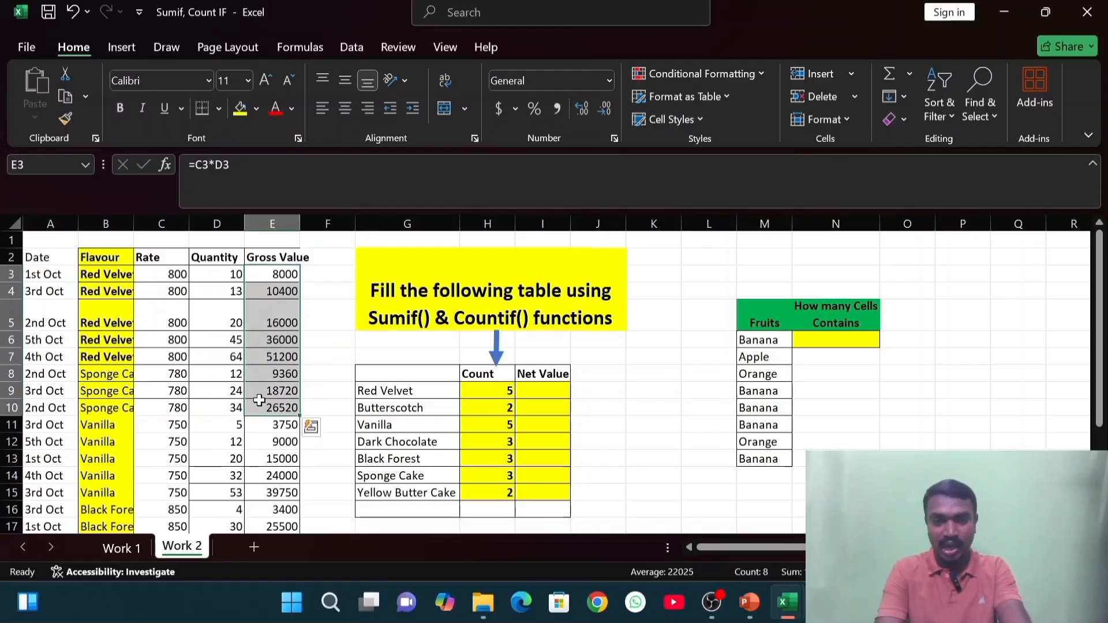
left_click(536, 387)
left_click_drag(535, 388, 531, 453)
left_click_drag(542, 389, 535, 492)
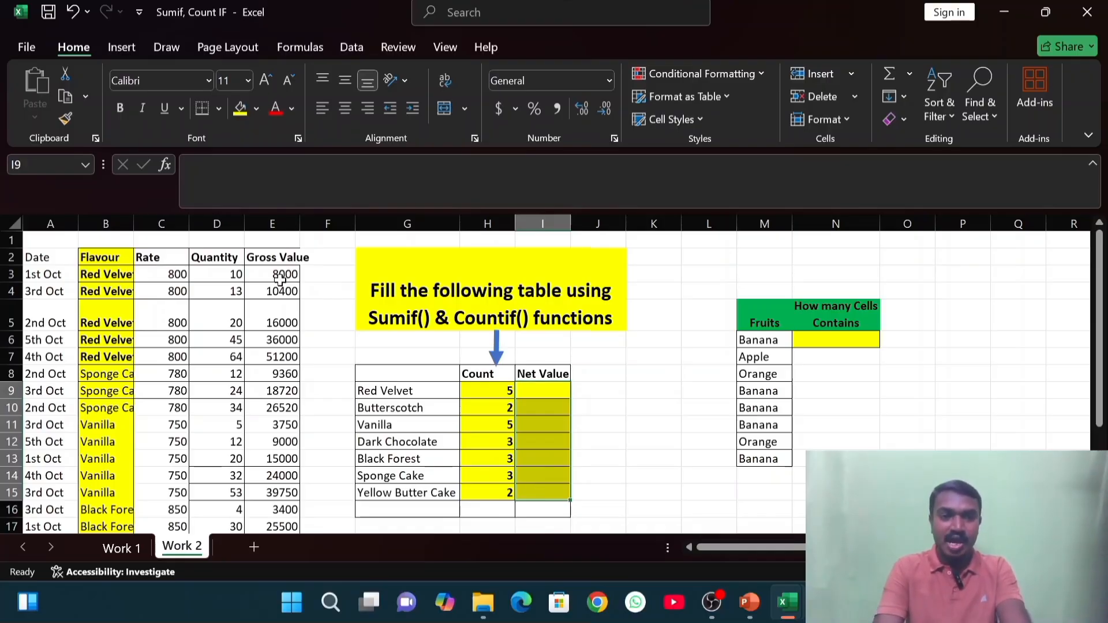
left_click_drag(281, 275, 289, 546)
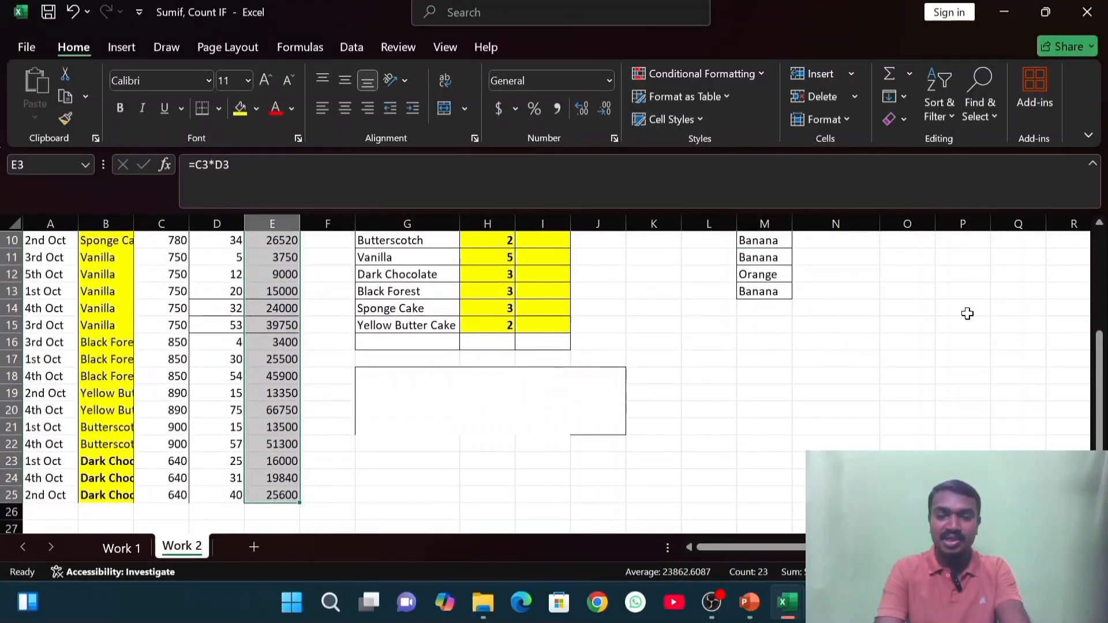
left_click(1102, 294)
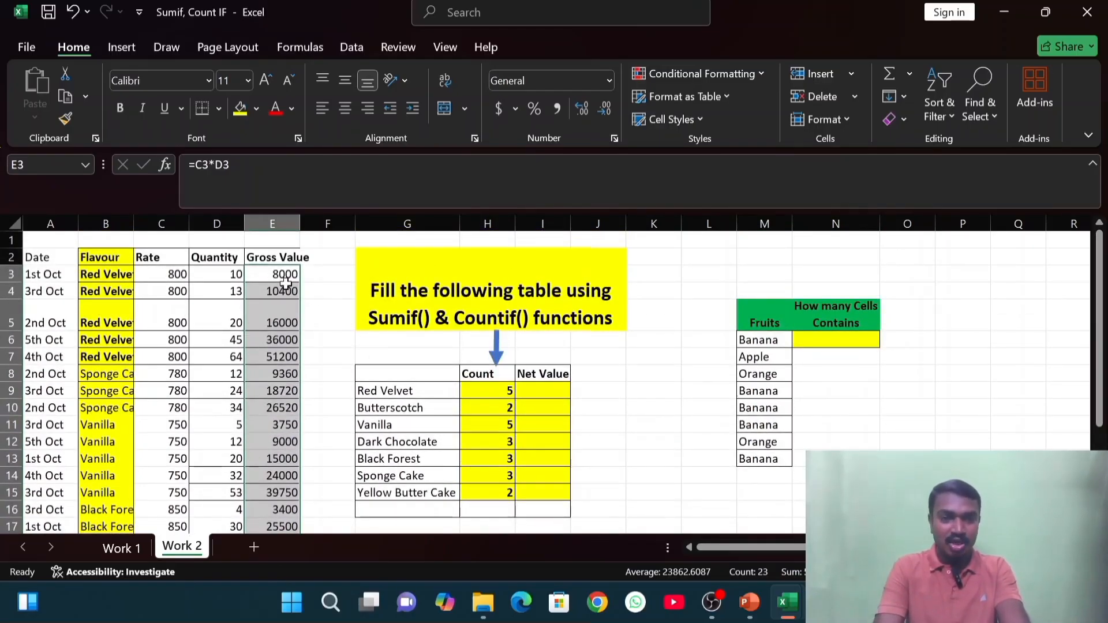
left_click_drag(287, 277, 283, 460)
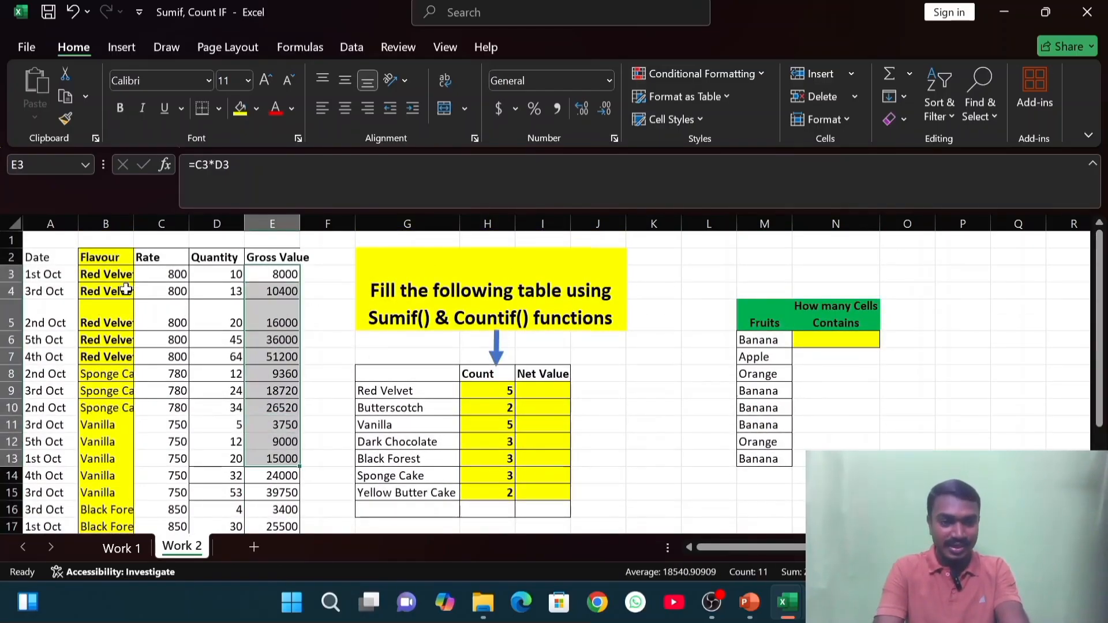
left_click_drag(115, 276, 111, 340)
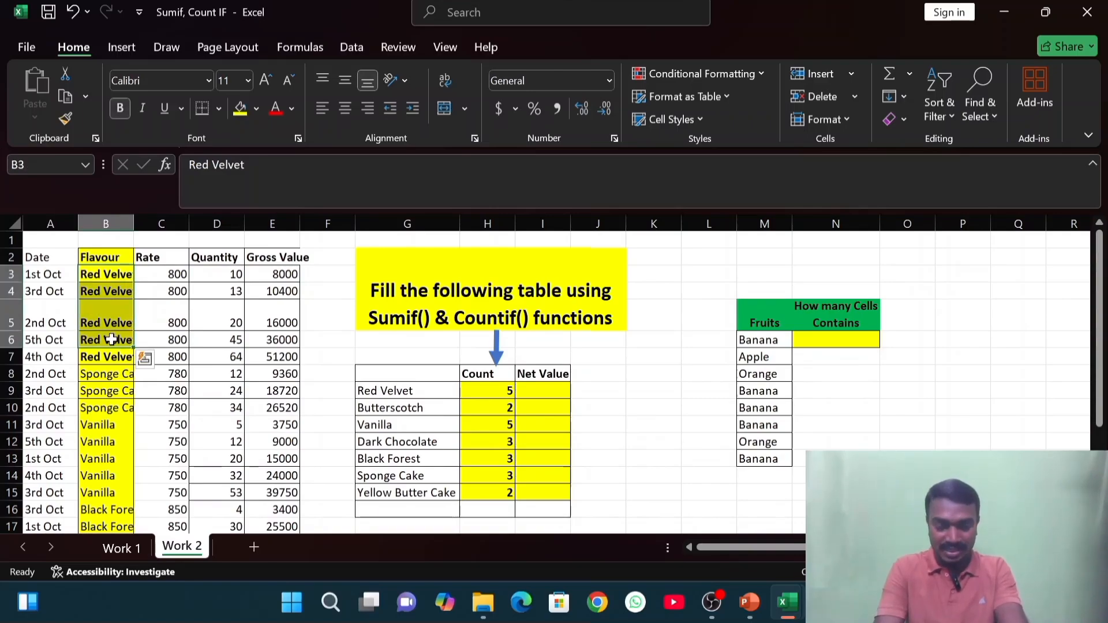
left_click(539, 386)
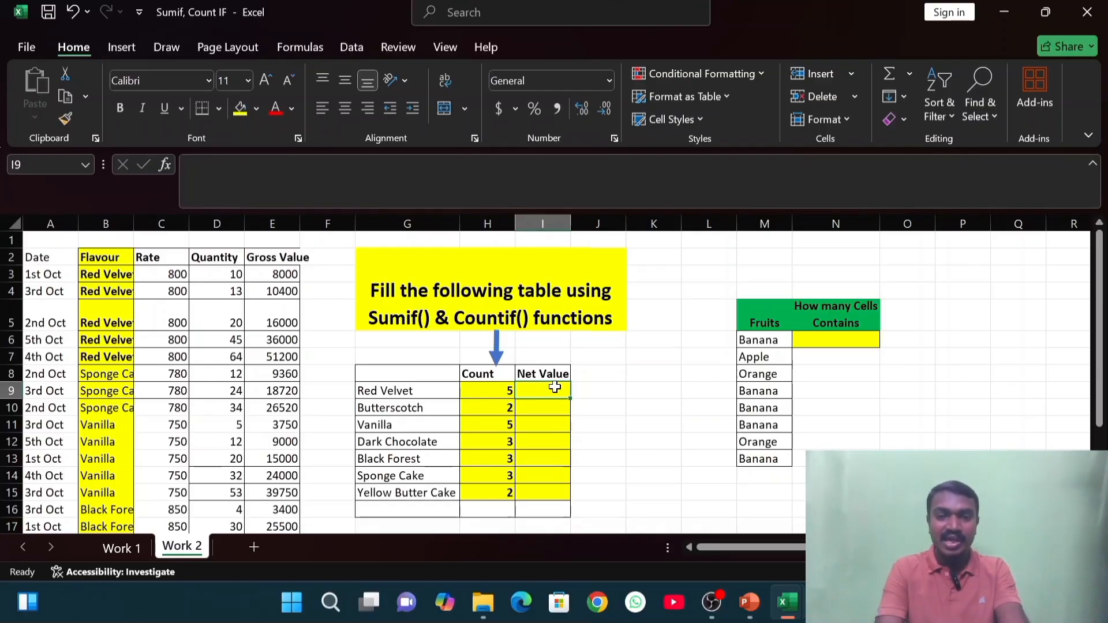
- Format the Red Velvet rows B3:E7 with red, bold text
left_click_drag(120, 270, 269, 355)
left_click(272, 110)
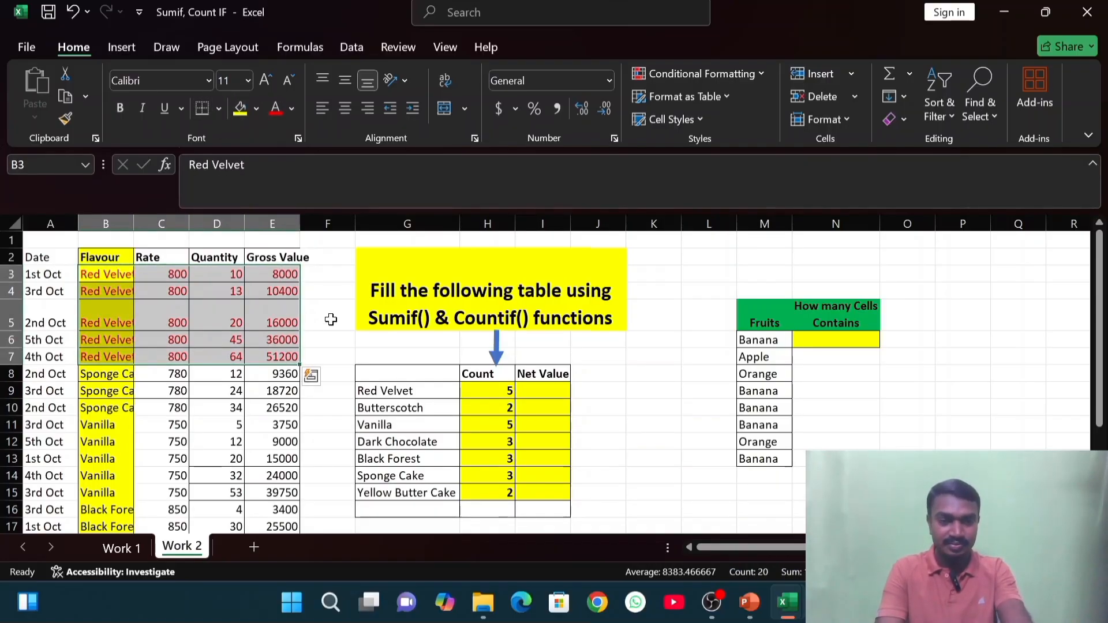
key("ctrl+b")
left_click(330, 360)
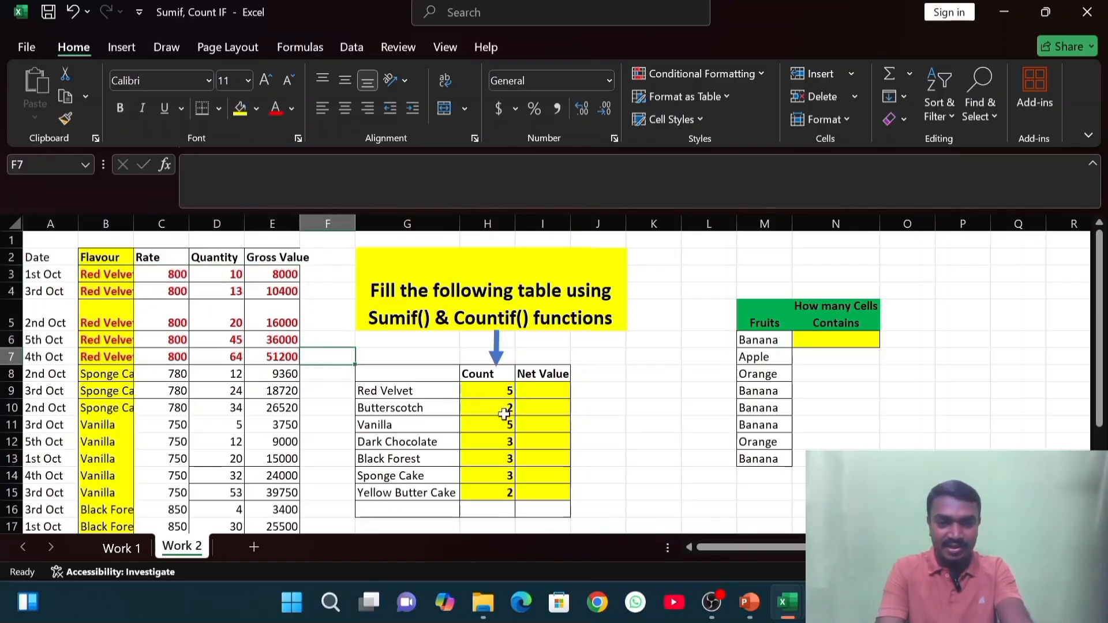
- Add up the Red Velvet Gross Values in F7 with =SUM(E3:E7) as a check total and make it bold
left_click(539, 387)
left_click(326, 357)
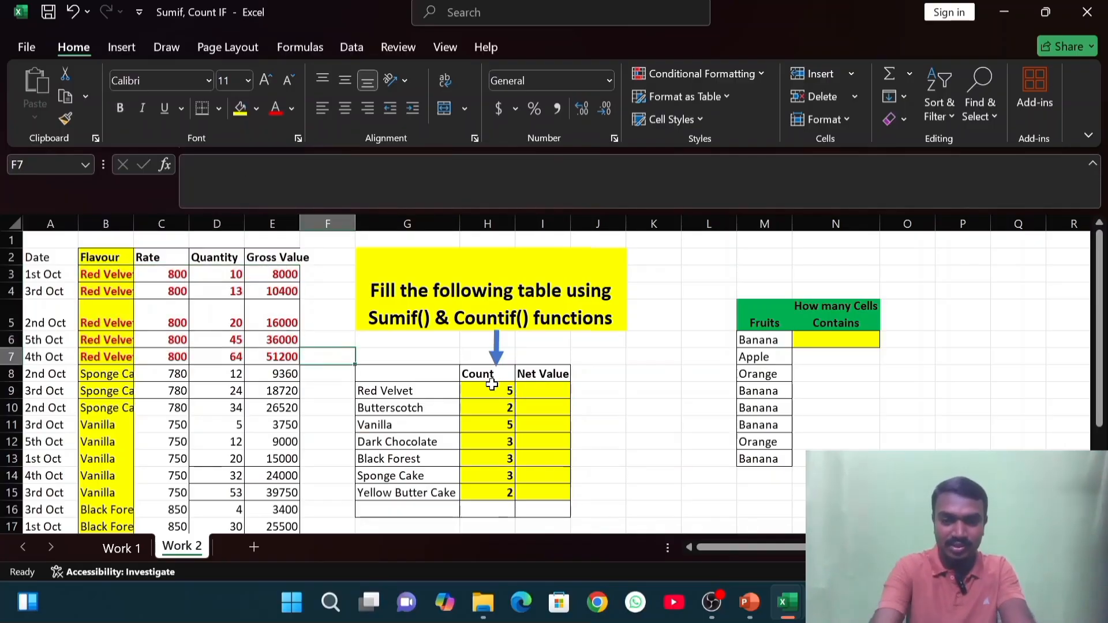
type("=sum(")
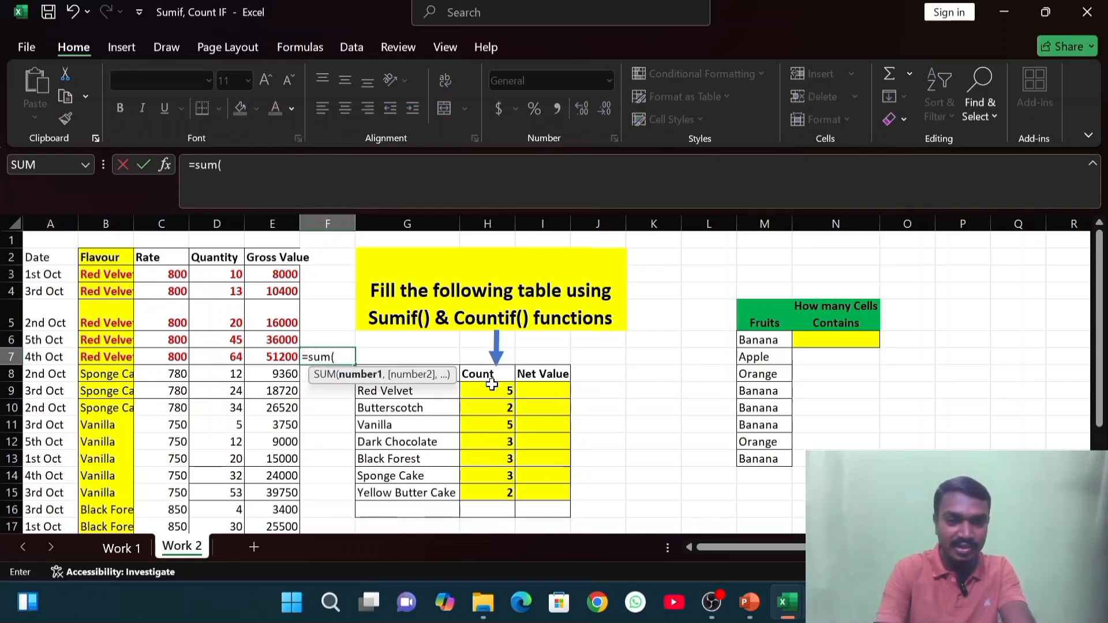
left_click_drag(283, 274, 282, 348)
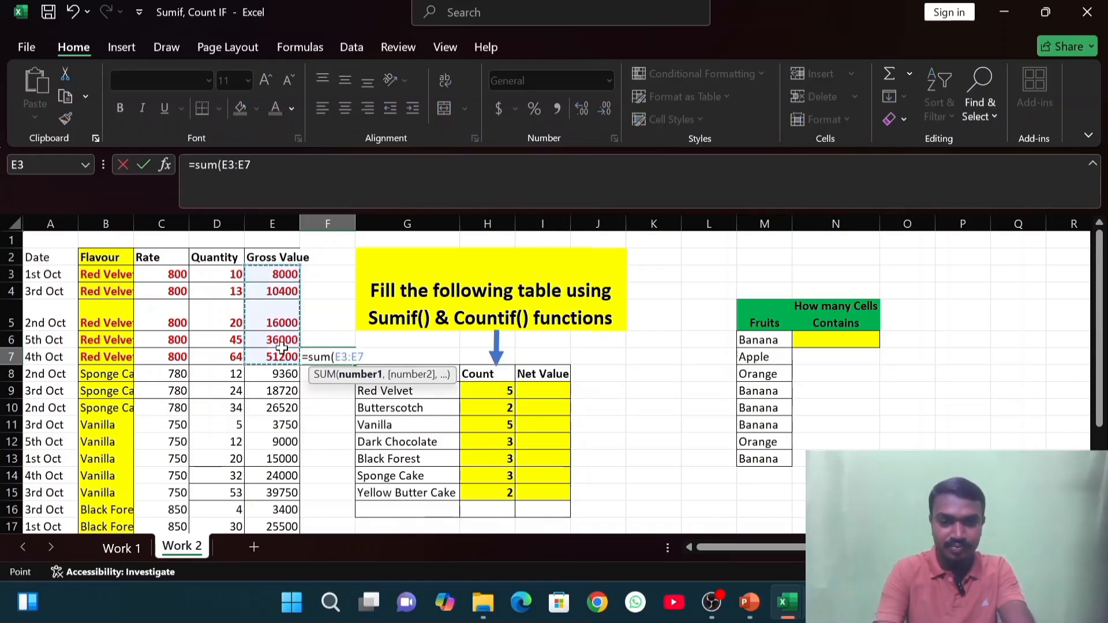
type(")")
key("Return")
left_click(333, 354)
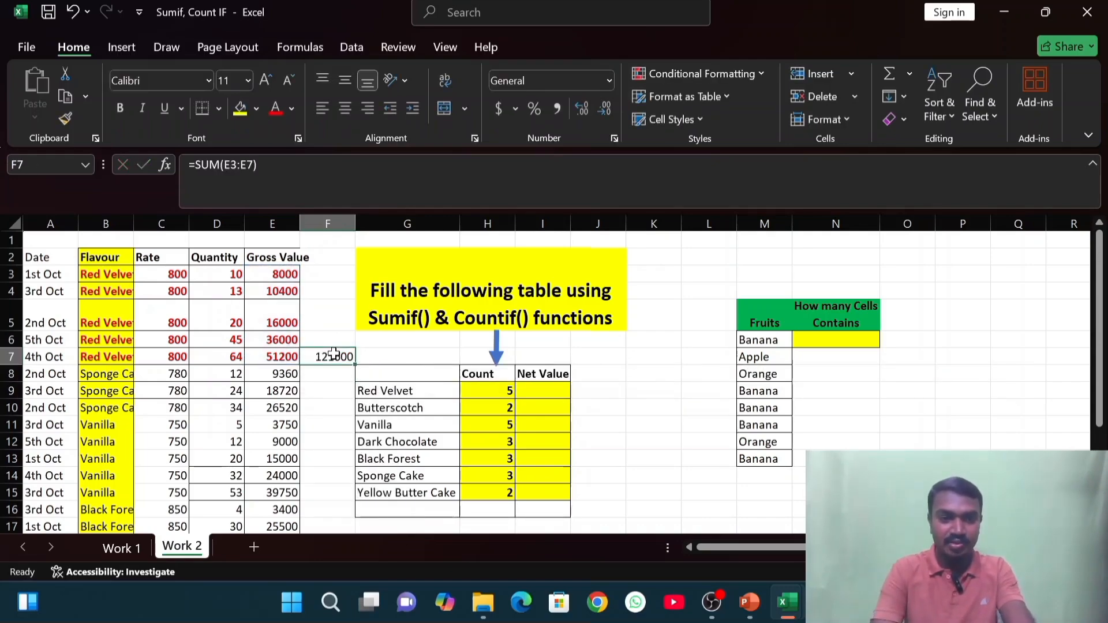
key("ctrl+b")
- Review the range used by the Red Velvet check total in F7, leaving its formula as it is
left_click(551, 390)
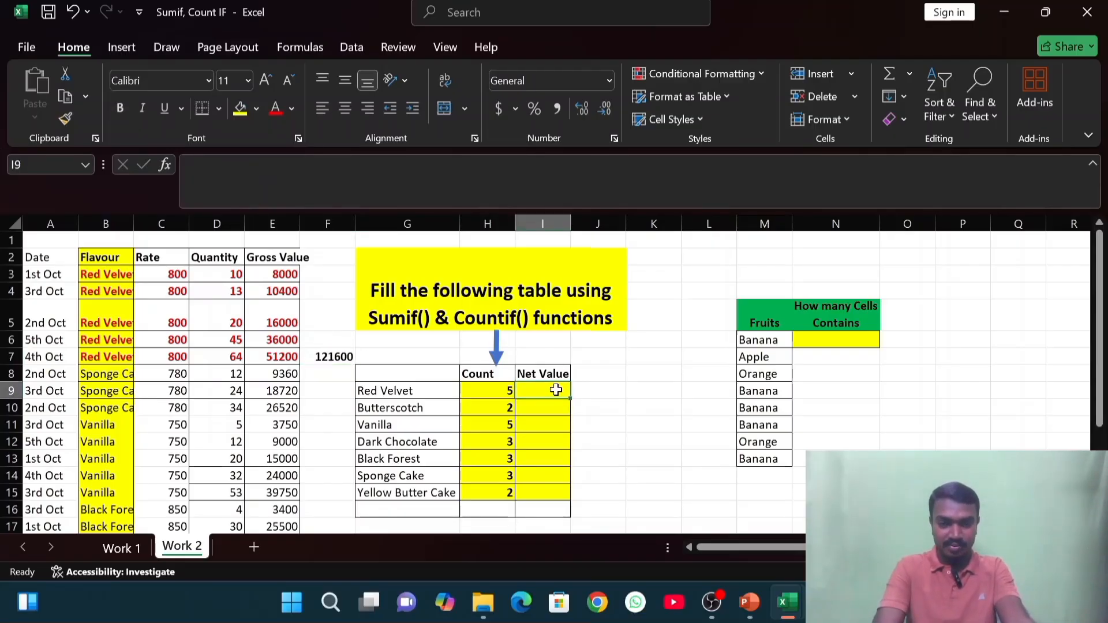
double_click(341, 356)
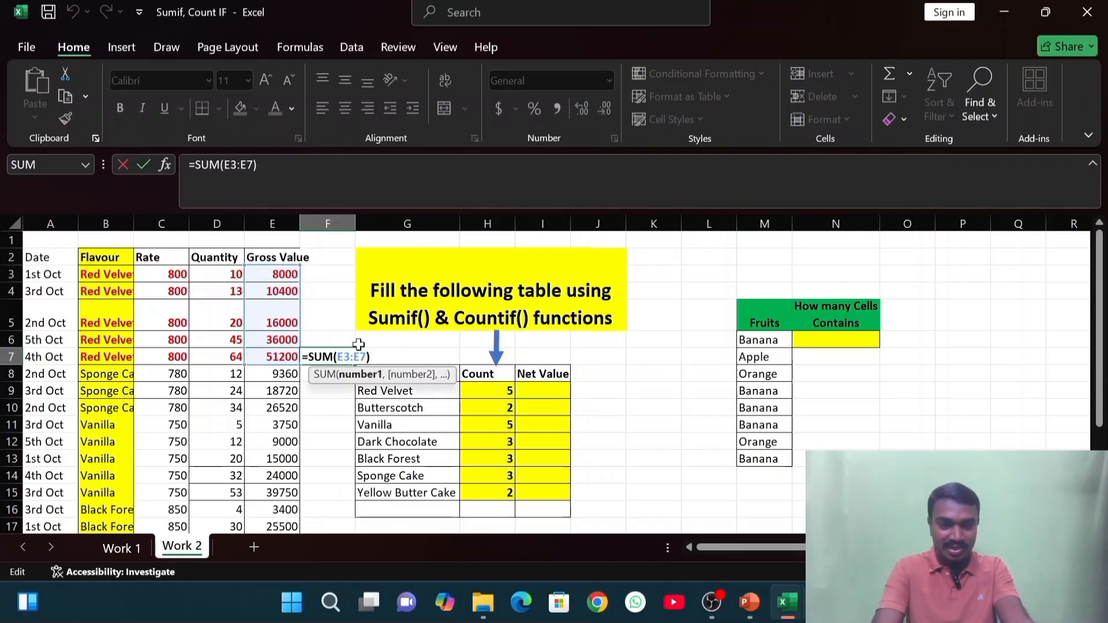
key("Return")
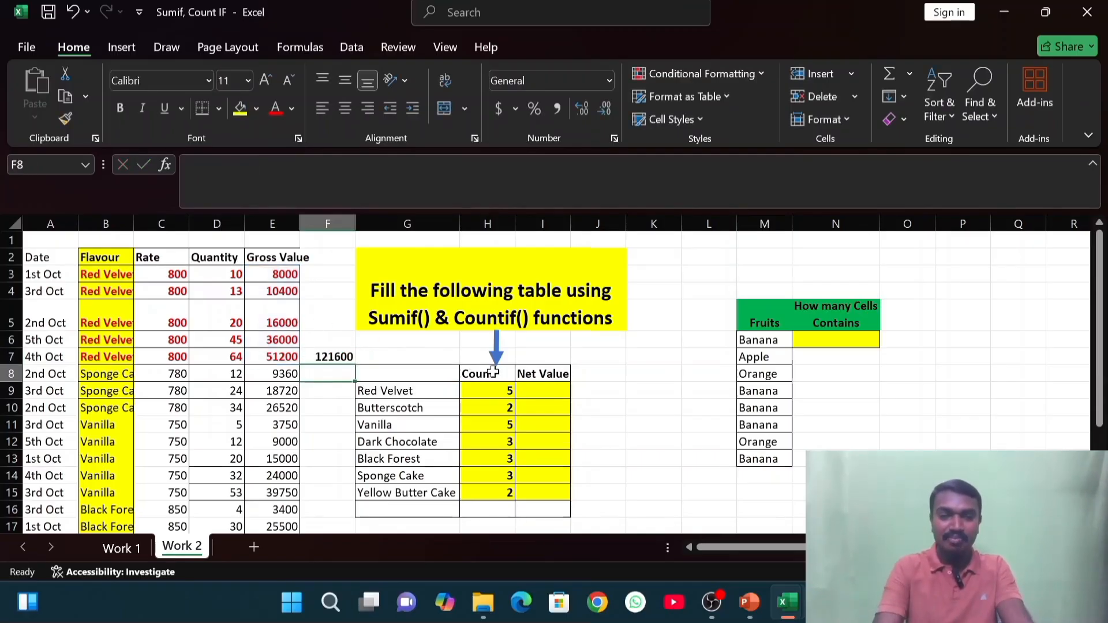
- Calculate the Red Velvet Net Value in I9 with =SUMIF(B3:E25,G9,E3:E25) and make the result bold
left_click(551, 390)
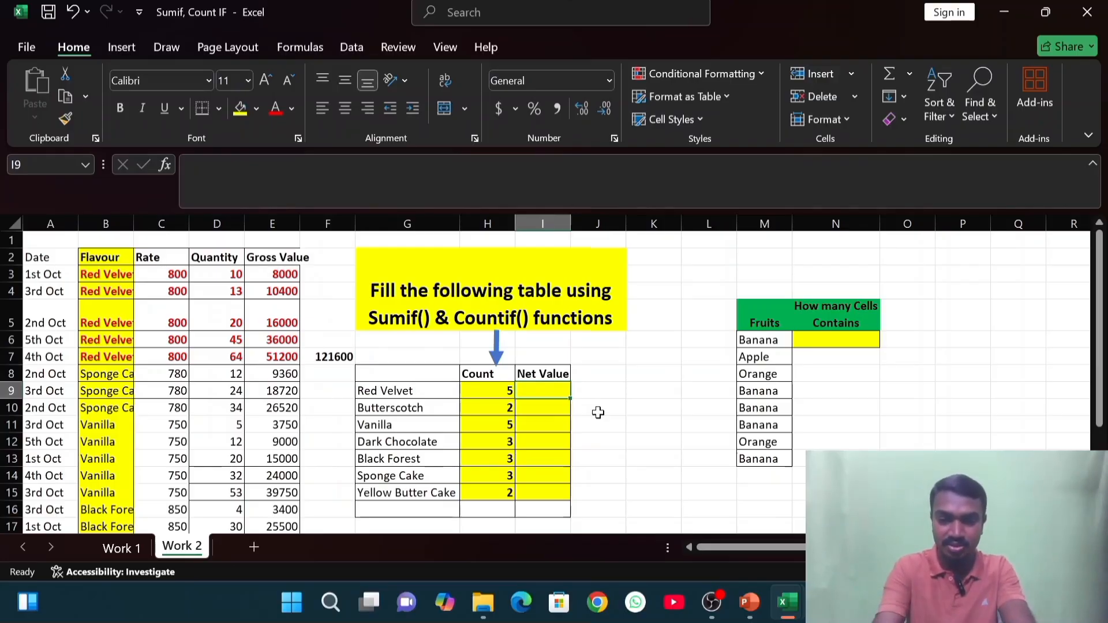
type("=sumi")
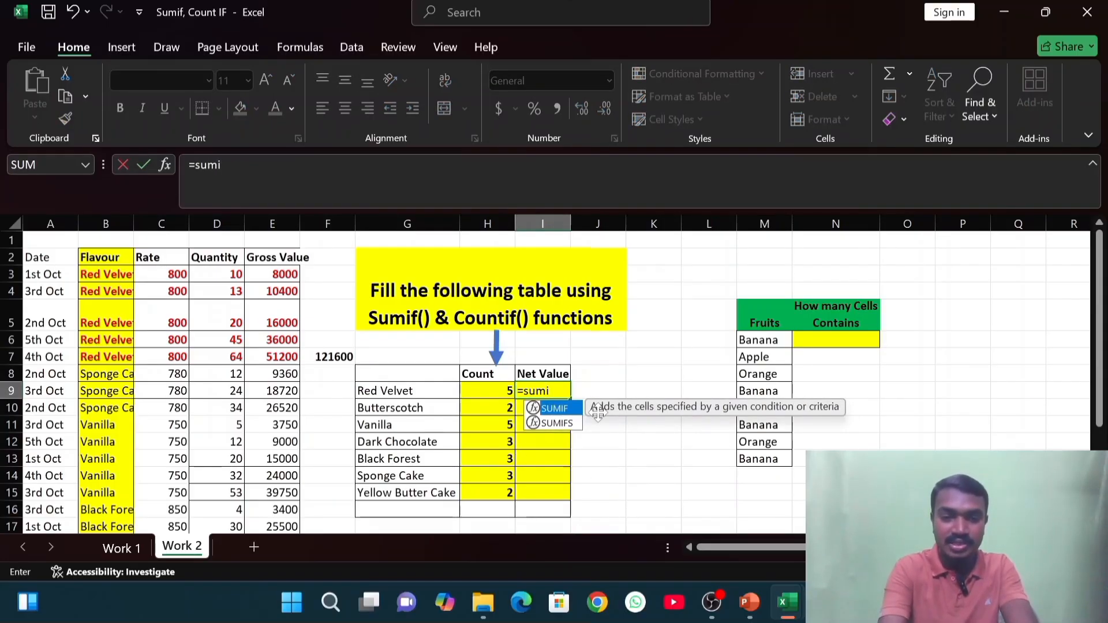
type("f(")
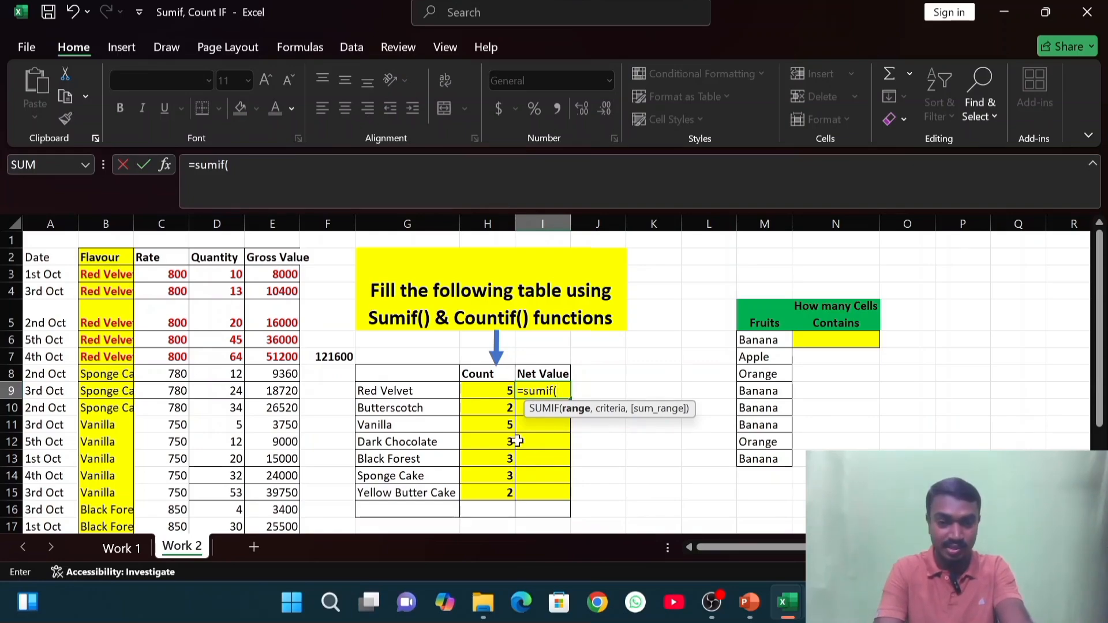
left_click_drag(99, 269, 282, 494)
left_click_drag(1099, 342, 1096, 240)
type(",")
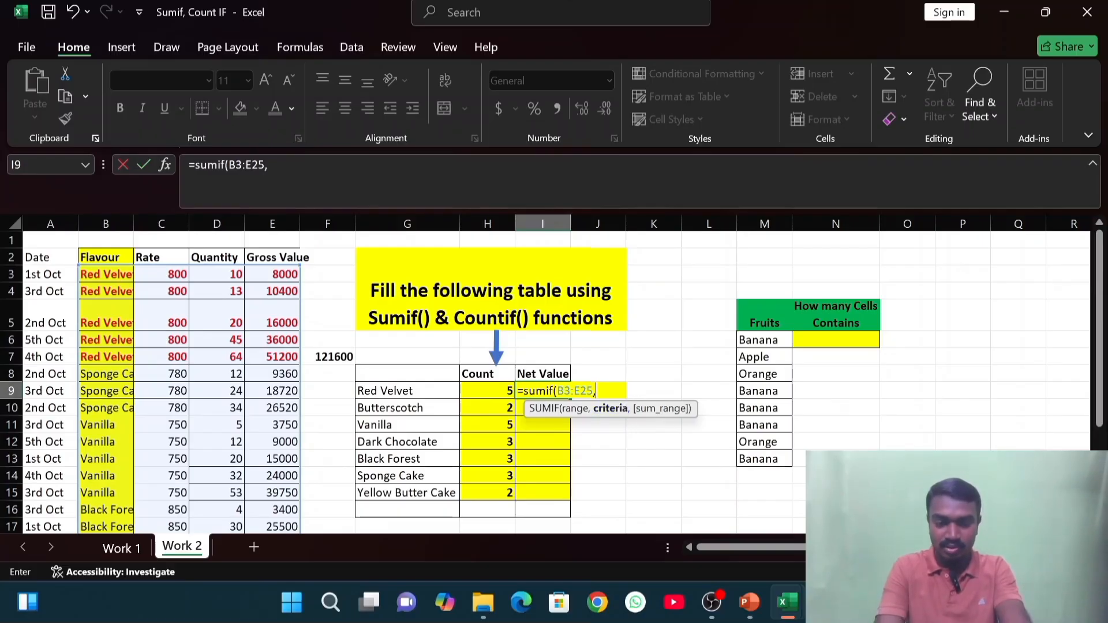
left_click(411, 390)
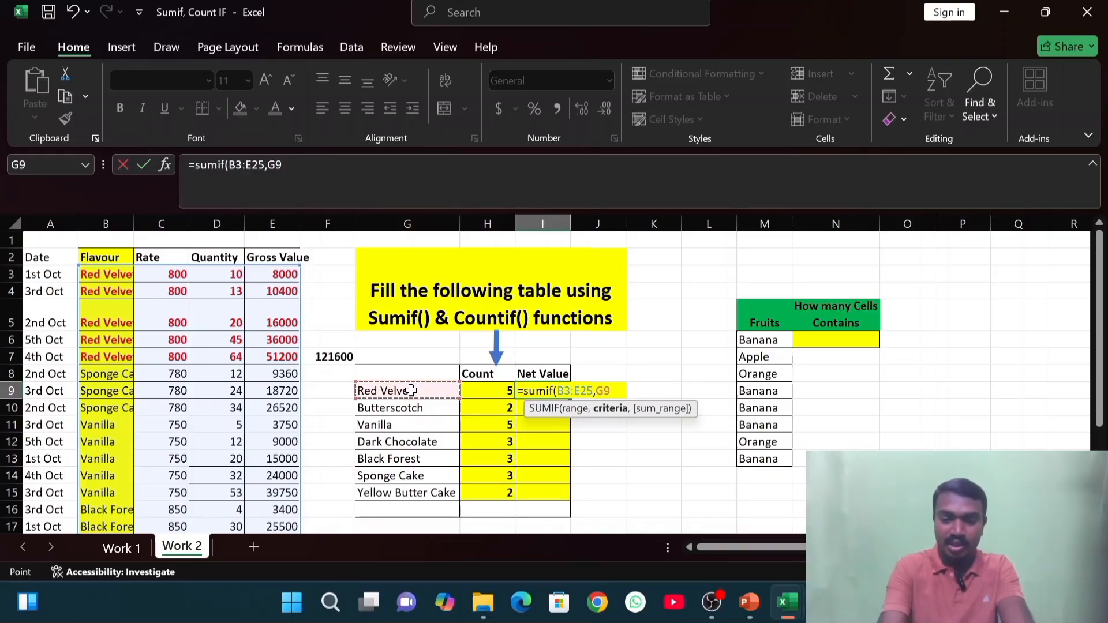
type(",")
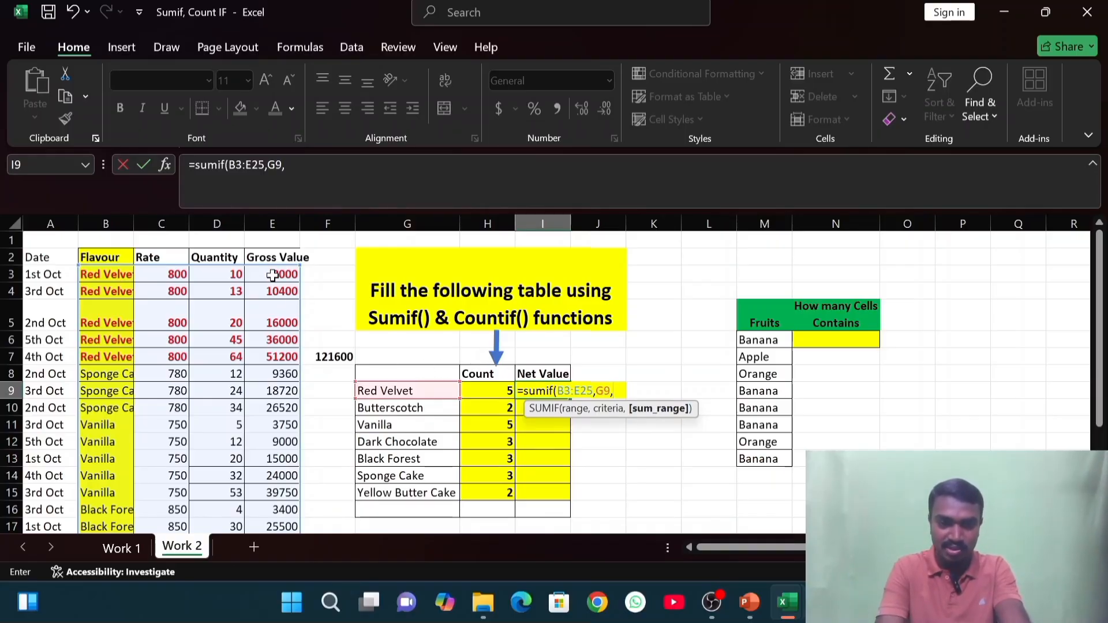
left_click_drag(273, 275, 286, 499)
scroll(1102, 289, "up", 3)
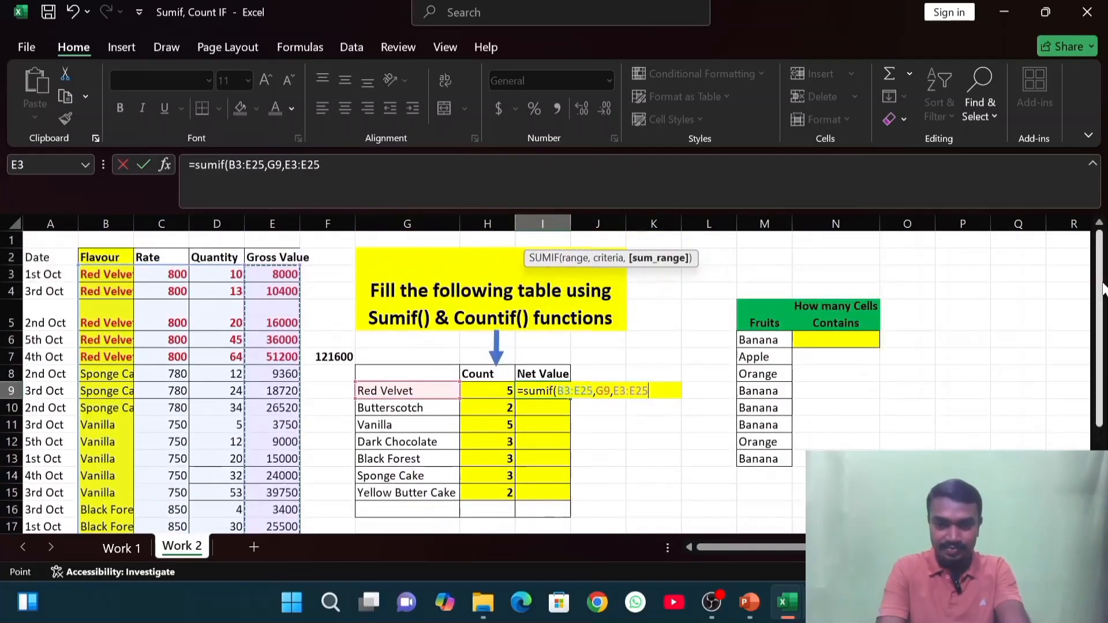
type(")")
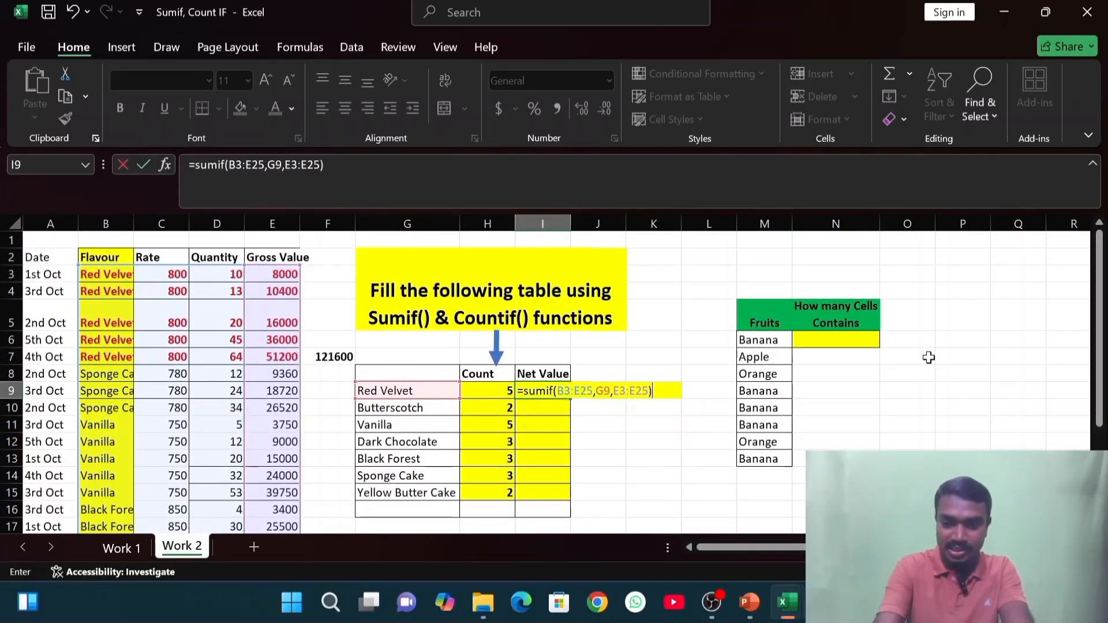
key("Return")
left_click(543, 390)
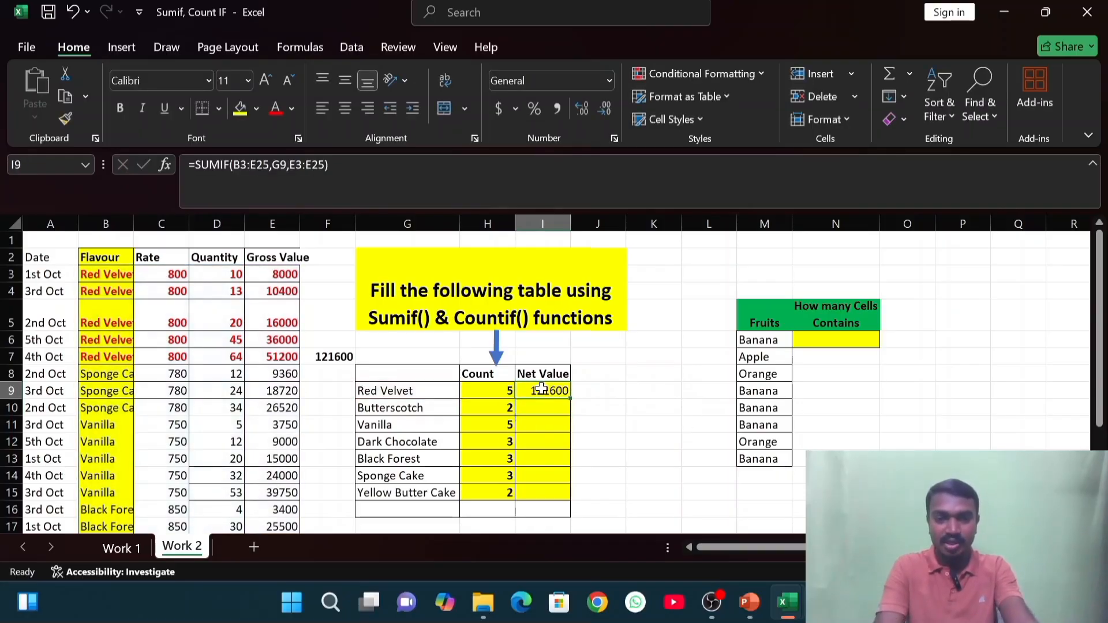
mouse_move(788, 603)
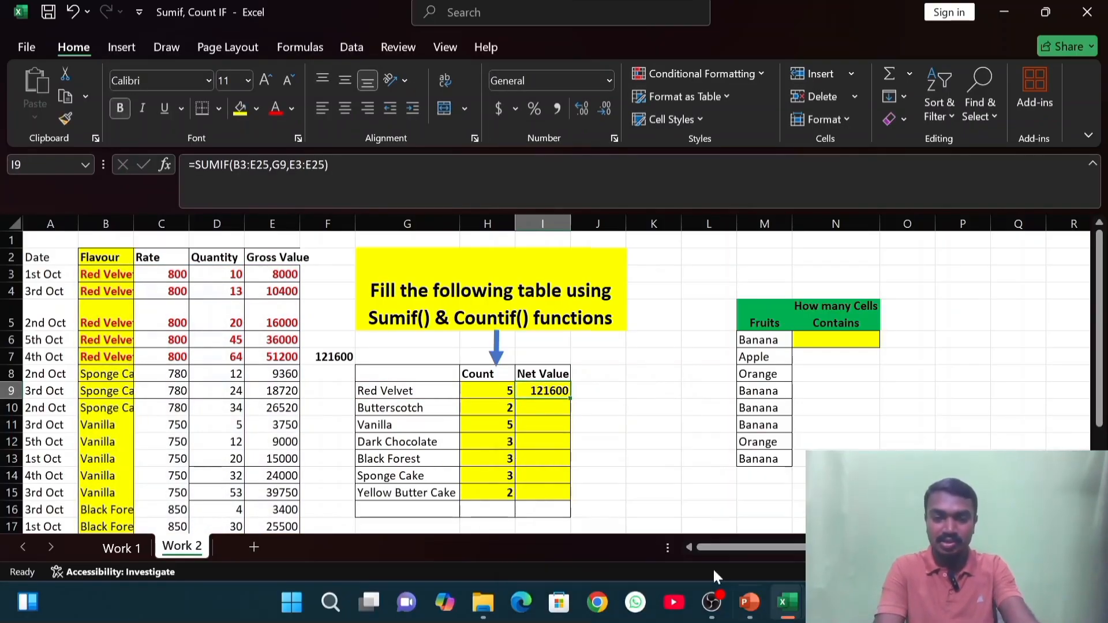
- Compare the check total in F7 with the Red Velvet Net Value in I9 and inspect the SUMIF formula's ranges
left_click(345, 361)
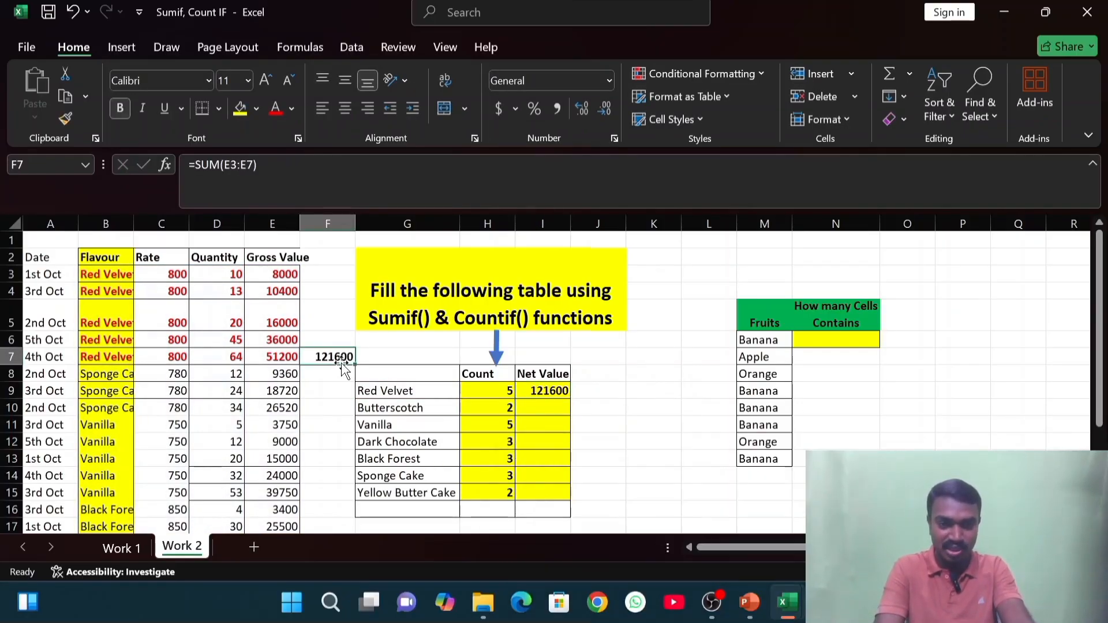
double_click(545, 399)
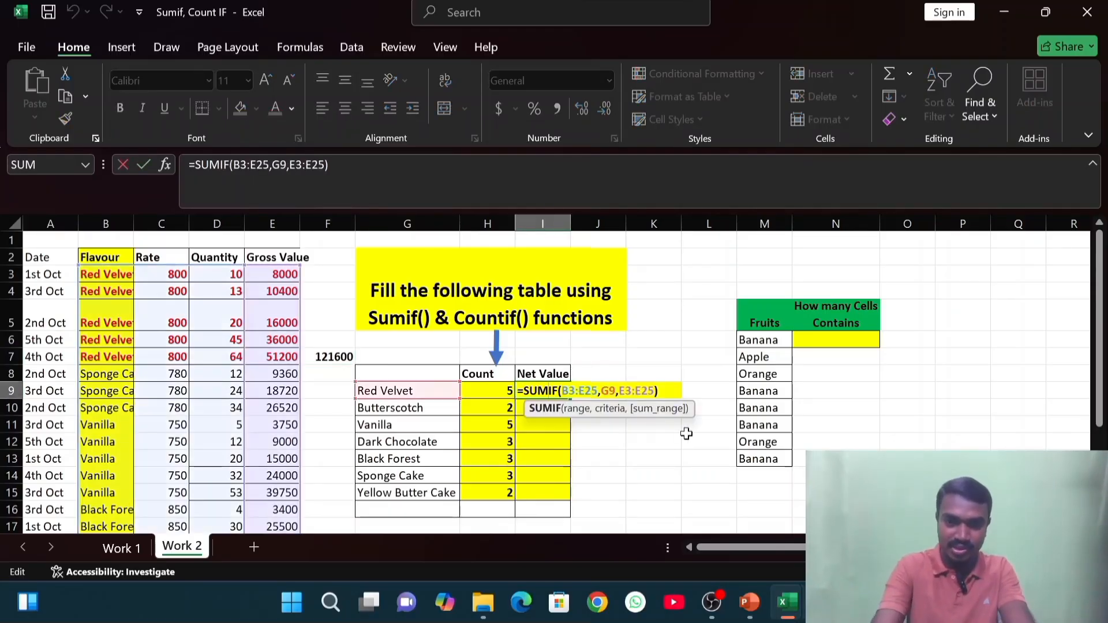
key("Return")
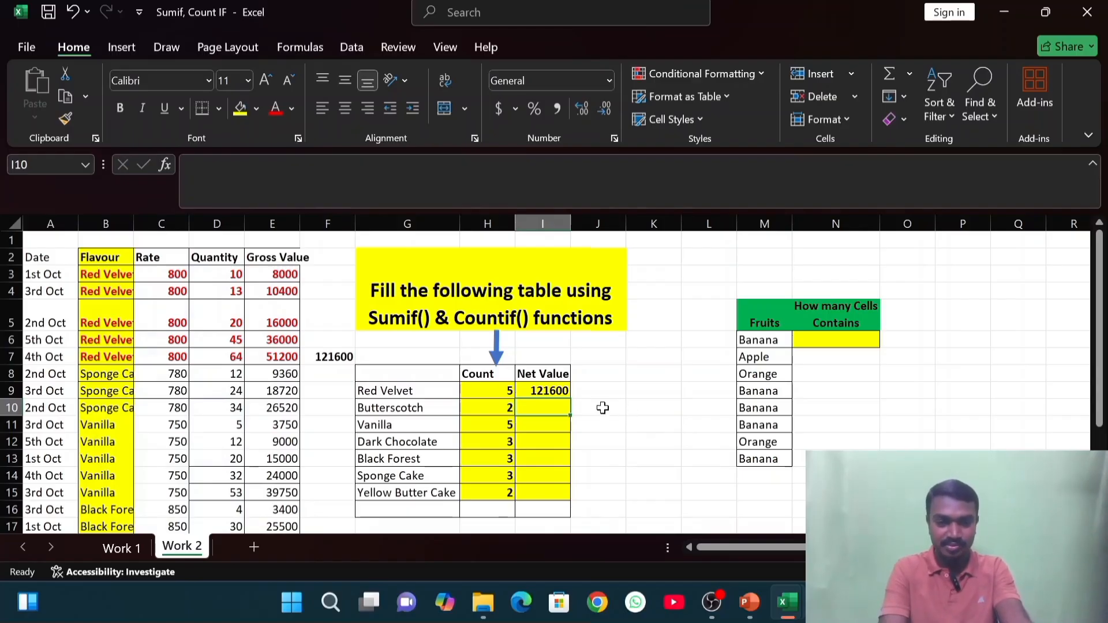
- Lock the row references in the Red Velvet Net Value formula in I9, making it =SUMIF(B$3:E$25,G9,E$3:E$25)
key("Up")
double_click(558, 395)
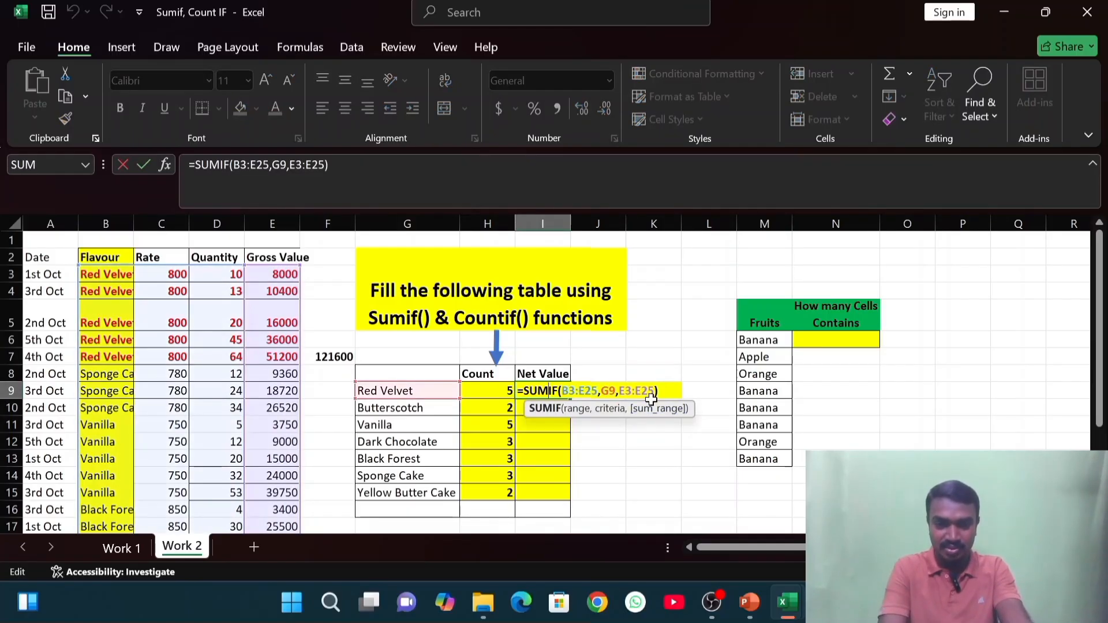
left_click(578, 391)
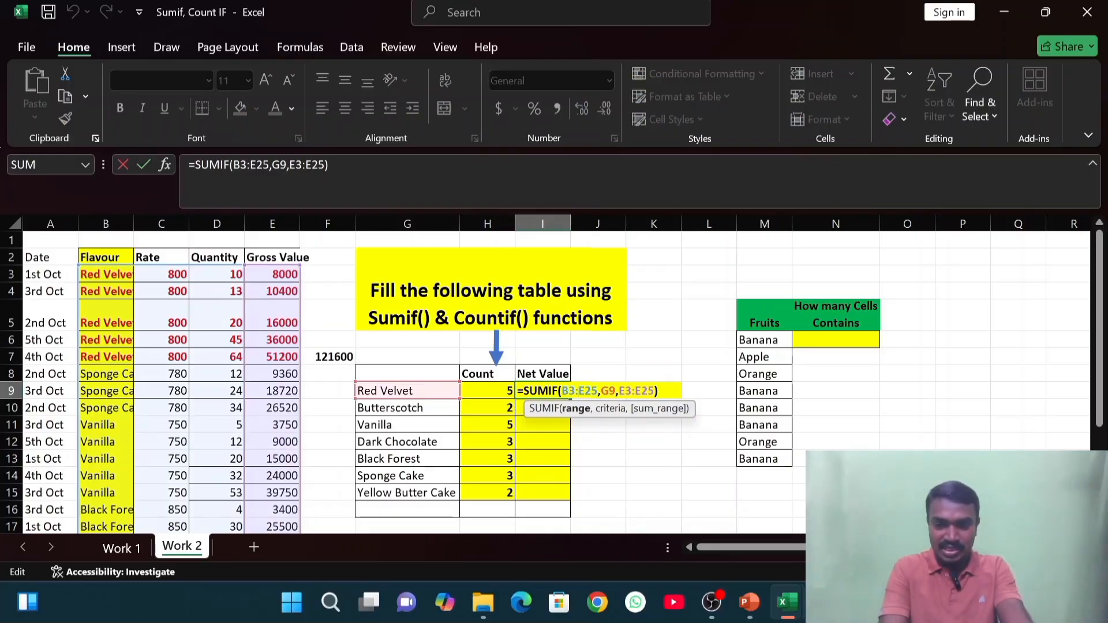
left_click(641, 391)
left_click(580, 391)
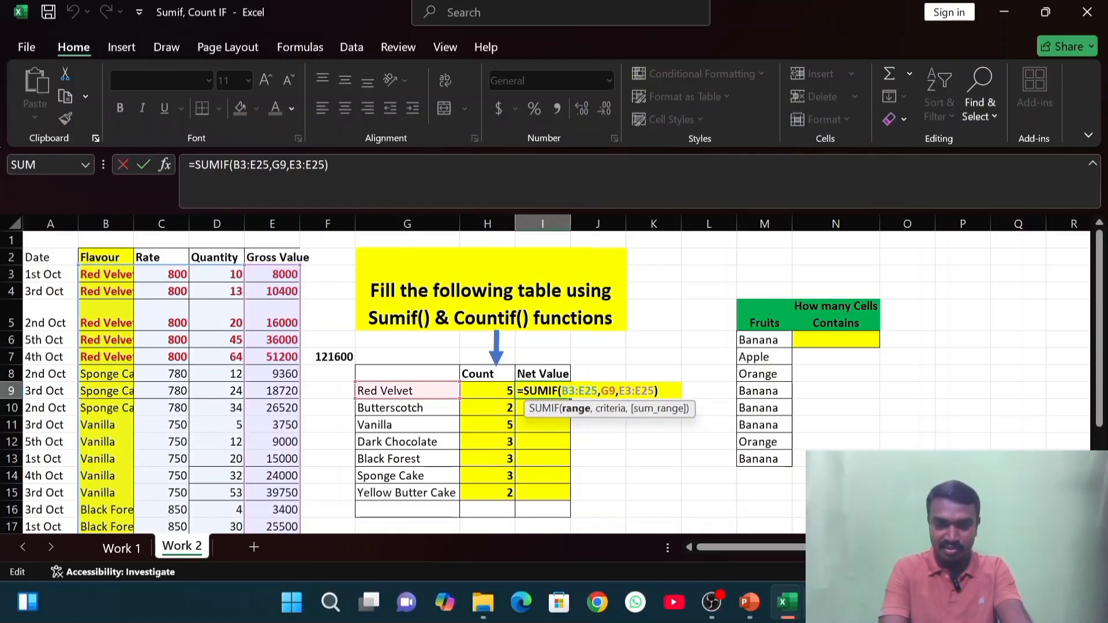
type("$")
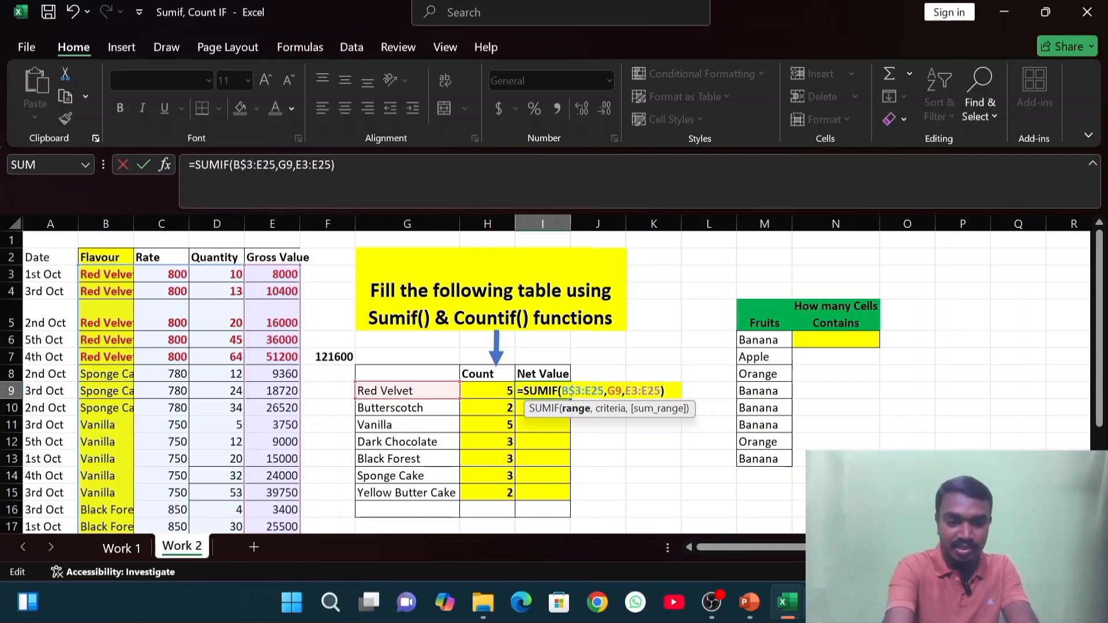
left_click(595, 391)
type("$")
left_click(638, 391)
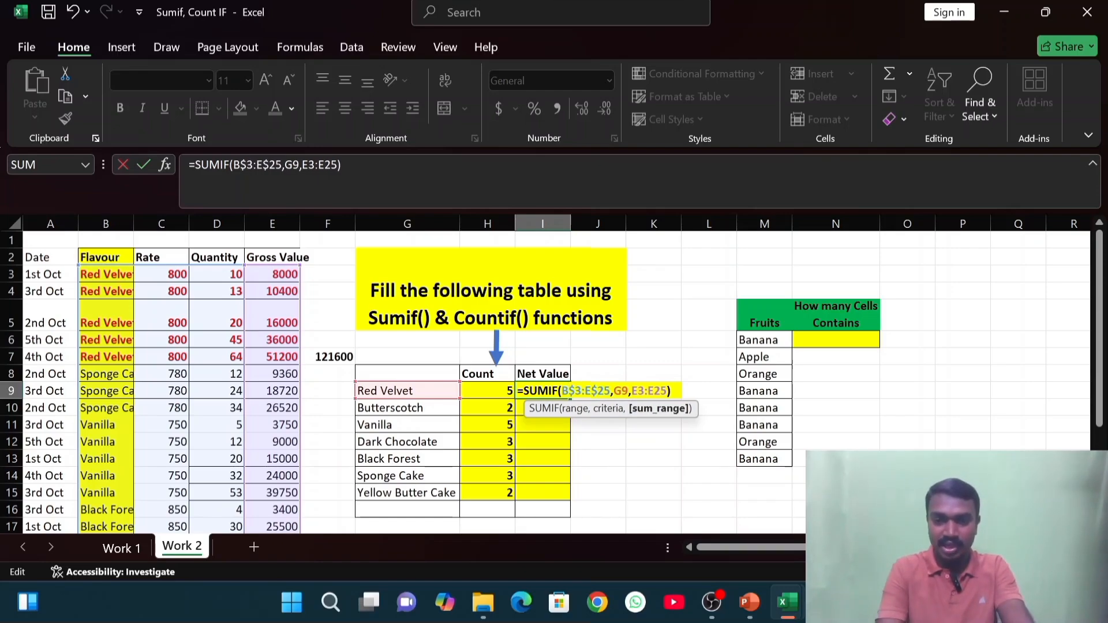
type("$")
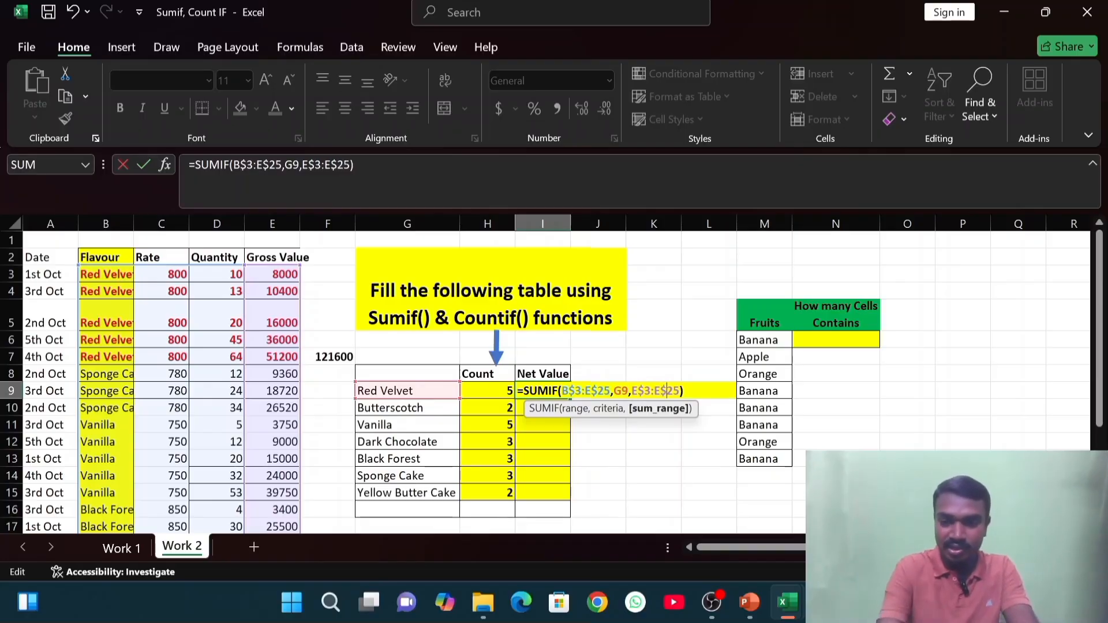
key("Return")
- Fill the SUMIF formula from I9 down to I15 for the remaining flavours and inspect the Butterscotch result
left_click(564, 391)
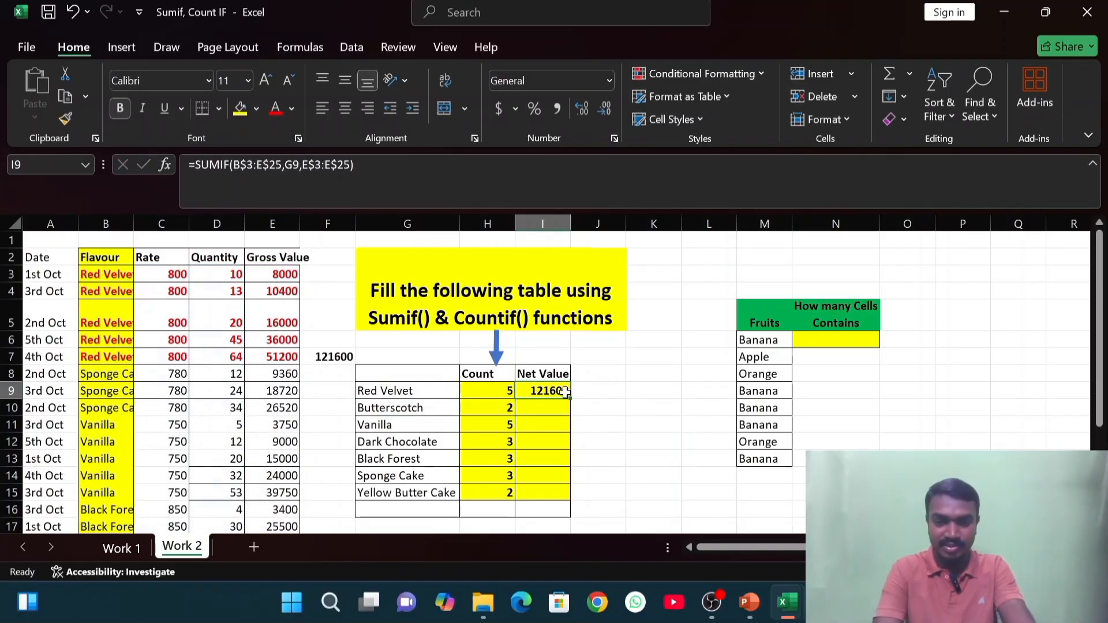
left_click_drag(572, 400, 558, 494)
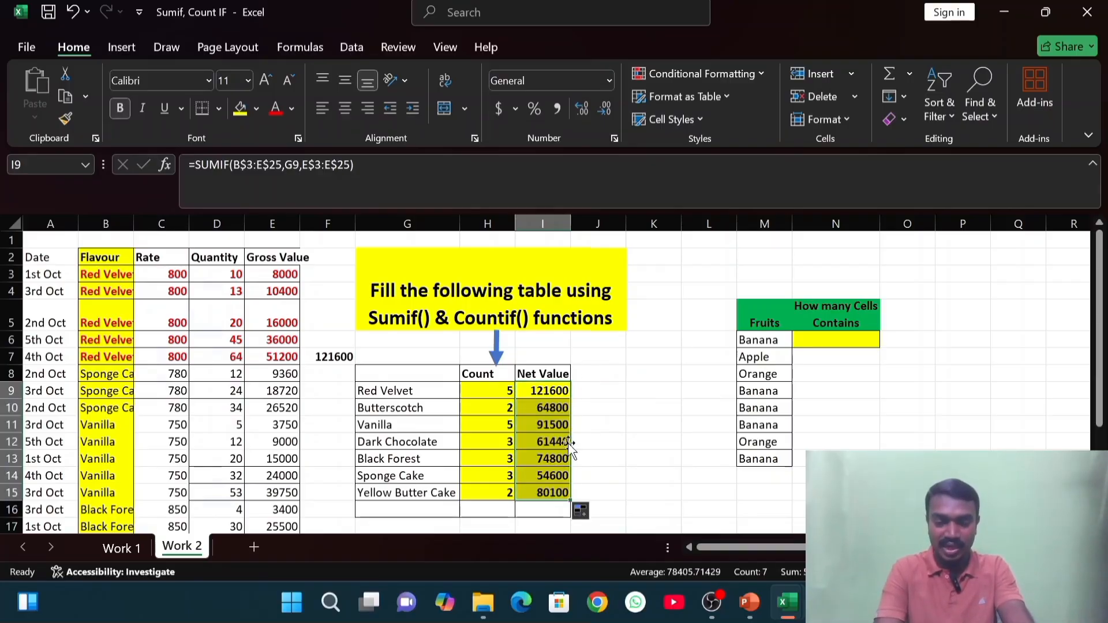
left_click(434, 414)
left_click(545, 404)
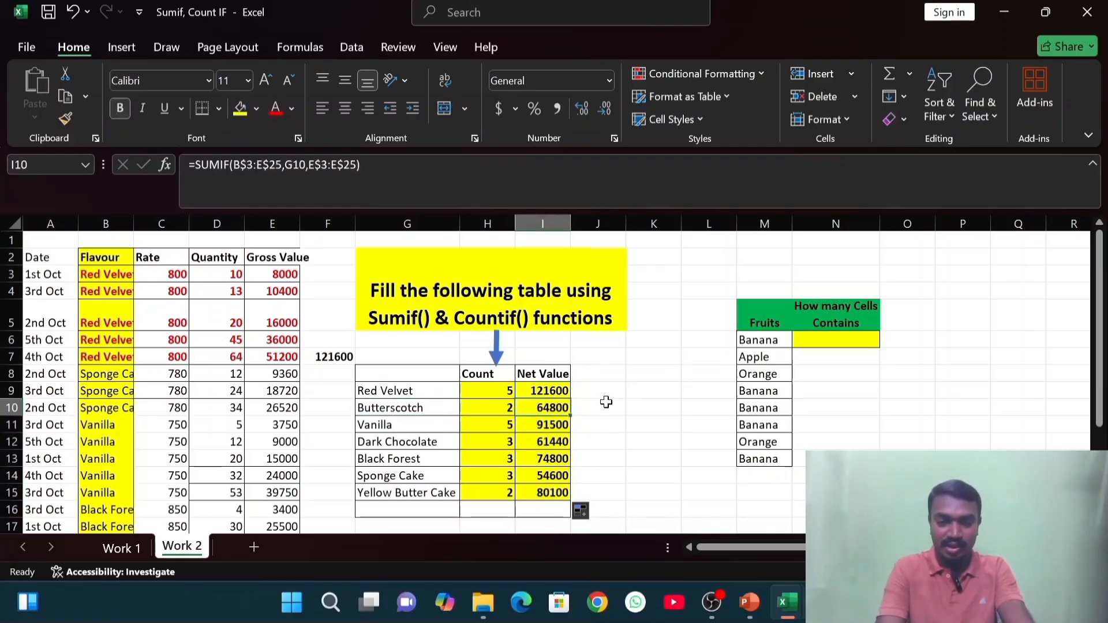
- Format the Butterscotch records in B21:E22 as bold red text
left_click_drag(1104, 350, 1096, 443)
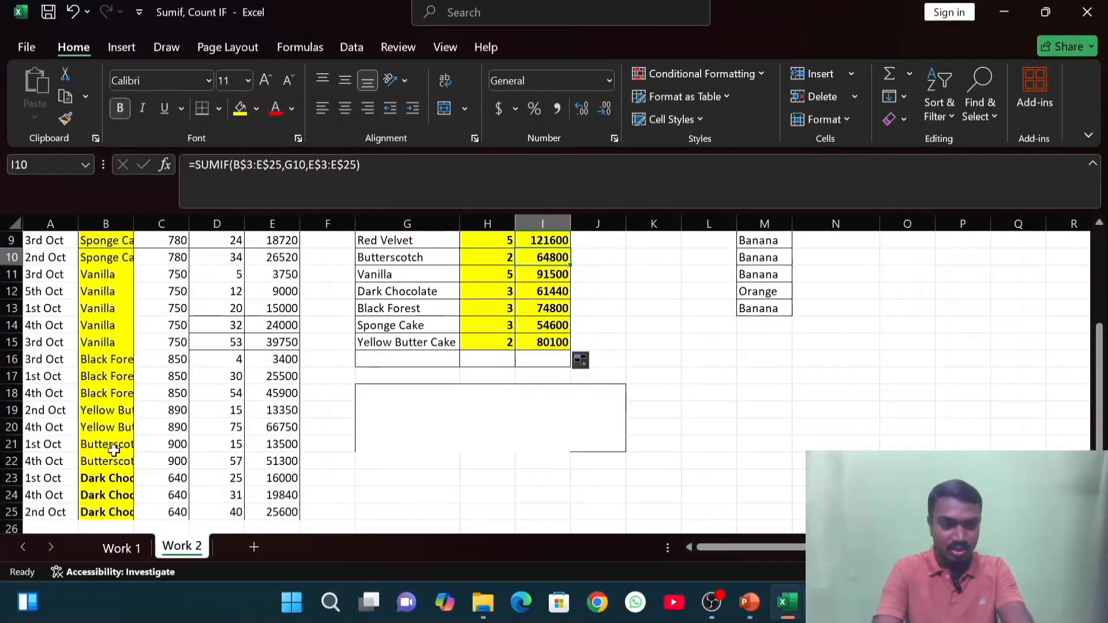
left_click_drag(108, 444, 272, 461)
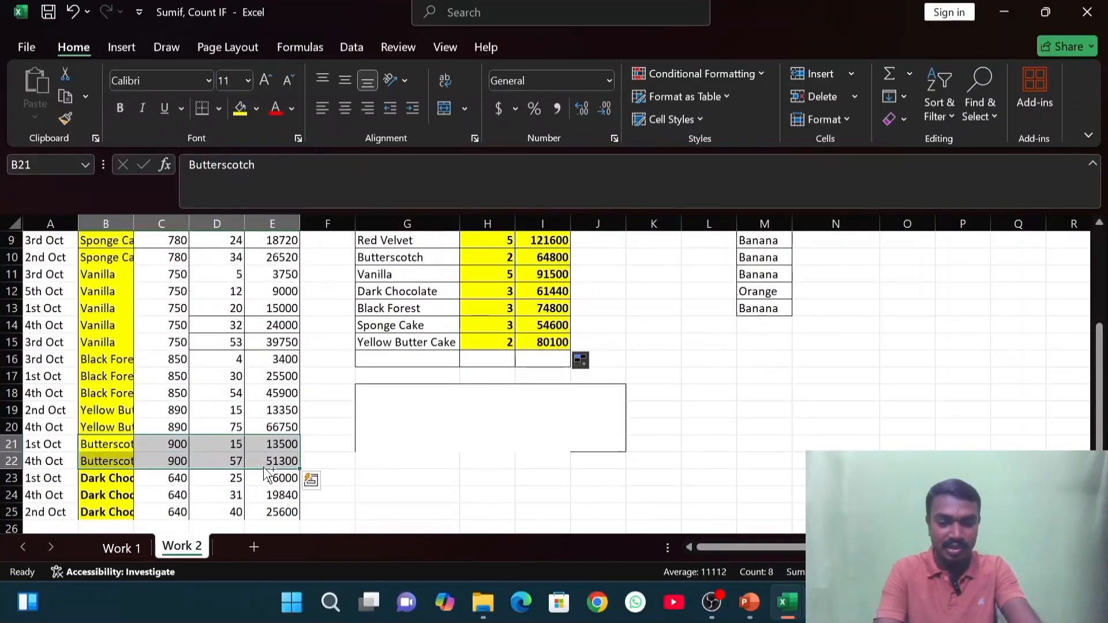
left_click(119, 108)
left_click(272, 109)
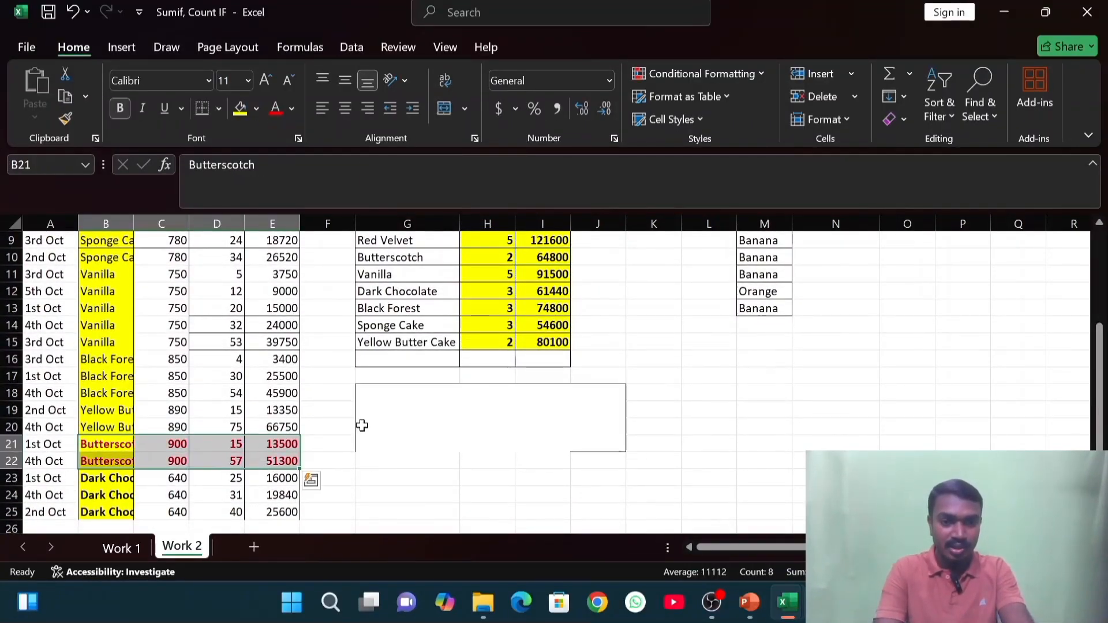
- Add up the two Butterscotch Gross Values in F22 with =E21+E22 as a check total and make it bold
left_click(326, 460)
type("=")
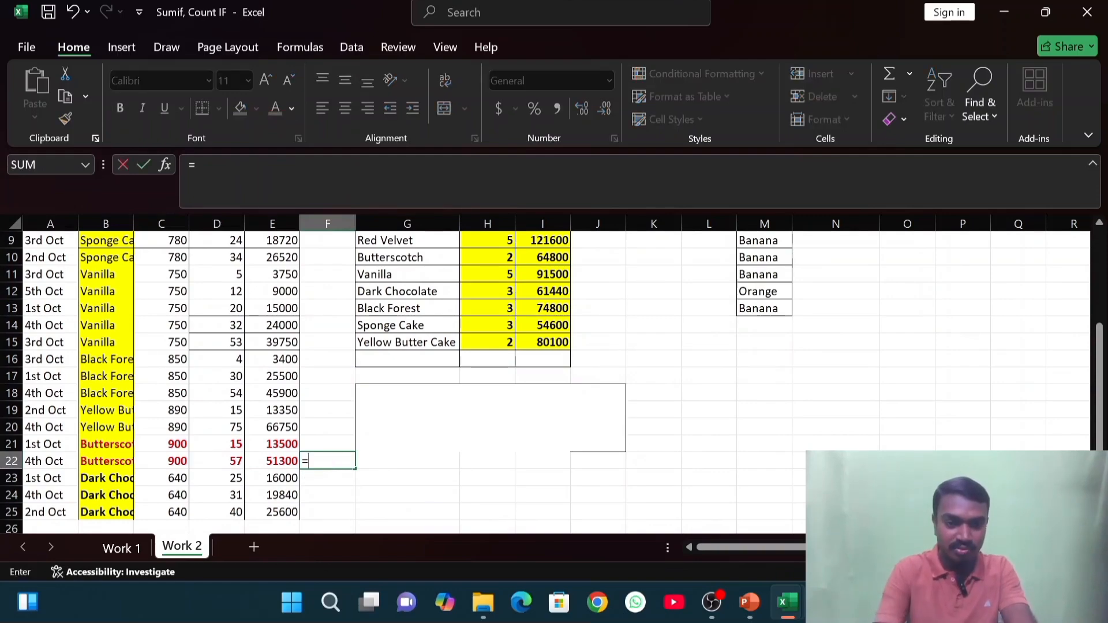
left_click(288, 445)
type("+")
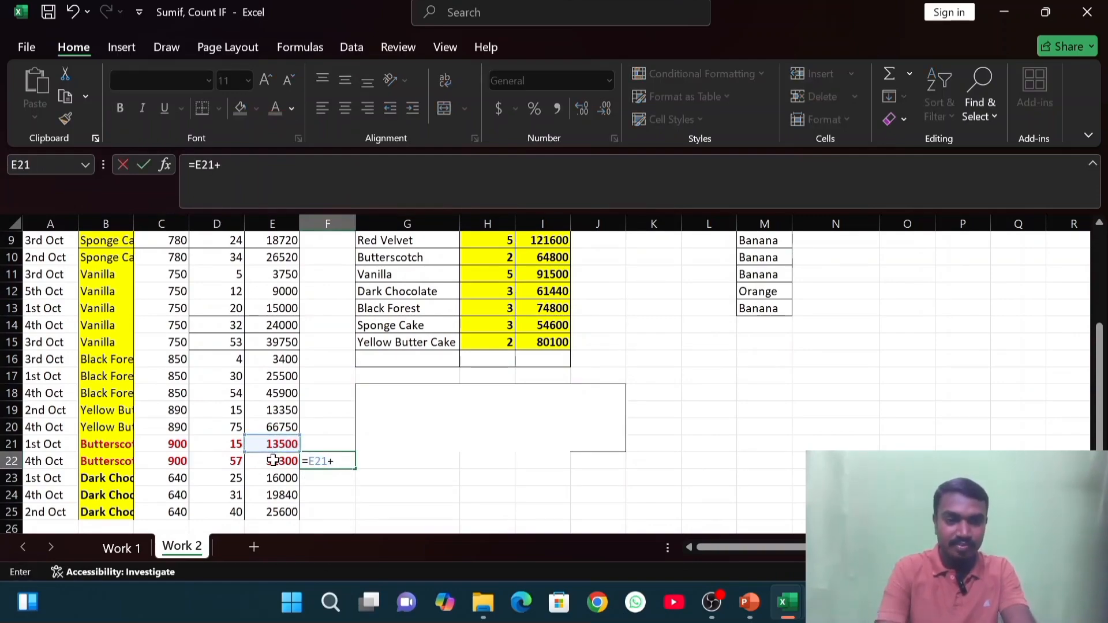
left_click(273, 460)
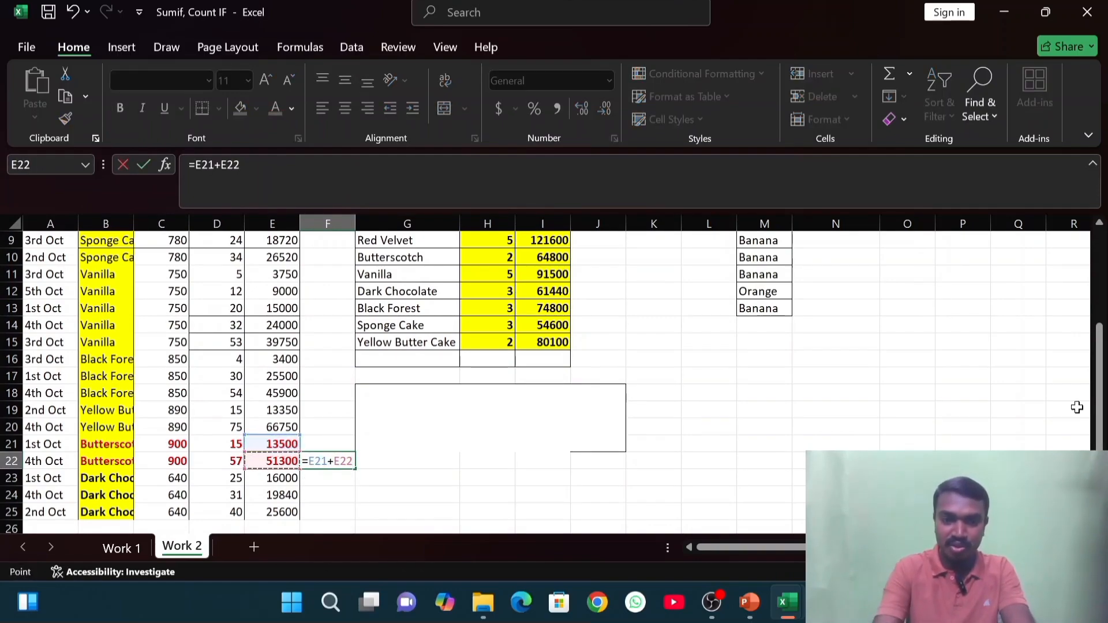
key("Return")
left_click(349, 460)
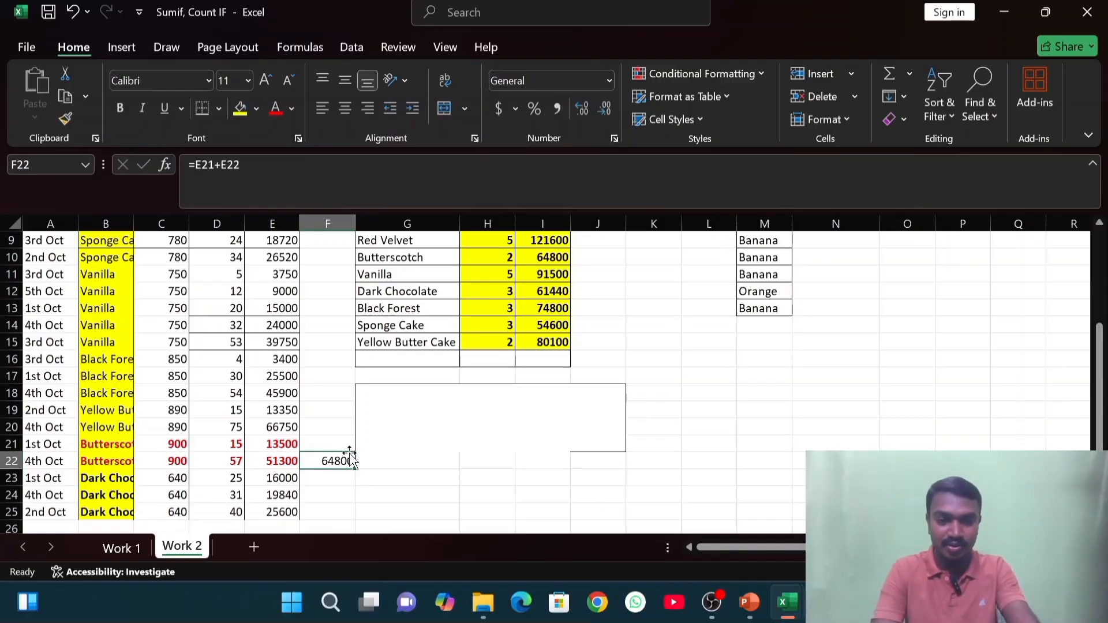
key("ctrl+b")
- Color the Butterscotch Net Value in I10 red
scroll(1102, 330, "up", 1)
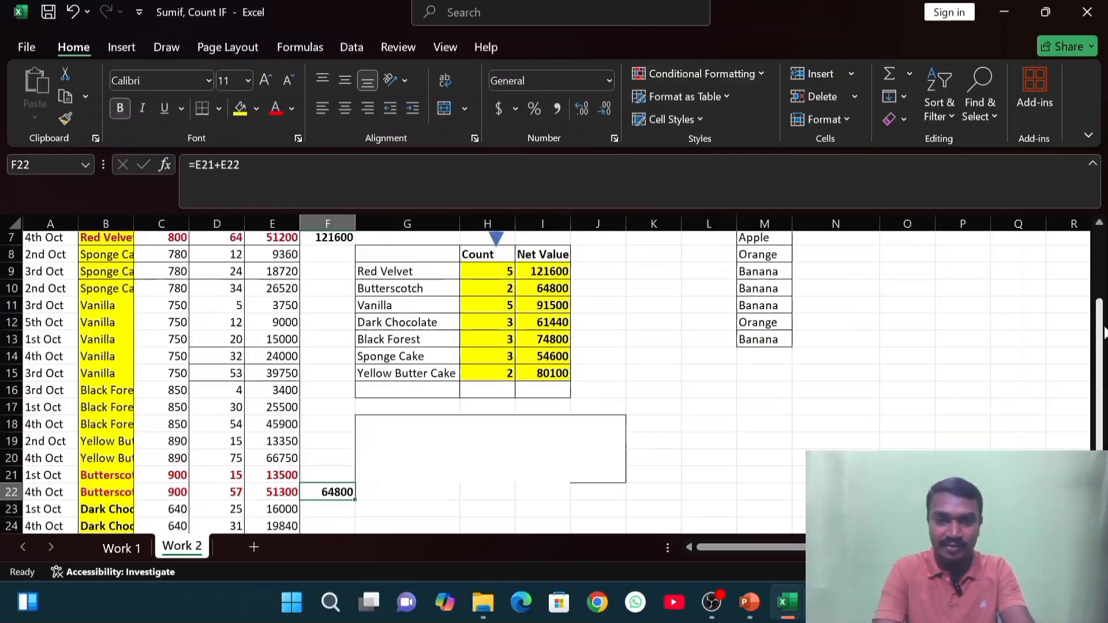
scroll(1102, 330, "up", 1)
left_click(551, 357)
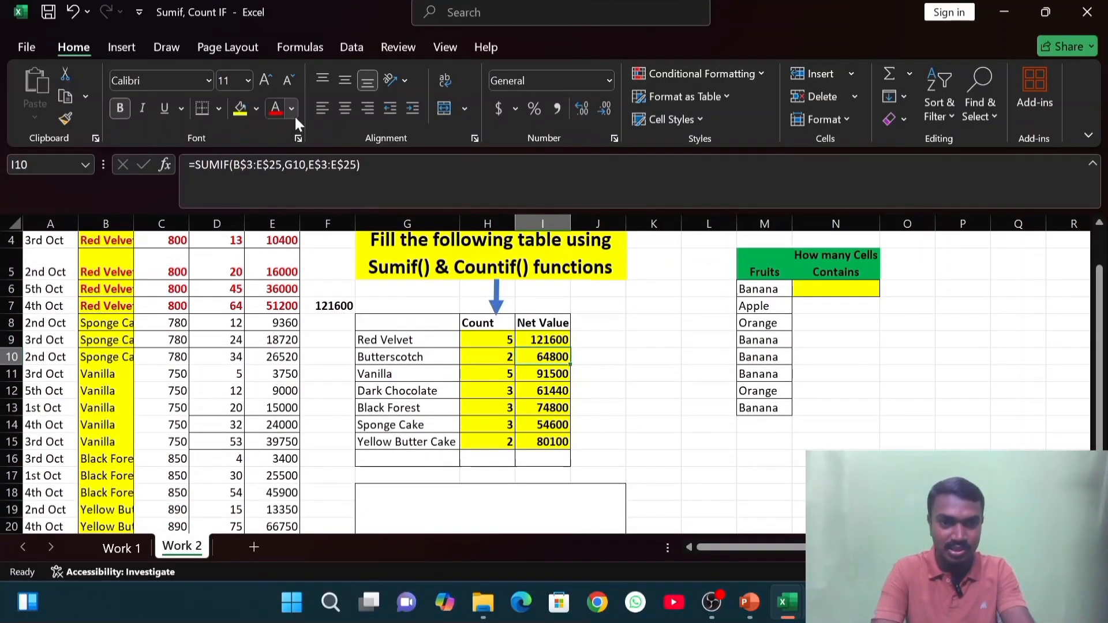
left_click(277, 109)
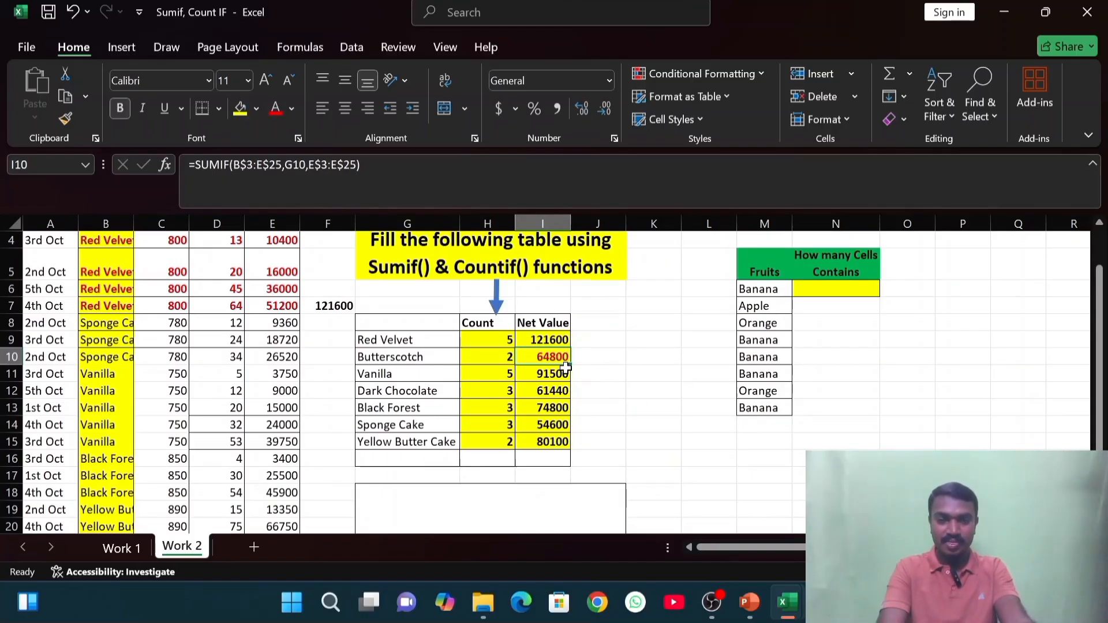
- Review the filled Count column H9:H15 and Net Value column I9:I15 of the flavour summary table
left_click_drag(493, 340, 489, 438)
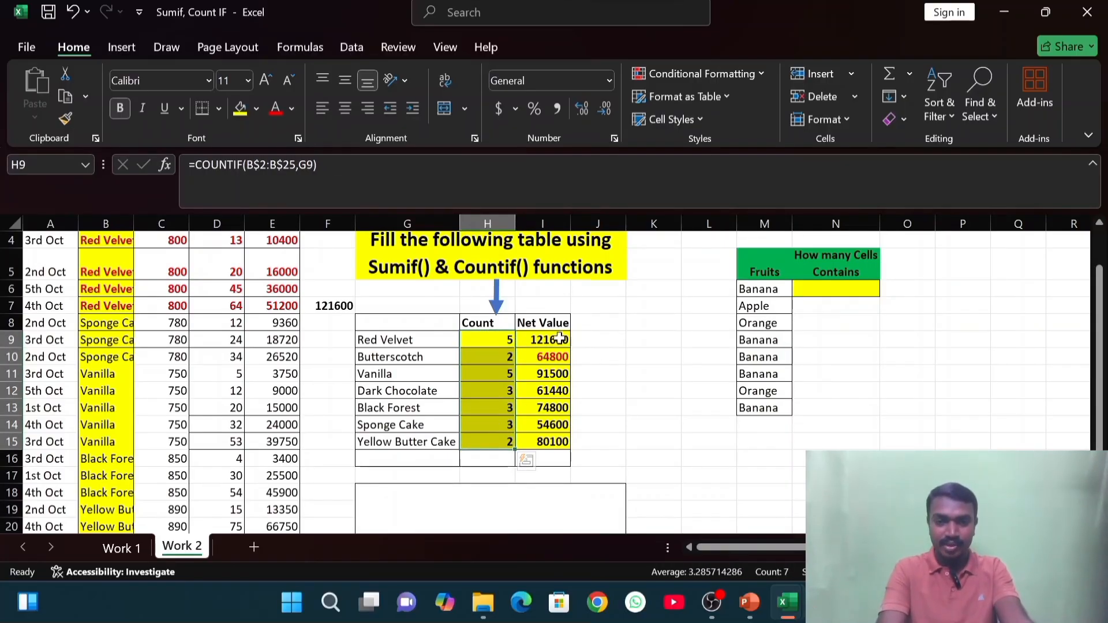
left_click_drag(556, 339, 554, 450)
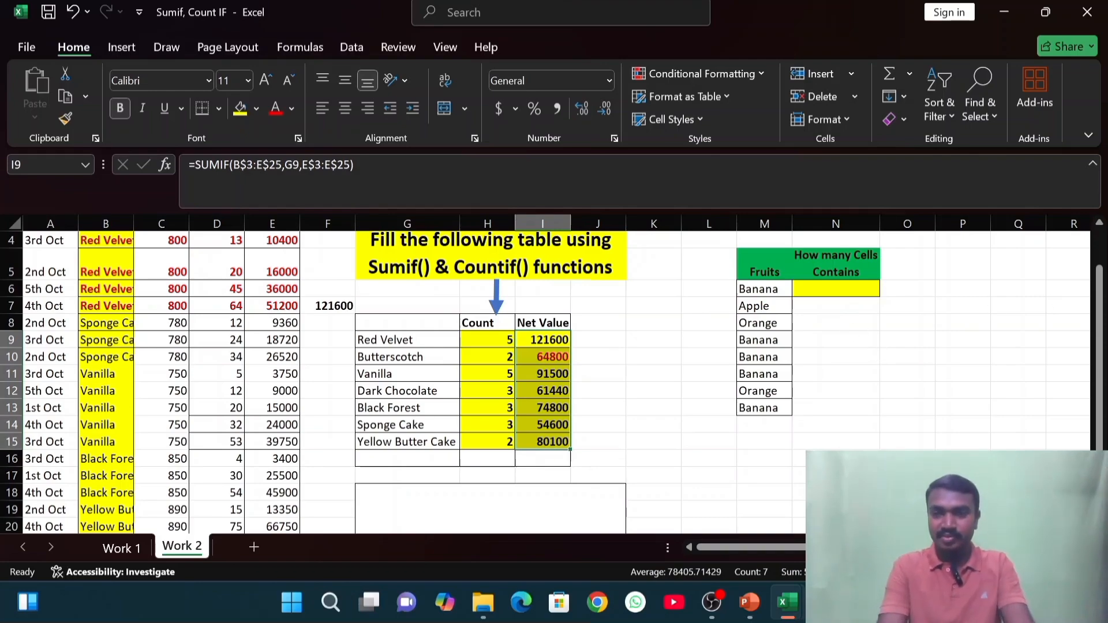
scroll(860, 353, "up", 1)
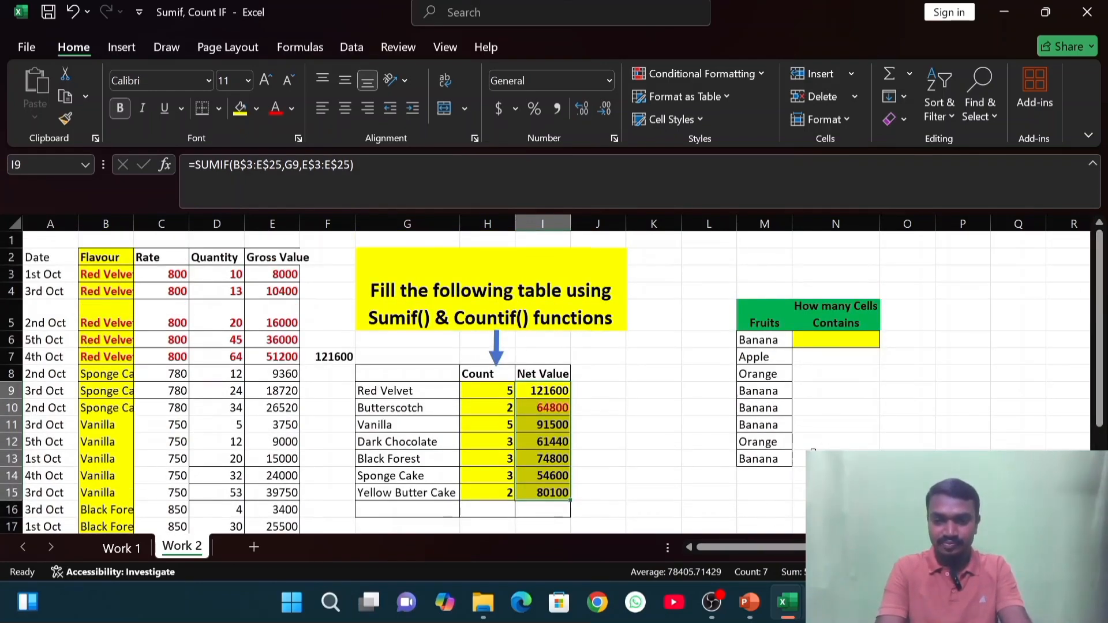
- Examine the Fruits list in M6:M13 and the empty answer cell N6 under How many Cells Contains
left_click(833, 440)
key("Right")
key("Right")
key("Right")
key("Right")
key("Right")
key("Right")
key("Right")
key("Right")
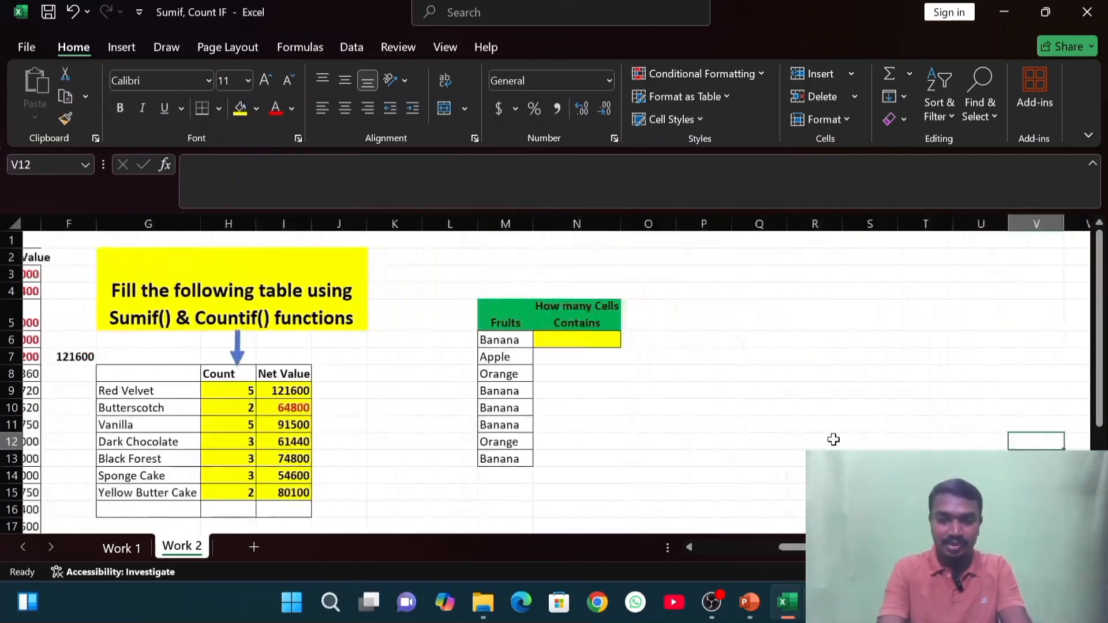
key("Right")
key("Right")
key("Right")
key("Right")
key("Right")
key("Right")
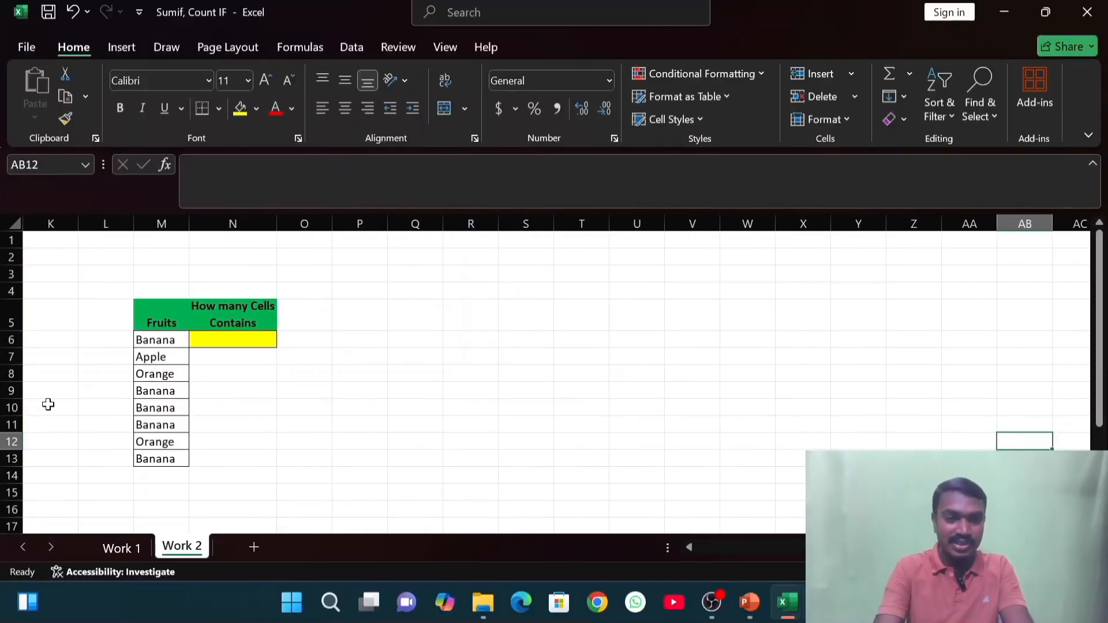
left_click_drag(170, 341, 157, 448)
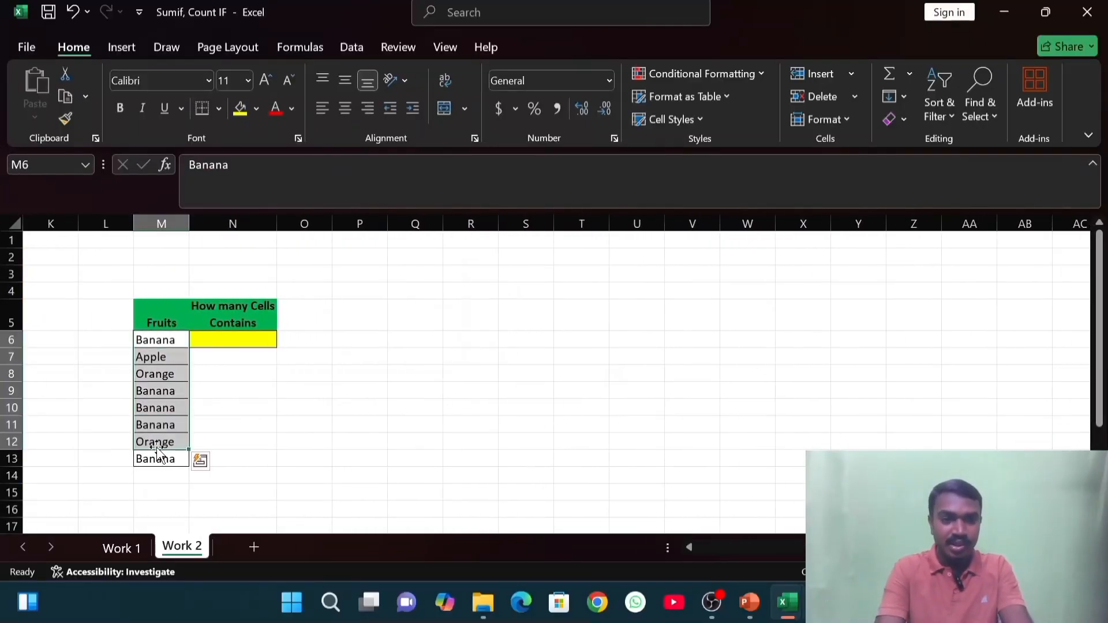
left_click(235, 338)
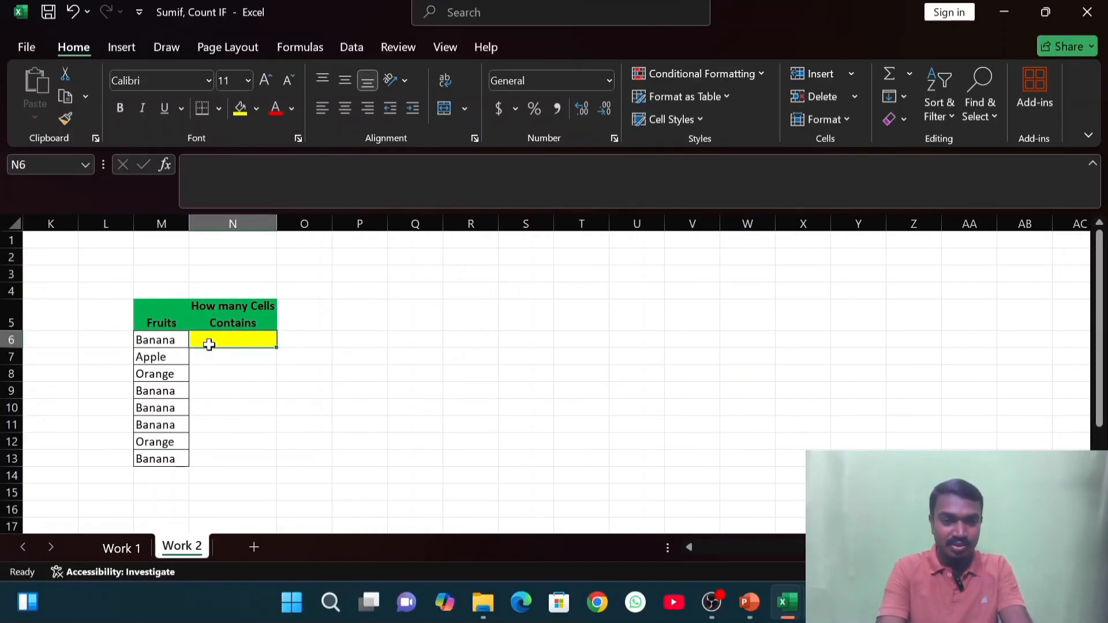
left_click_drag(179, 337, 181, 447)
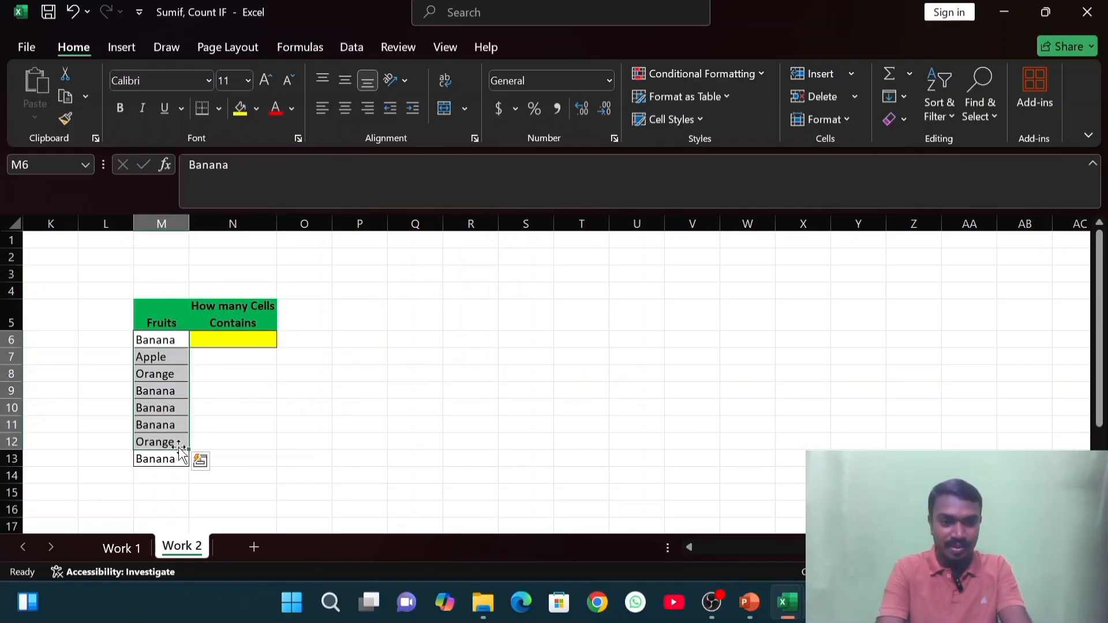
left_click(234, 338)
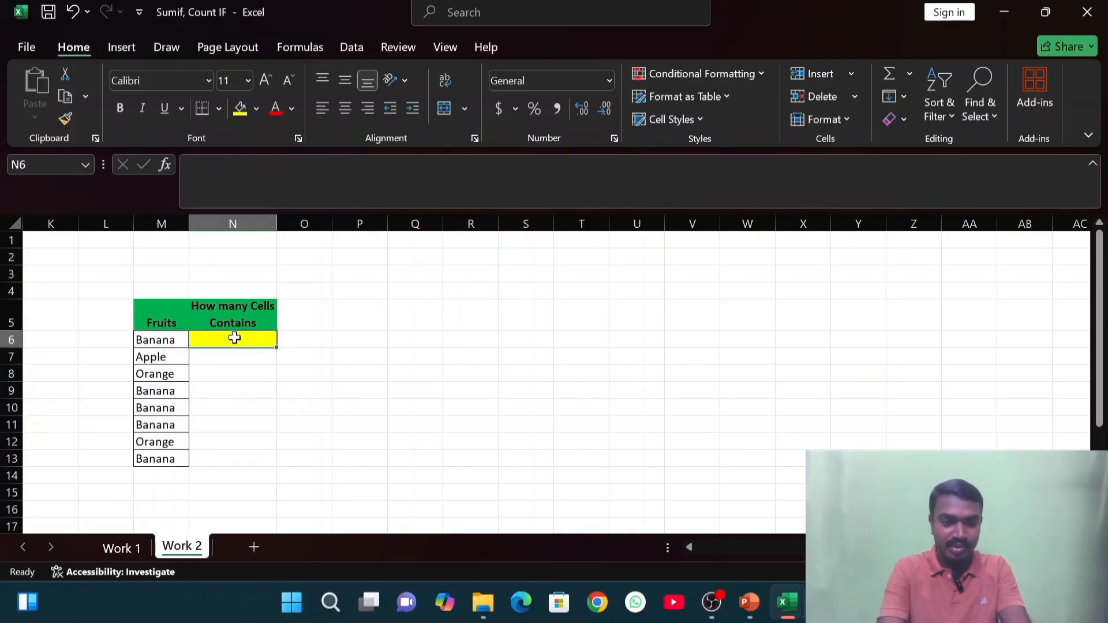
left_click_drag(167, 340, 162, 459)
left_click(248, 338)
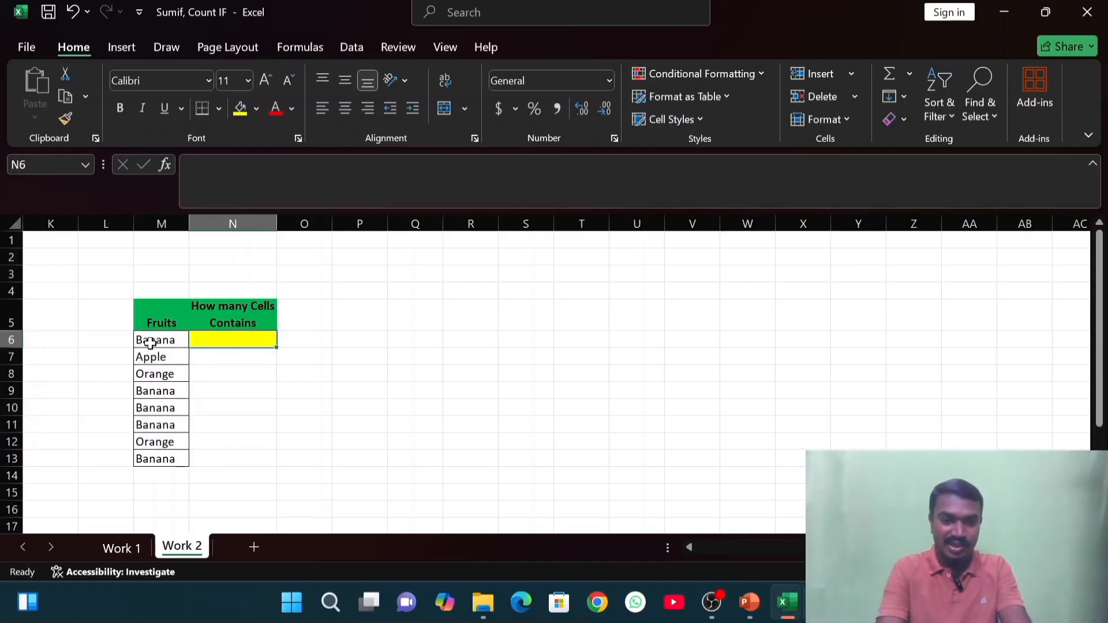
left_click_drag(150, 343, 151, 460)
left_click(174, 341)
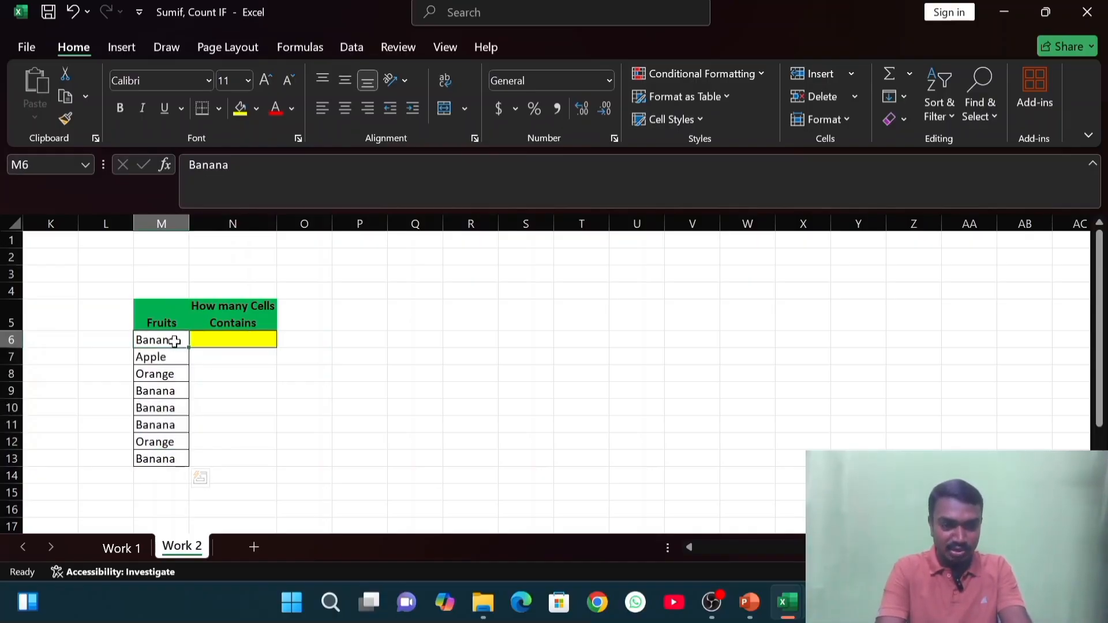
left_click_drag(174, 341, 154, 457)
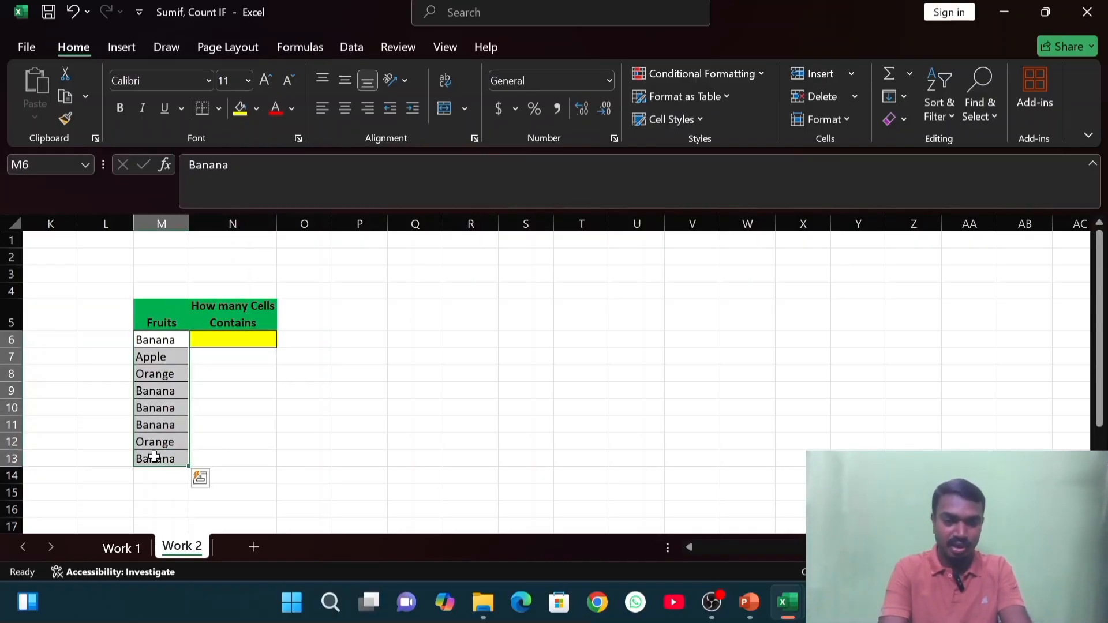
left_click_drag(163, 339, 157, 473)
left_click_drag(165, 345, 157, 438)
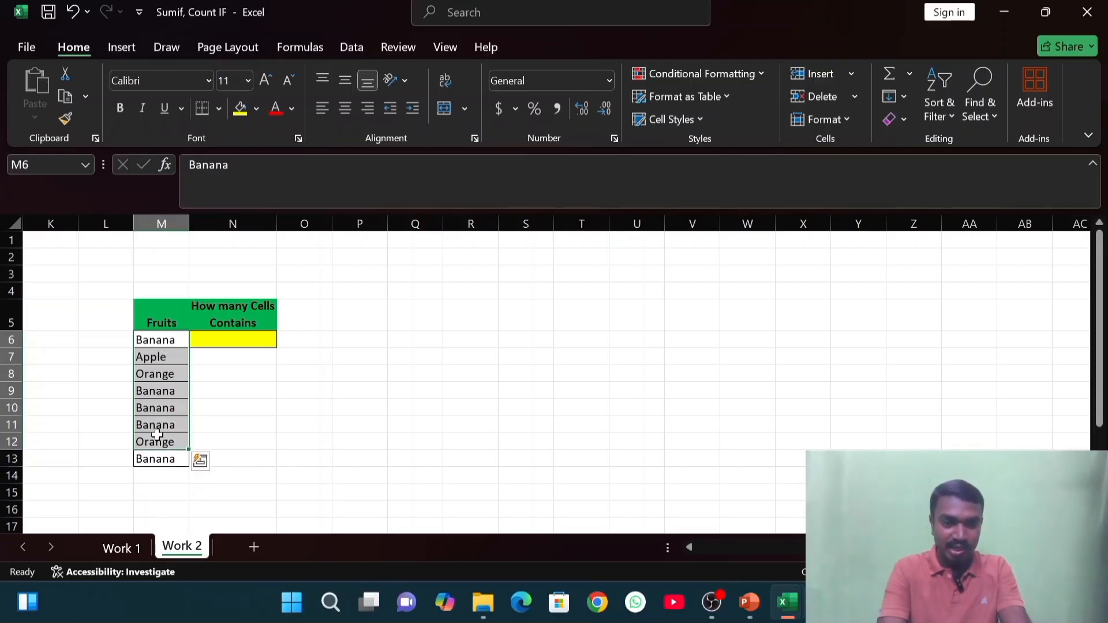
left_click_drag(175, 340, 164, 443)
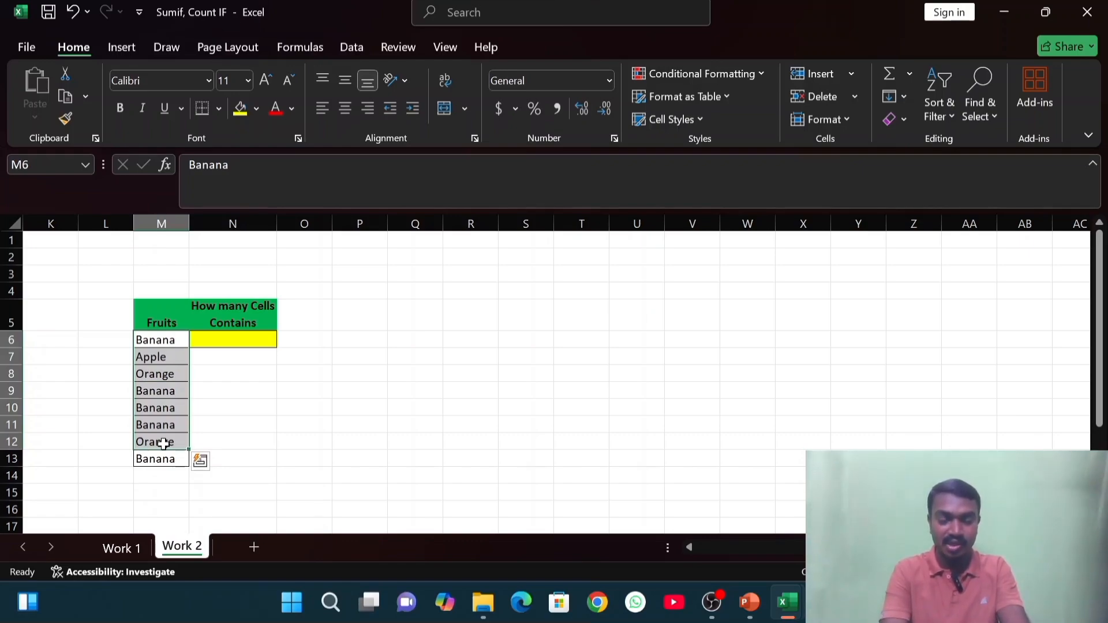
- Count the Banana entries in the Fruits list by entering =COUNTIF(M6:M13,M6) in N6
left_click(239, 343)
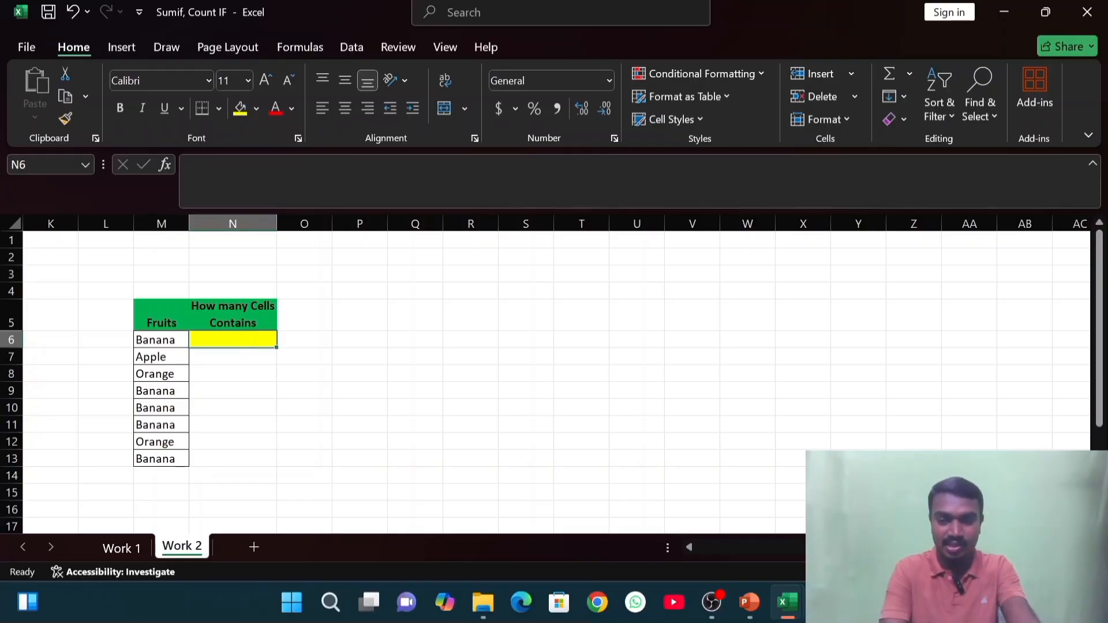
type("=coun")
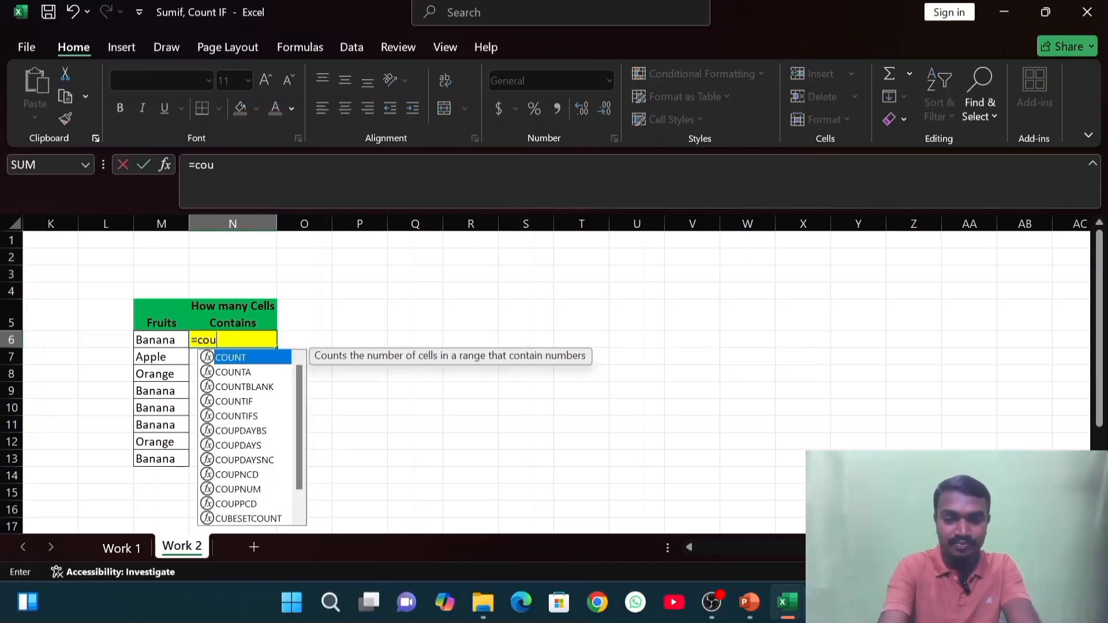
type("if(")
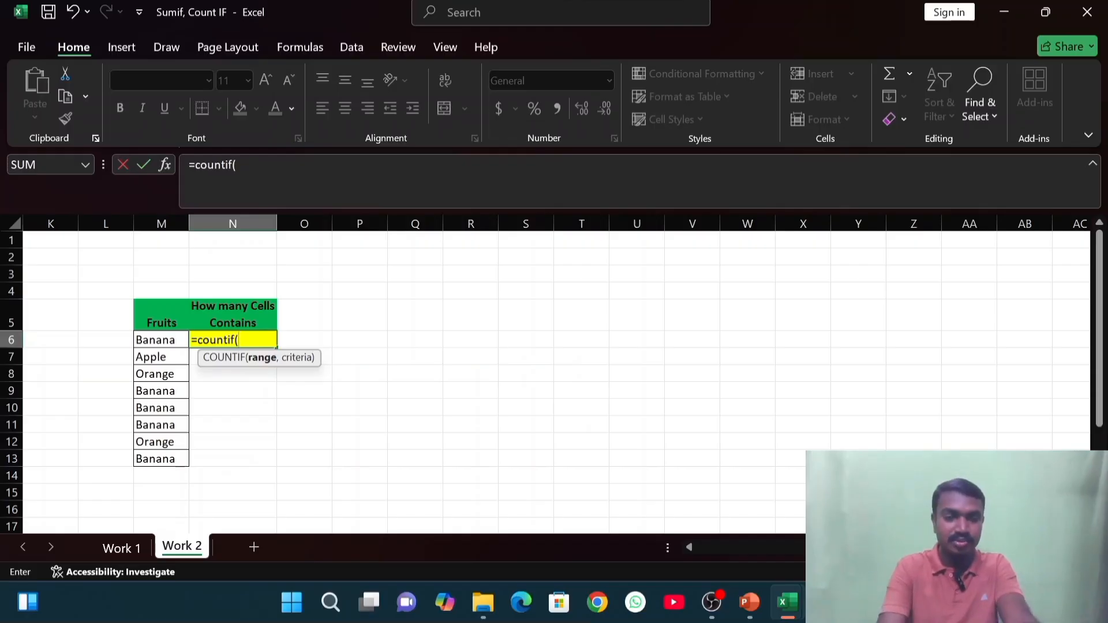
left_click_drag(153, 339, 154, 465)
type(",")
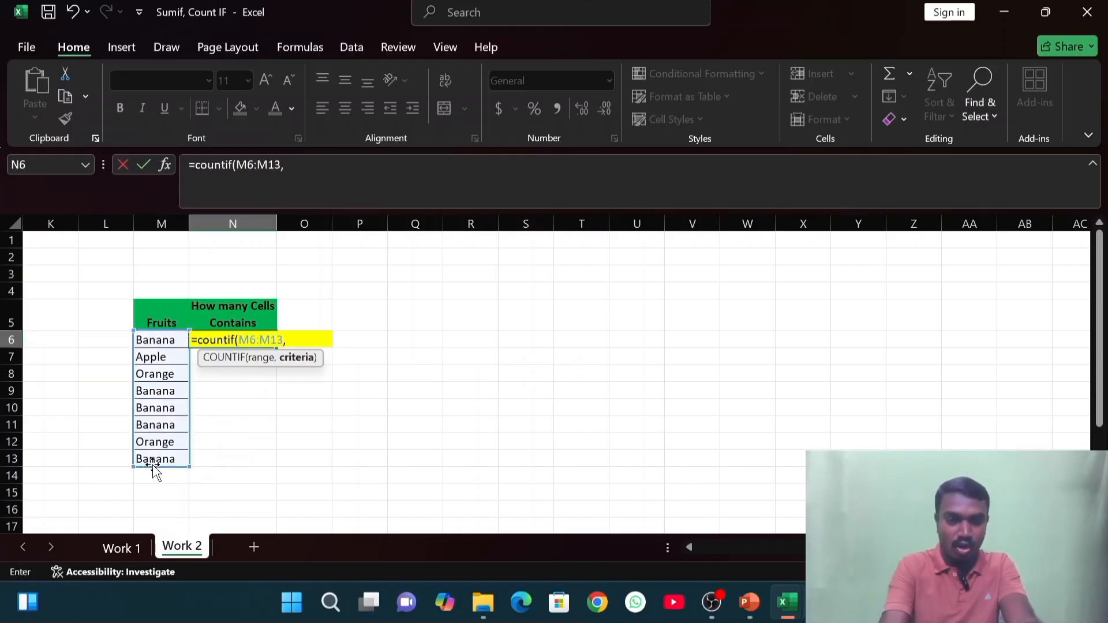
left_click(162, 342)
type(")")
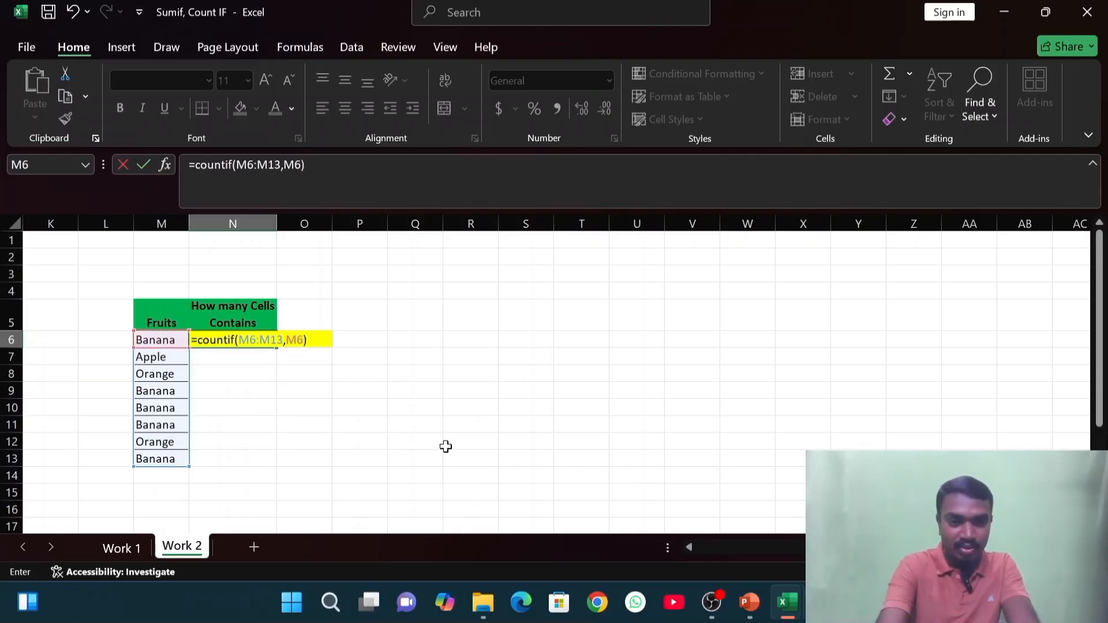
key("Return")
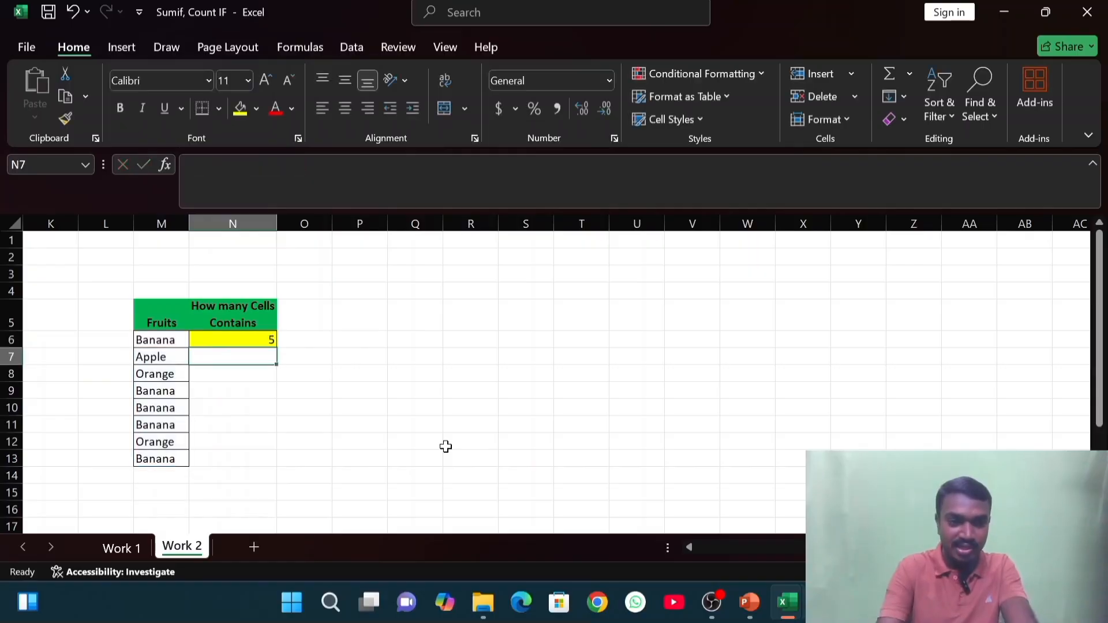
- Make every Banana entry in the Fruits list bold: M6, M9, M10, M11 and M13
left_click(220, 340)
left_click_drag(177, 340, 173, 459)
left_click(177, 341)
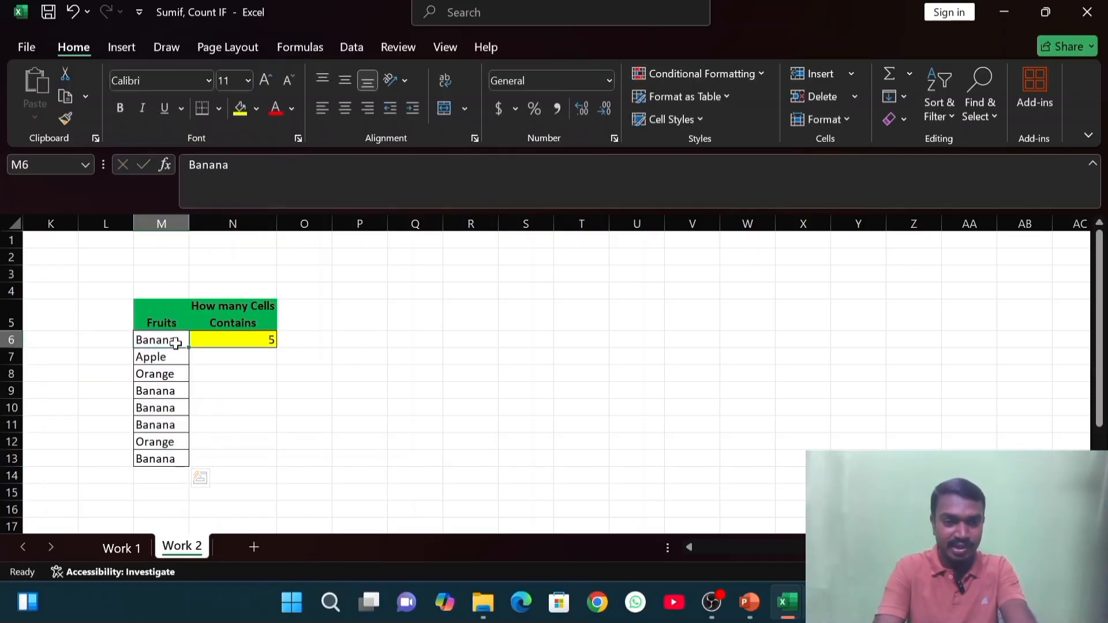
key("ctrl+b")
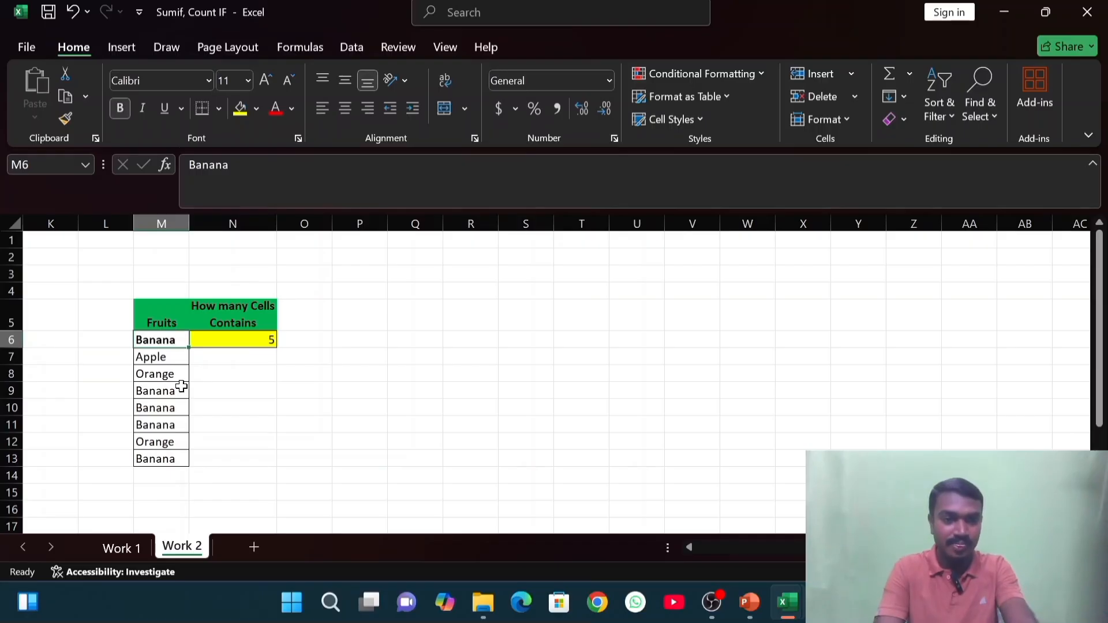
left_click(167, 394)
key("ctrl+b")
left_click(156, 411)
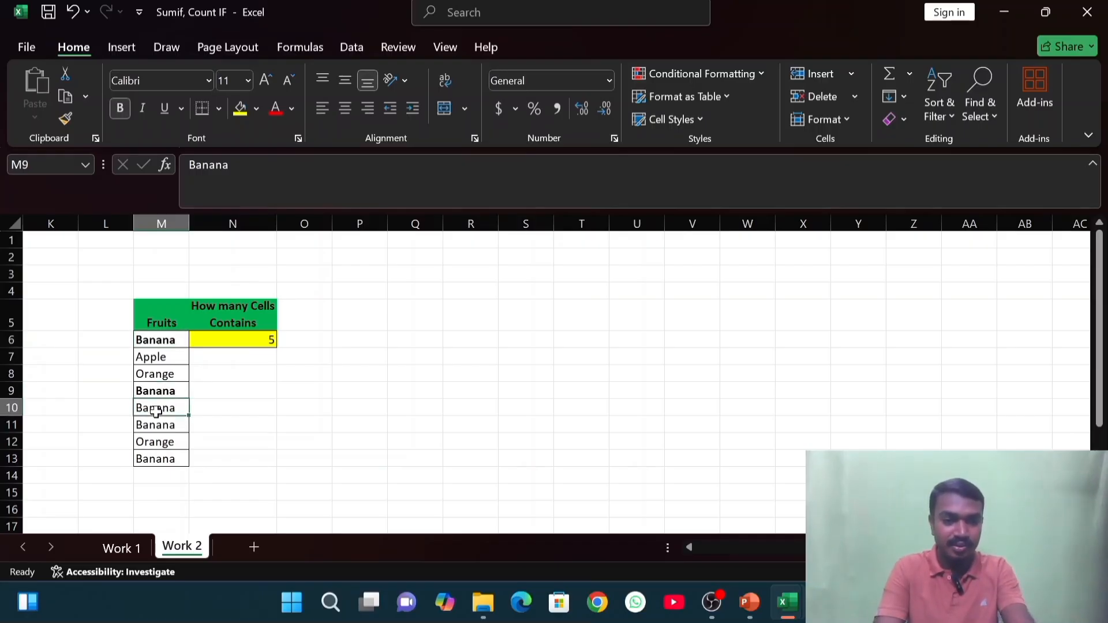
key("ctrl+b")
left_click(157, 427)
key("ctrl+b")
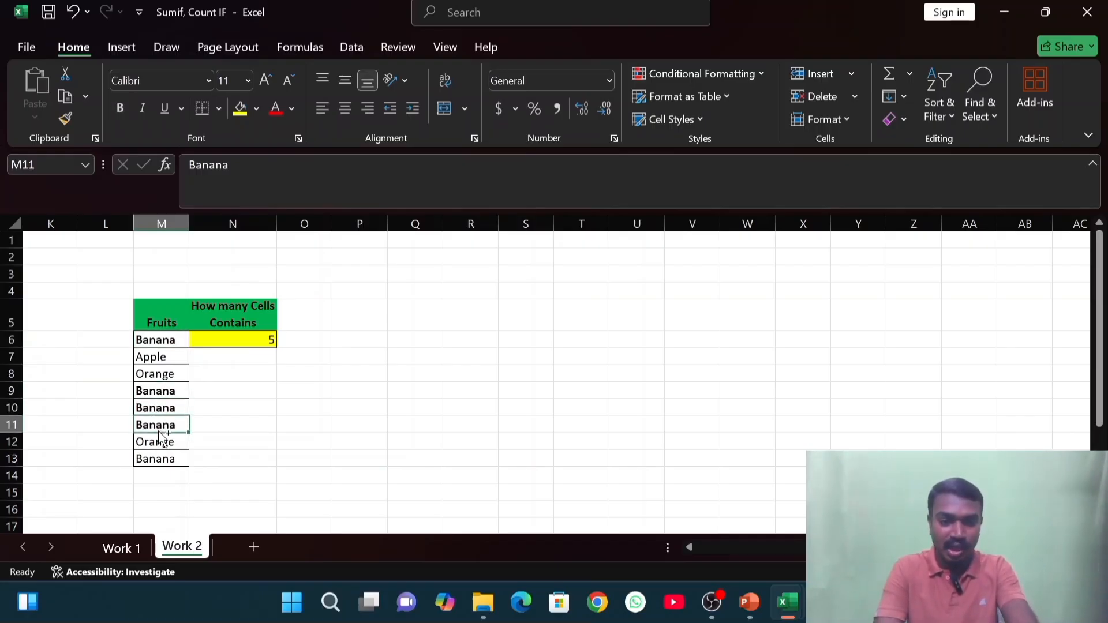
left_click(159, 456)
key("ctrl+b")
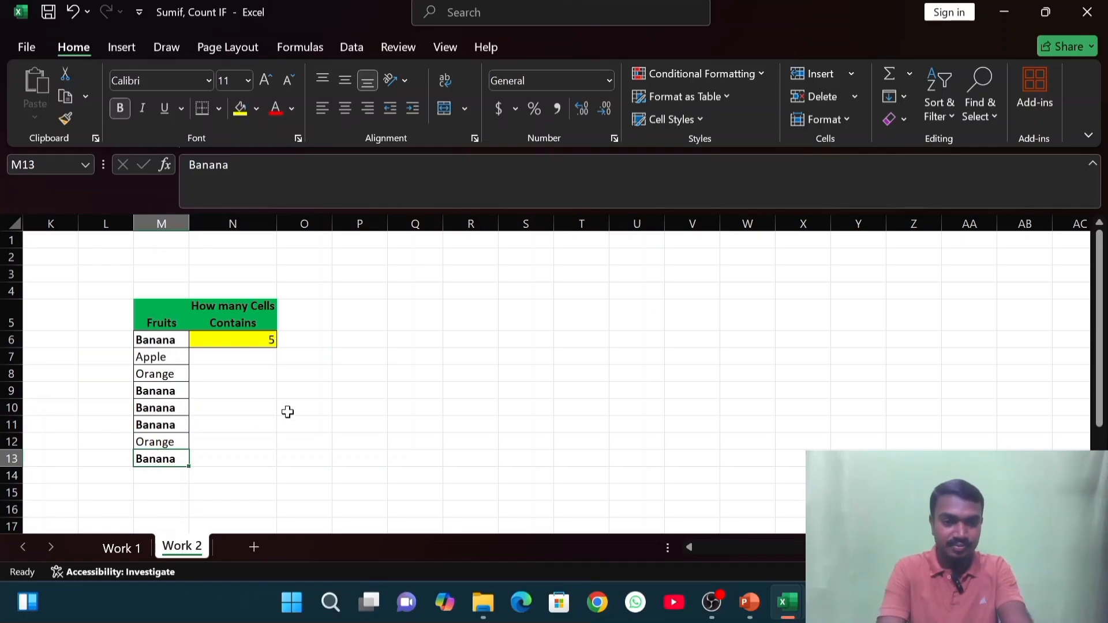
left_click_drag(156, 341, 179, 459)
- Replace the formula in N6 with =COUNTIF(M6:M13,"Apple") to count the Apple entries
left_click(267, 339)
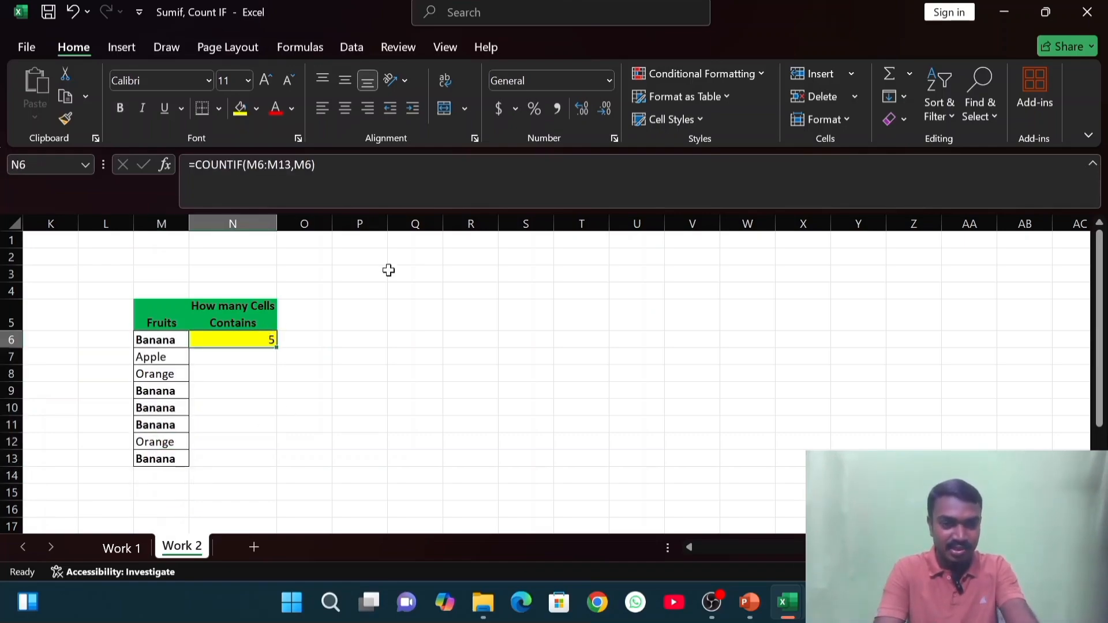
type("=cou")
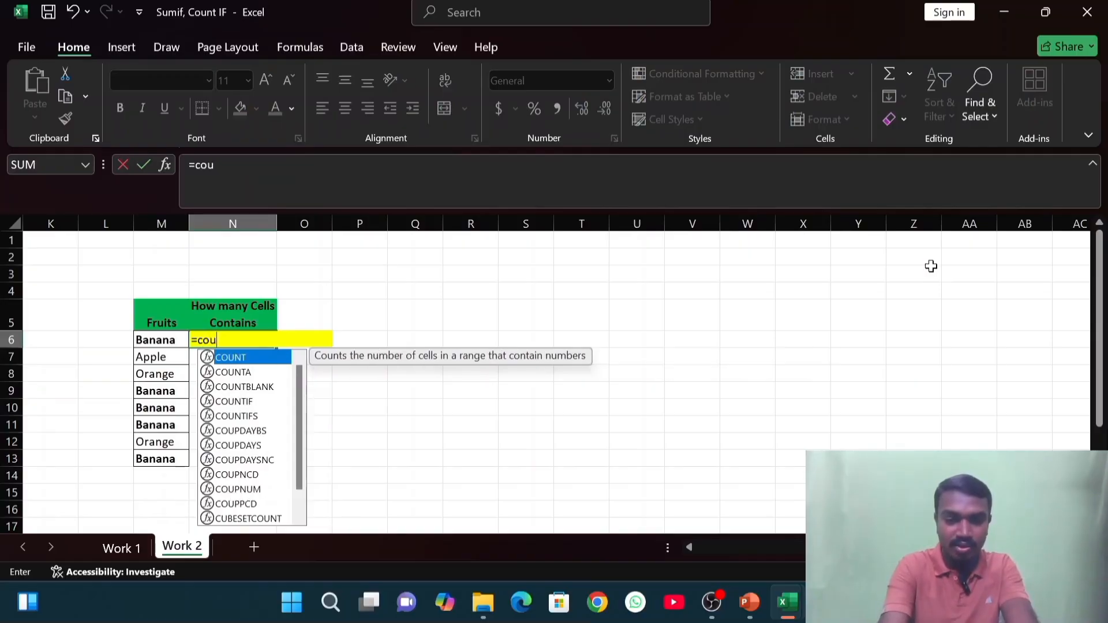
type("ntif(")
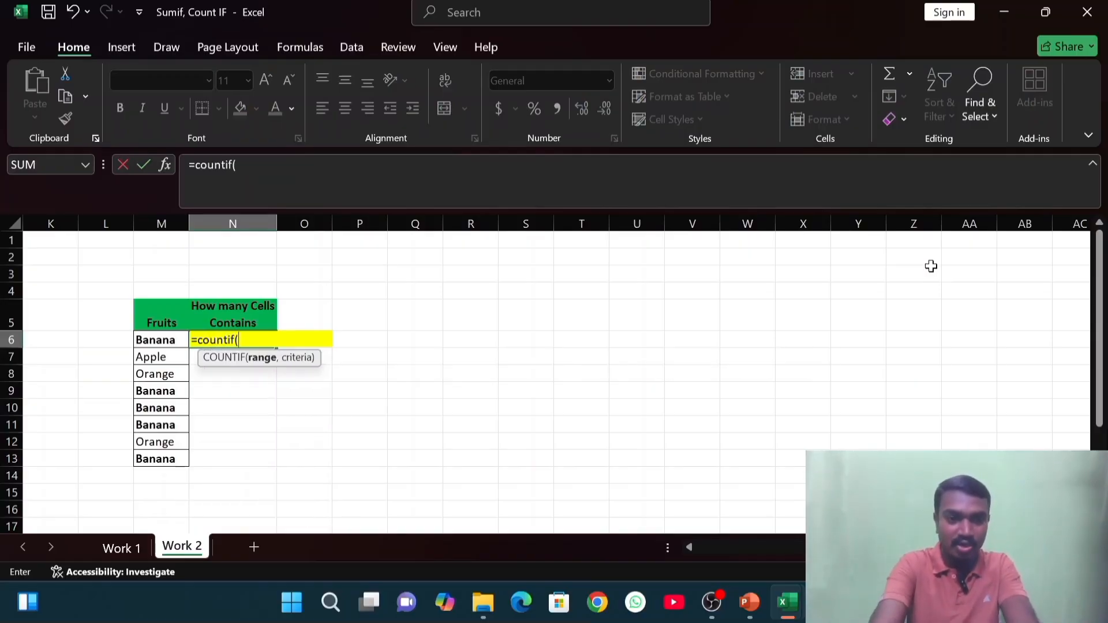
left_click_drag(156, 338, 154, 442)
left_click(155, 441)
left_click_drag(157, 338, 157, 459)
type(",")
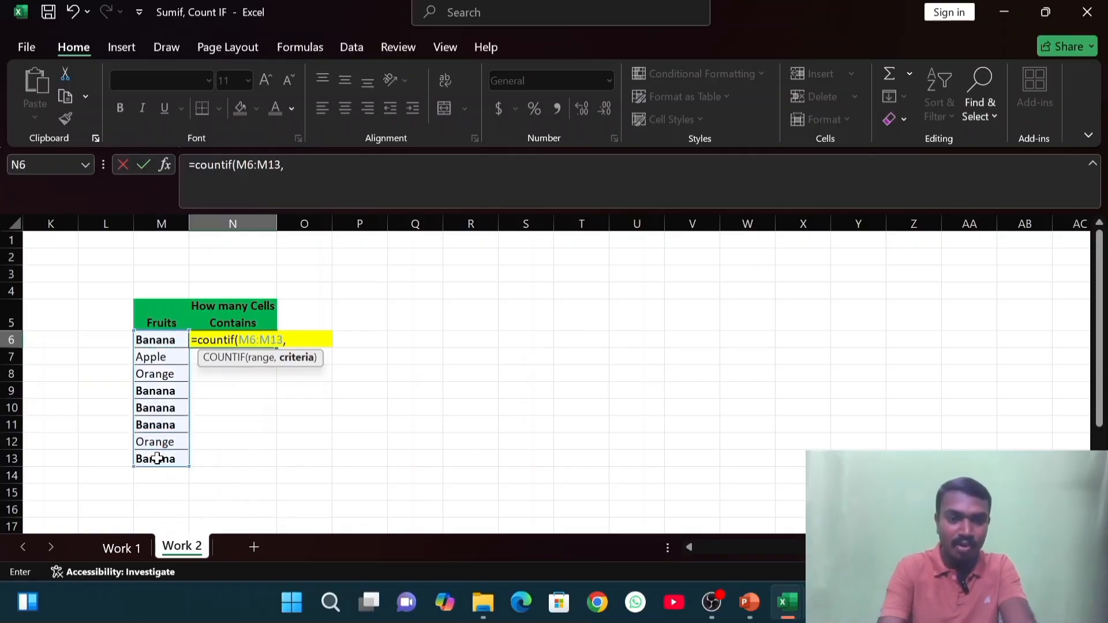
left_click(171, 356)
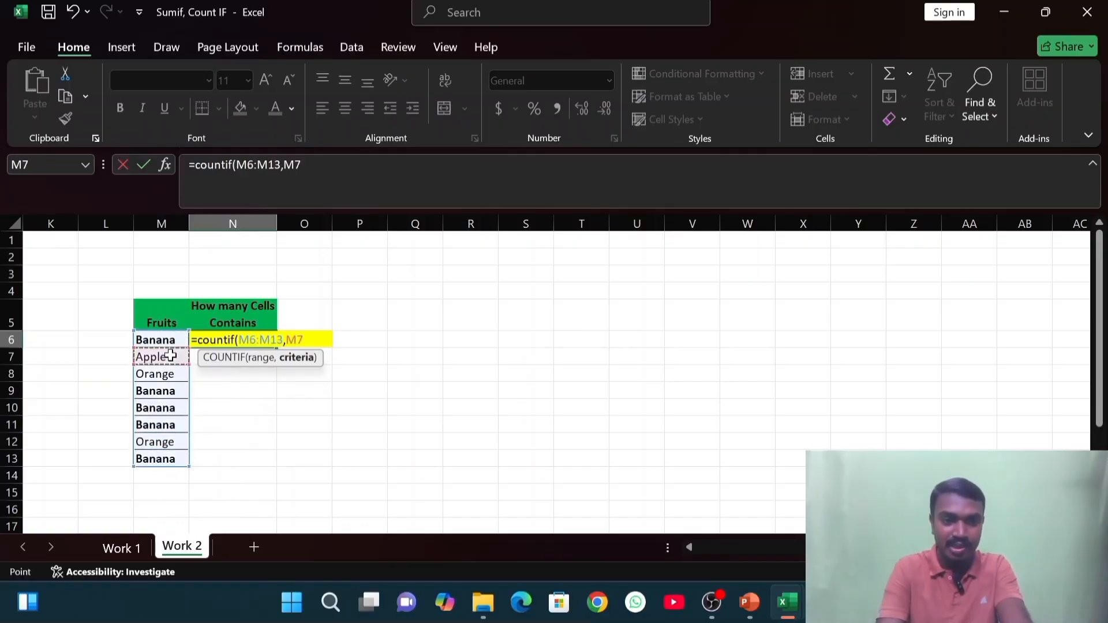
type("M")
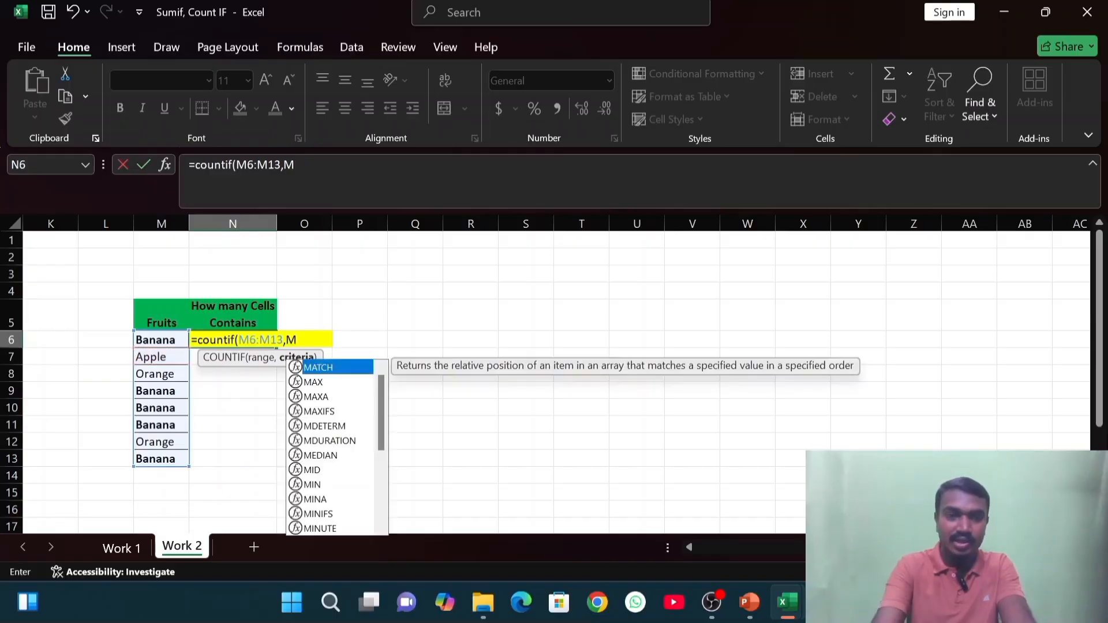
key("BackSpace")
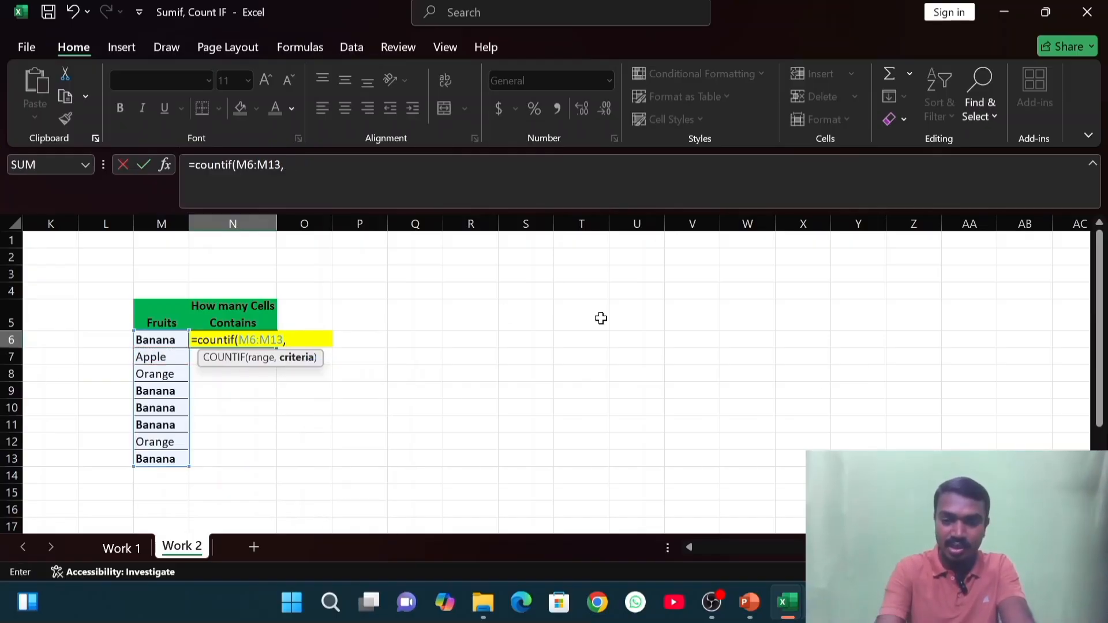
type("\"Apple")
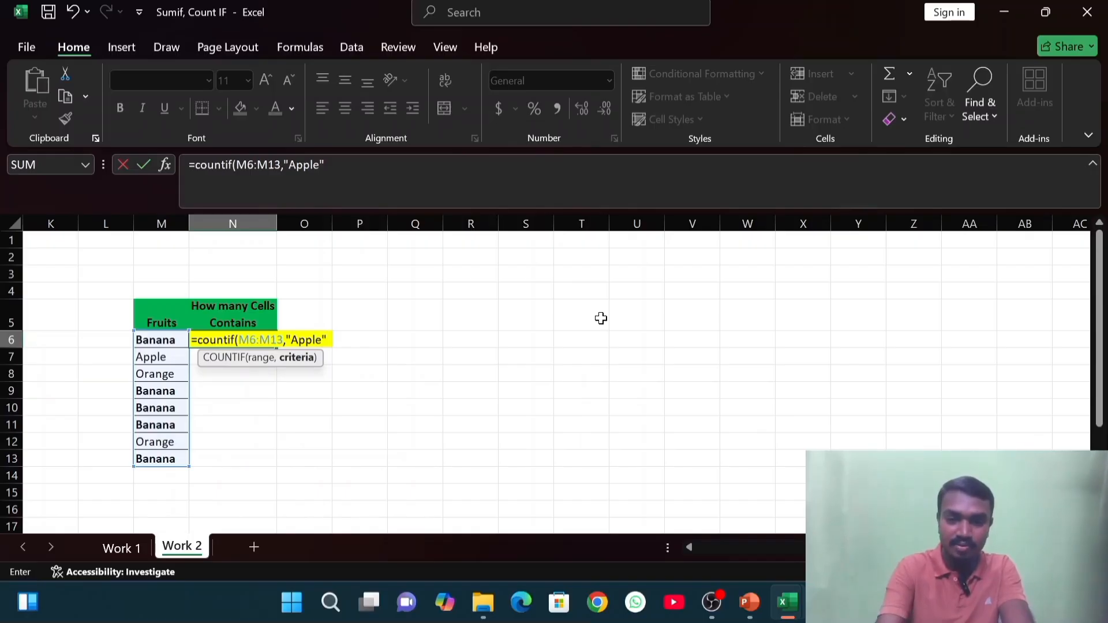
key("Return")
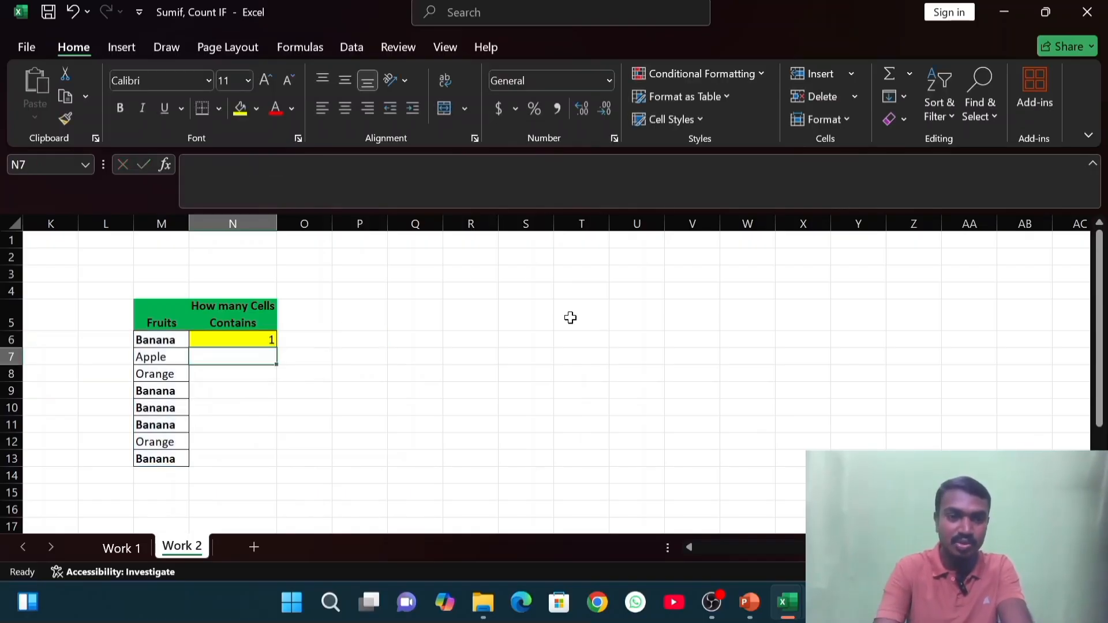
- Make the Apple entry in M7 of the Fruits list bold
left_click(249, 341)
left_click(157, 359)
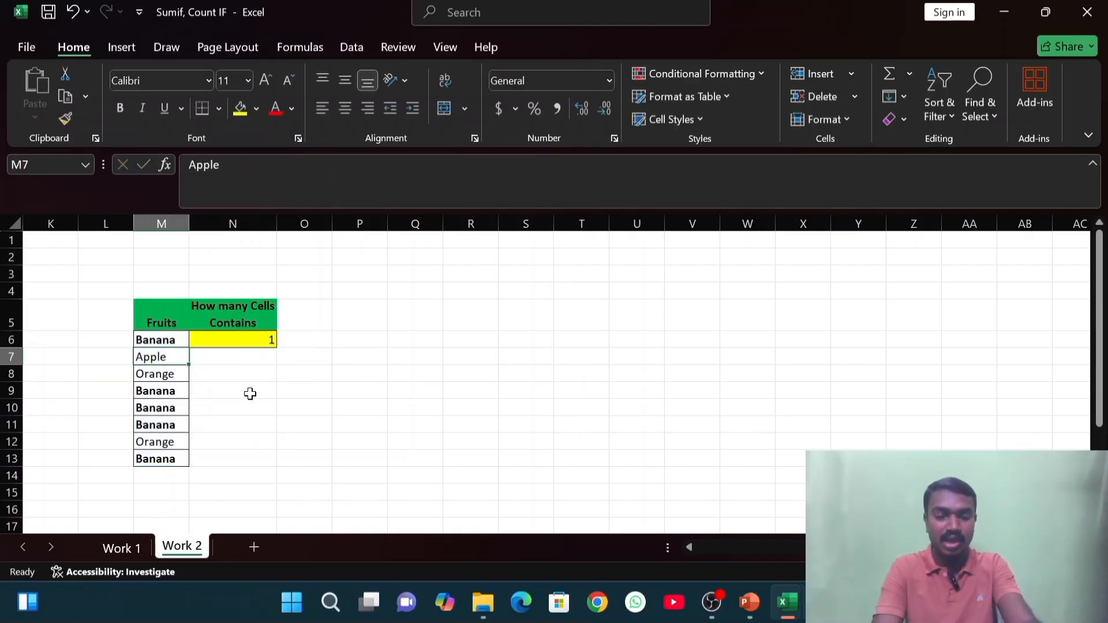
key("ctrl+b")
- Change the Orange entry in M8 to Apple and make the count in N6 bold
left_click(168, 376)
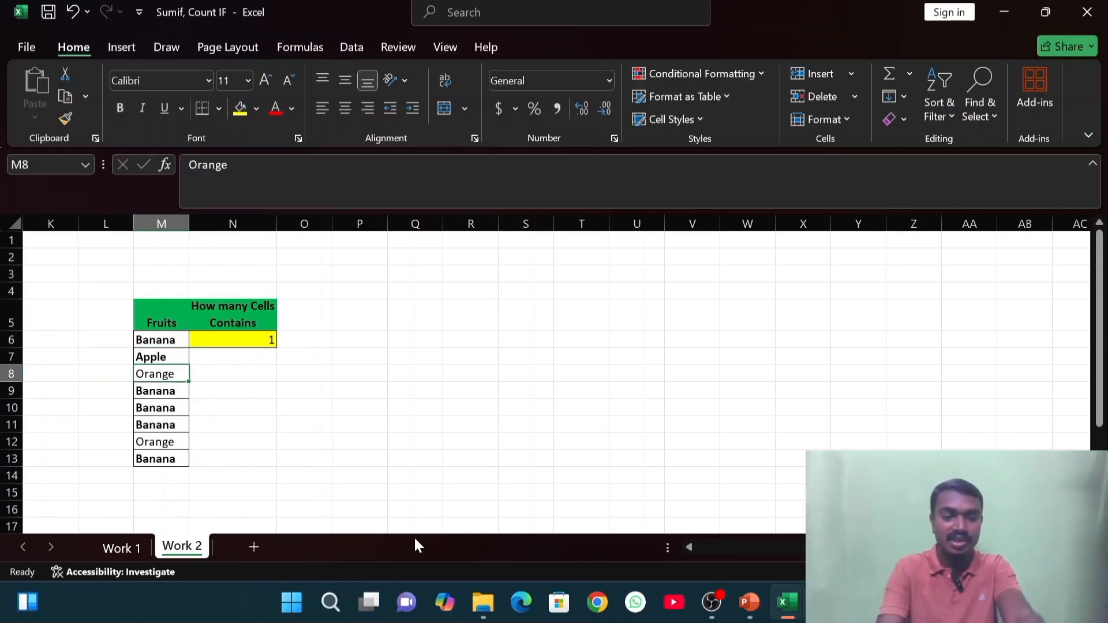
type("A")
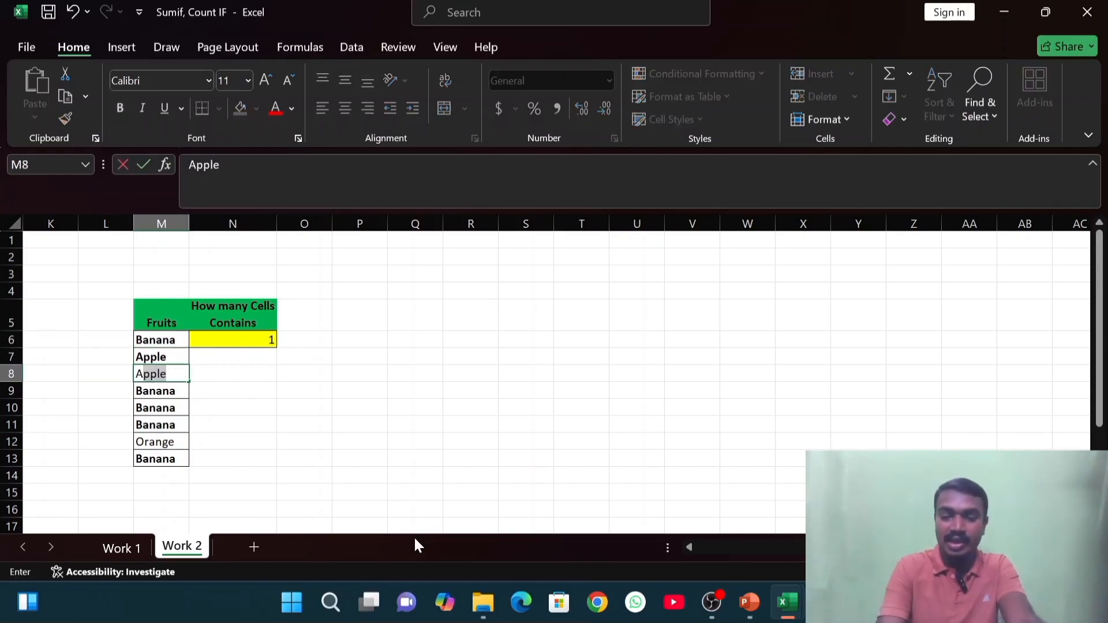
key("Tab")
key("Up")
key("Up")
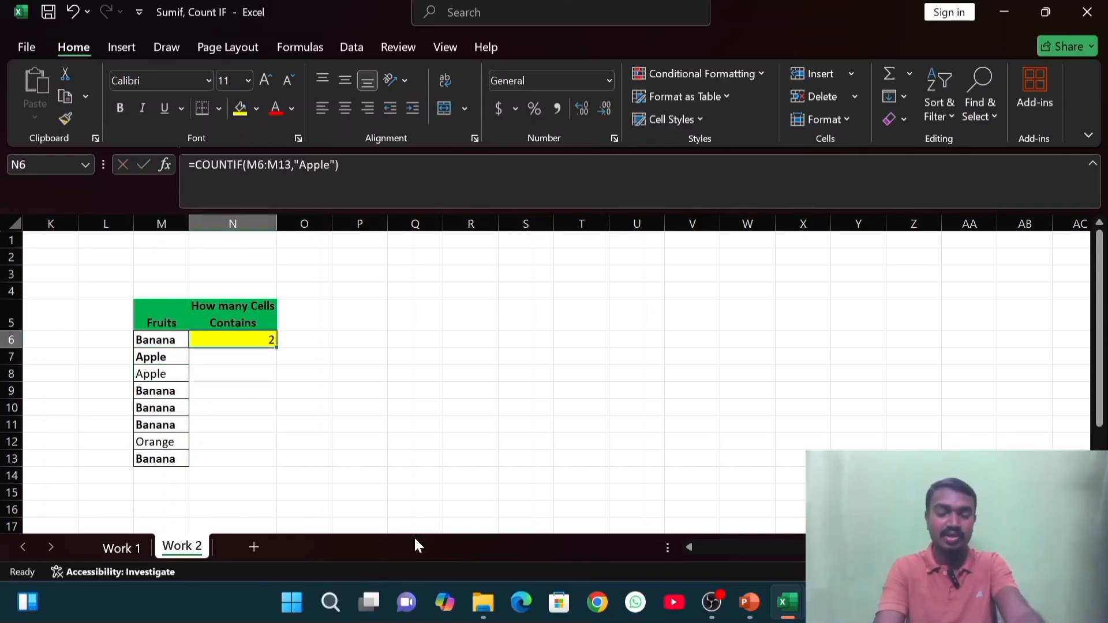
key("ctrl+b")
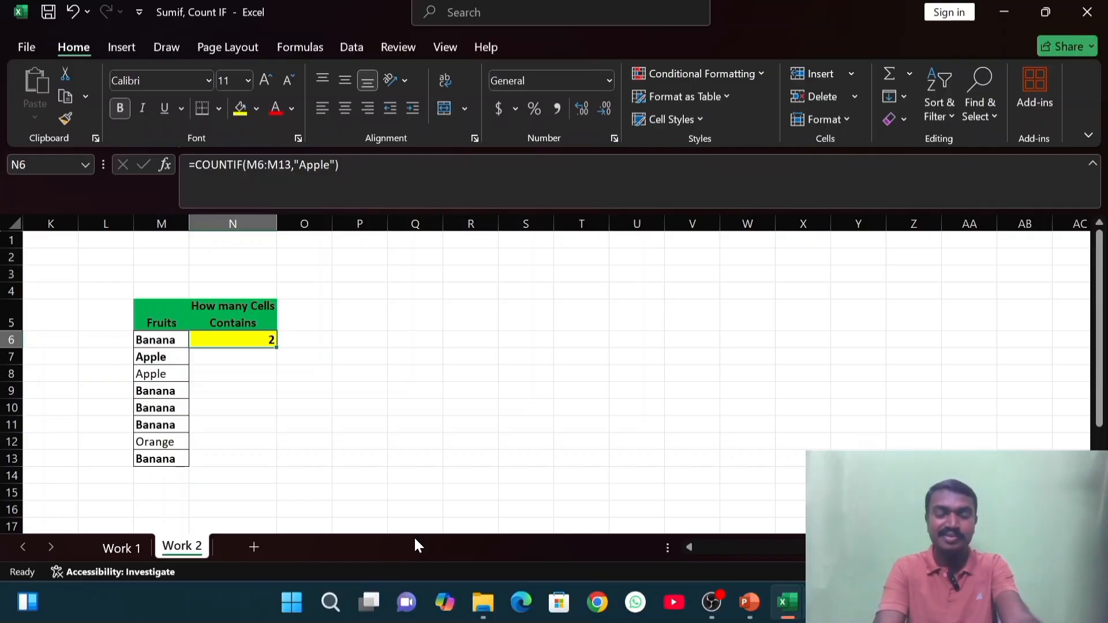
- Switch to the Average IF workbook and examine the Emp.Name, Department and Salary columns on the Work 1 sheet
key("alt+Tab")
key("alt+Tab")
key("alt+Tab")
key("alt+Tab")
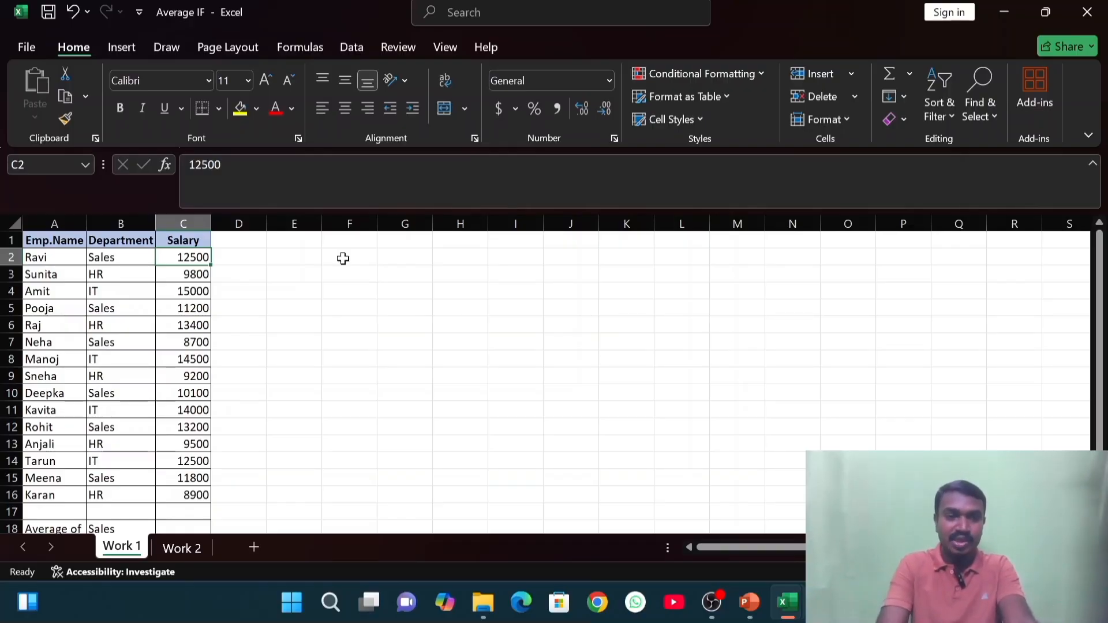
left_click_drag(70, 241, 196, 500)
left_click(53, 242)
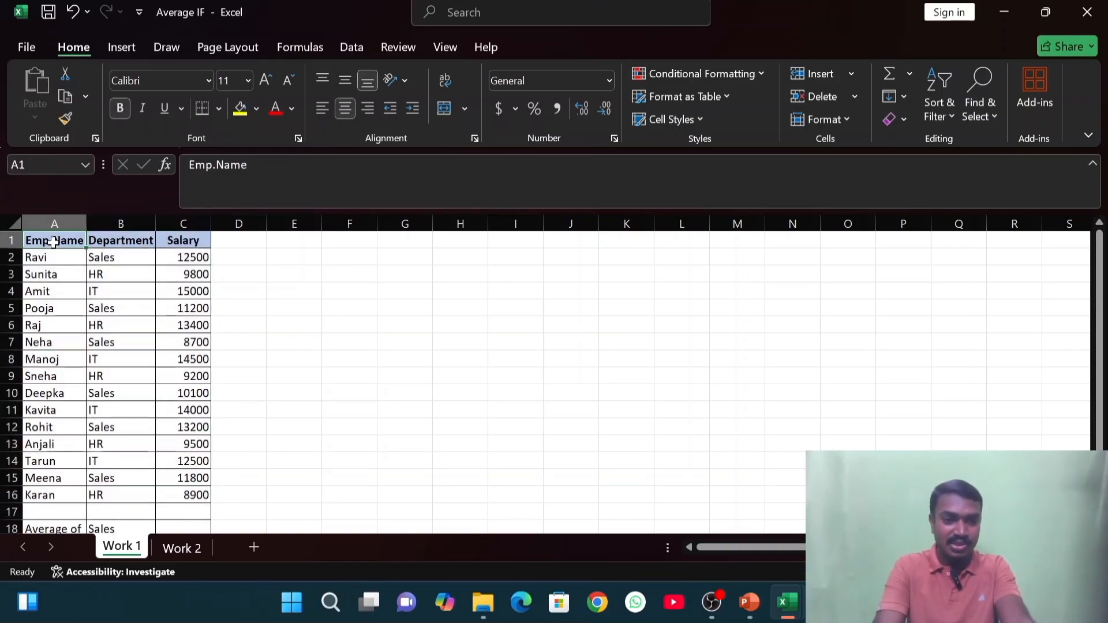
left_click_drag(53, 242, 79, 440)
left_click_drag(146, 240, 134, 495)
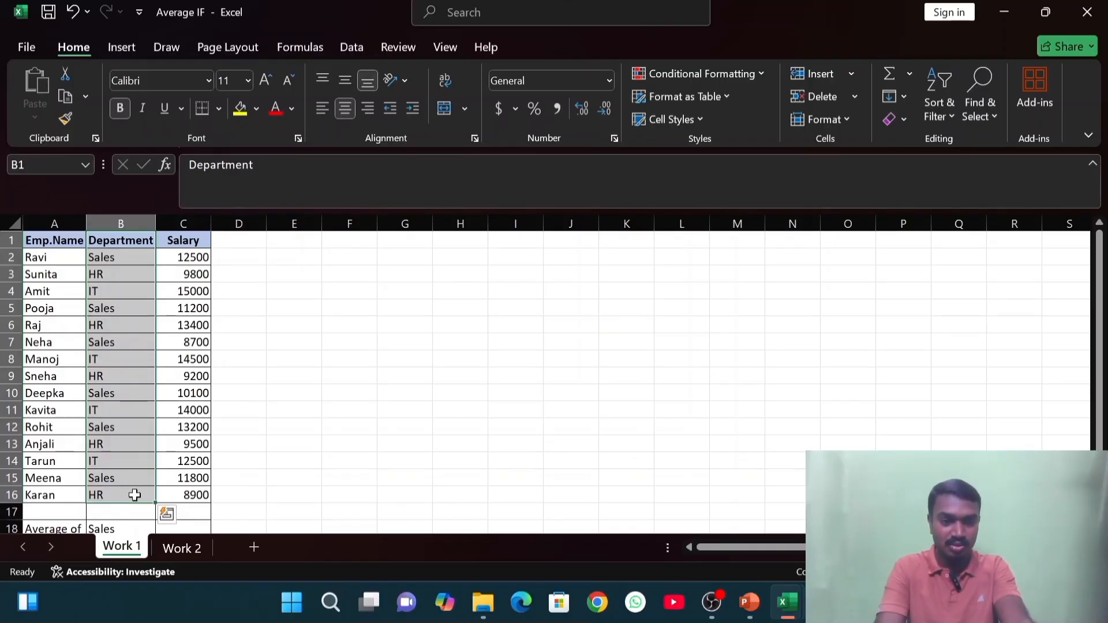
left_click_drag(195, 238, 203, 481)
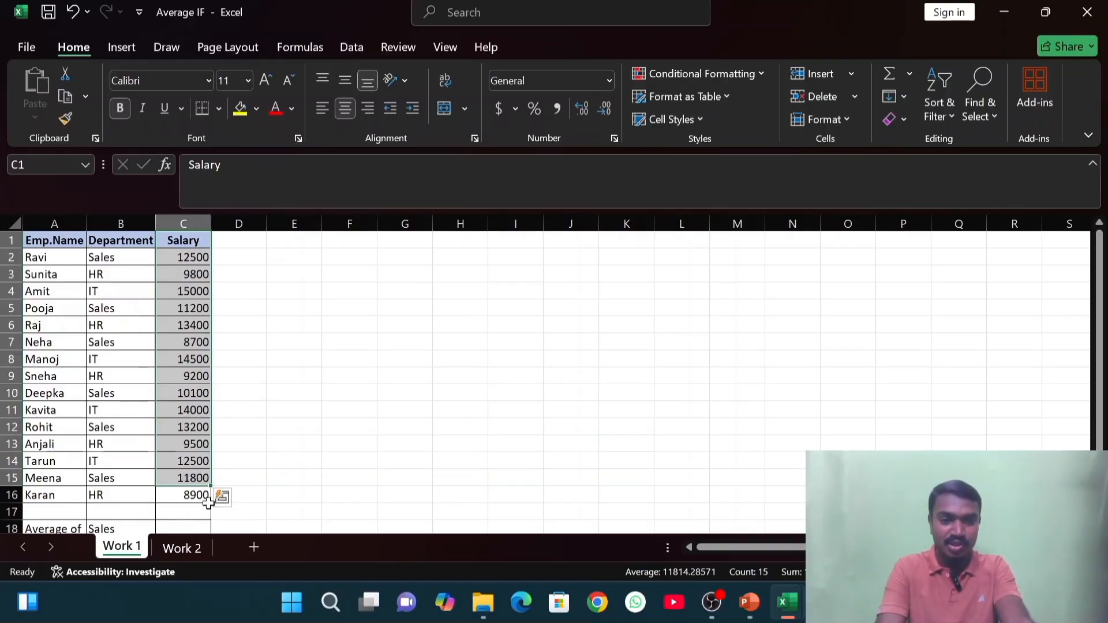
- Calculate the average of all salaries in E16 with =AVERAGE(C2:C16) and make the result bold
left_click(294, 492)
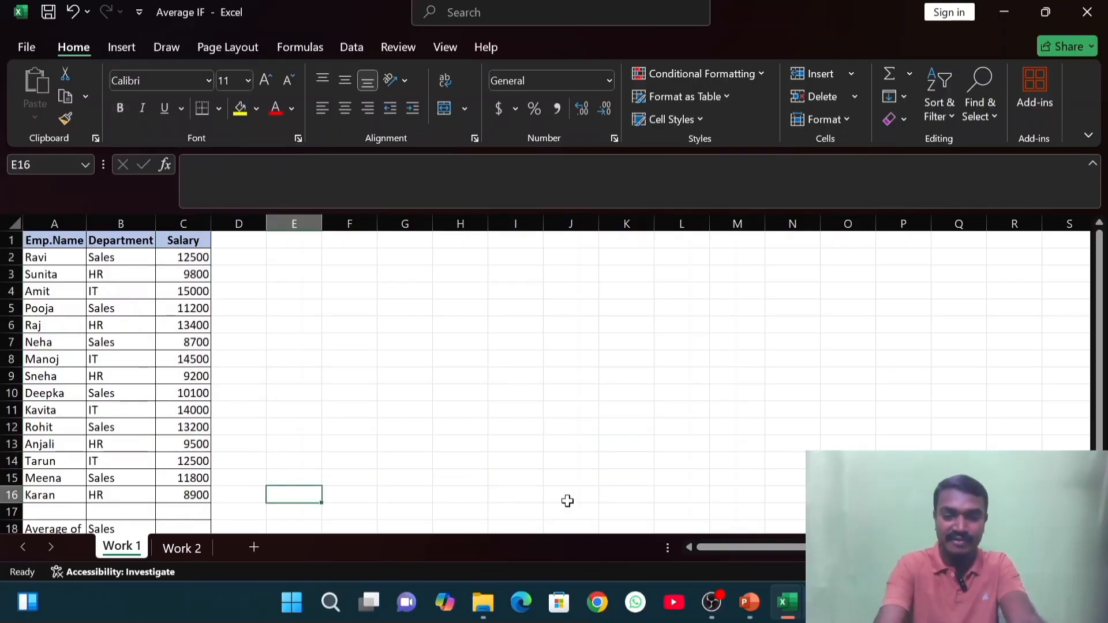
type("=average")
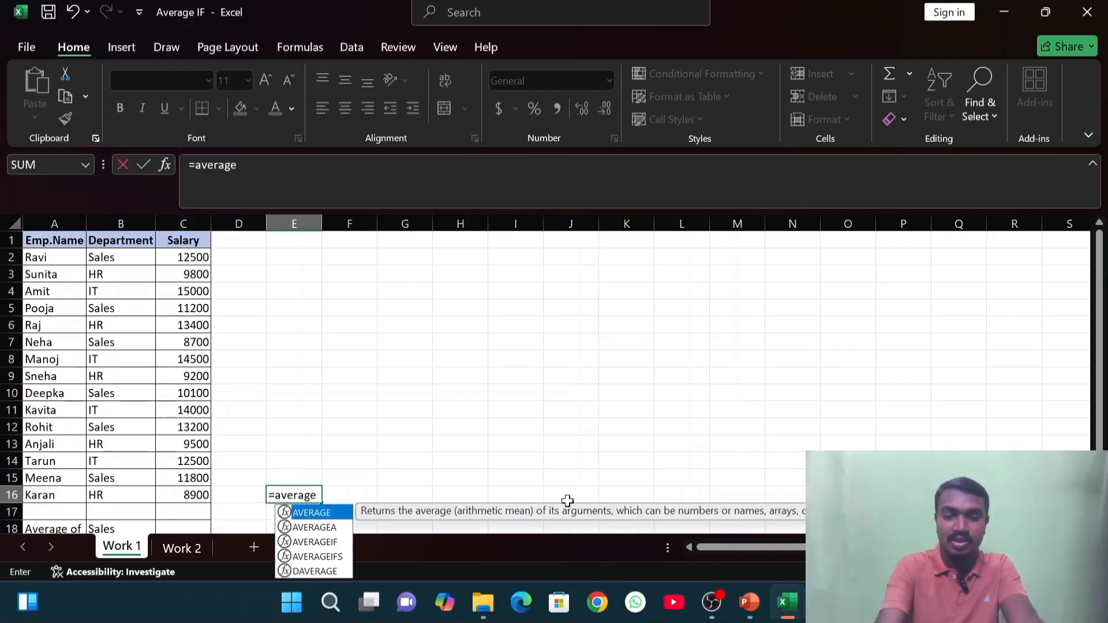
type("(")
left_click_drag(191, 257, 172, 493)
type(")")
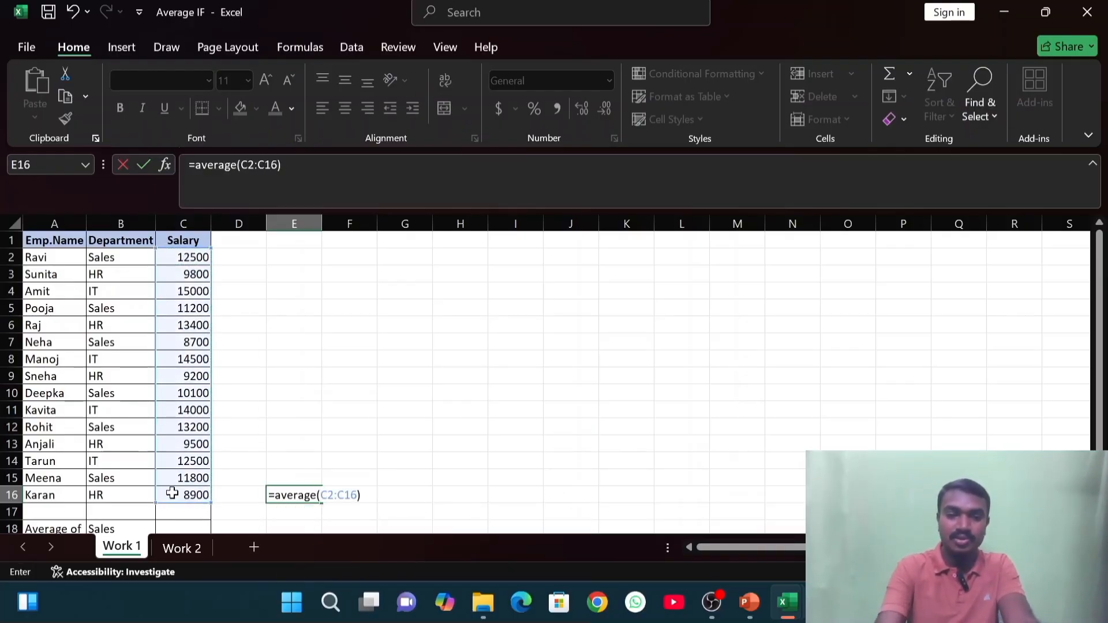
key("Return")
left_click(293, 494)
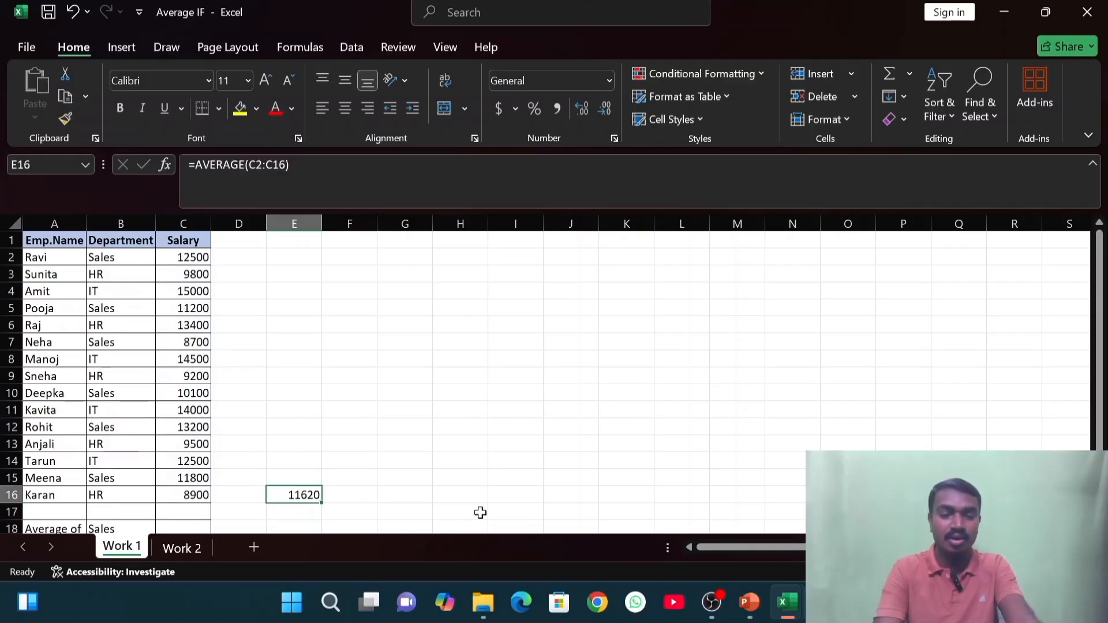
key("ctrl+b")
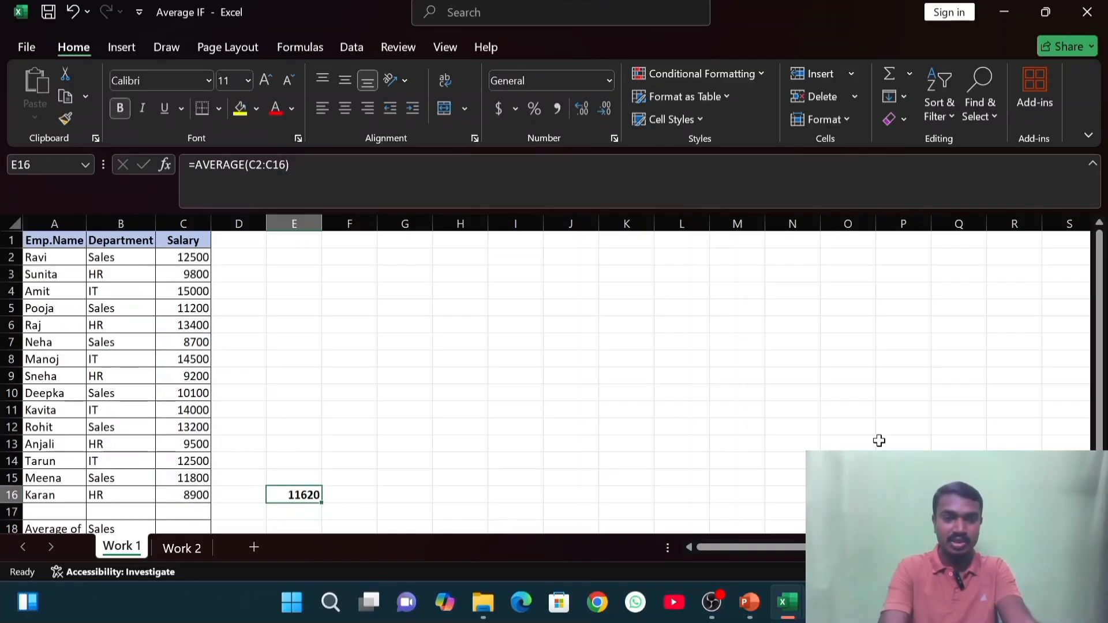
left_click_drag(1099, 254, 1100, 300)
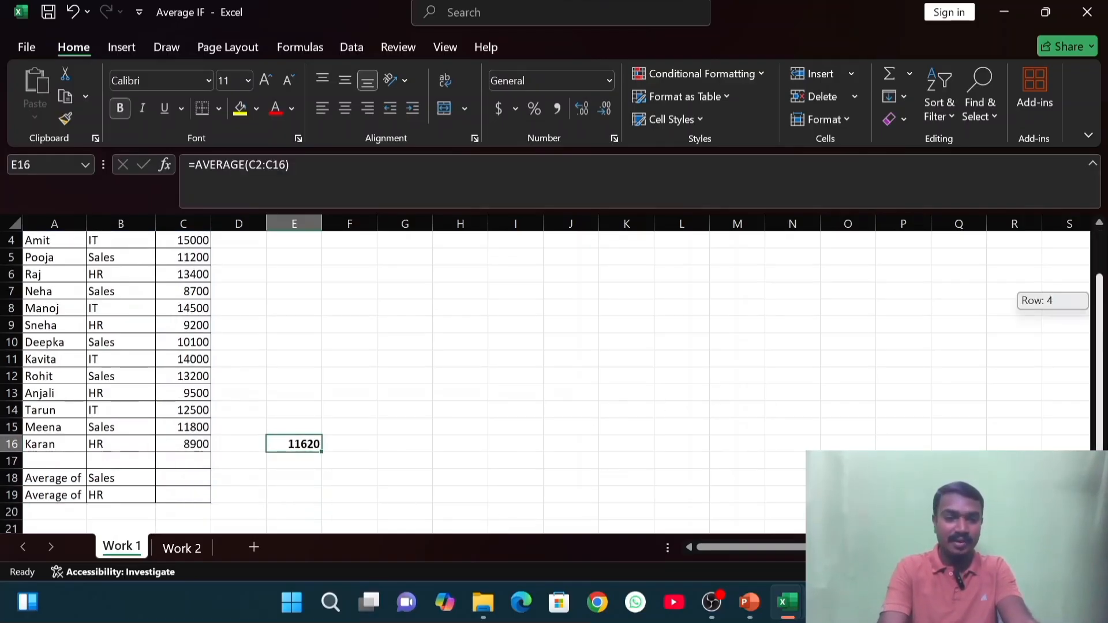
- Review the full set of salaries in C2:C16 on the Work 1 sheet
left_click_drag(1099, 346, 1100, 319)
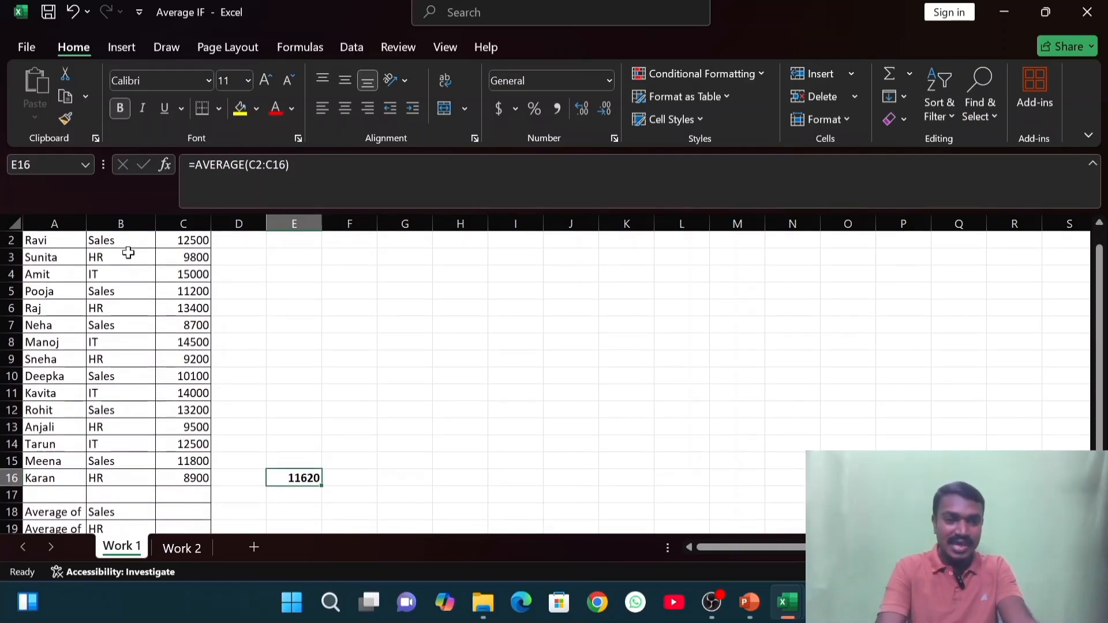
left_click_drag(193, 258, 184, 484)
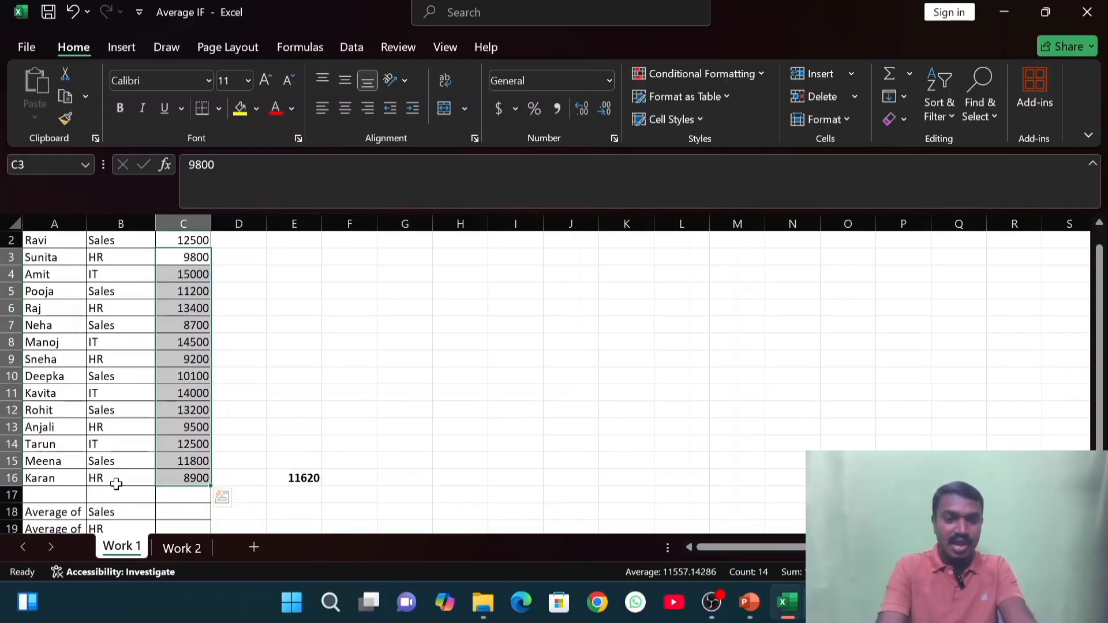
left_click_drag(186, 239, 190, 478)
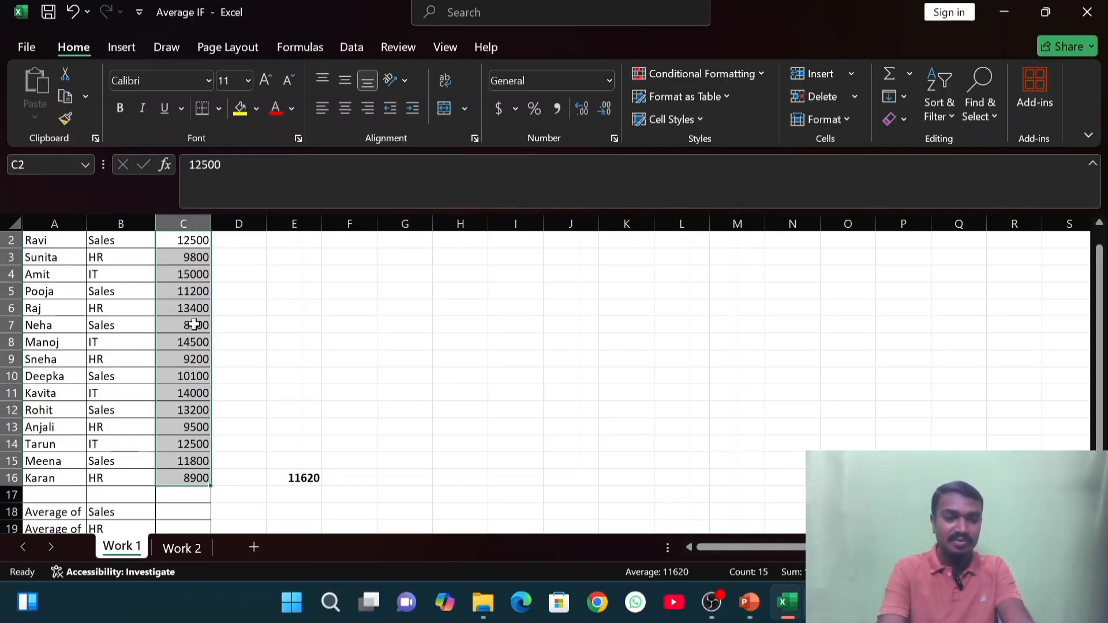
left_click_drag(174, 237, 185, 476)
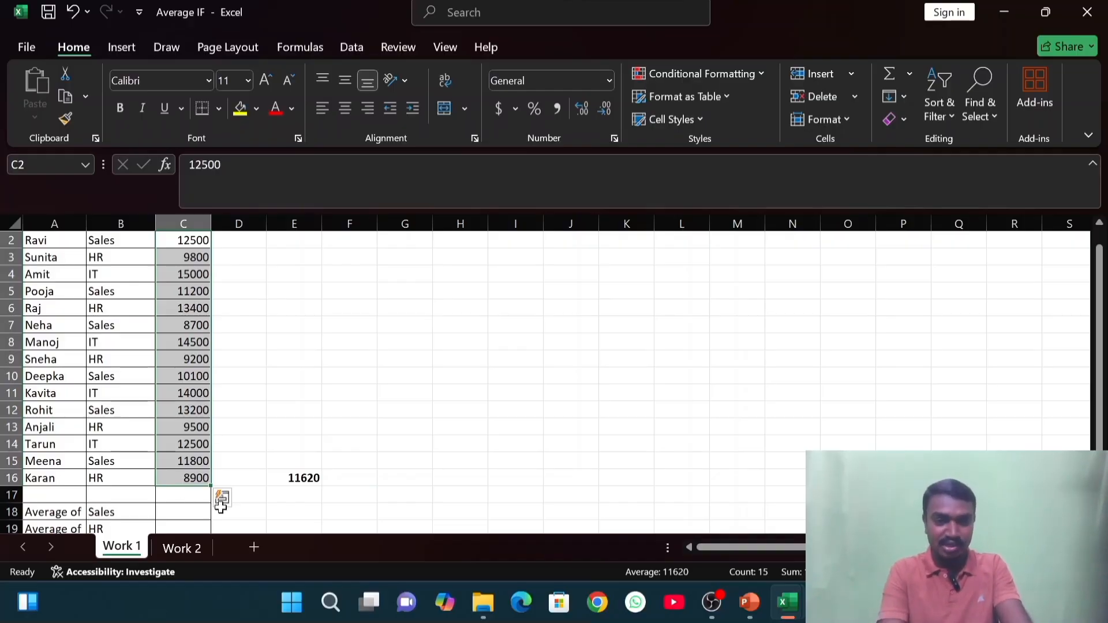
- Start an AVERAGEIF formula in C18 for the Sales average, using B2:C16 as the range
left_click(184, 511)
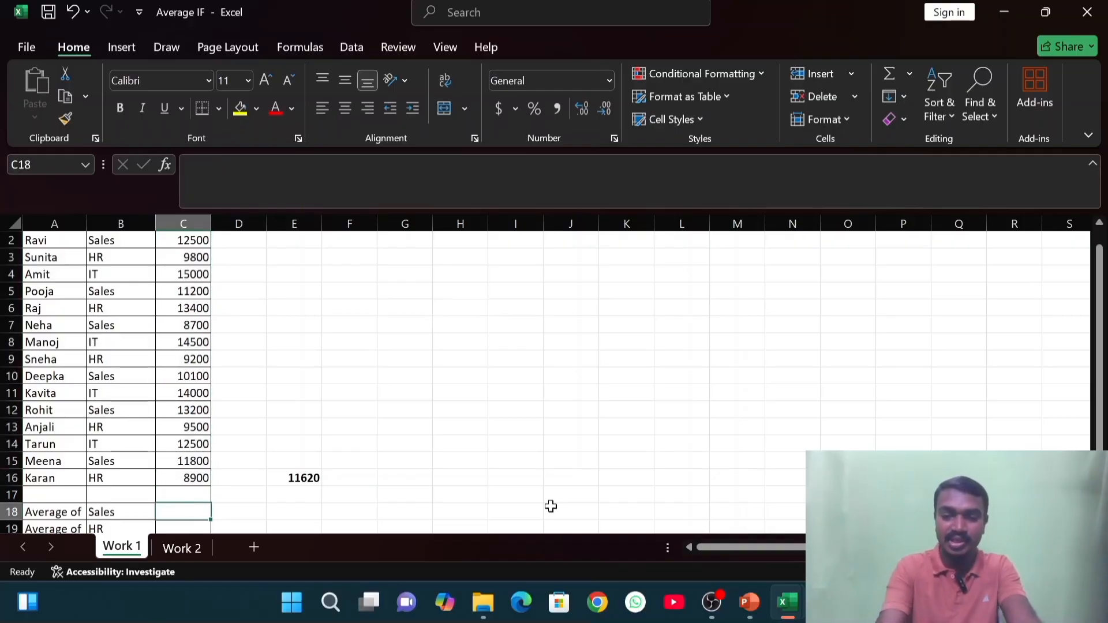
type("=average")
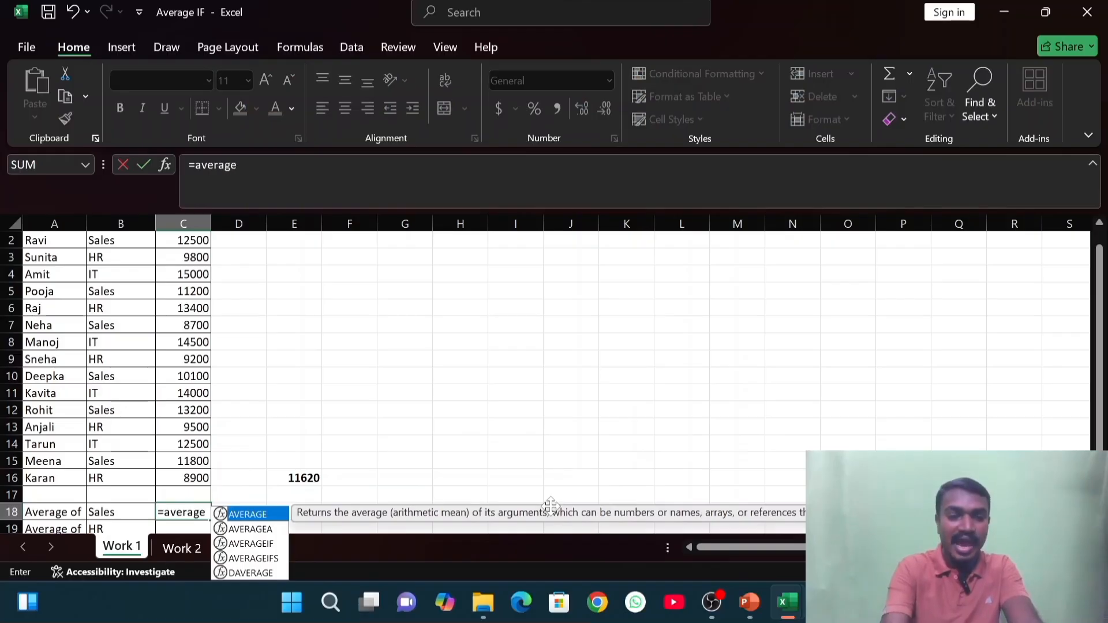
type("(")
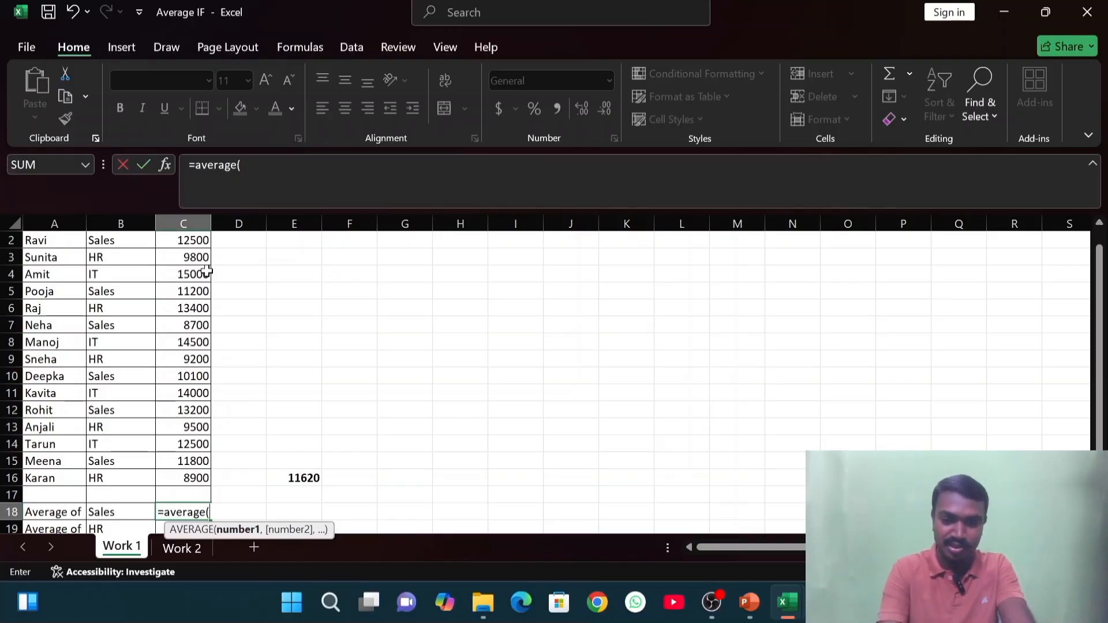
key("BackSpace")
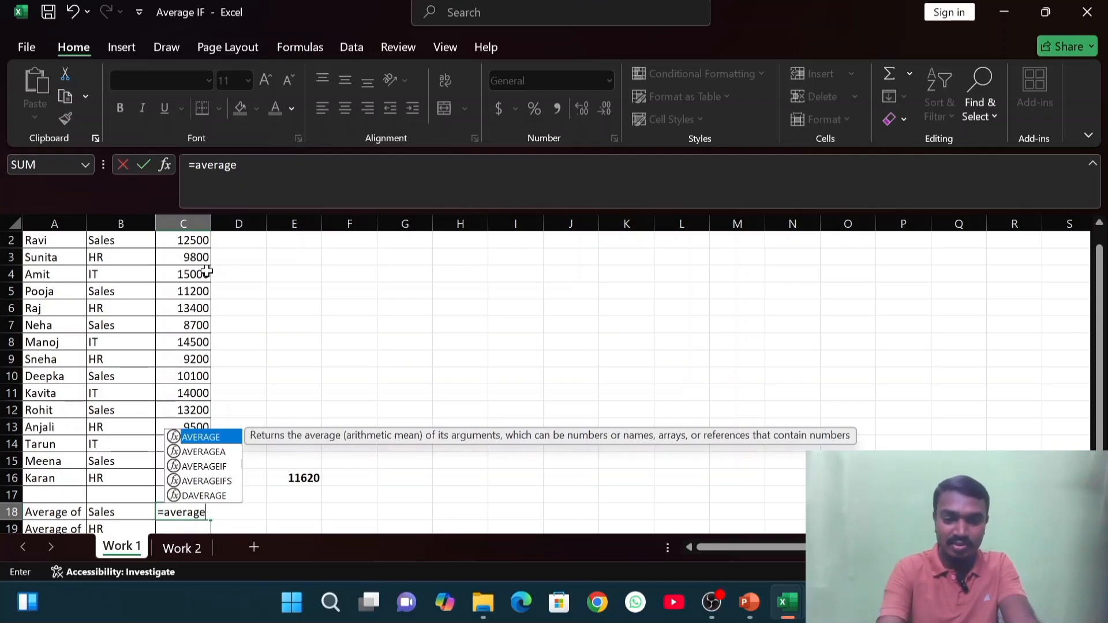
type("if(")
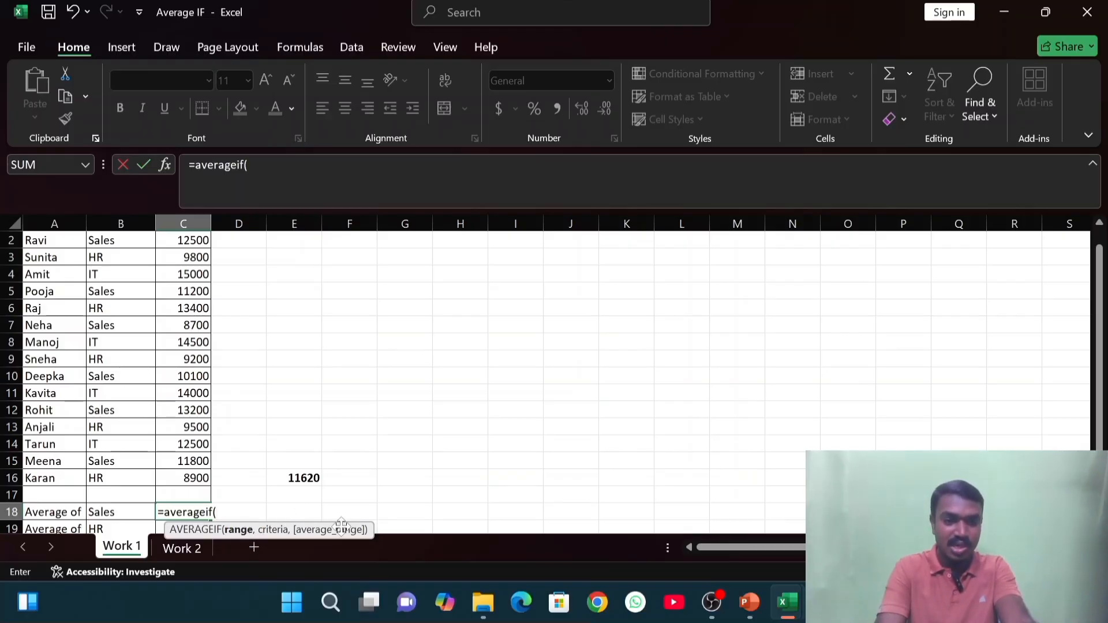
left_click_drag(1103, 288, 1104, 271)
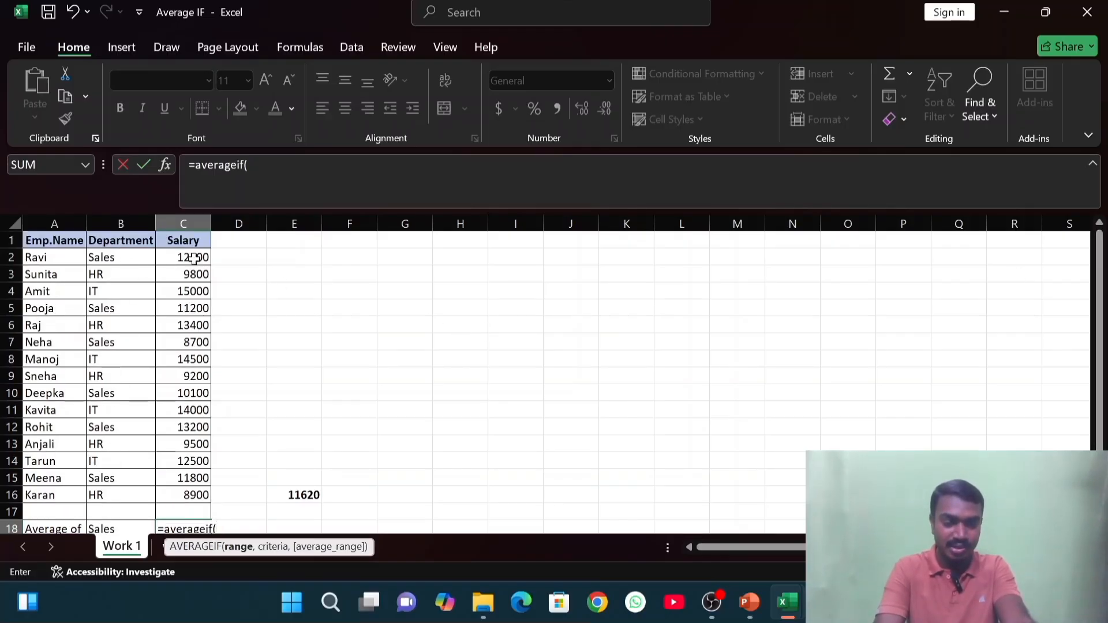
left_click_drag(119, 257, 198, 491)
left_click_drag(1100, 315, 1096, 354)
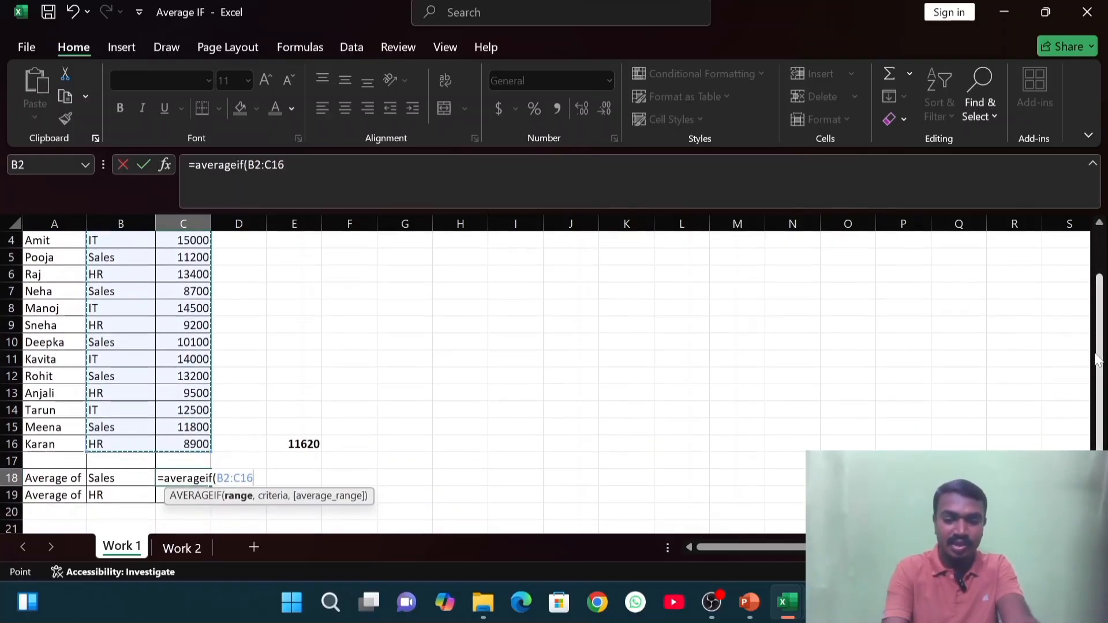
- Complete the C18 formula with the criterion "Sales" and average range C2:C16, and make the result bold
type(",\"Sales")
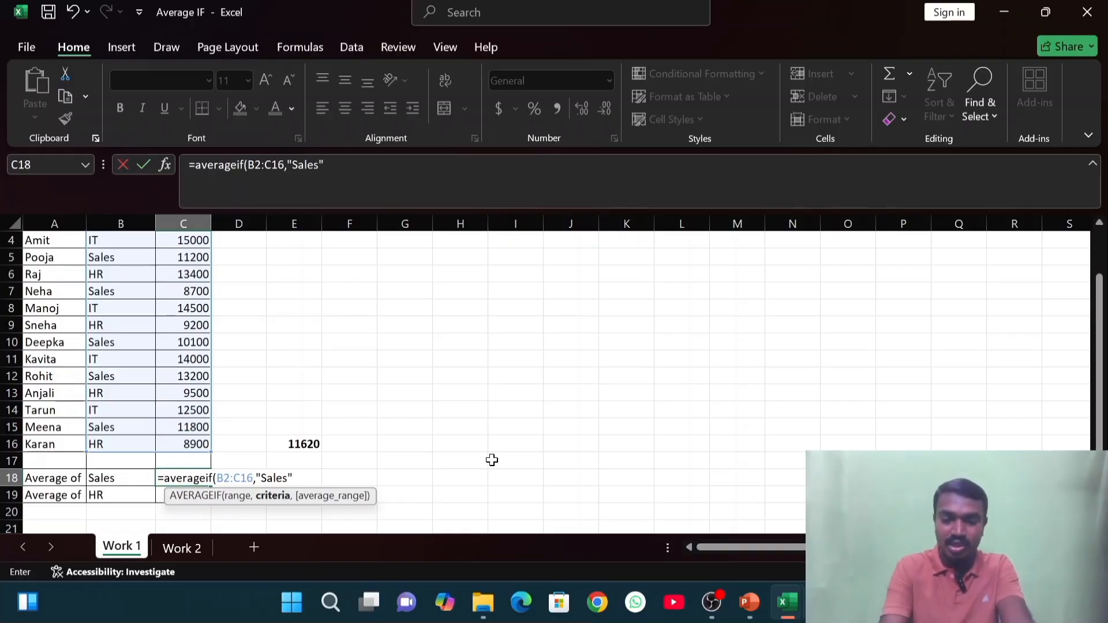
type(",")
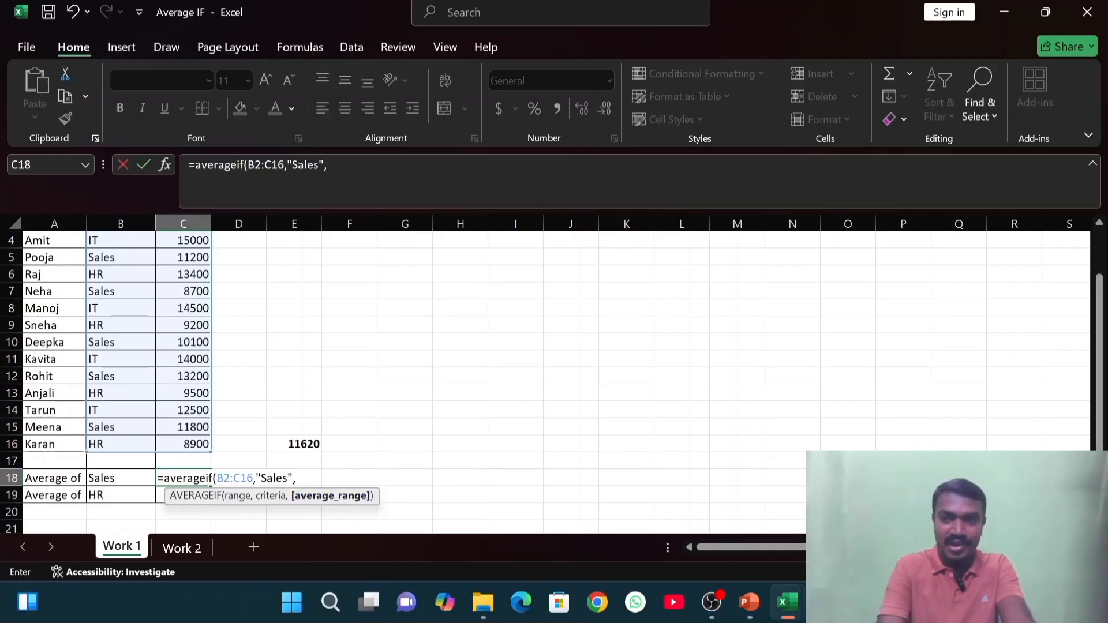
scroll(1102, 272, "up", 1)
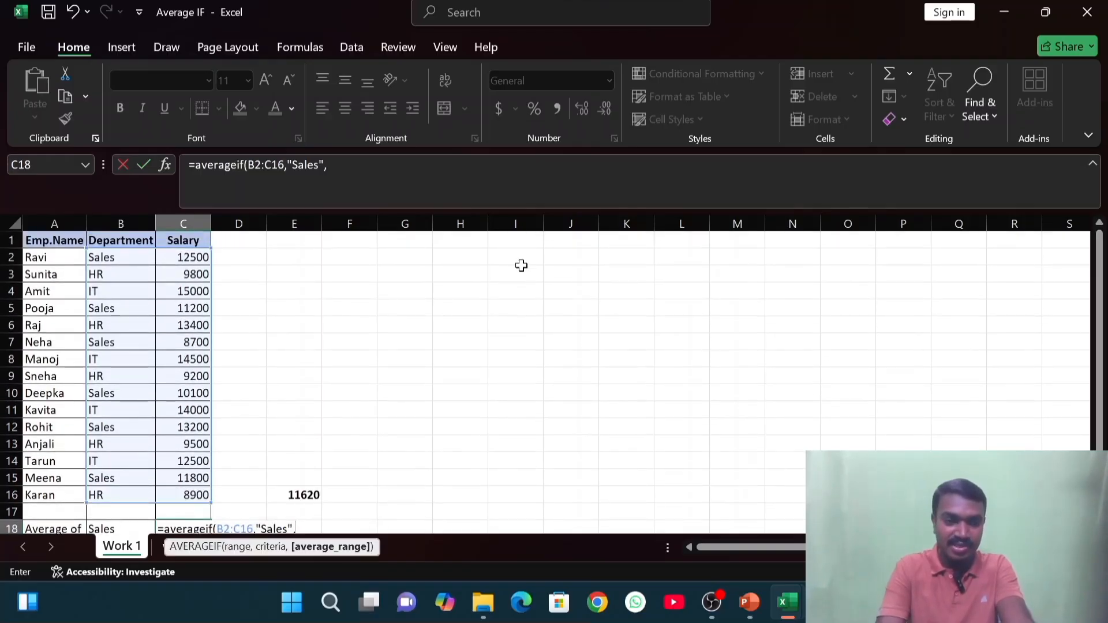
left_click_drag(198, 258, 197, 459)
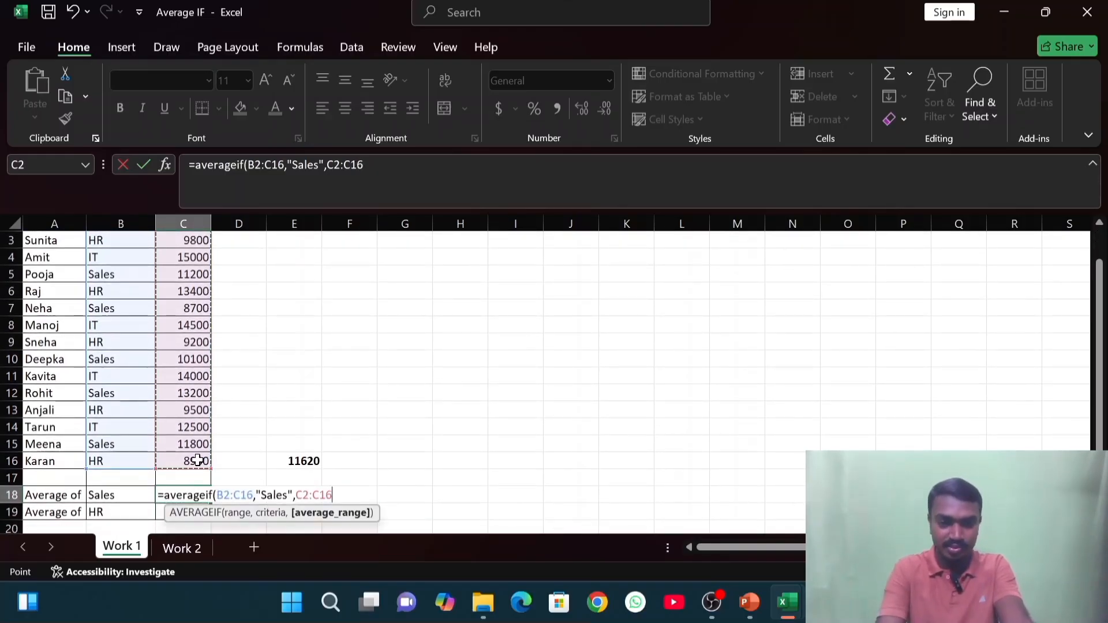
type(")")
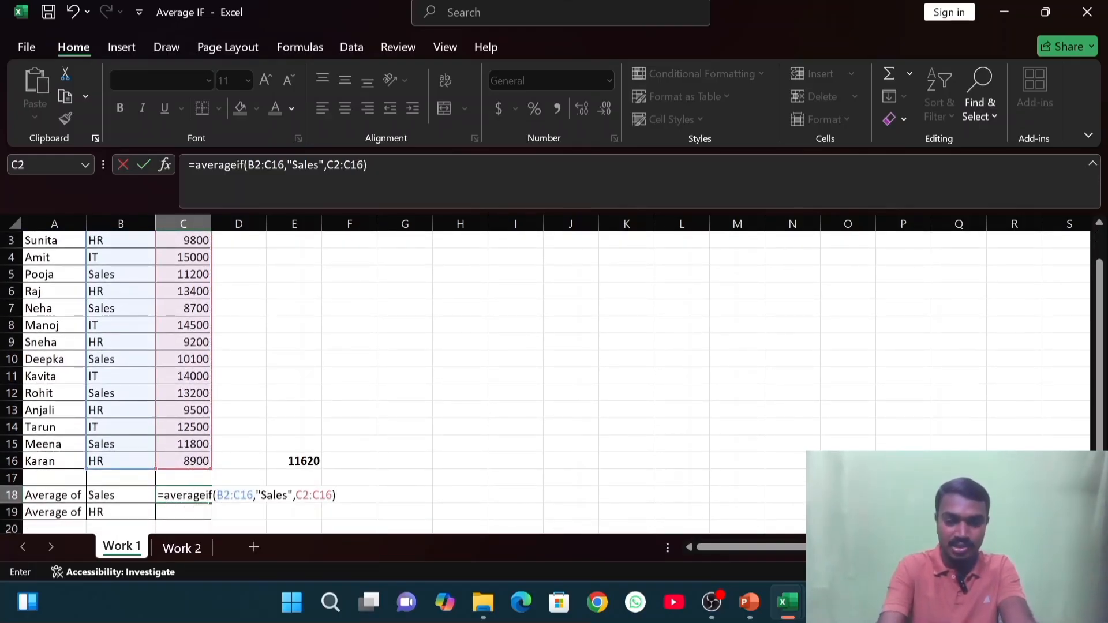
key("Return")
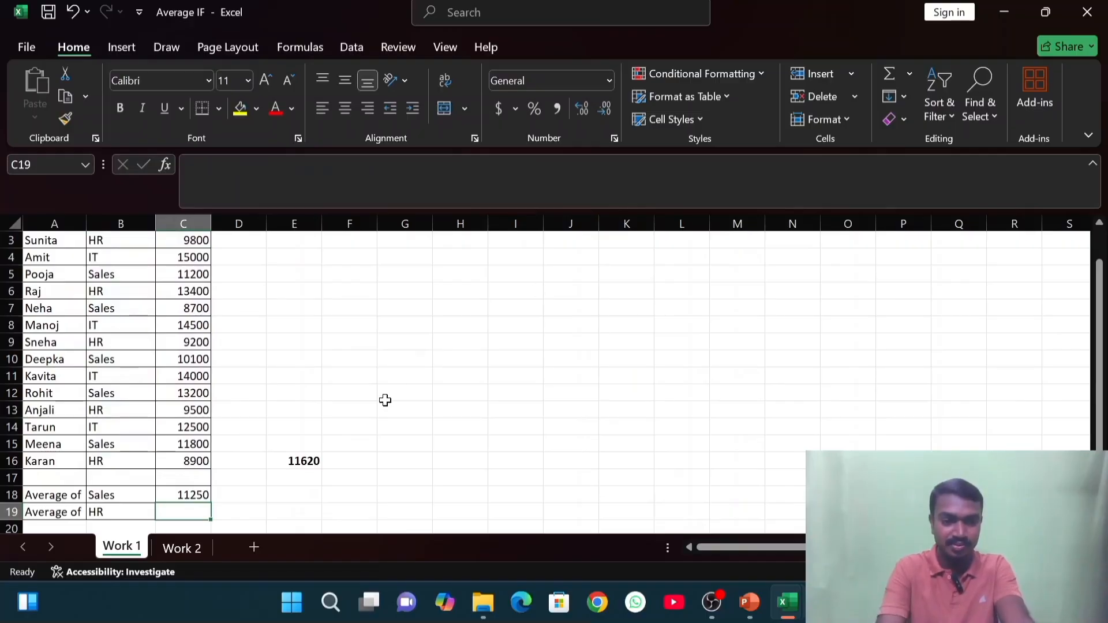
left_click(198, 498)
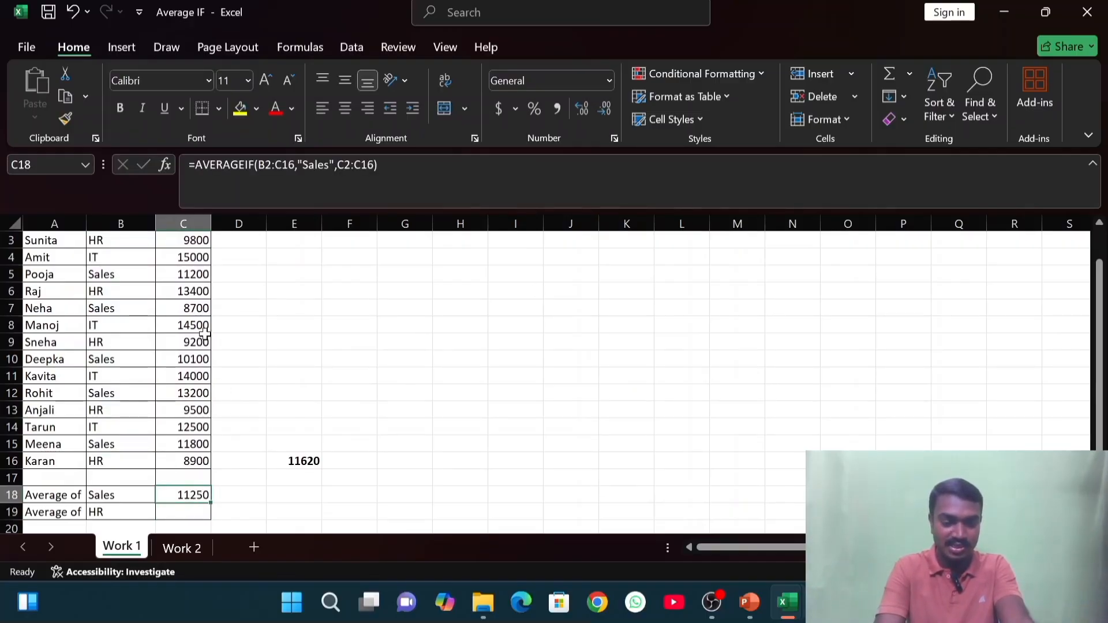
key("ctrl+b")
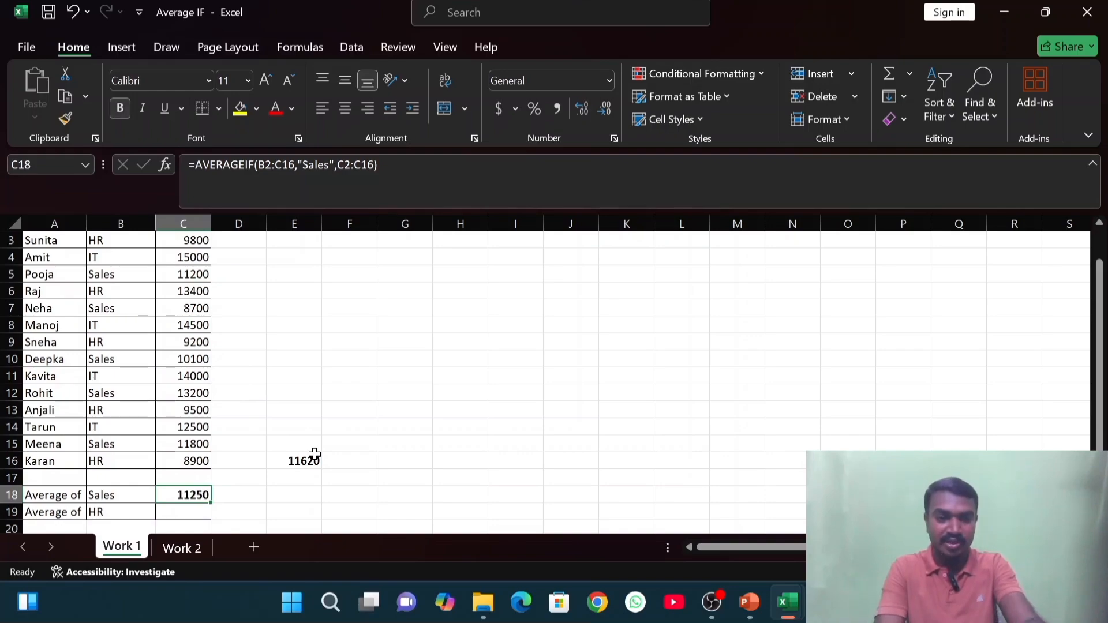
- Make C19 bold and start an AVERAGEIF formula there for the HR average, using B2:C16 as the range
left_click(197, 515)
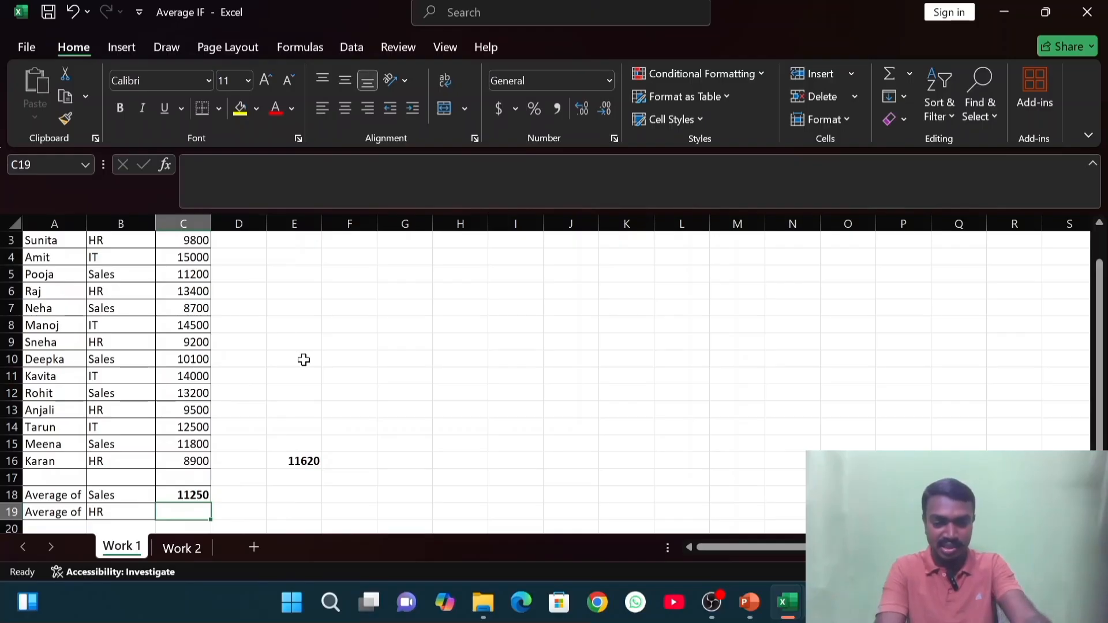
key("ctrl+b")
type("=ava")
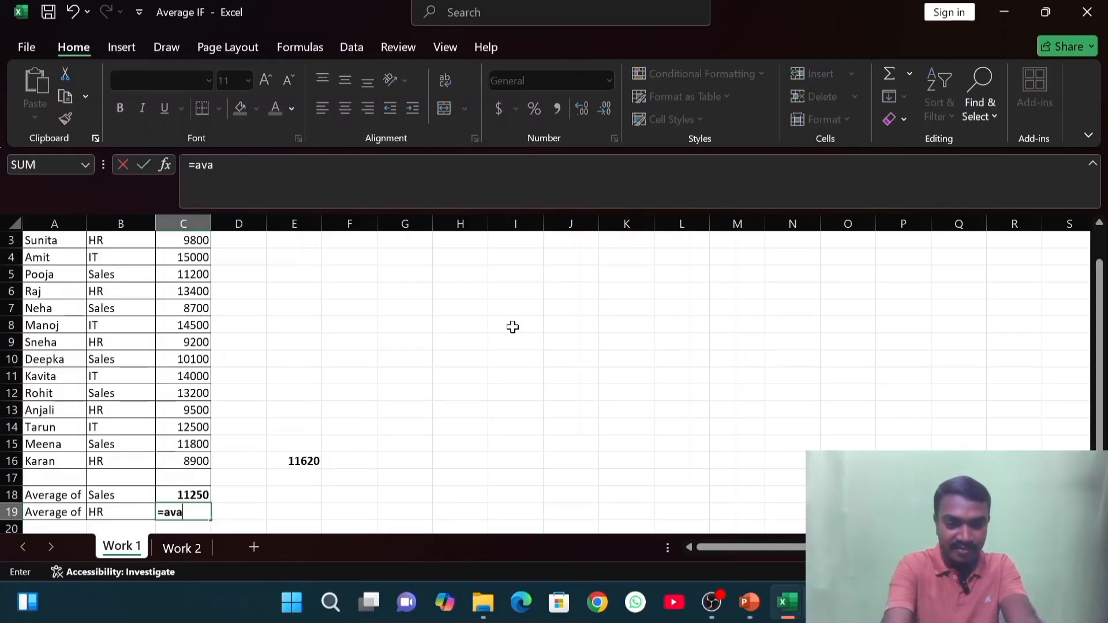
key("BackSpace")
type("e")
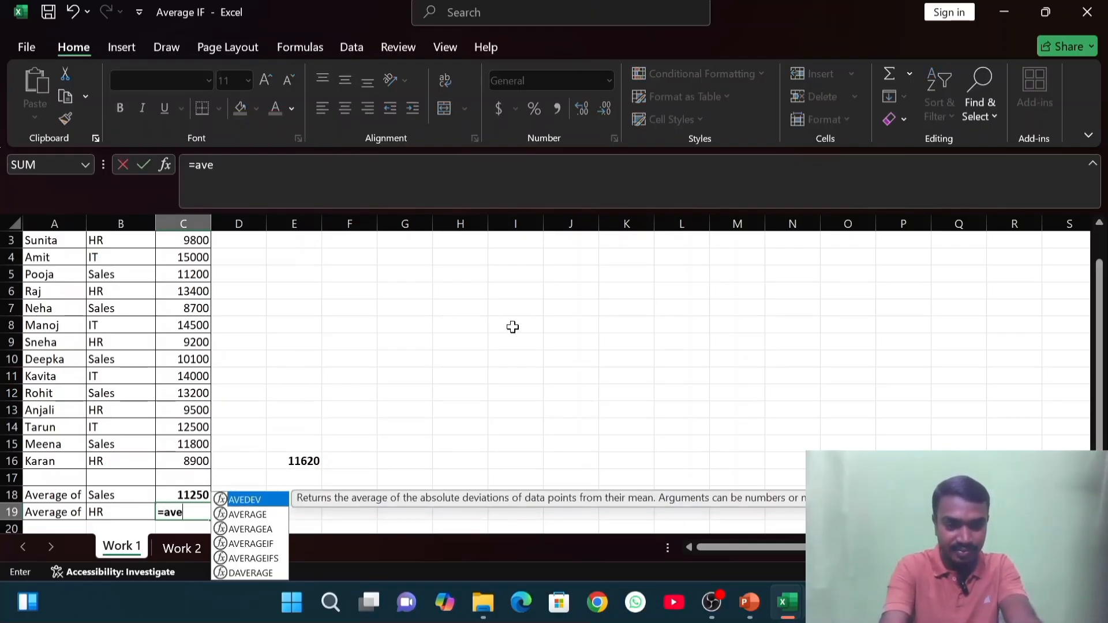
type("rageif(")
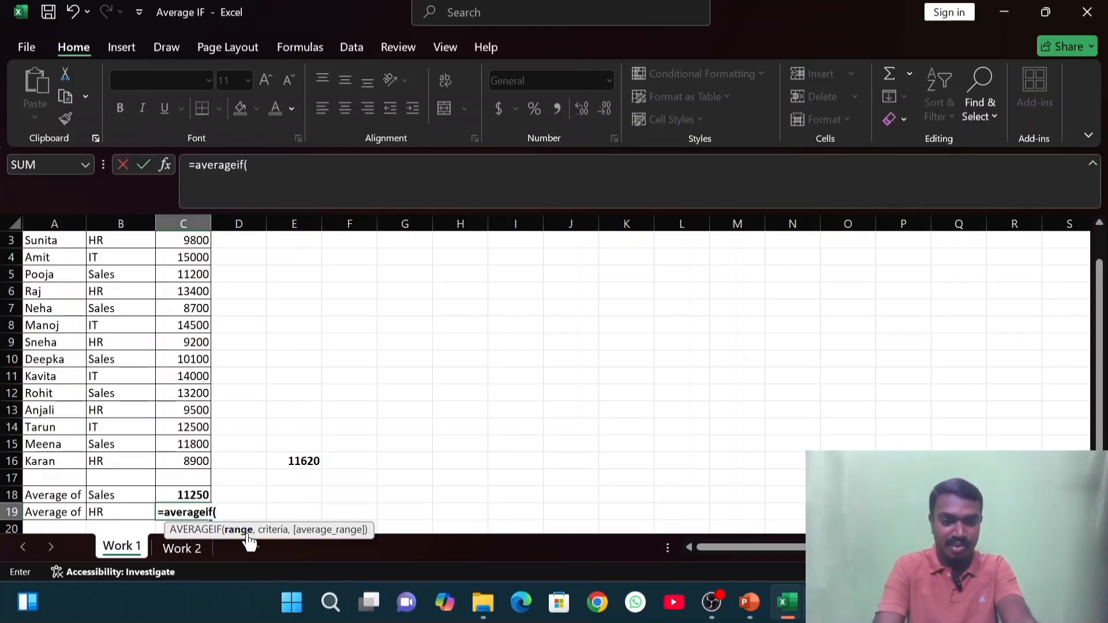
left_click(1099, 224)
left_click(1099, 224)
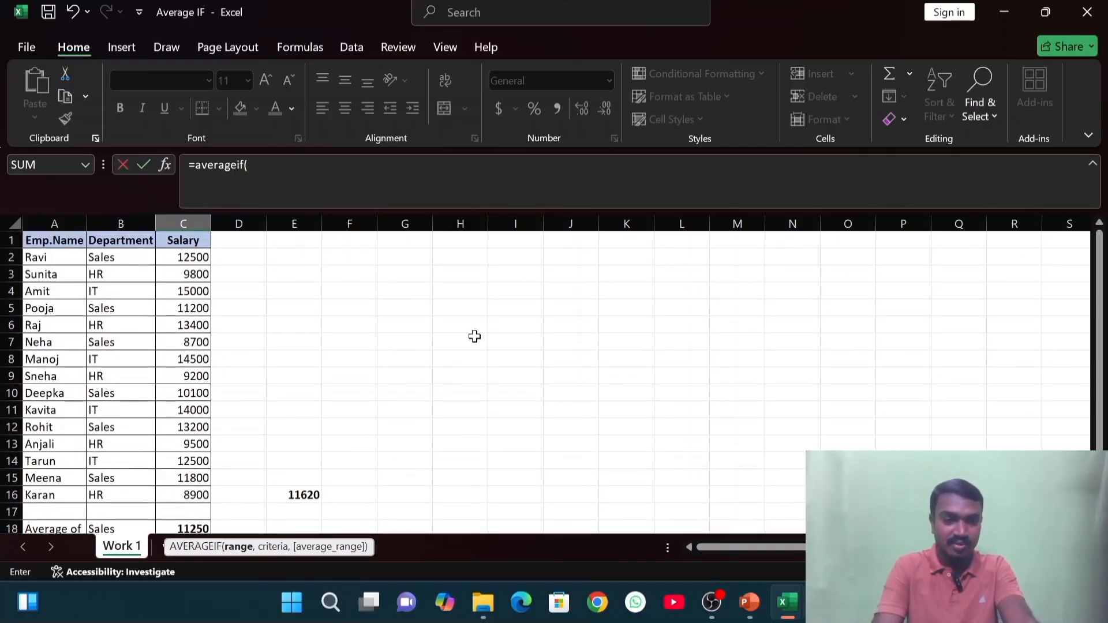
left_click_drag(133, 260, 189, 491)
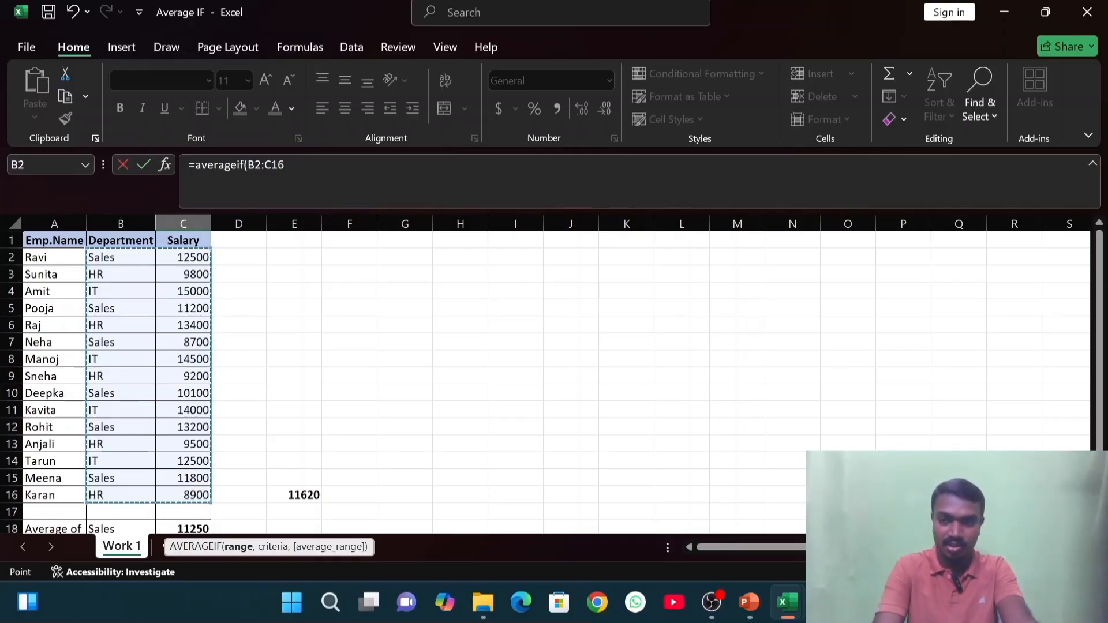
left_click_drag(1096, 252, 1096, 266)
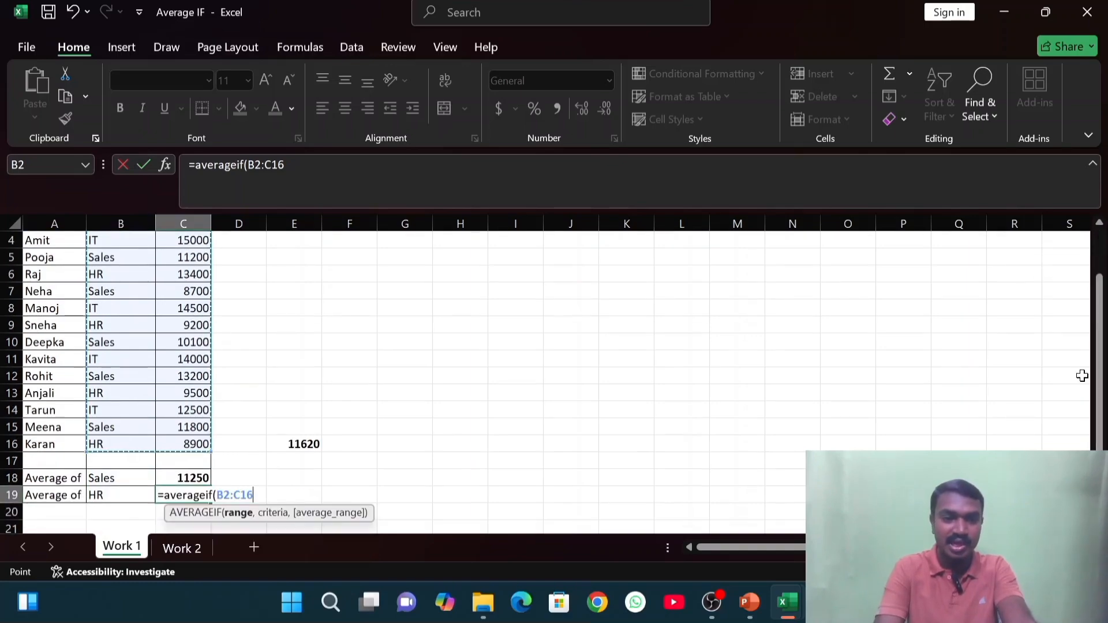
- Complete the C19 formula with the criterion "HR" and average range C2:C16
type(",")
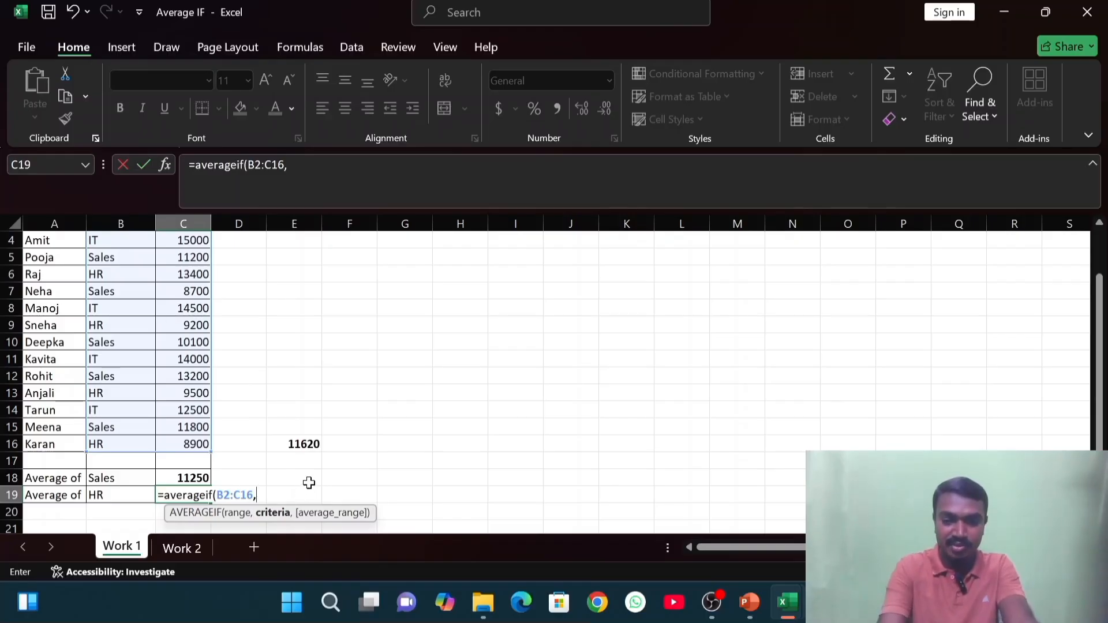
type("\"HR")
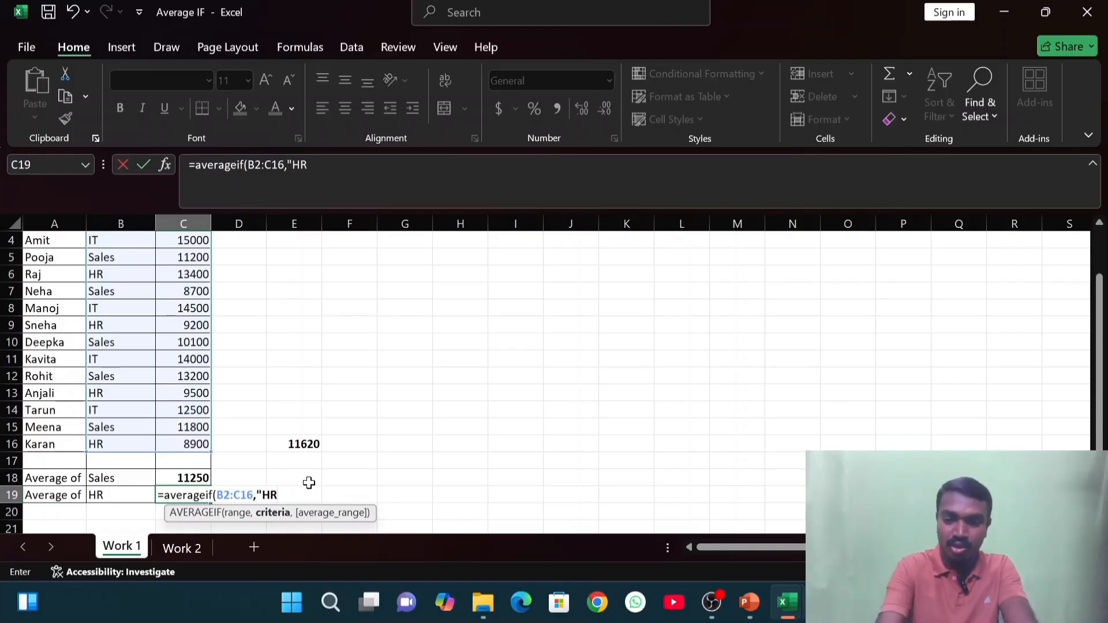
type("\"")
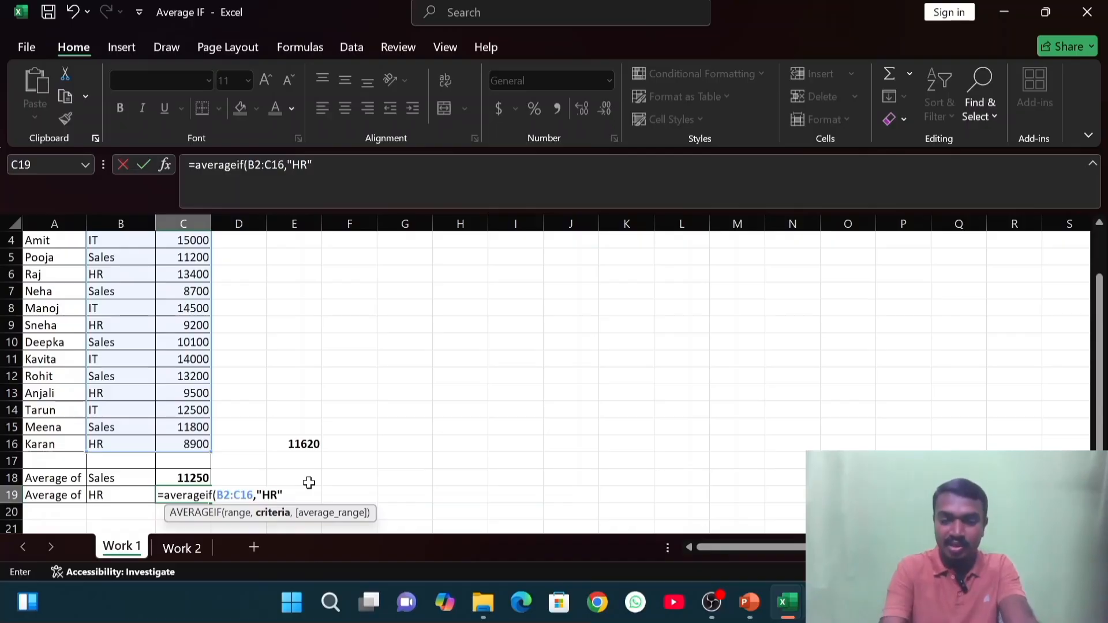
type(",")
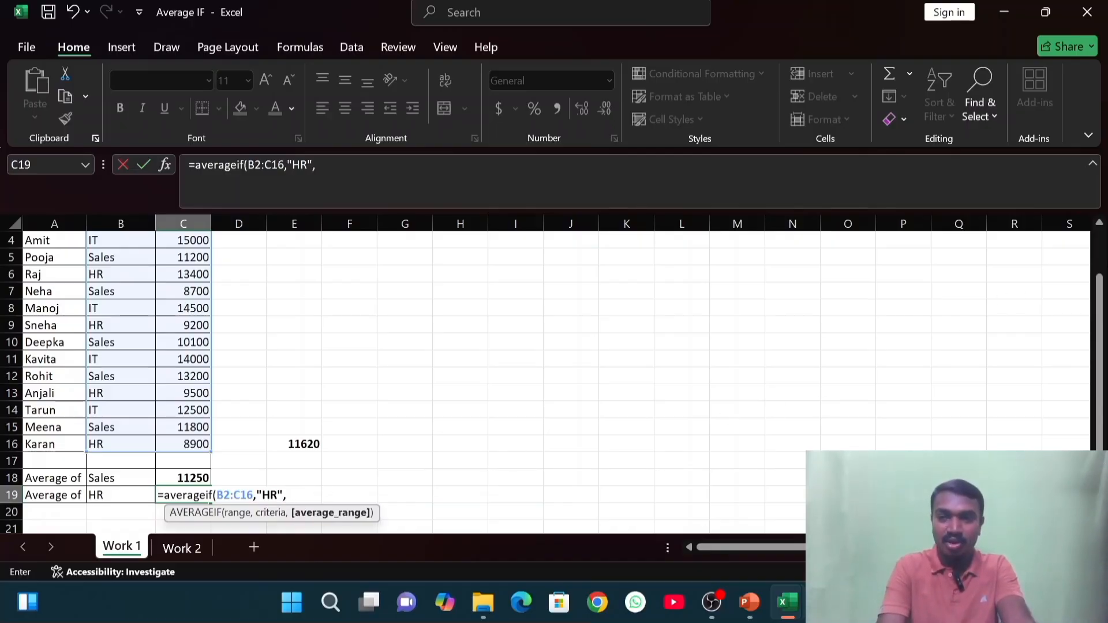
scroll(542, 300, "up", 1)
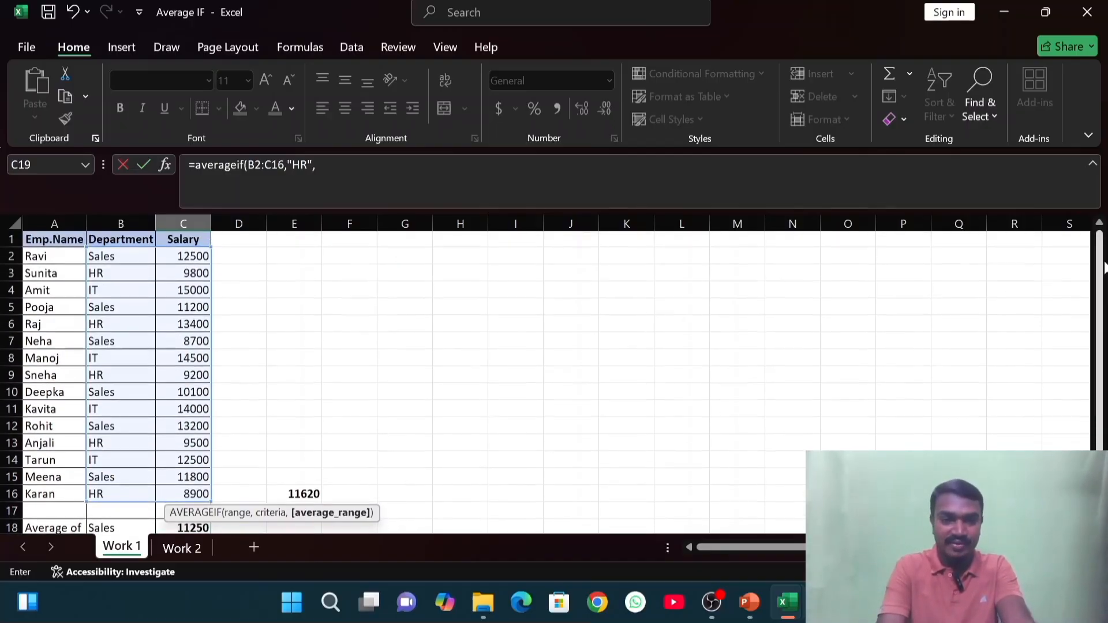
left_click(195, 258)
left_click_drag(193, 258, 189, 494)
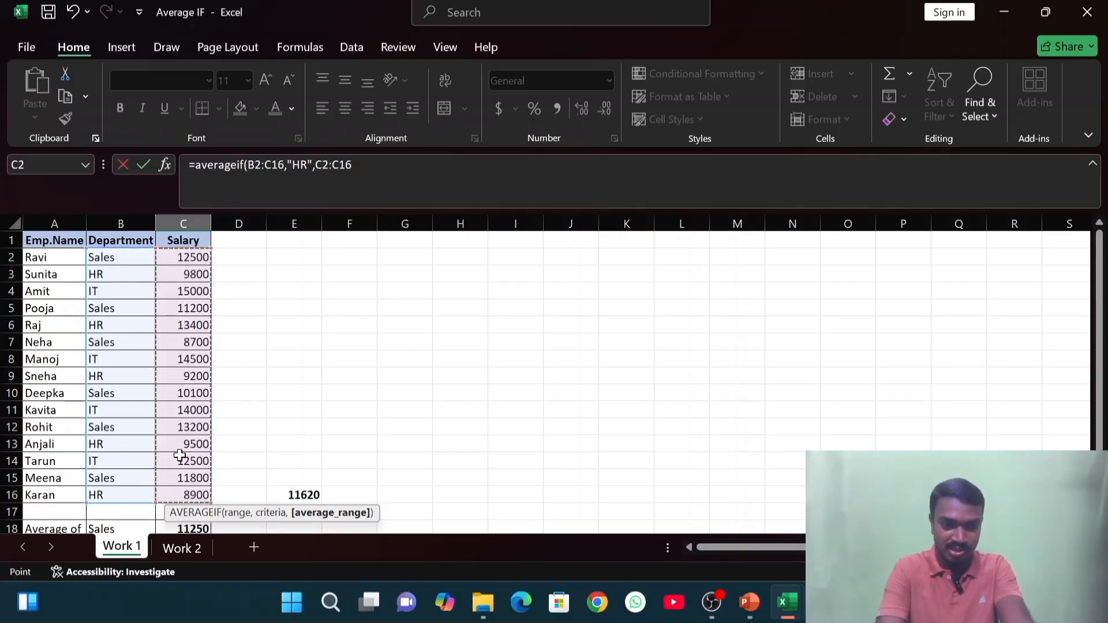
key("Return")
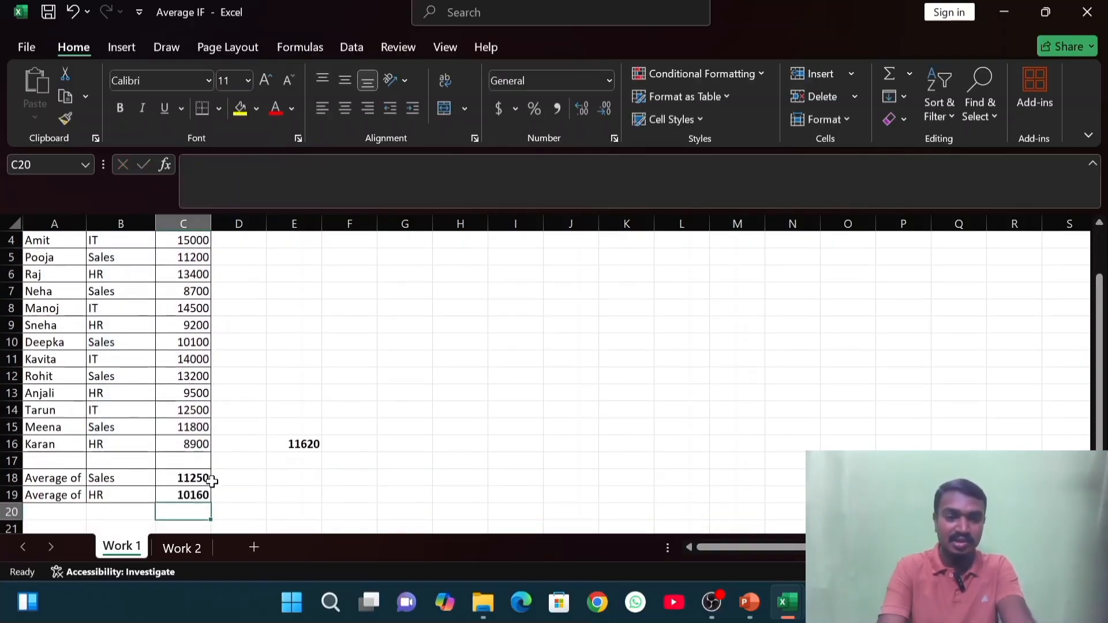
- Review the HR average formula in C19 against the salary values in column C
left_click(188, 494)
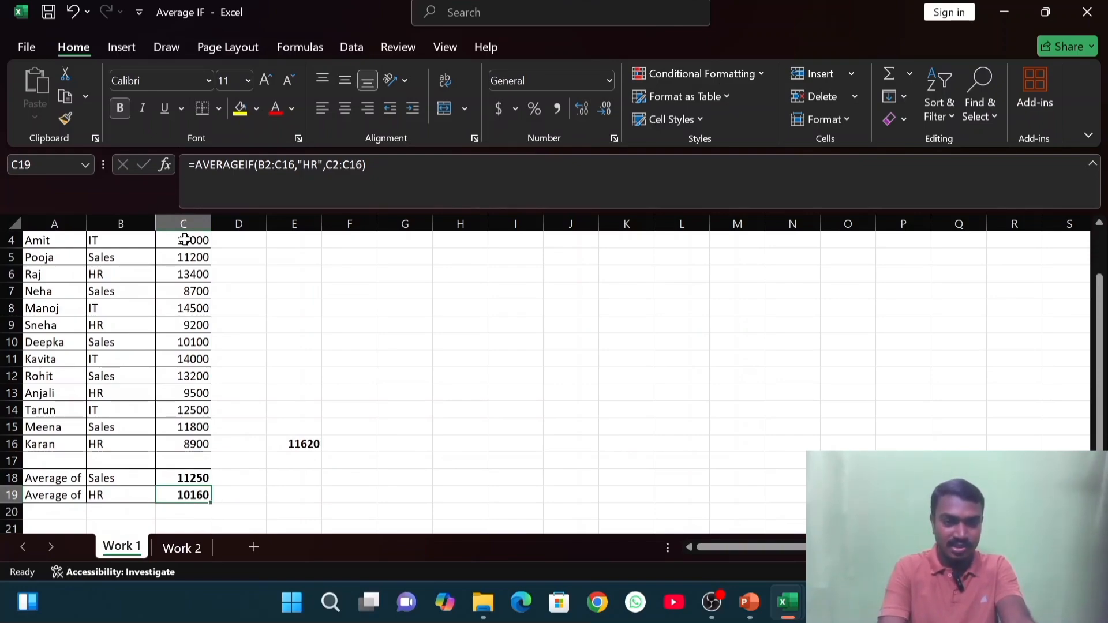
left_click_drag(185, 240, 187, 405)
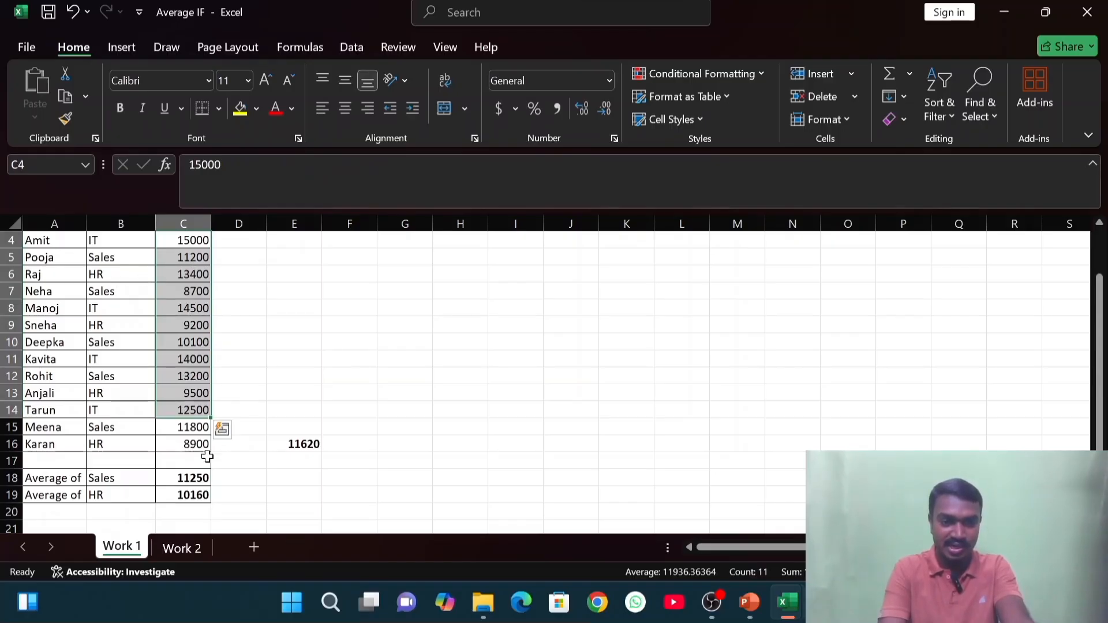
left_click(192, 491)
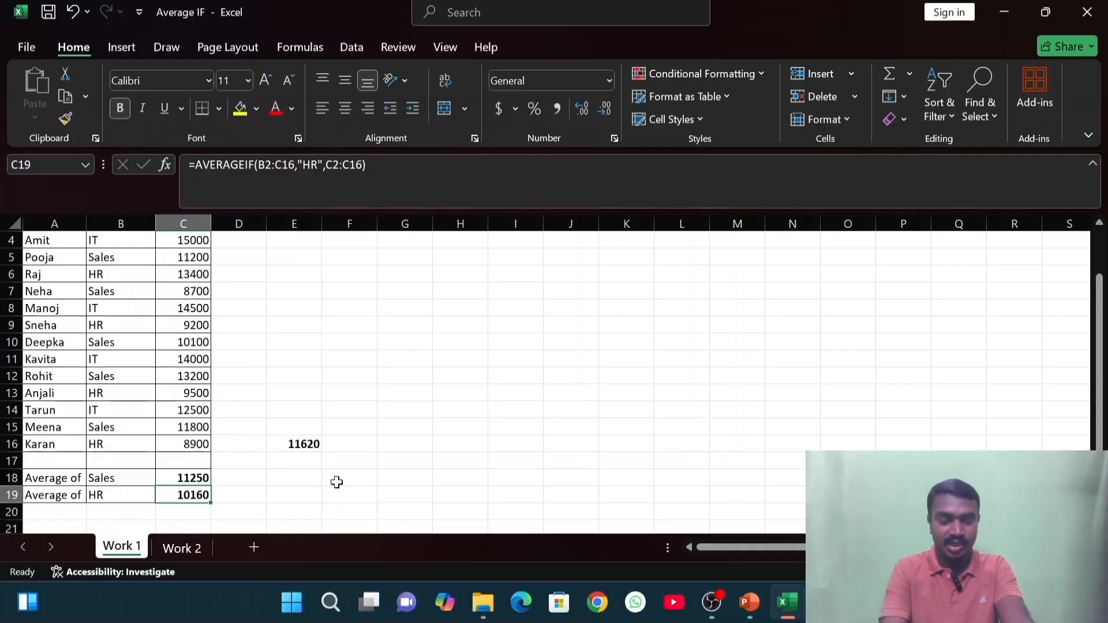
- Switch to the Work 2 sheet and examine its Year, Month, Brand and Sales columns
left_click(188, 549)
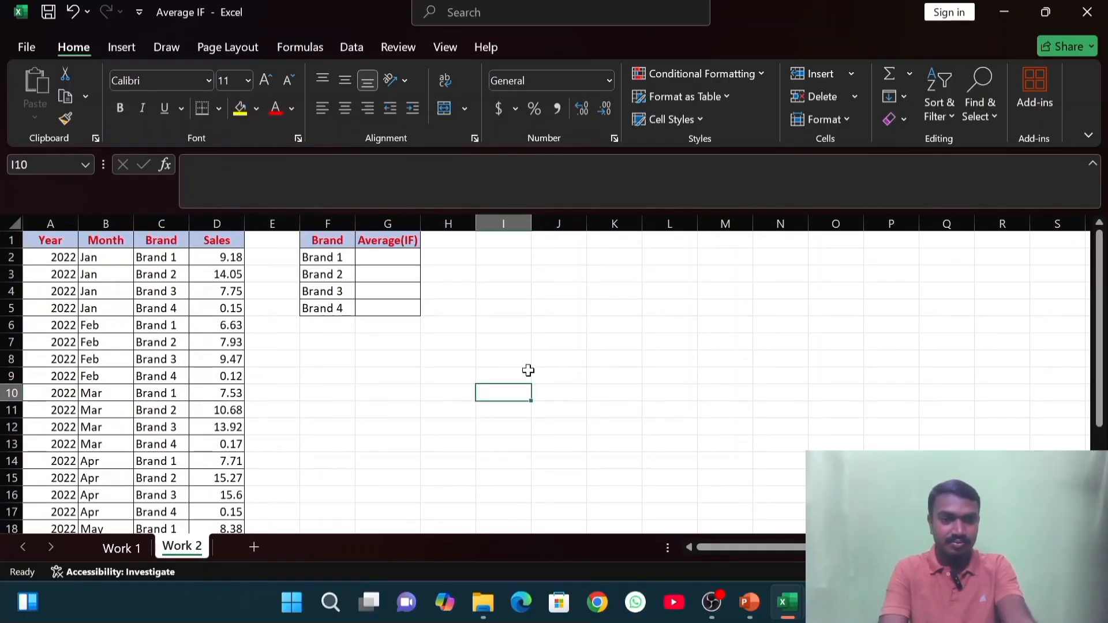
left_click_drag(63, 243, 254, 514)
left_click(54, 241)
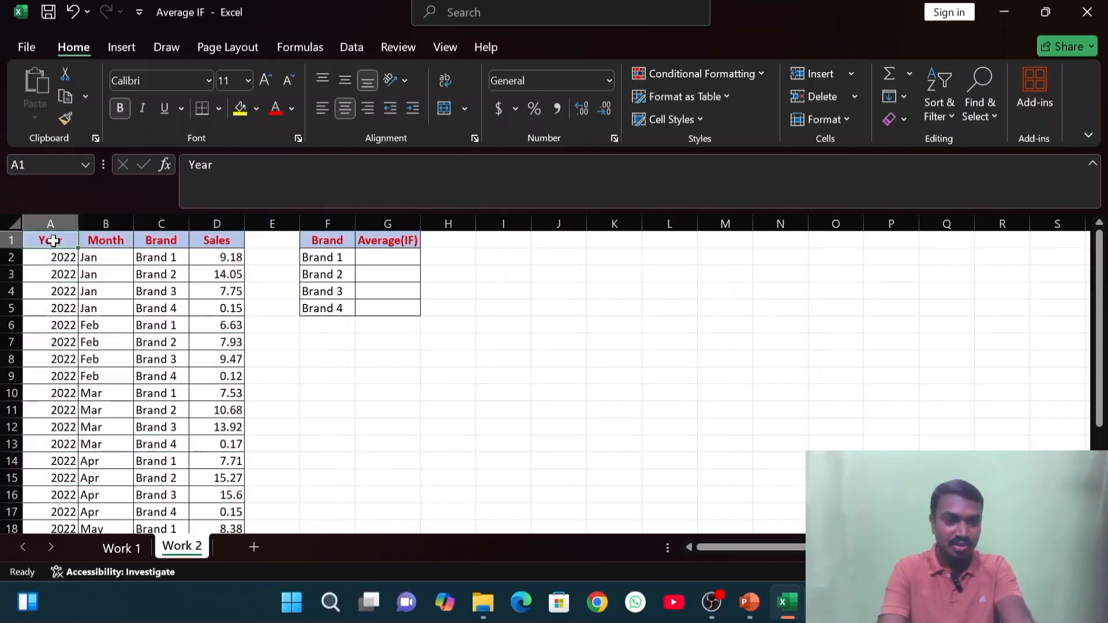
left_click_drag(53, 241, 50, 459)
left_click_drag(117, 240, 111, 474)
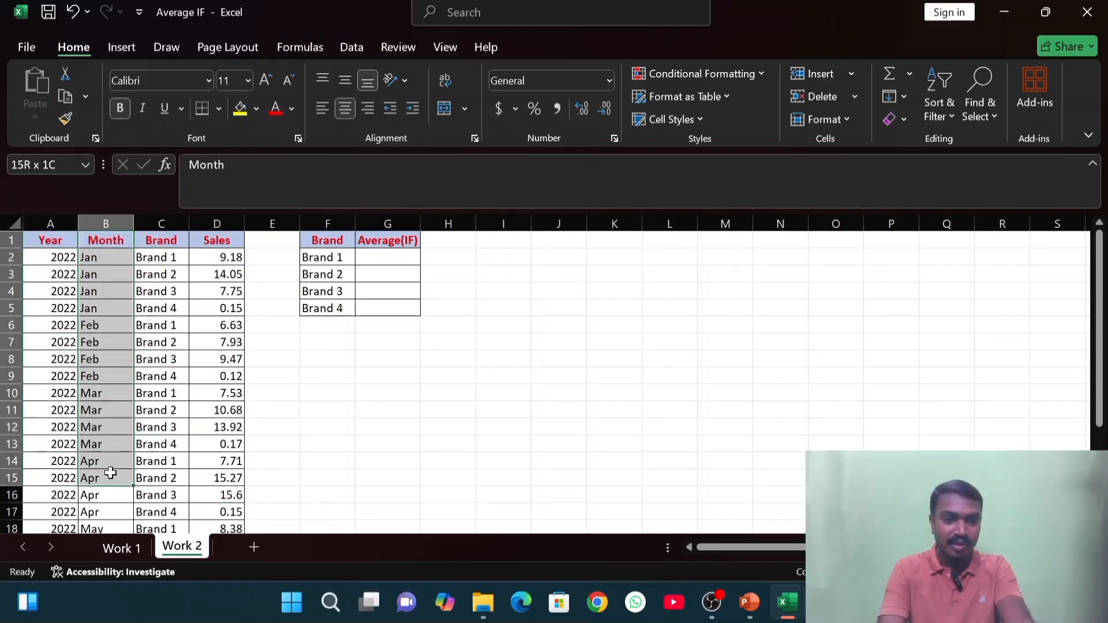
left_click_drag(164, 242, 165, 495)
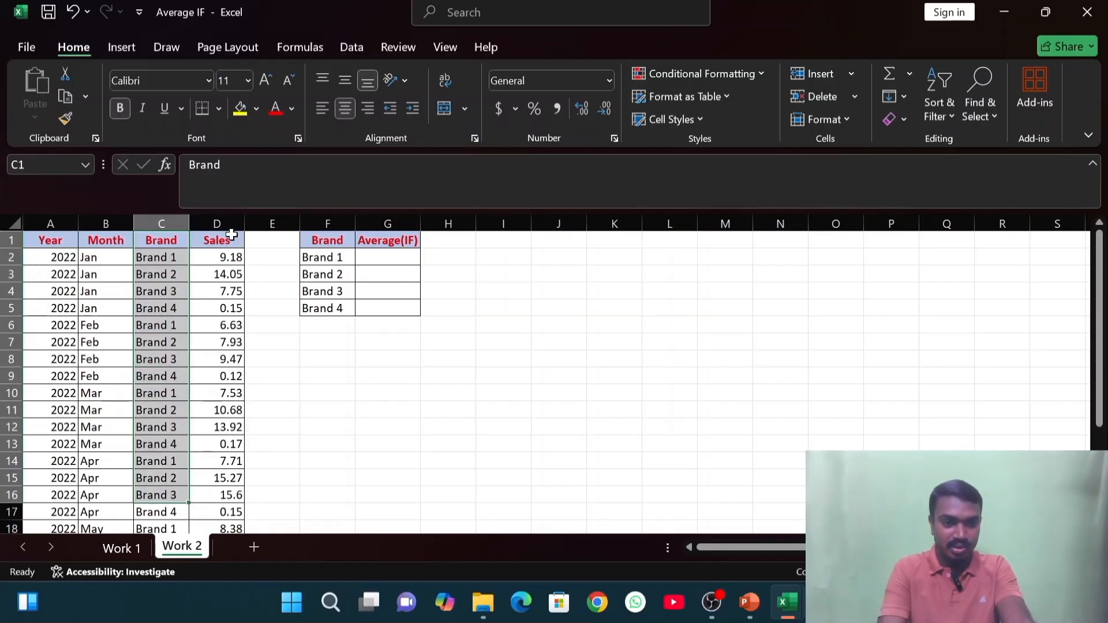
left_click_drag(231, 234, 221, 439)
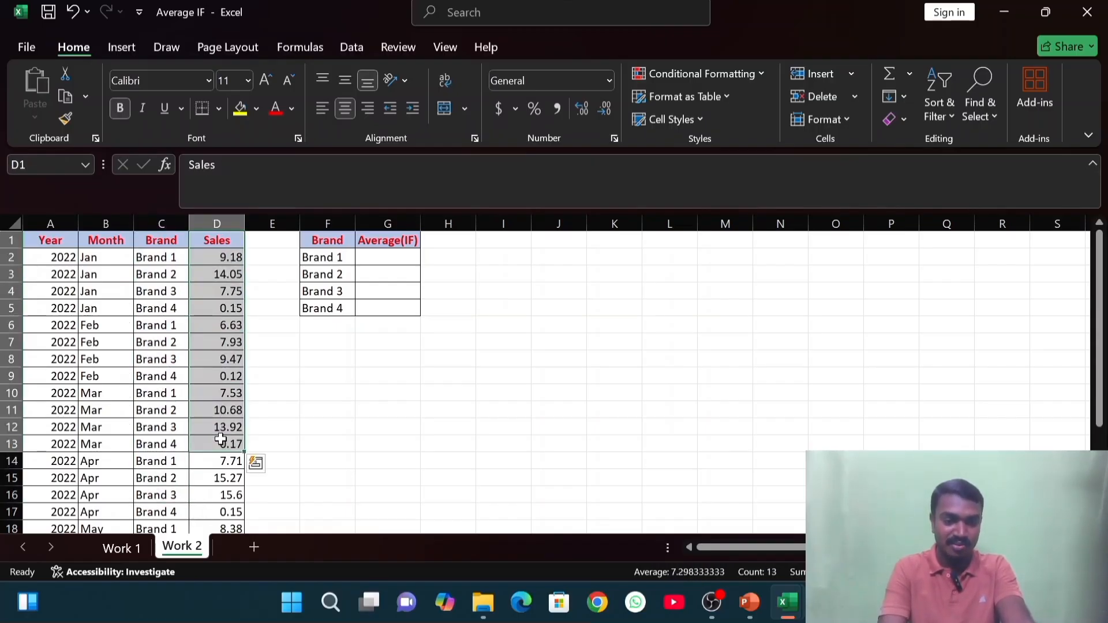
left_click_drag(212, 243, 217, 393)
left_click(395, 257)
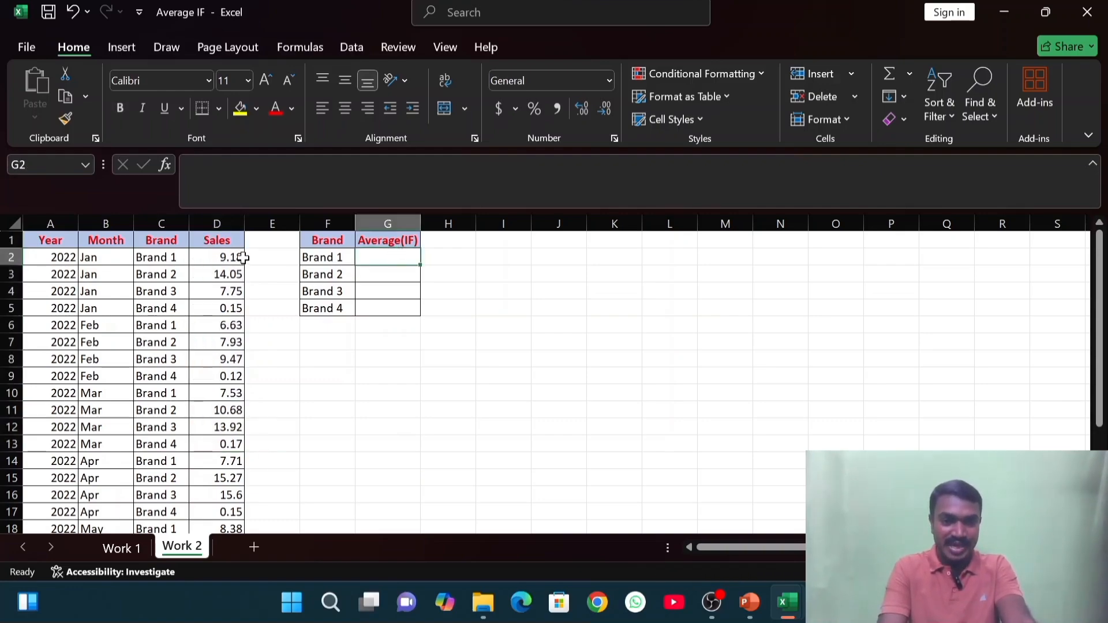
- Calculate the overall sales average of D2:D25 in D26 with AVERAGE and make the result bold
left_click_drag(239, 257, 242, 505)
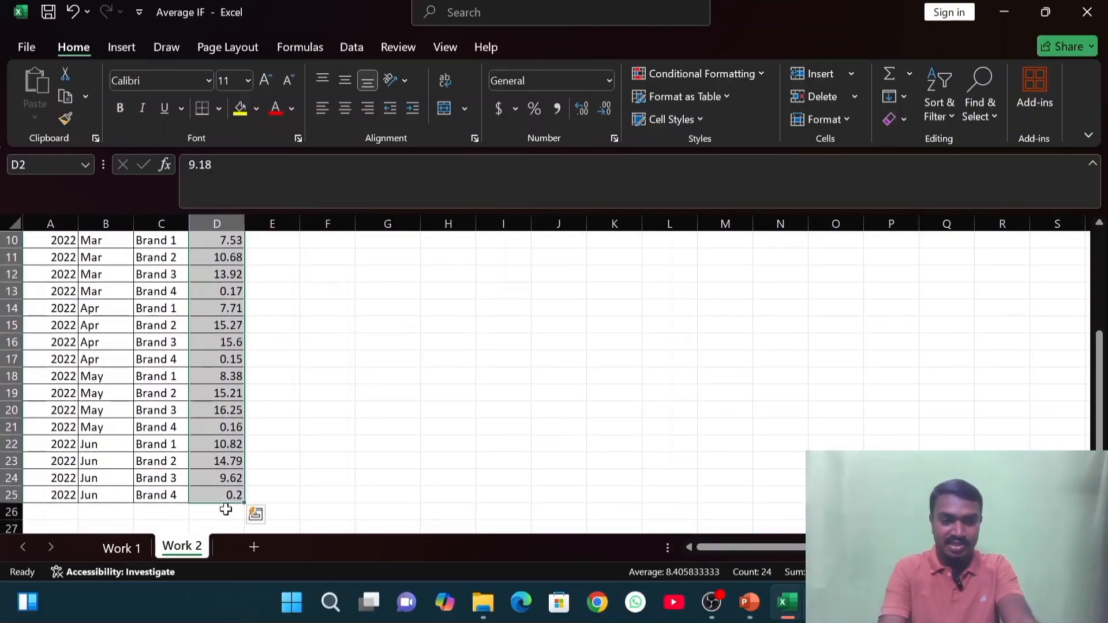
left_click(213, 509)
type("=AV")
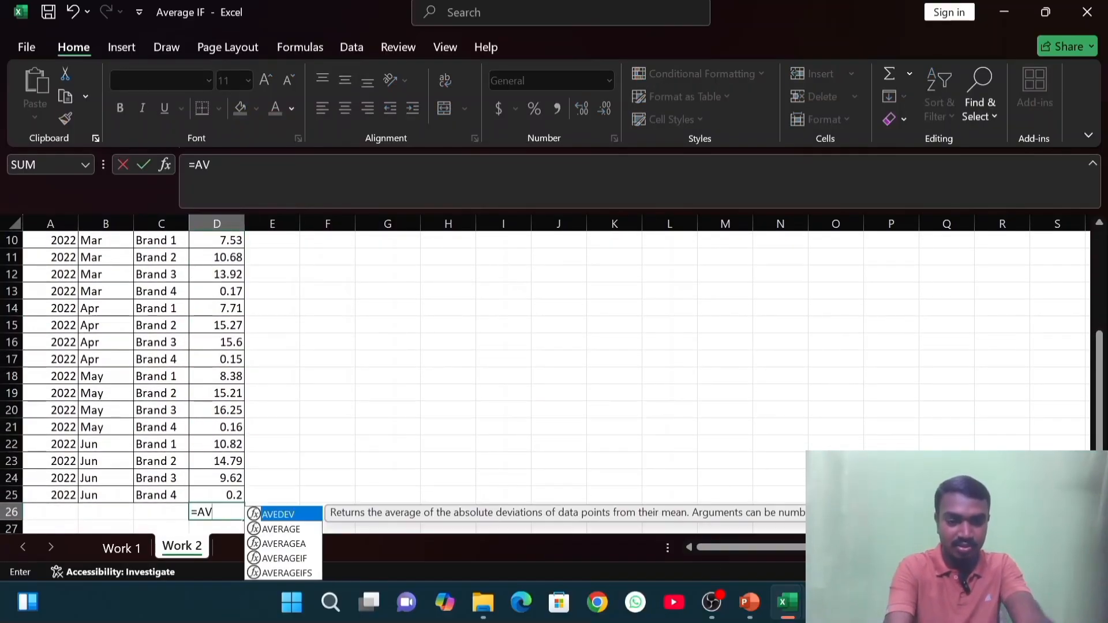
type("ERG")
key("BackSpace")
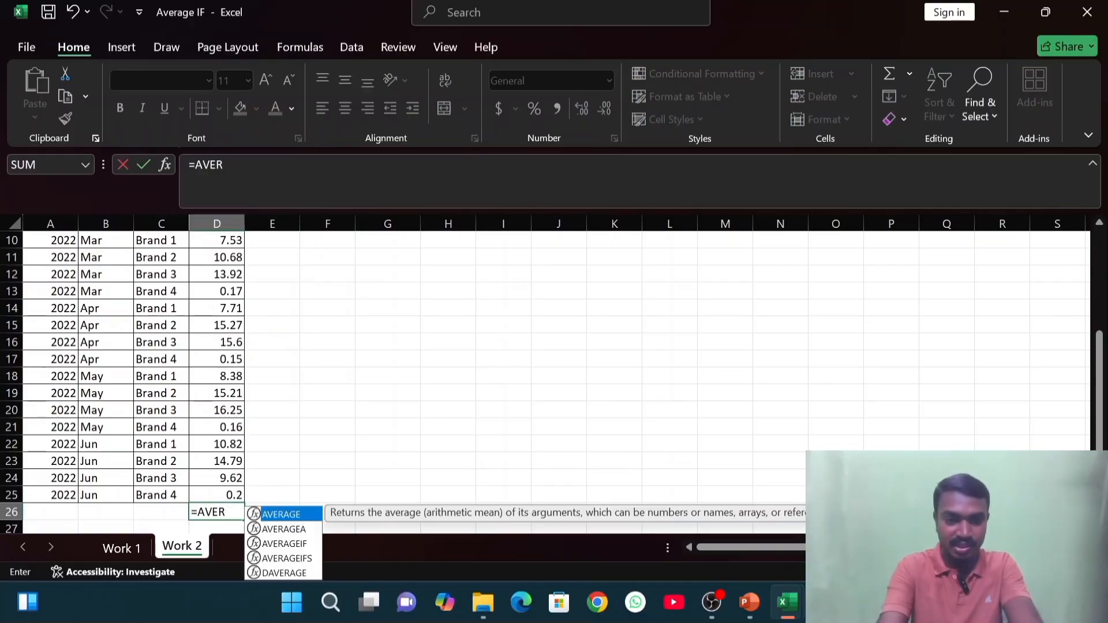
key("Tab")
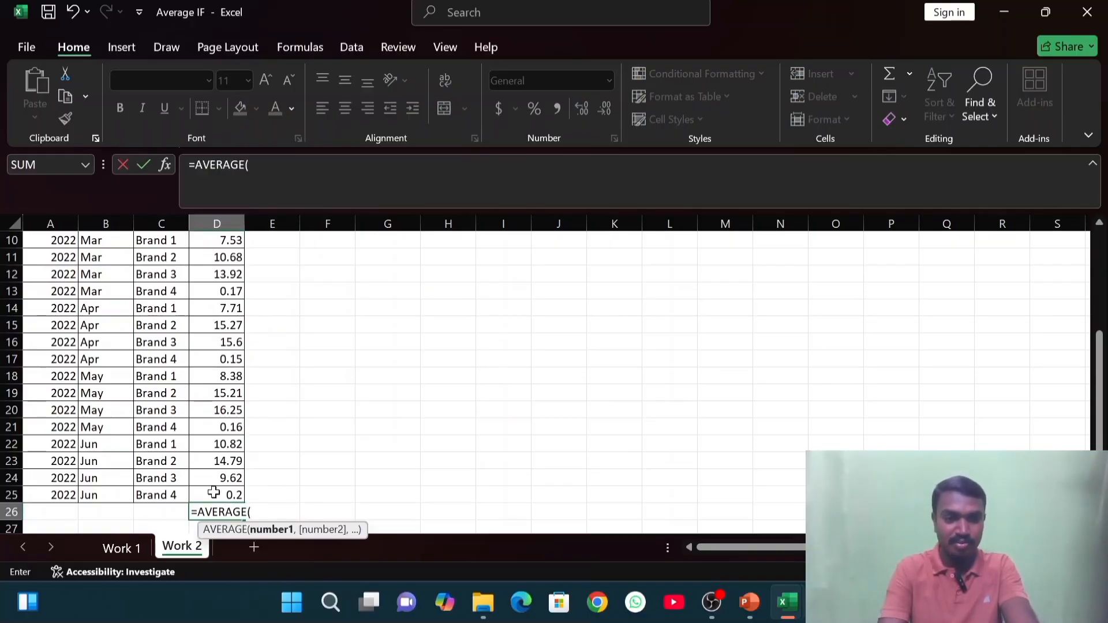
left_click_drag(214, 493, 223, 257)
key("Return")
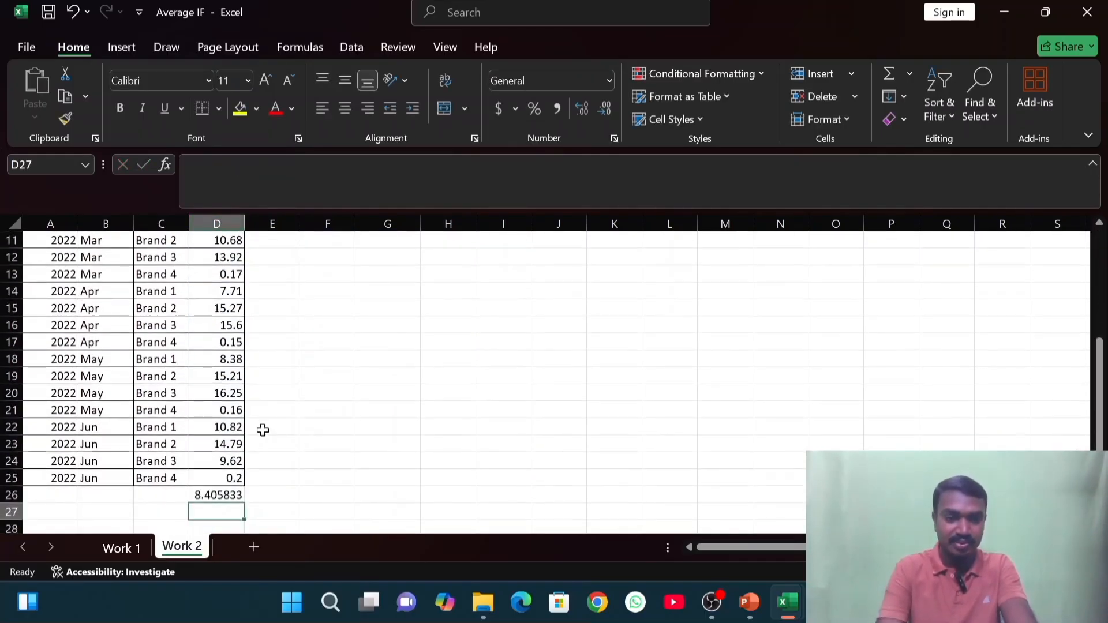
left_click(209, 495)
key("ctrl+b")
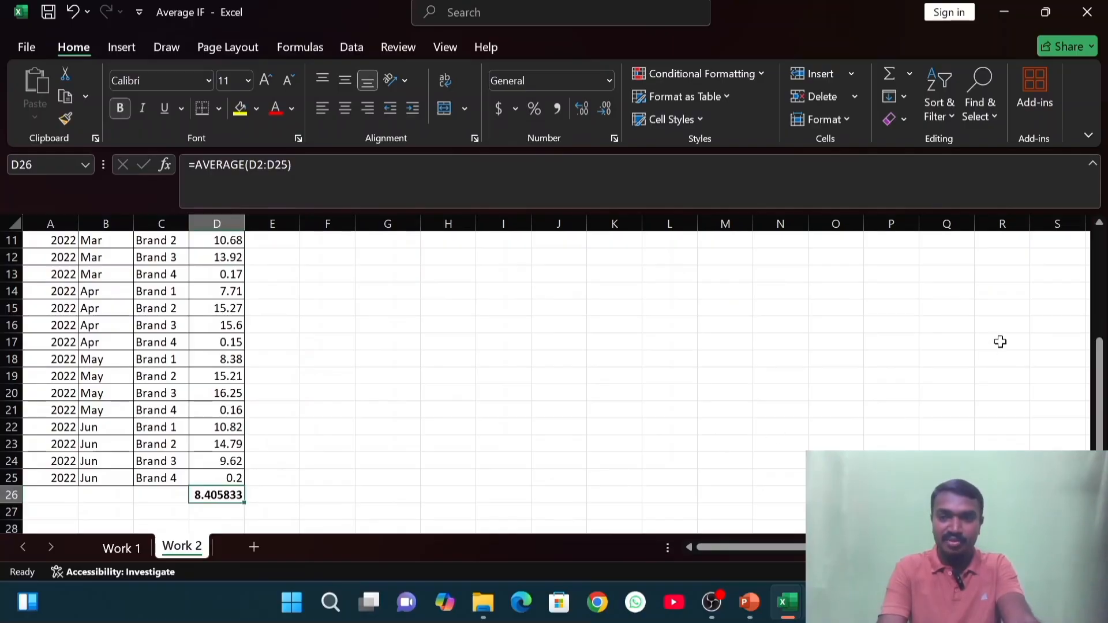
- Examine the Sales values alongside the Brand 1 to Brand 4 rows of the Average(IF) summary table
scroll(253, 273, "up", 4)
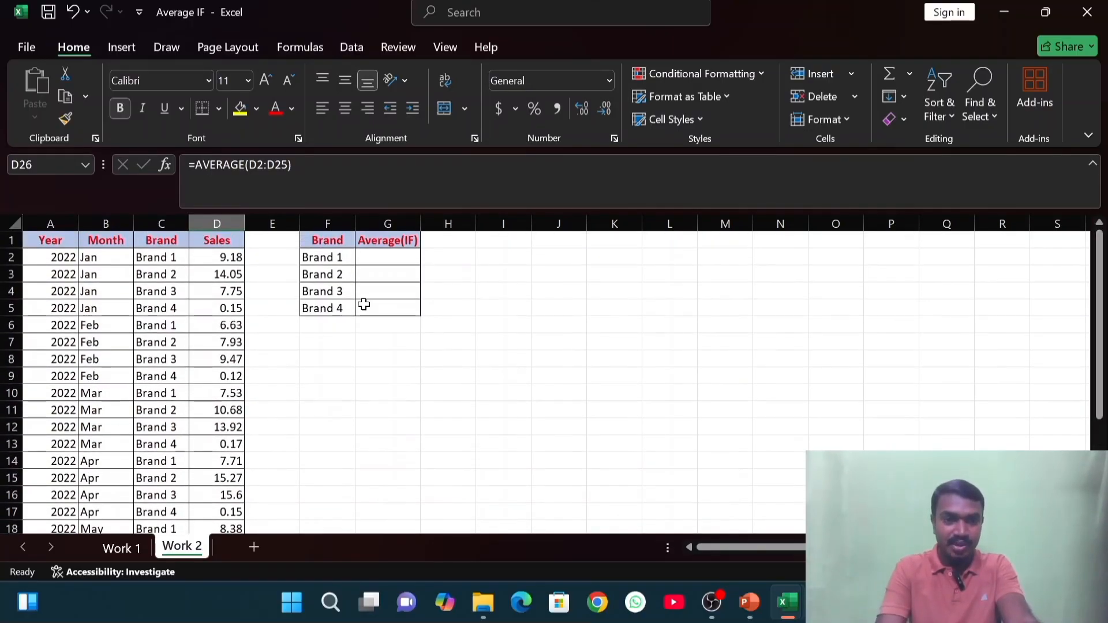
left_click_drag(231, 257, 230, 426)
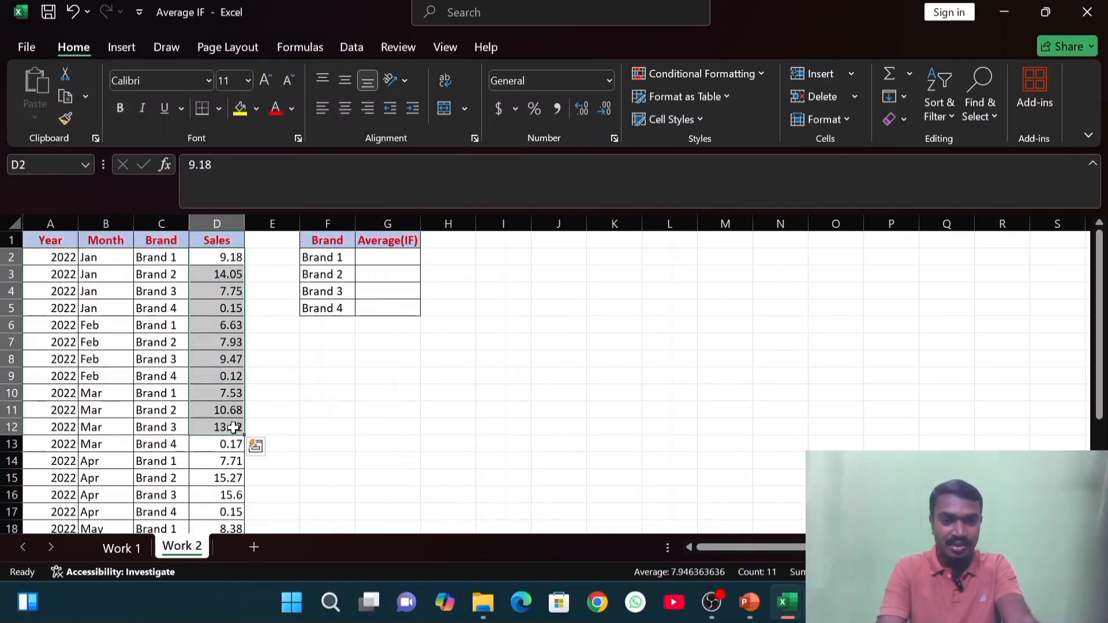
left_click_drag(157, 263, 157, 274)
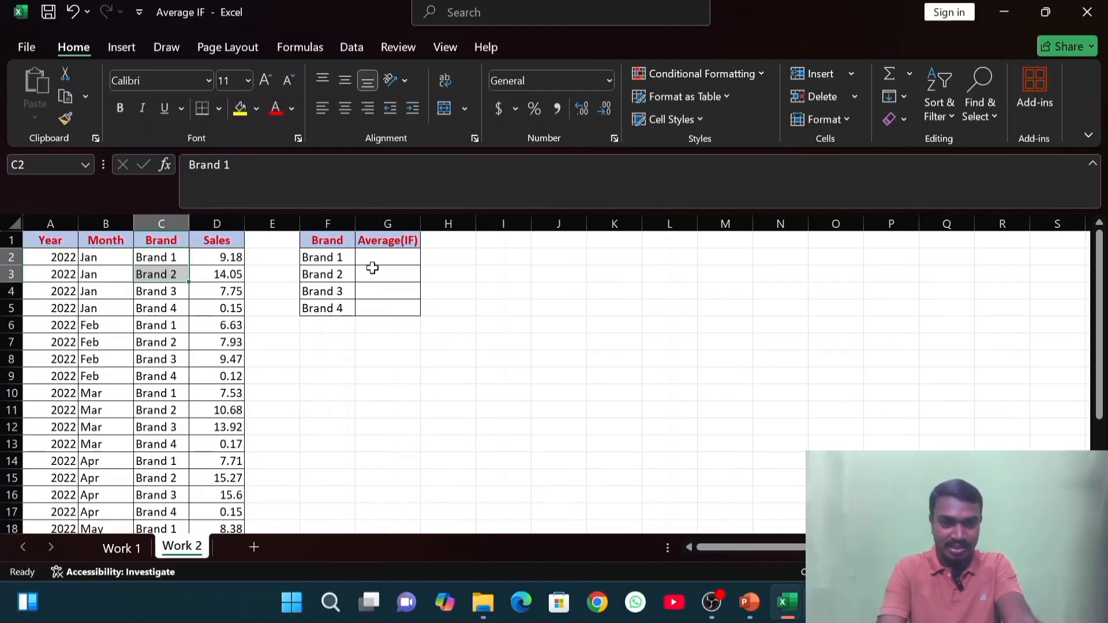
left_click(373, 267)
left_click(153, 287)
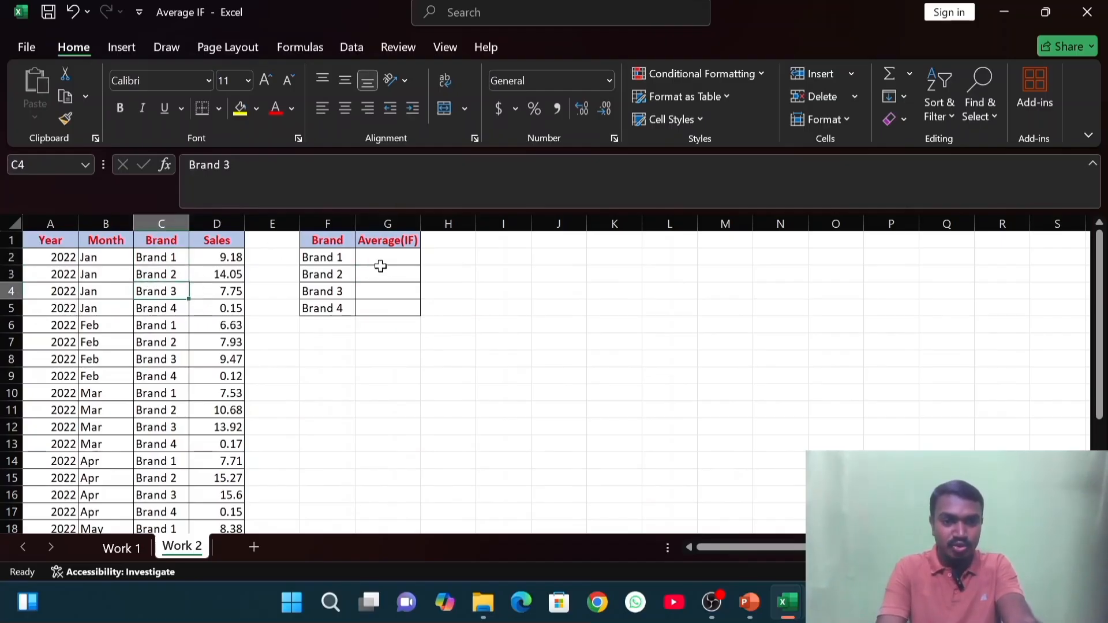
left_click(407, 276)
left_click(331, 288)
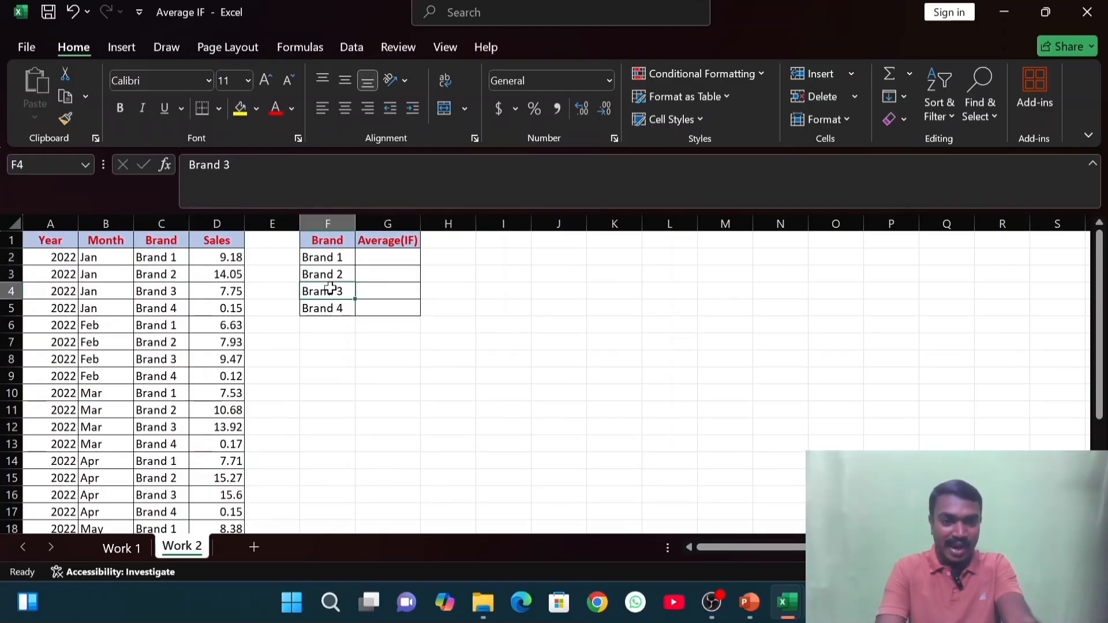
left_click(386, 296)
left_click(316, 306)
left_click(396, 304)
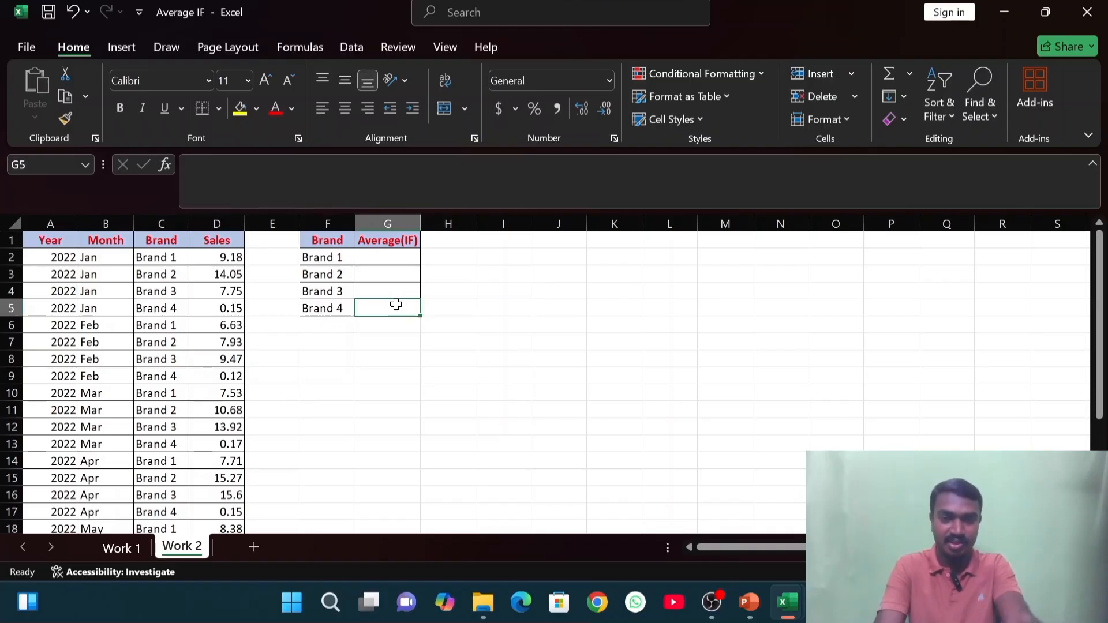
left_click_drag(227, 258, 220, 420)
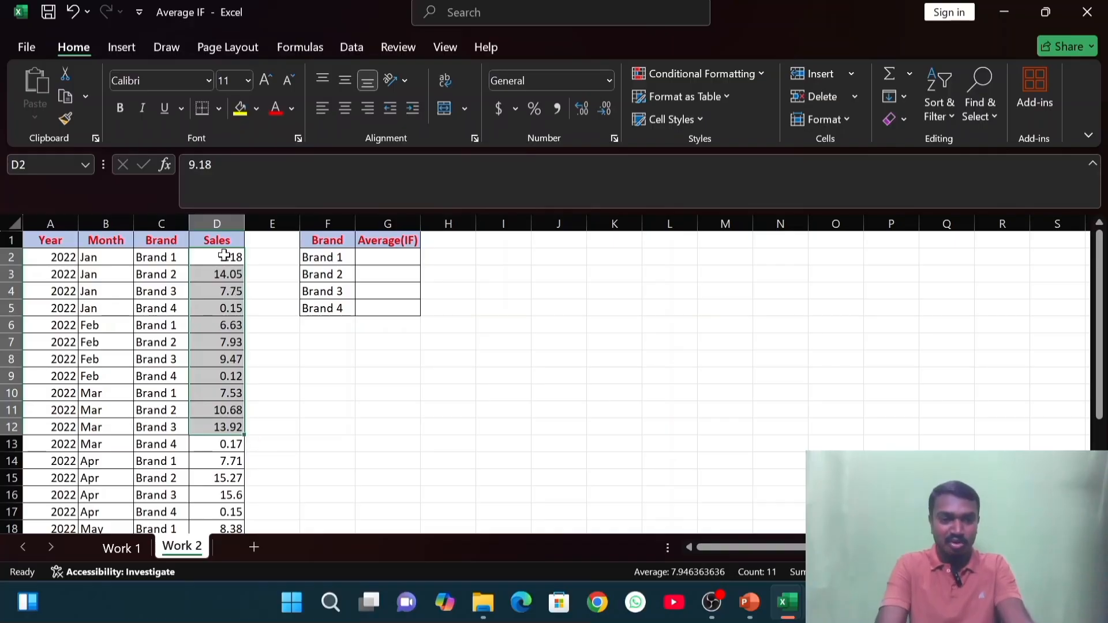
left_click_drag(224, 255, 246, 425)
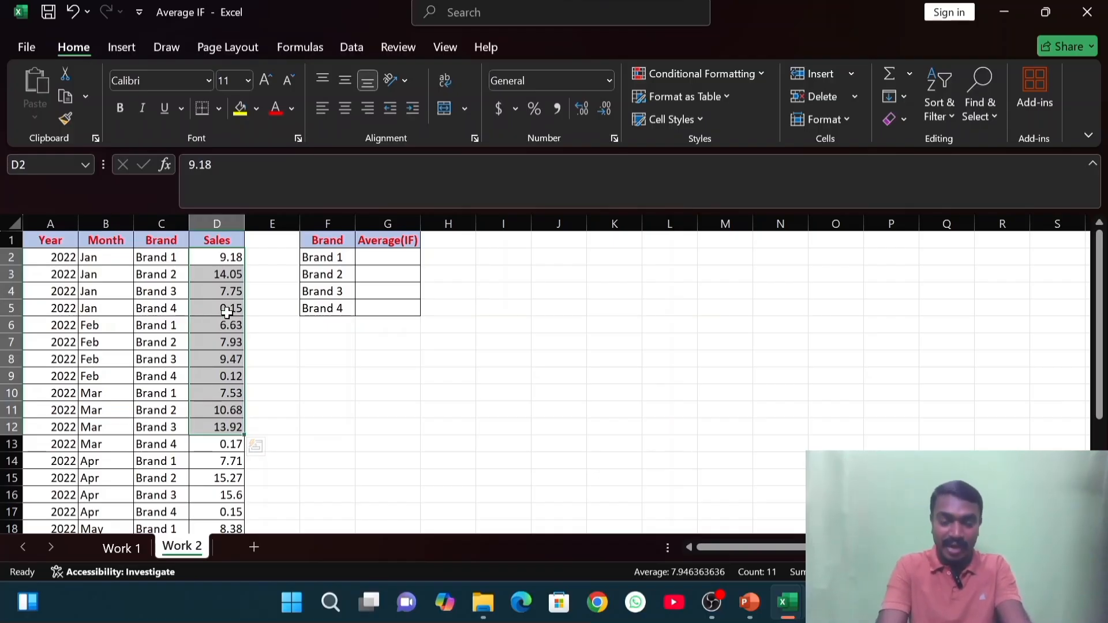
- Start an AVERAGEIF formula in G2 for the Brand 1 average, using C2:D25 as the range
left_click(414, 255)
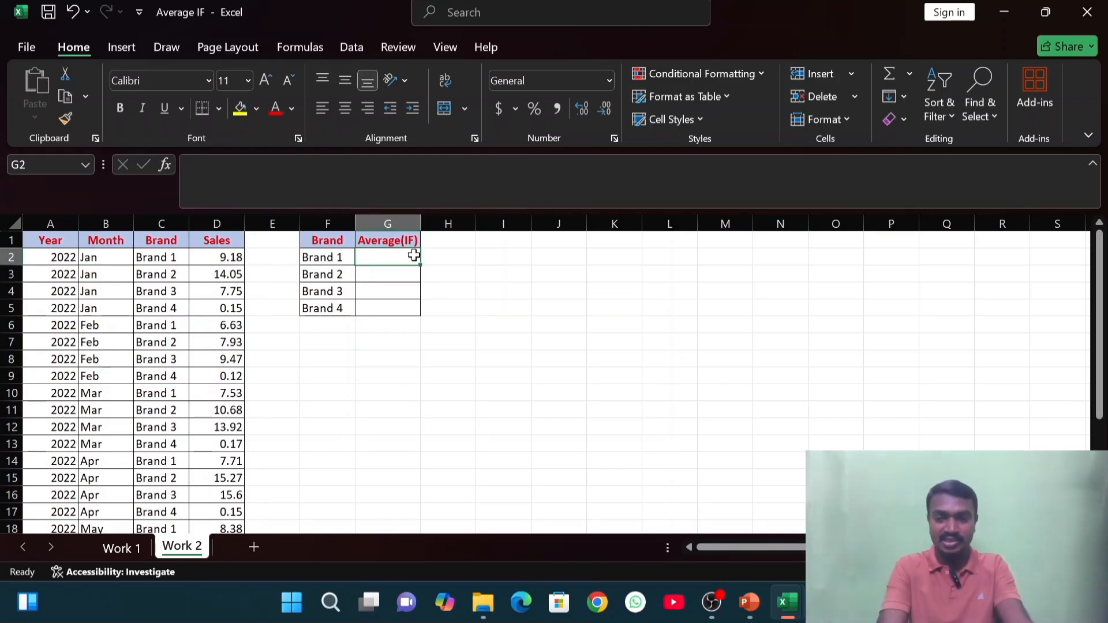
type("=")
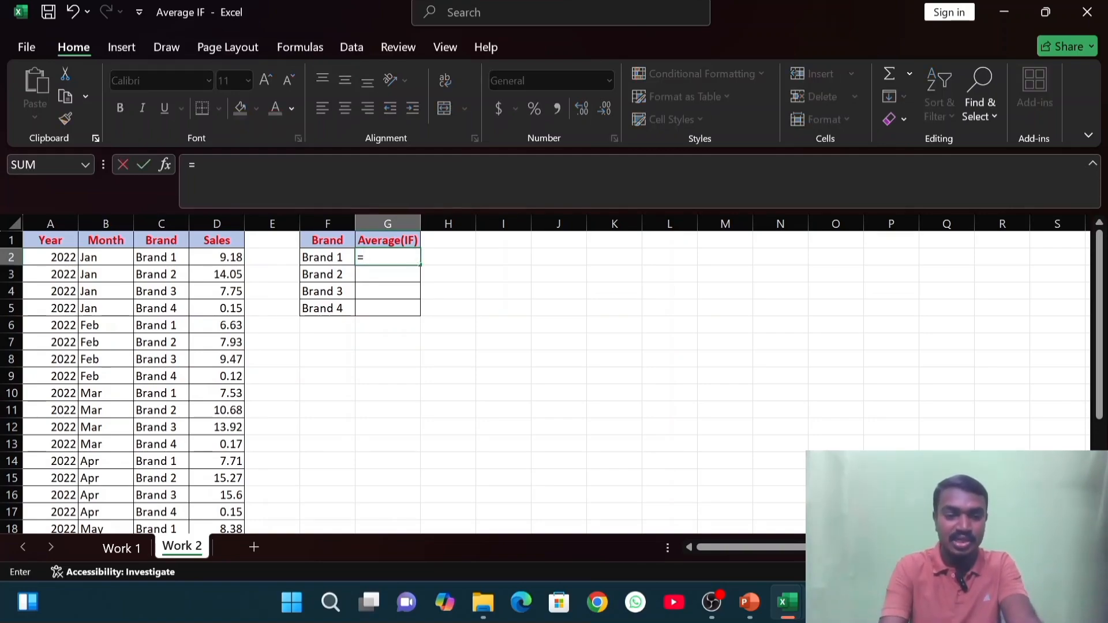
type("AVERAGTE")
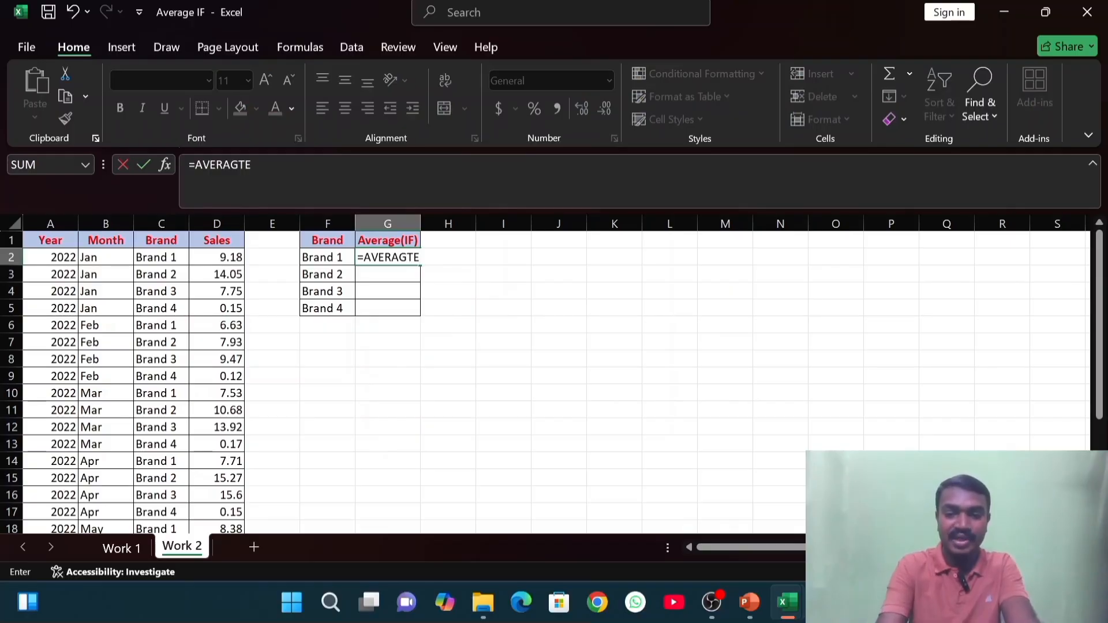
key("BackSpace")
key("BackSpace")
key("Down")
key("Down")
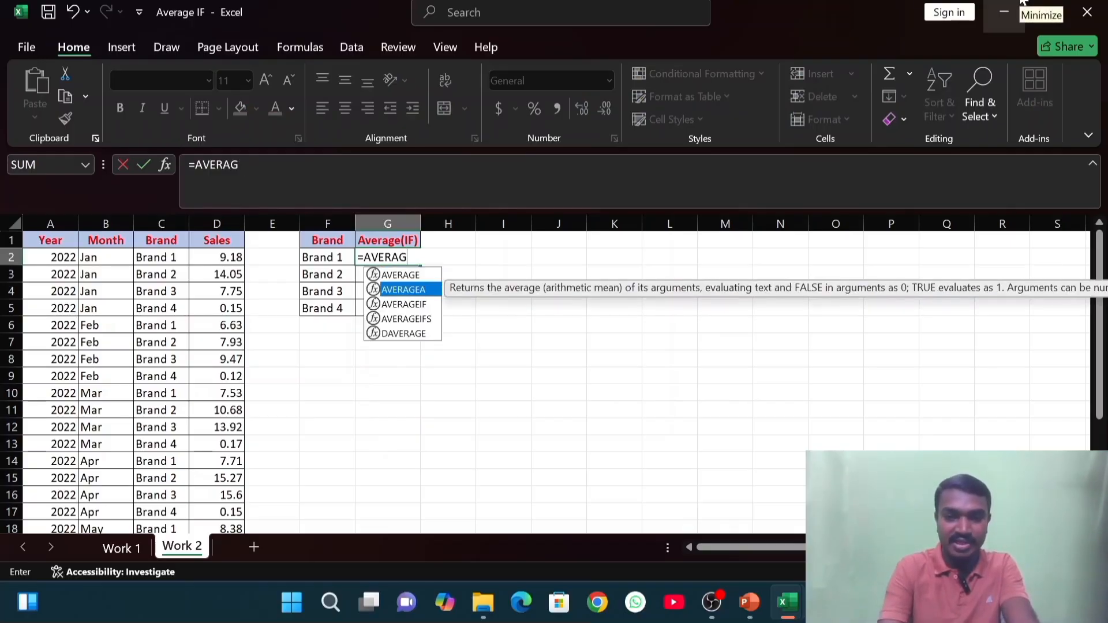
key("Tab")
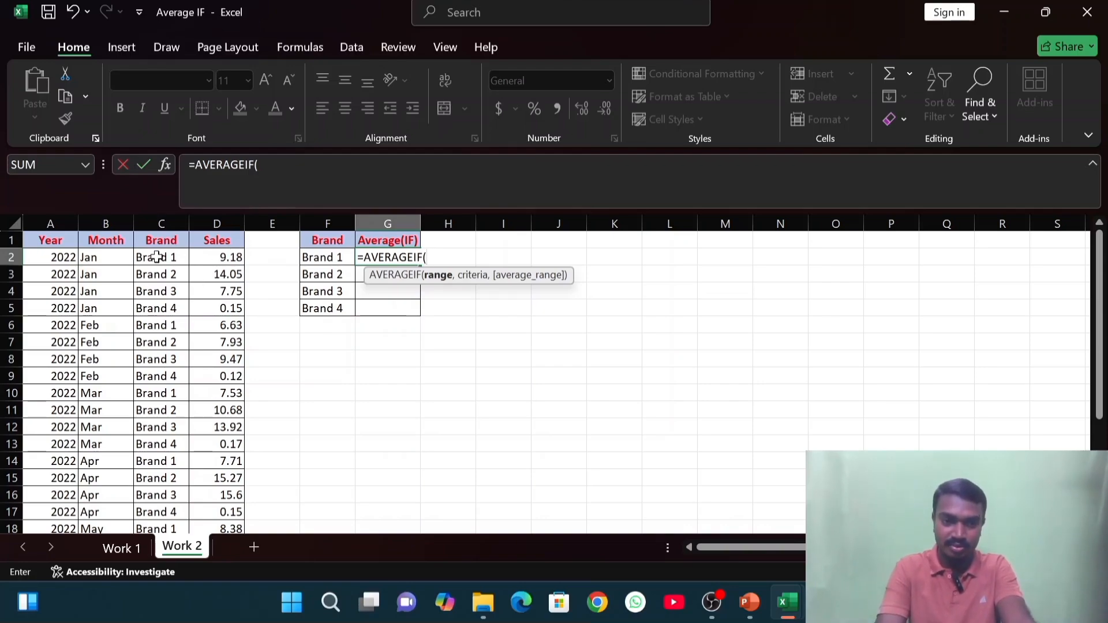
left_click_drag(153, 257, 231, 495)
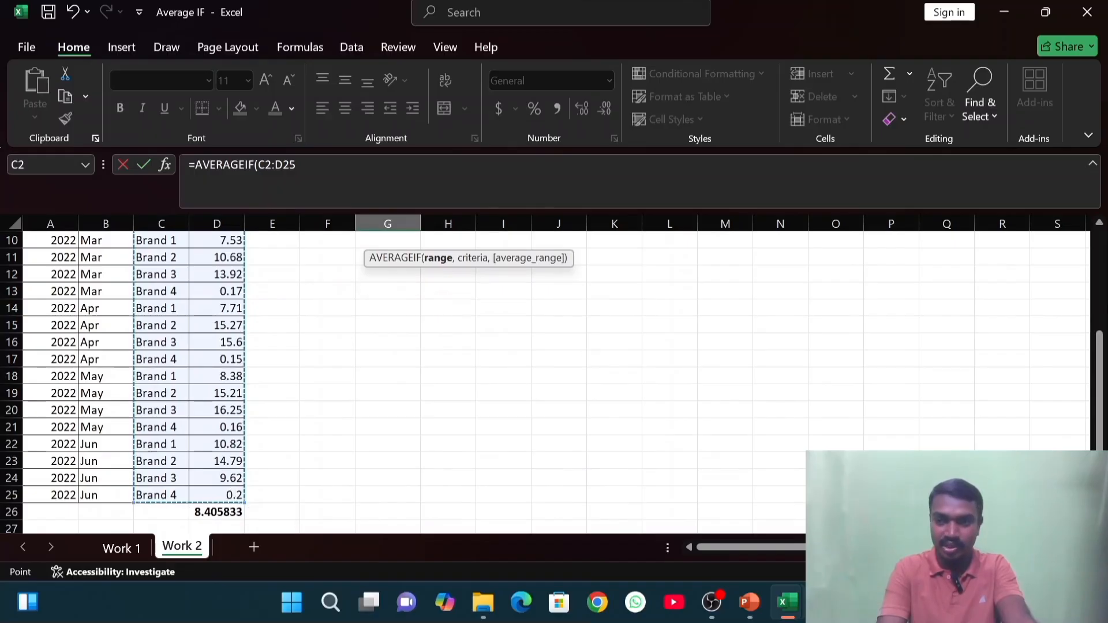
scroll(1103, 300, "up", 3)
type(",")
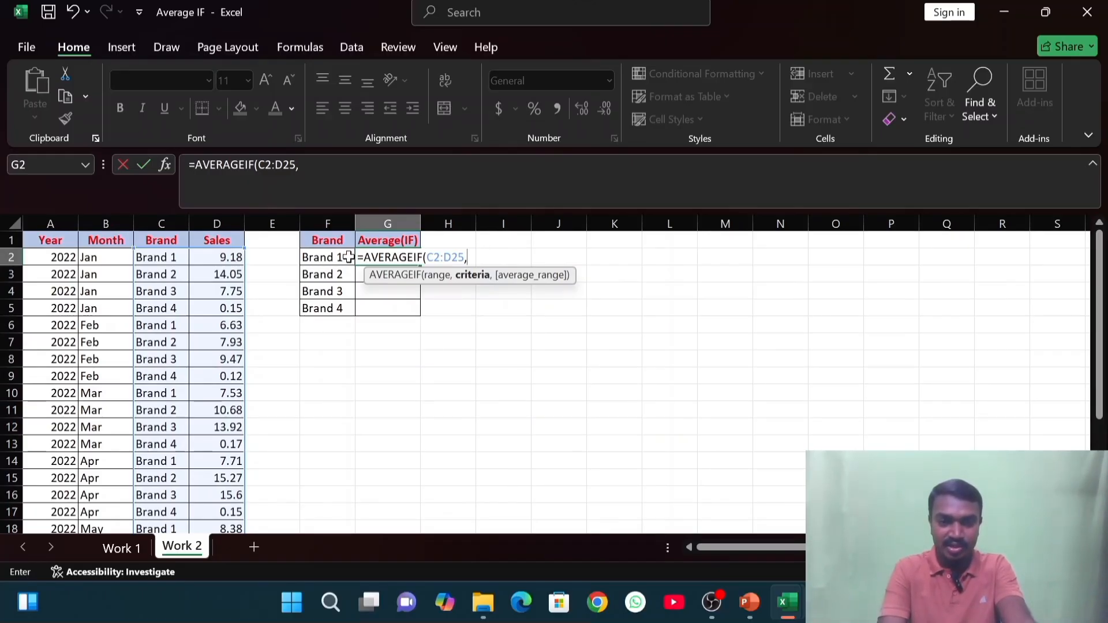
- Add F2 as the criteria and D2:D25 as the average range in the AVERAGEIF formula in G2
left_click(321, 258)
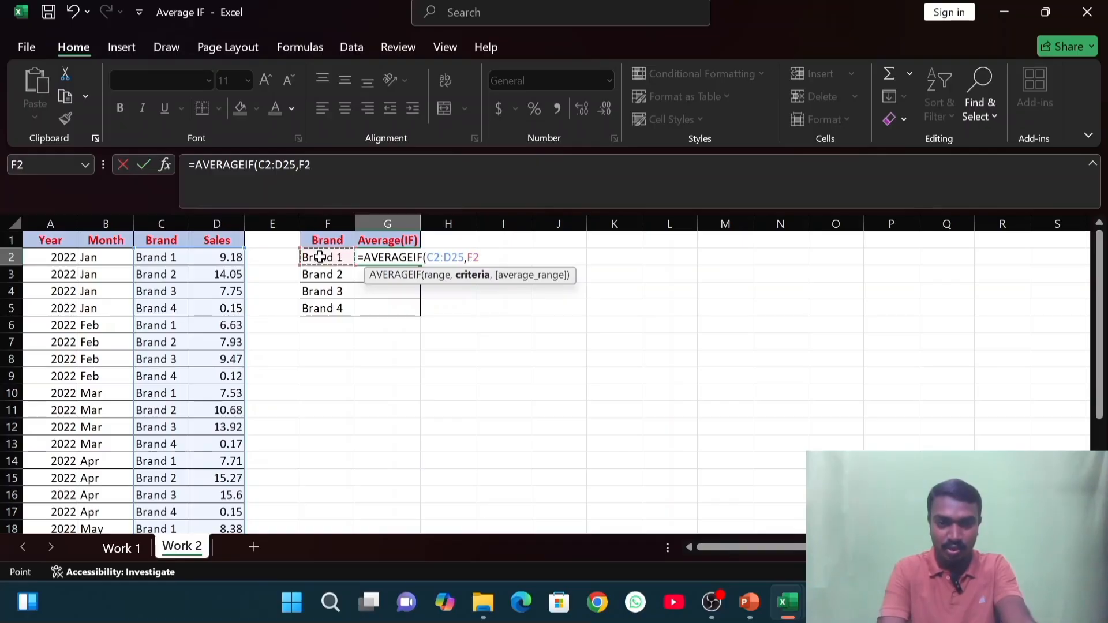
type(",")
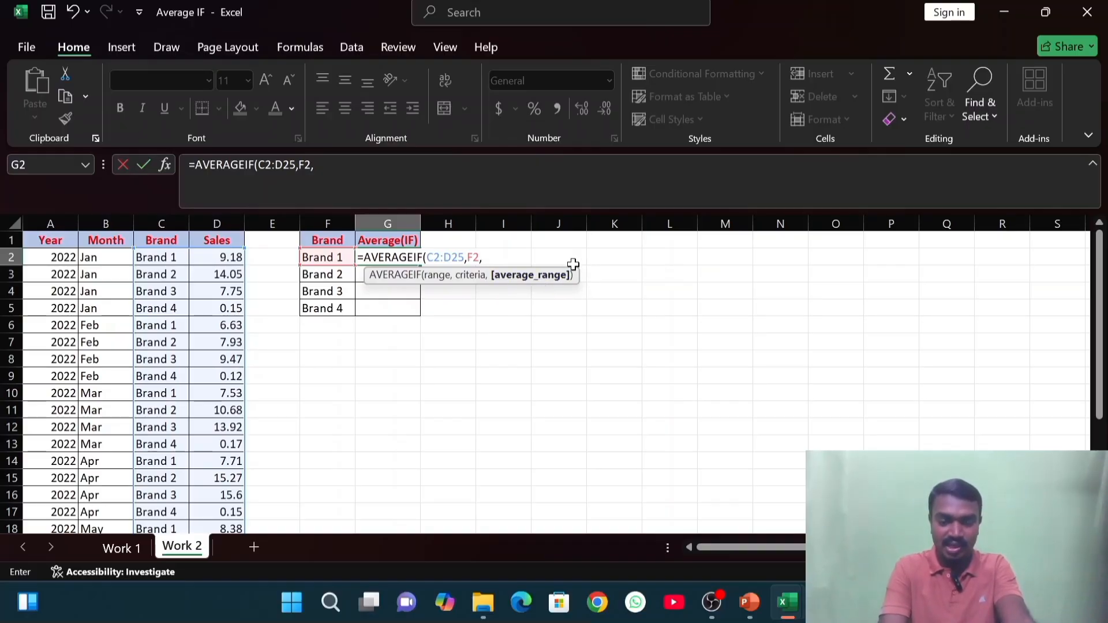
left_click_drag(230, 258, 235, 477)
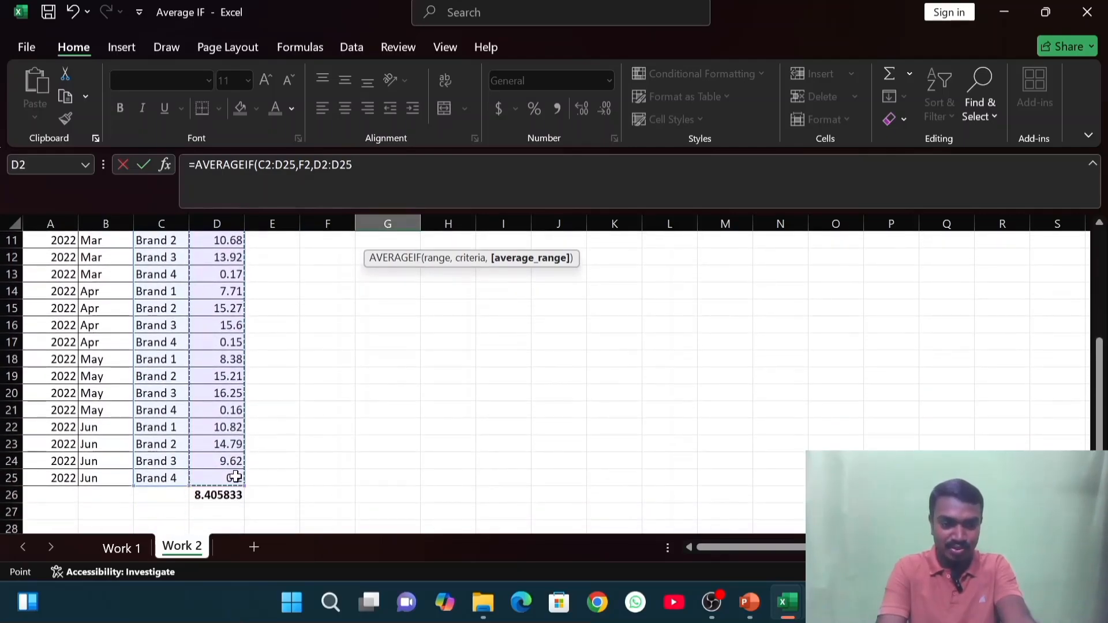
left_click(1099, 245)
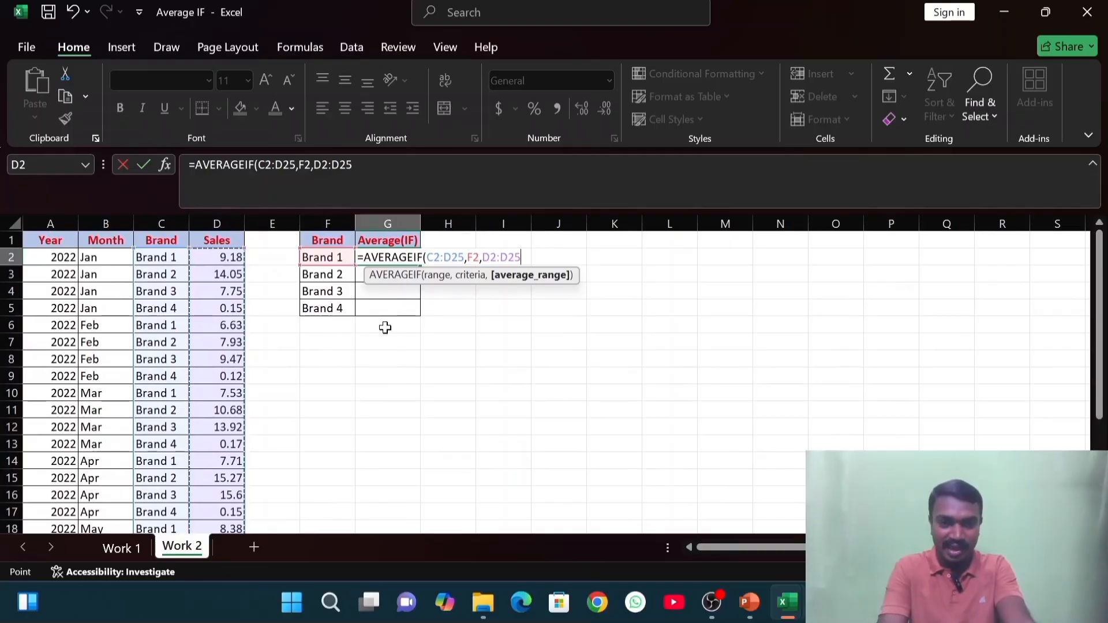
- Examine the range, criteria and average range arguments of the AVERAGEIF formula in G2
left_click(437, 276)
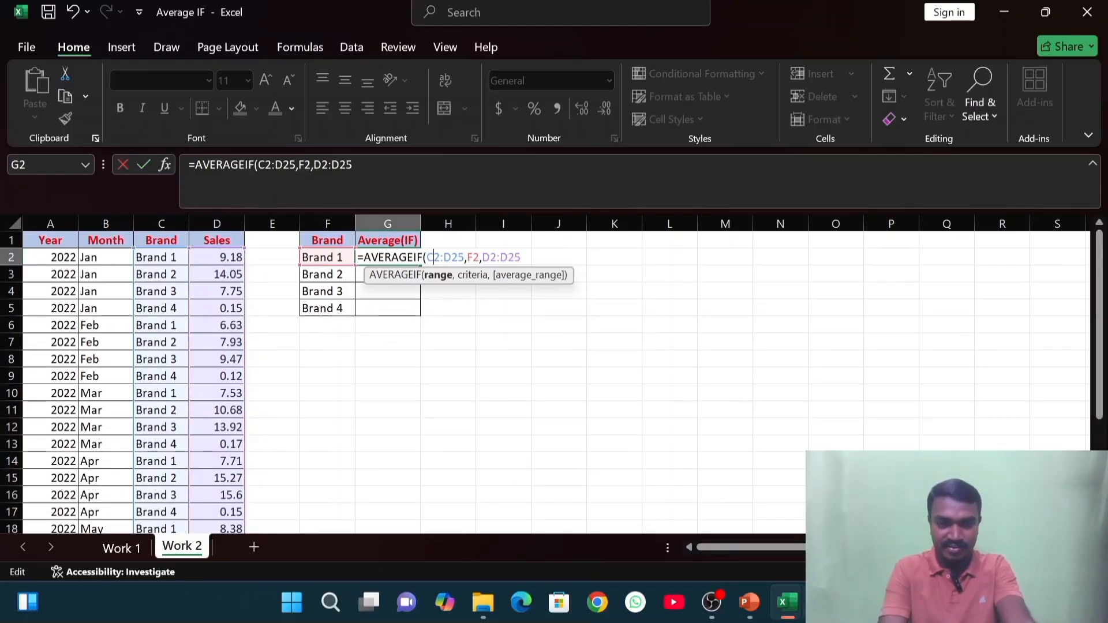
key("Right")
key("Right")
key("Right")
key("Right")
key("Right")
key("Right")
key("Right")
key("Right")
key("Right")
key("Right")
key("Right")
key("Right")
key("Right")
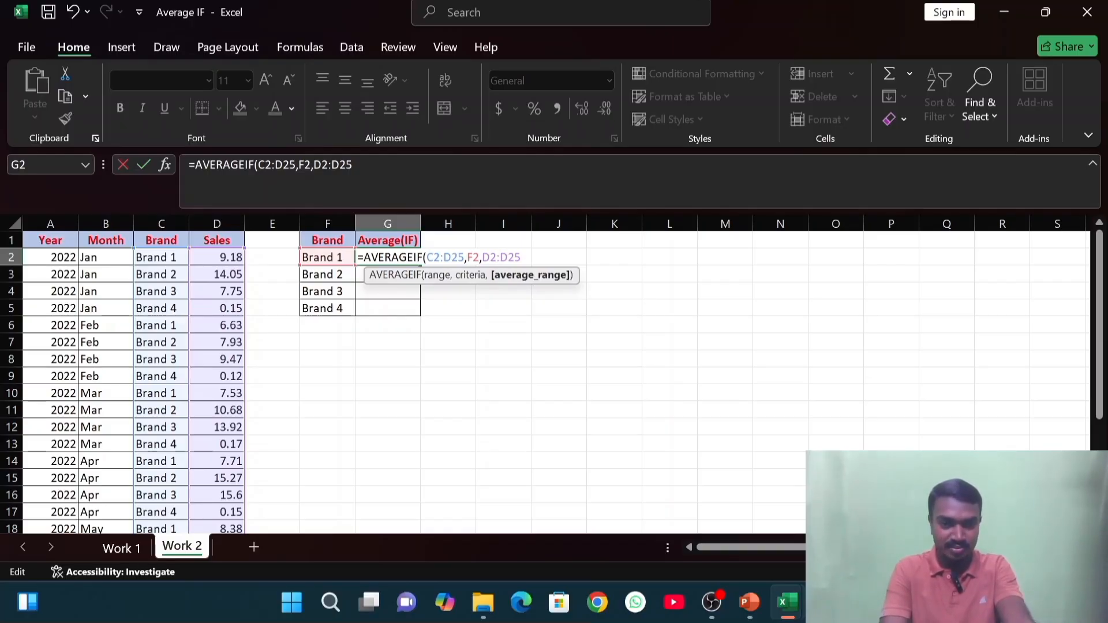
key("Left")
key("Left")
key("Left")
key("Left")
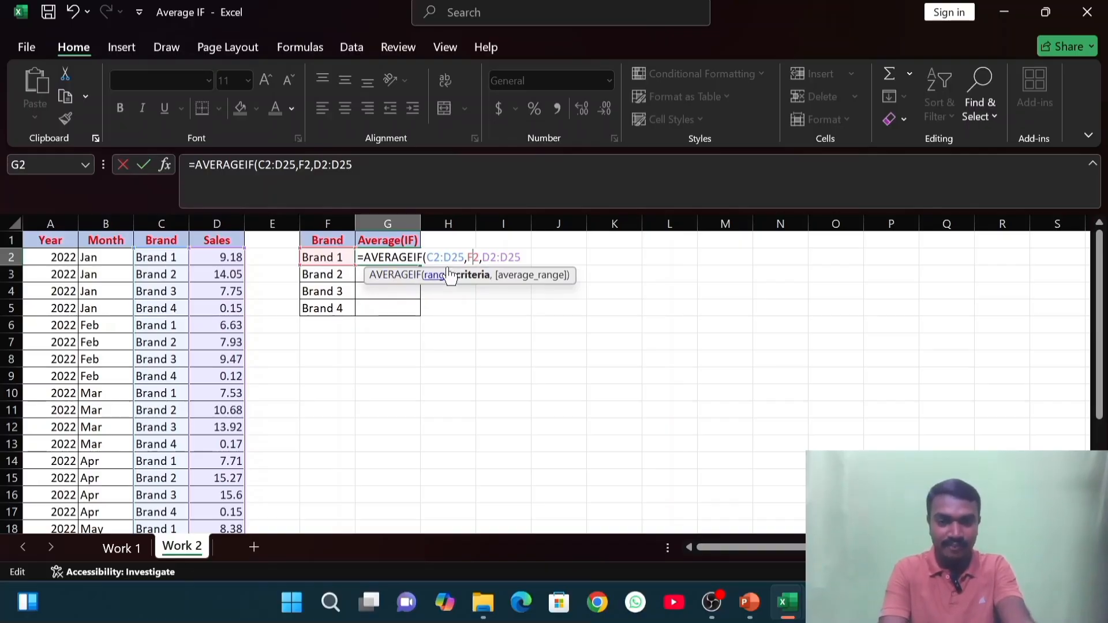
- Close the G2 formula's parenthesis, lock the rows of its ranges as C$2:D$25 and D$2:D$25, and enter it
key("End")
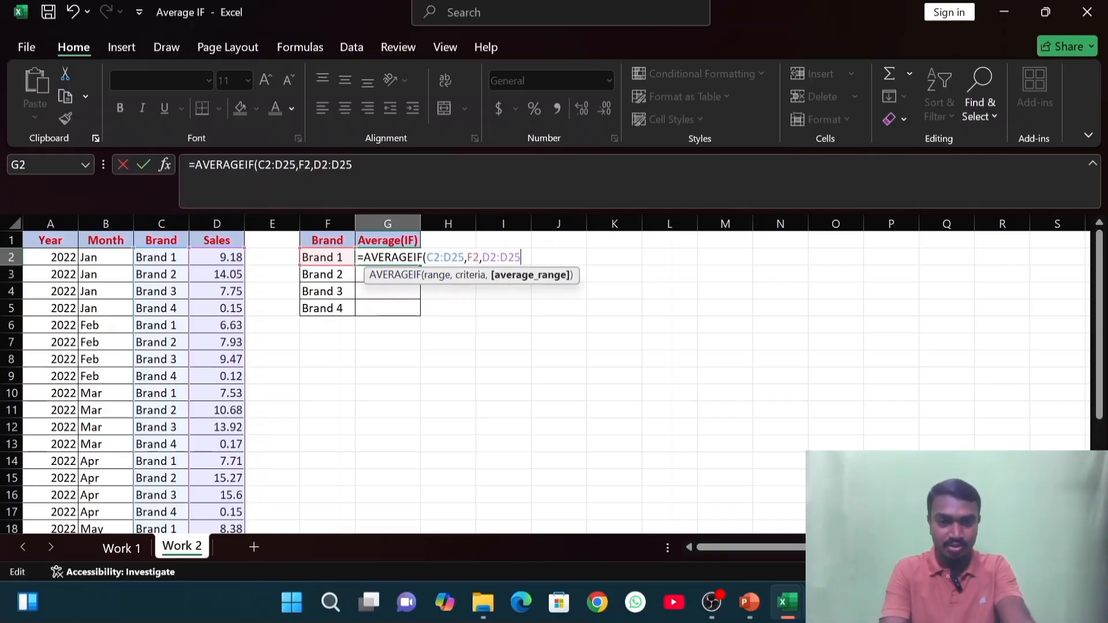
type(")")
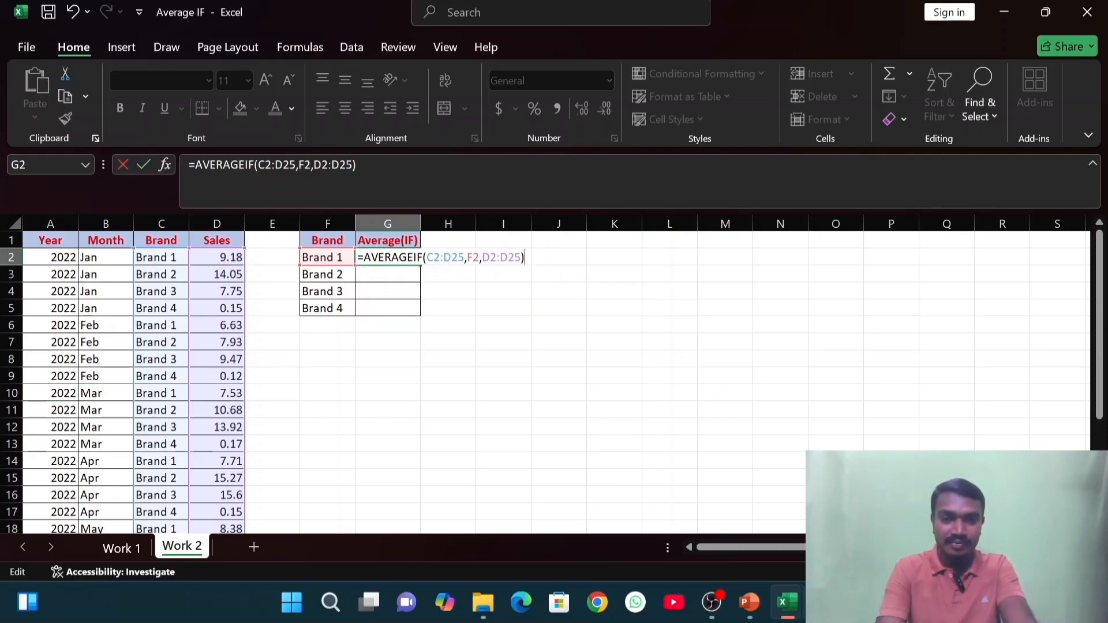
left_click(456, 259)
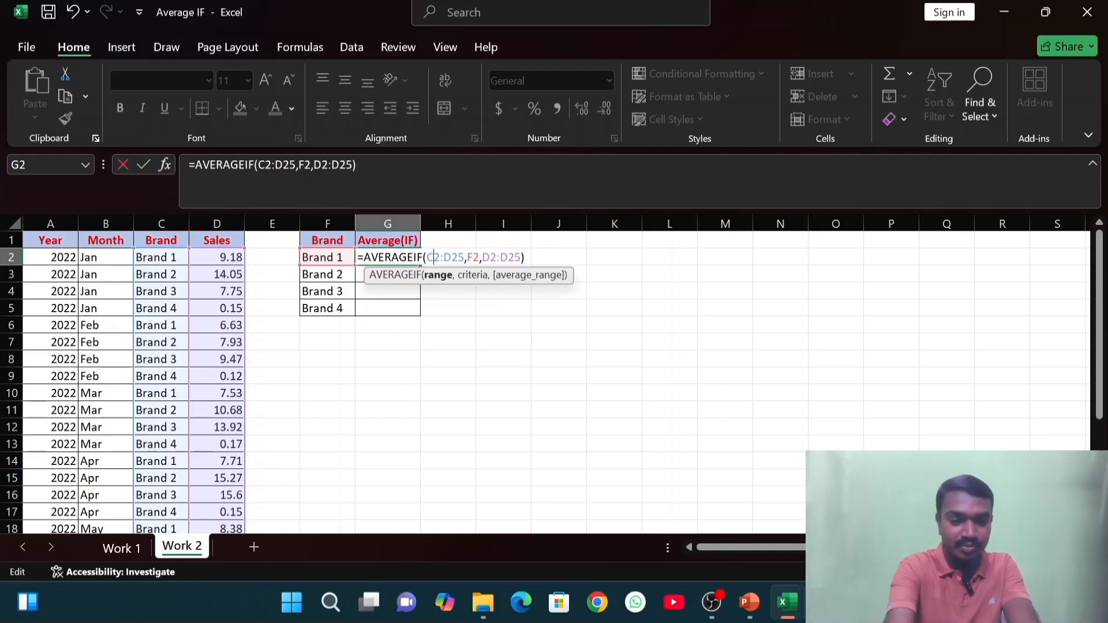
type("$")
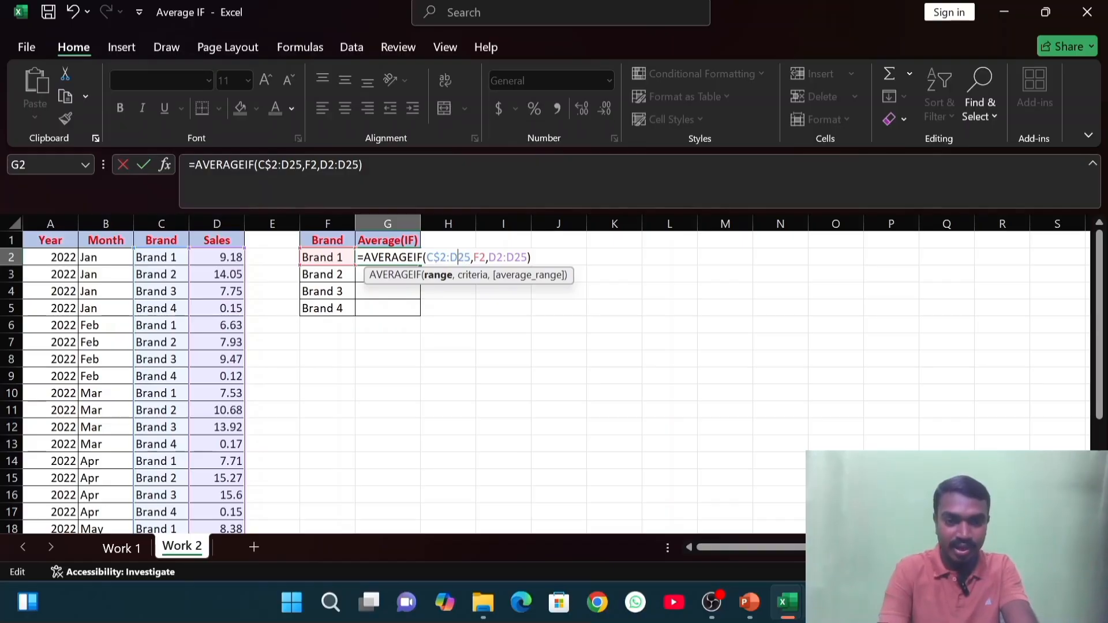
type("$")
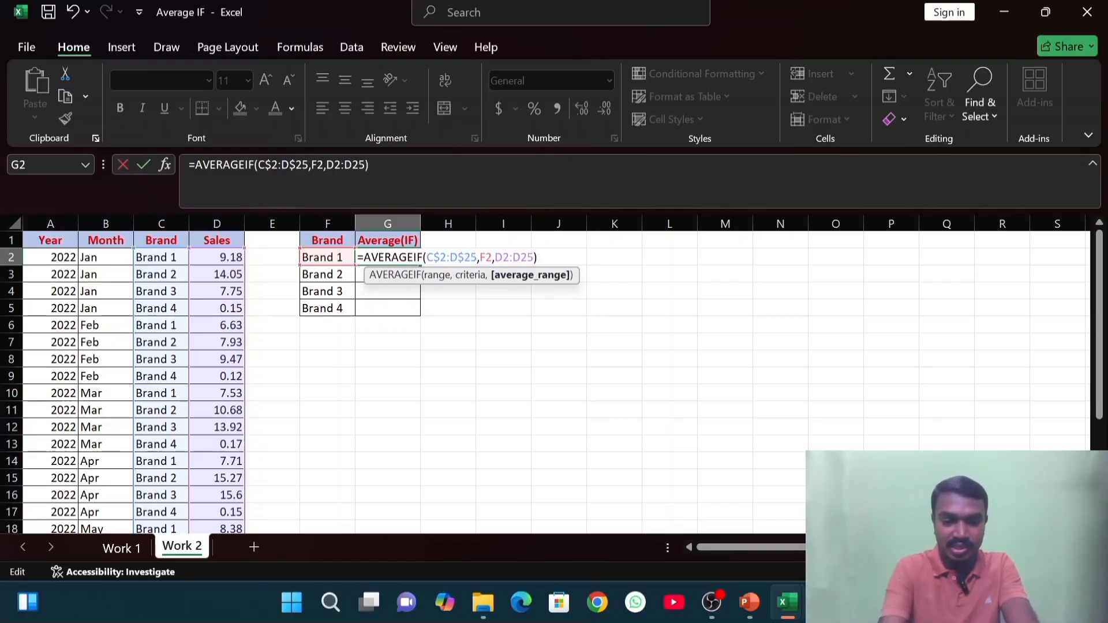
type("$")
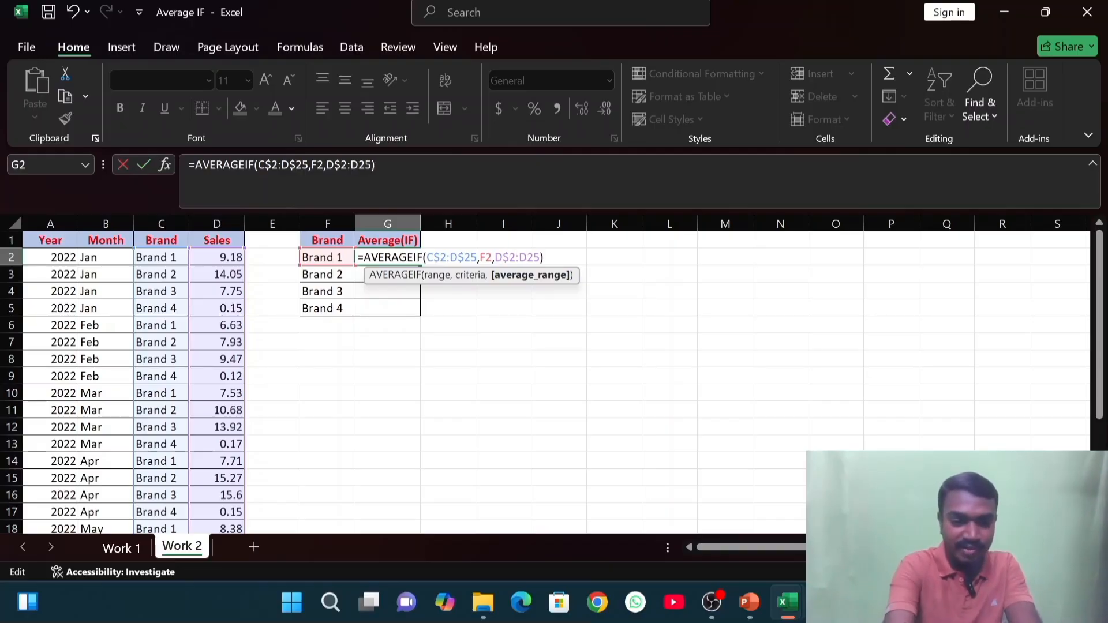
type("$")
key("Return")
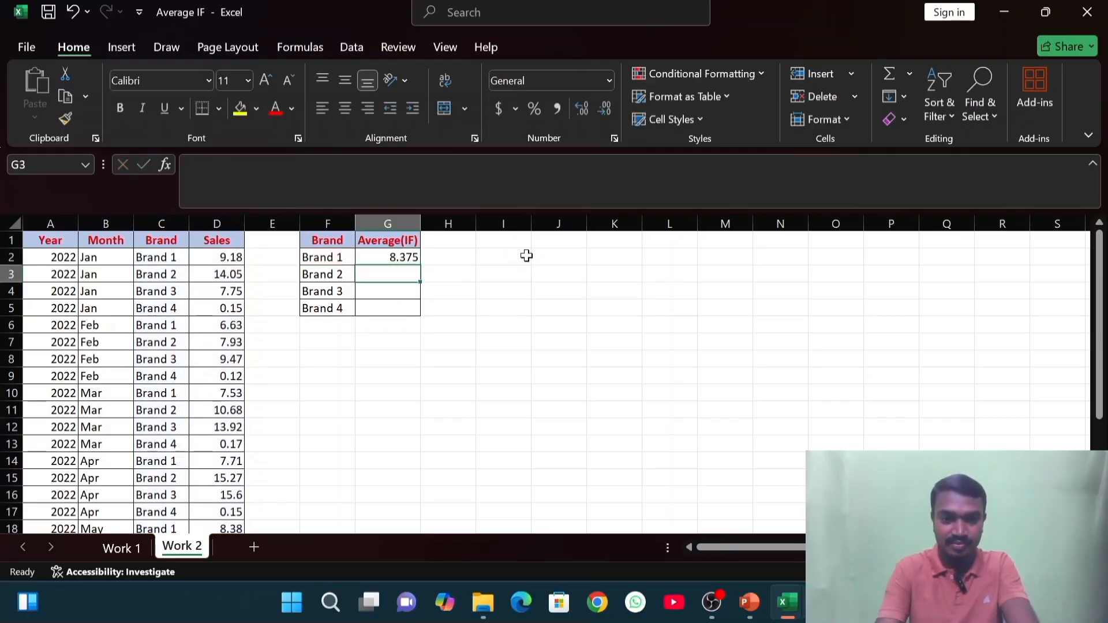
- Fill the AVERAGEIF formula from G2 down to G5 for Brand 2 to Brand 4 and inspect the copy in G3
left_click(407, 258)
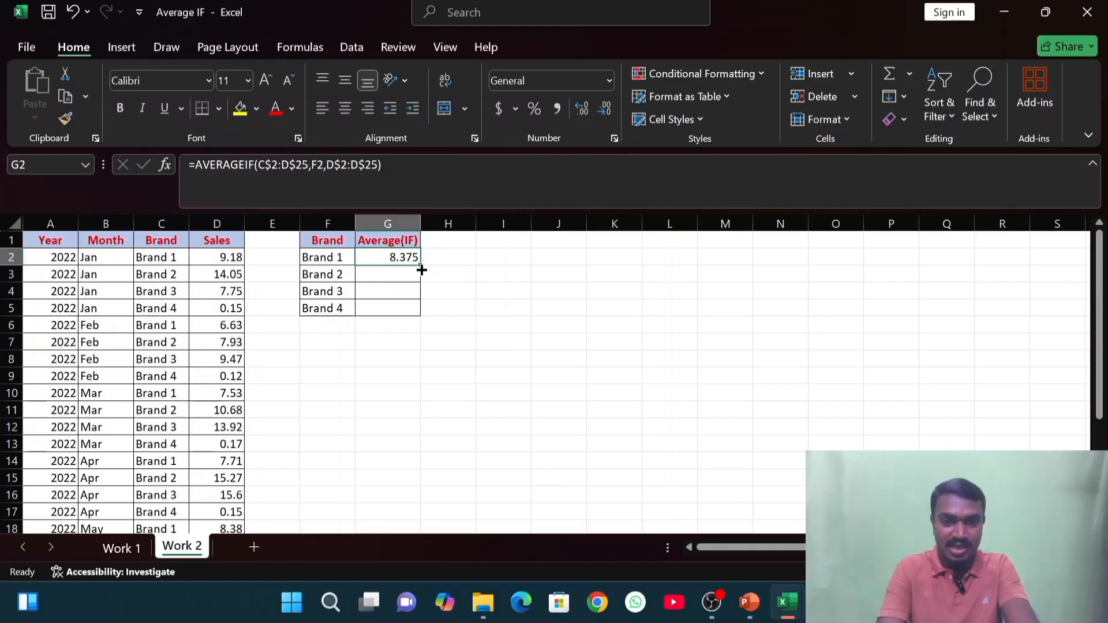
left_click_drag(421, 269, 417, 312)
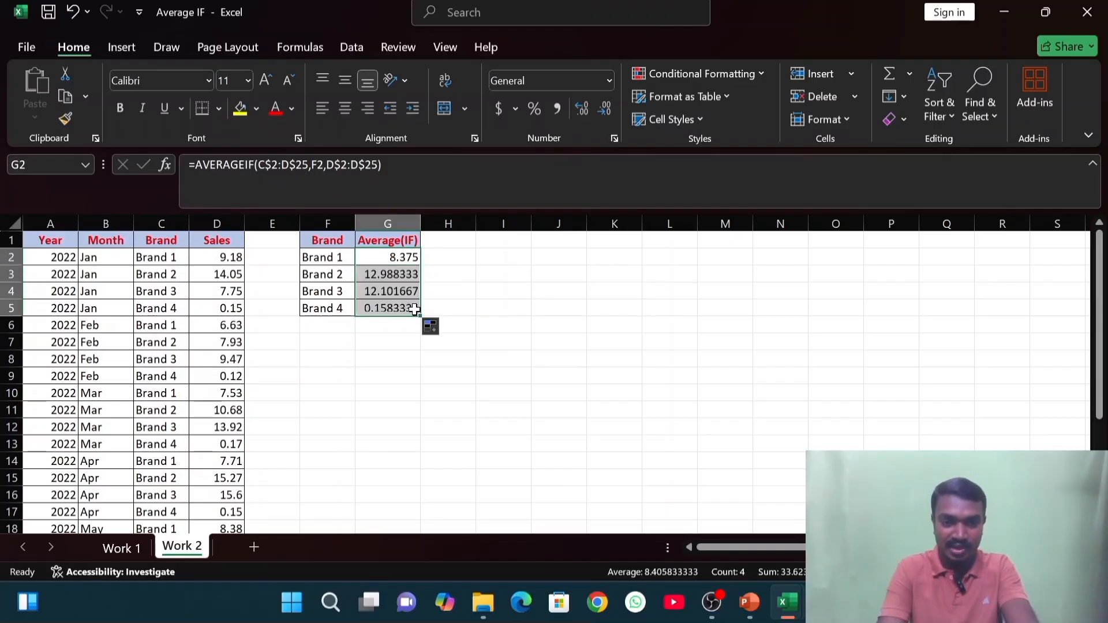
left_click(397, 278)
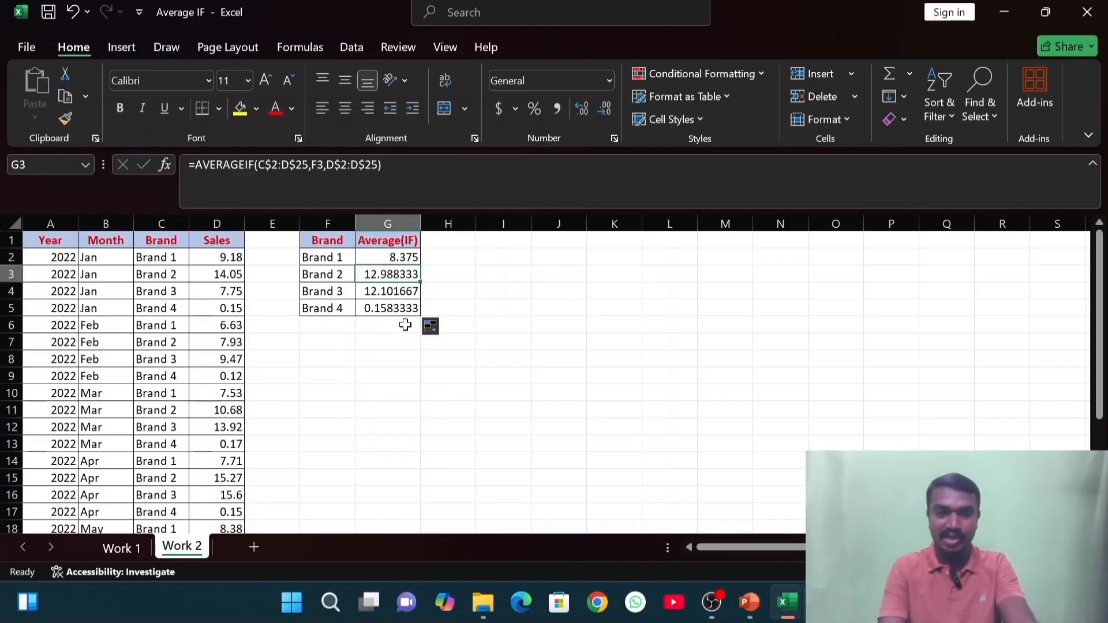
- Switch to the PowerPoint slide show with the Logical Functions list
key("alt+Tab")
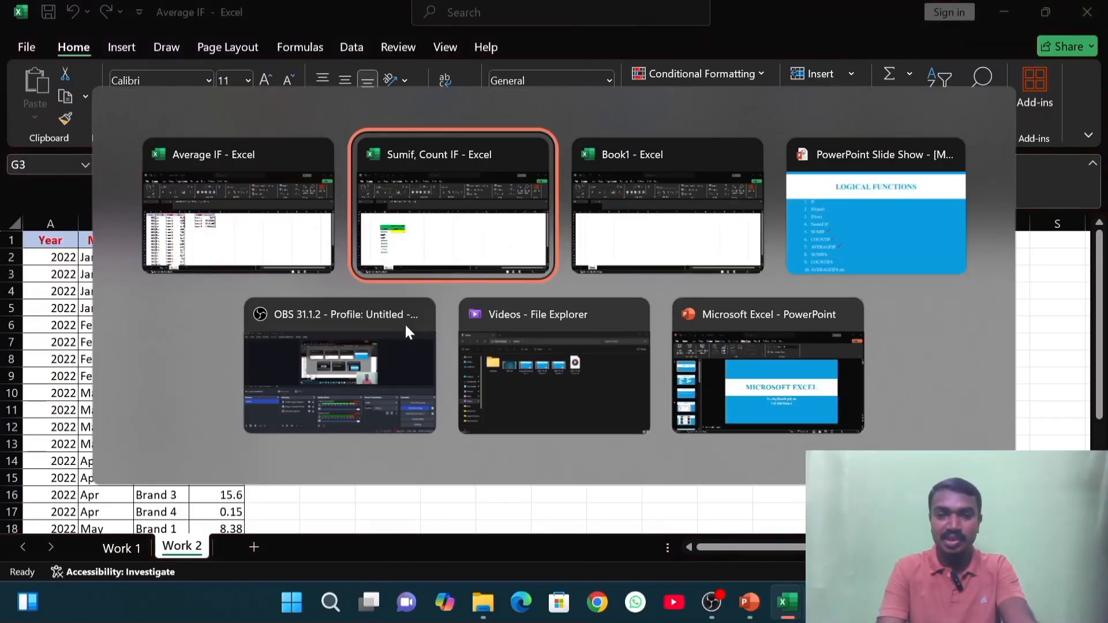
key("alt+Tab")
key("alt+Tab")
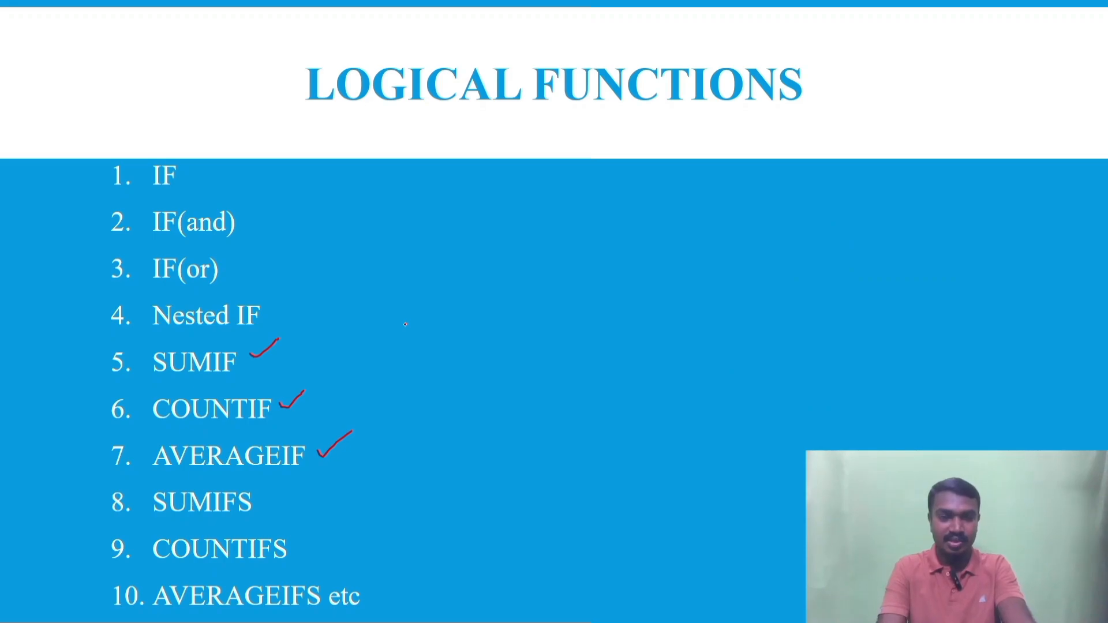